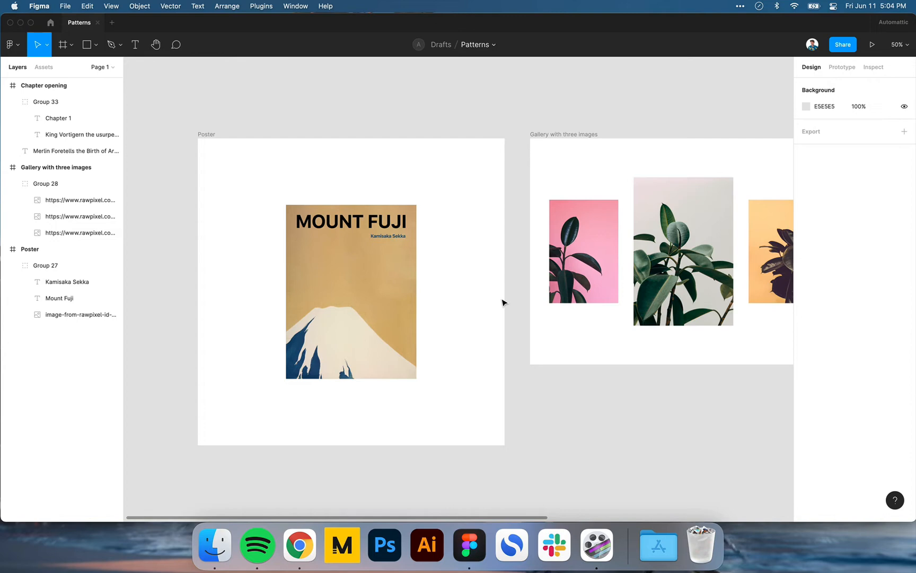
- Examine the Poster frame's layers: the grouped artwork, the artist caption, the Mount Fuji title and the background image
scroll(502, 302, "right", 10)
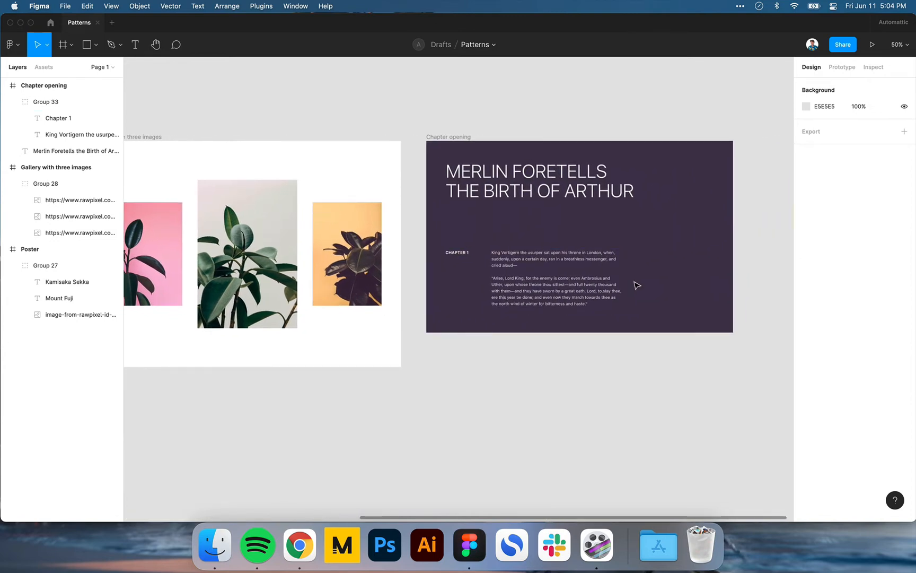
scroll(637, 285, "left", 11)
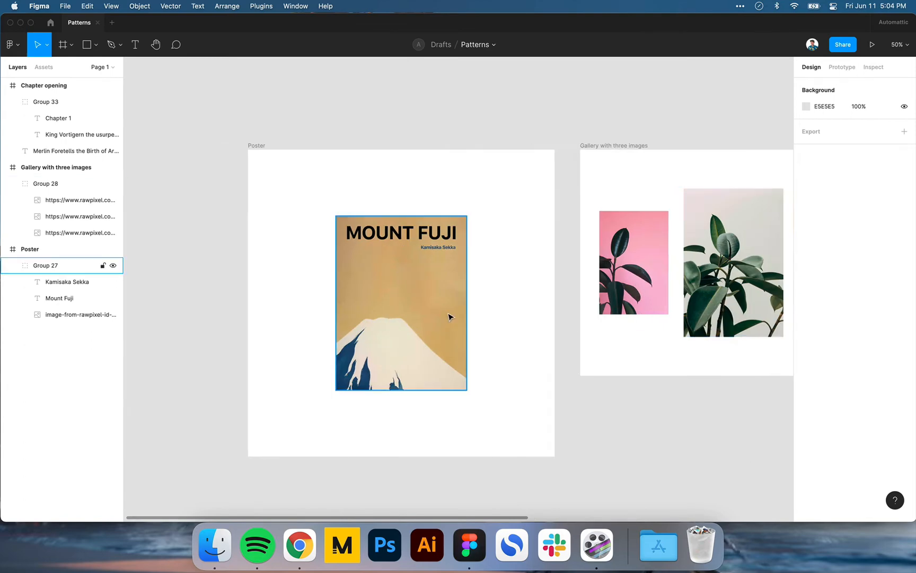
left_click(419, 310)
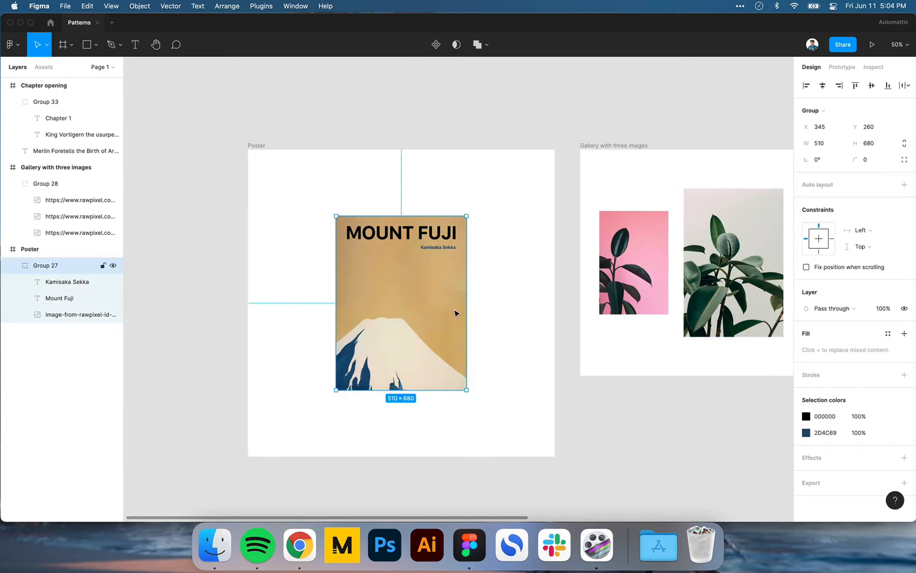
double_click(427, 297)
left_click(435, 247)
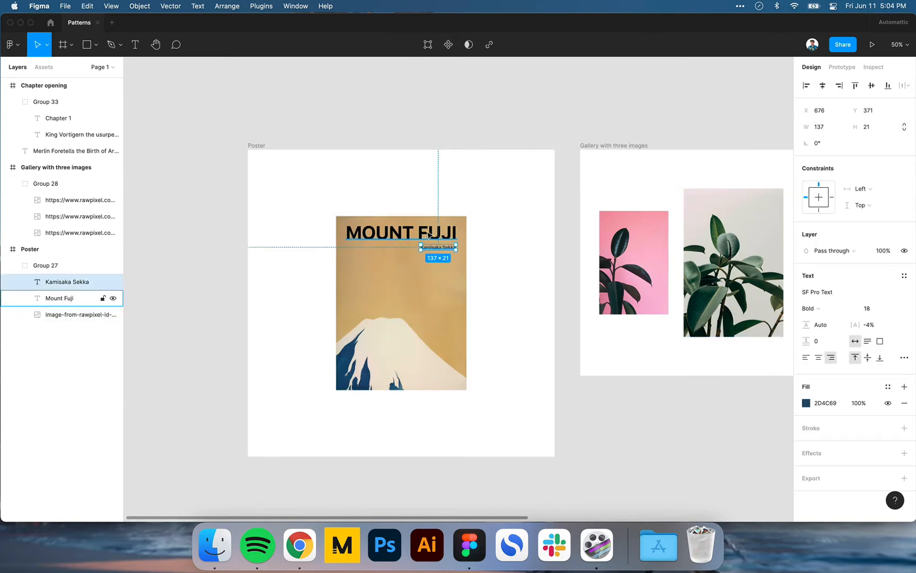
left_click(429, 236)
left_click(440, 272)
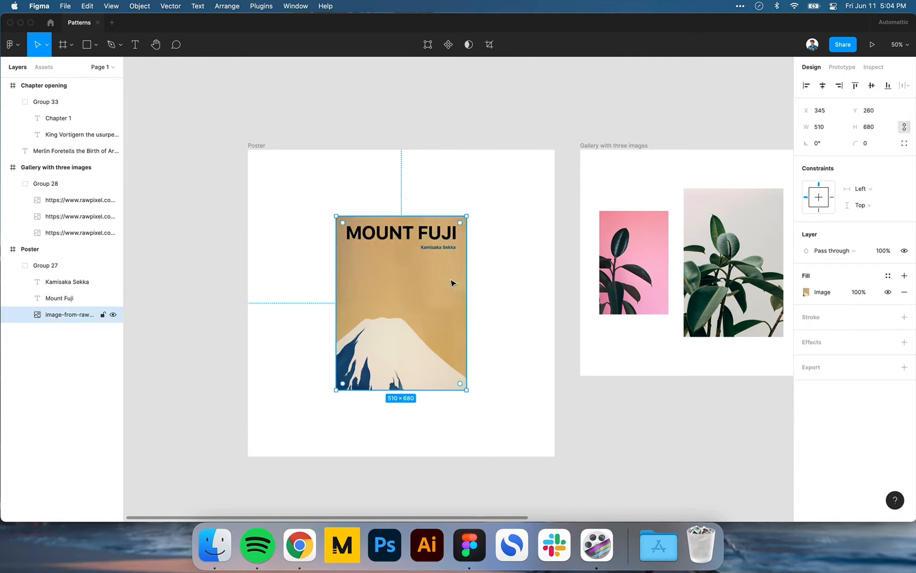
left_click(511, 328)
- Examine the grouped plant images in the Gallery with three images frame
scroll(512, 328, "right", 6)
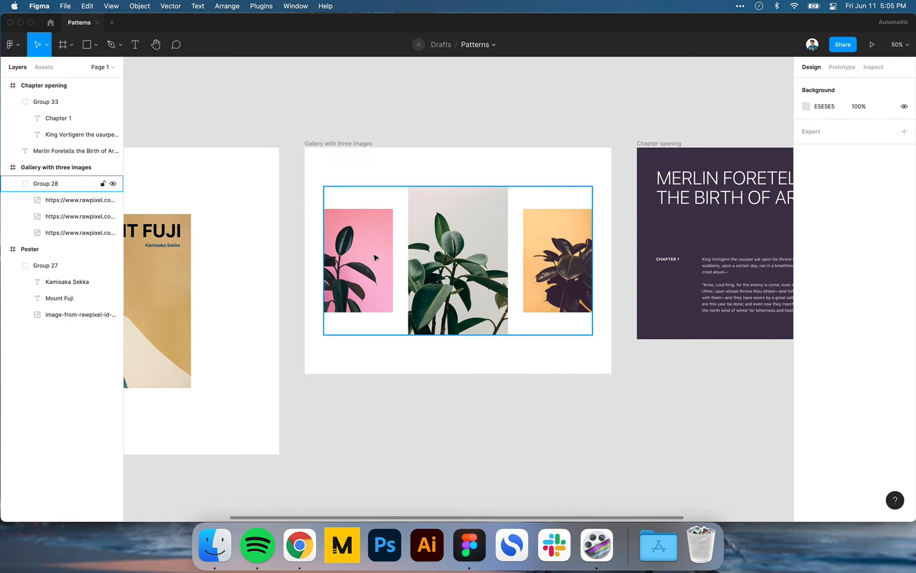
double_click(462, 265)
key("Tab")
key("Tab")
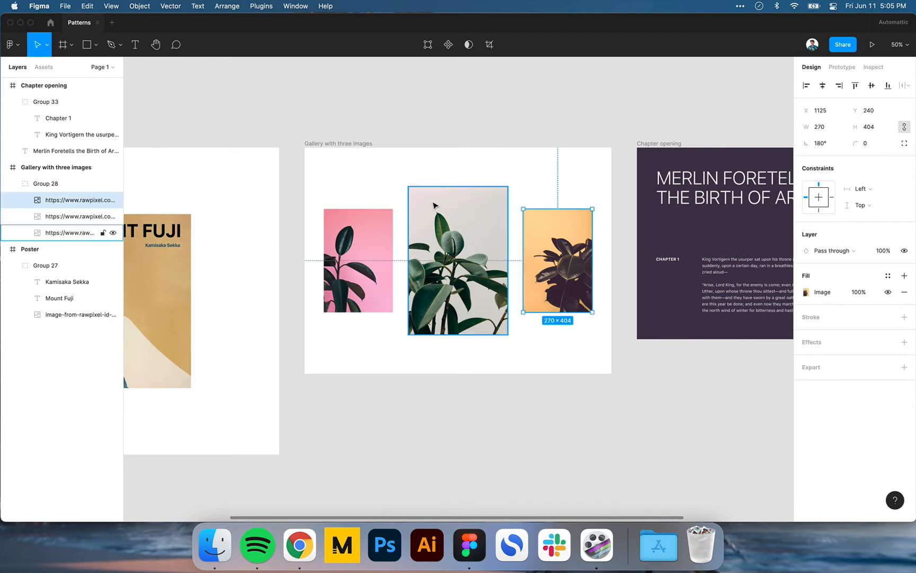
- Examine the Chapter opening frame's heading and chapter text group, and compare it with the Poster and gallery layouts
scroll(415, 226, "right", 10)
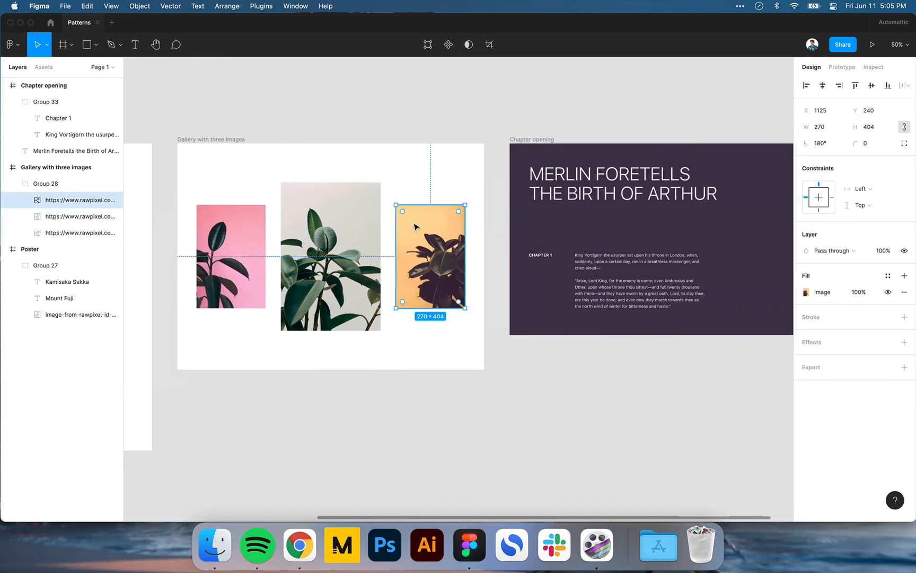
scroll(418, 158, "right", 2)
left_click(418, 157)
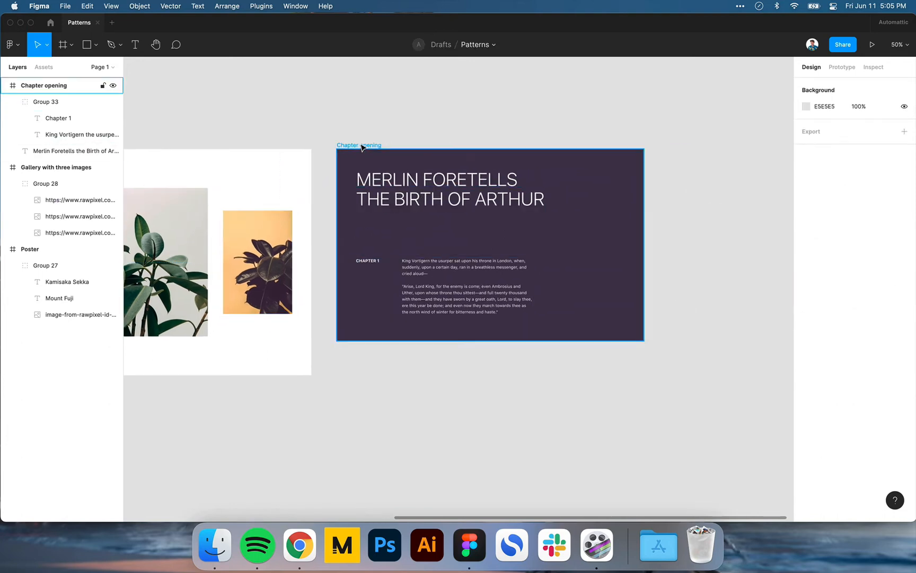
left_click(365, 186)
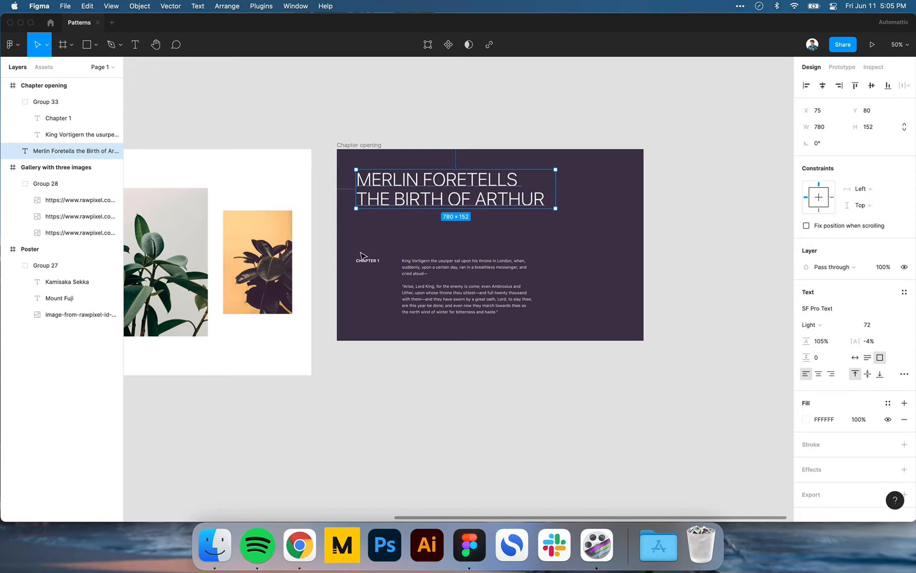
left_click(361, 257)
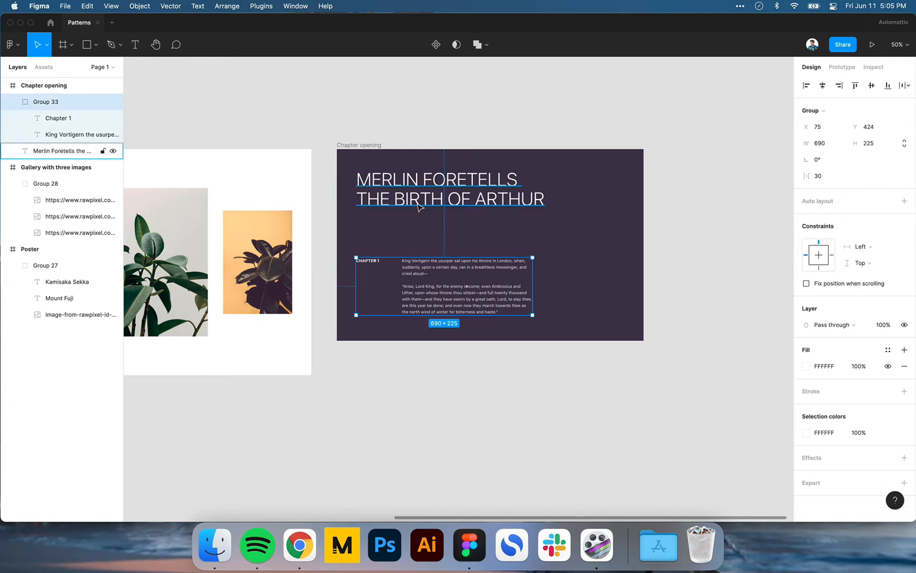
left_click(450, 248)
scroll(450, 247, "left", 10)
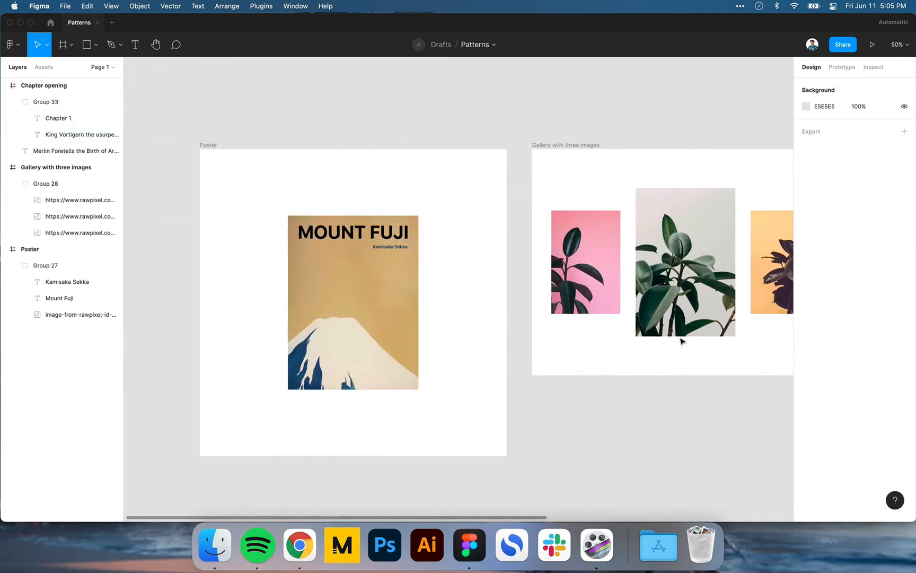
scroll(566, 317, "right", 10)
scroll(566, 317, "left", 10)
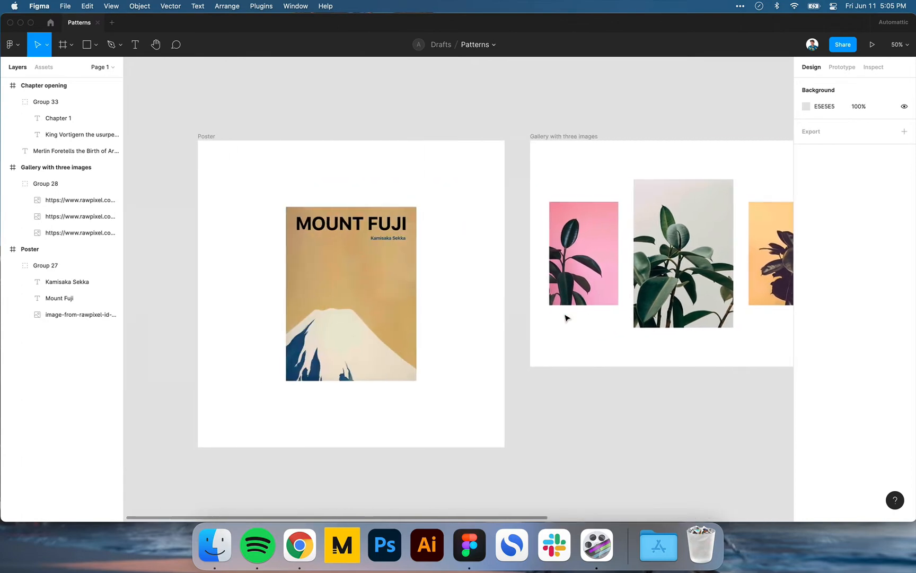
scroll(566, 317, "left", 2)
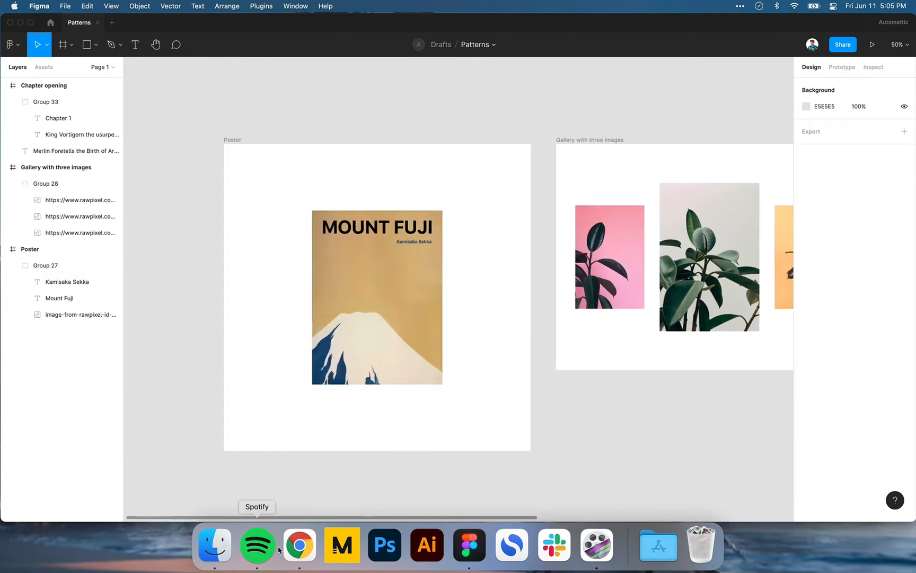
- Switch to the WordPress post editor in Chrome and title the new post "Poster"
left_click(298, 549)
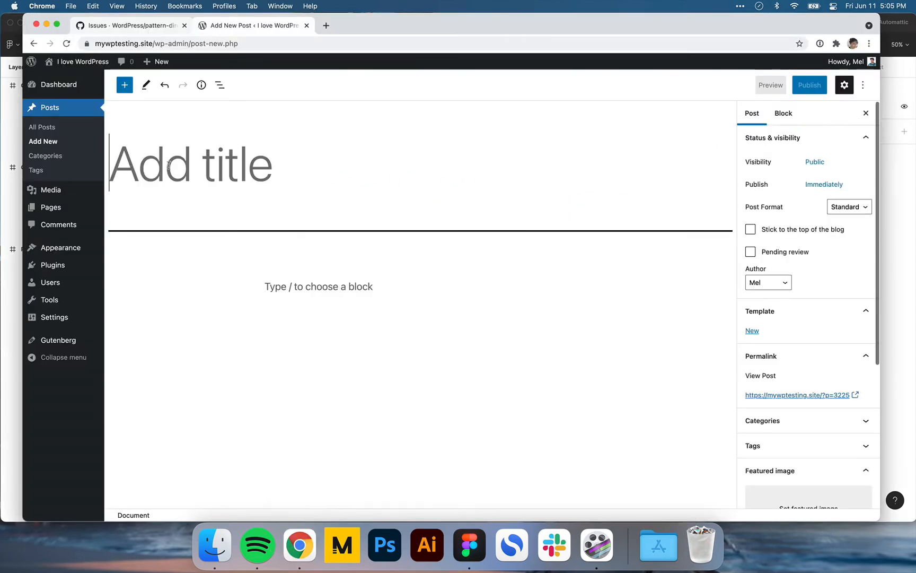
left_click(2, 284)
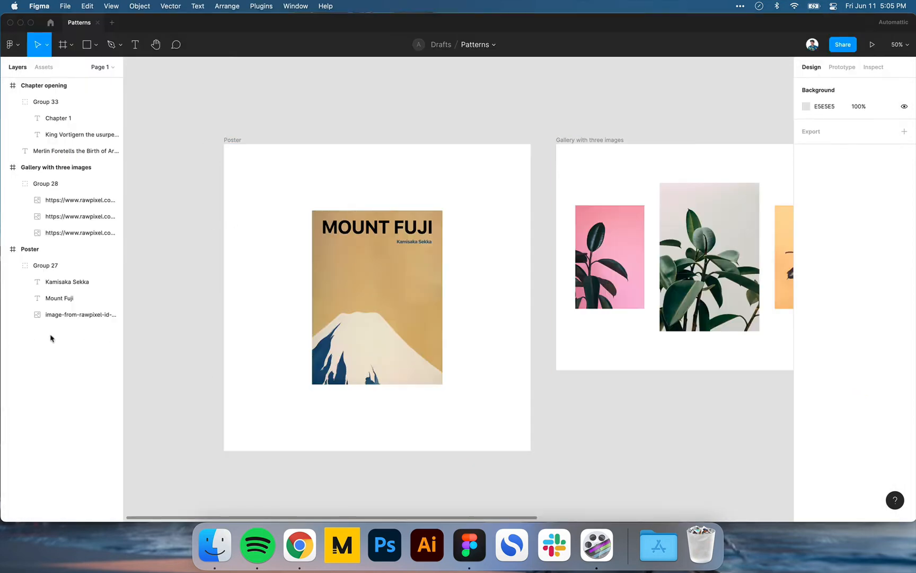
key("super+Tab")
type("Poster")
key("Return")
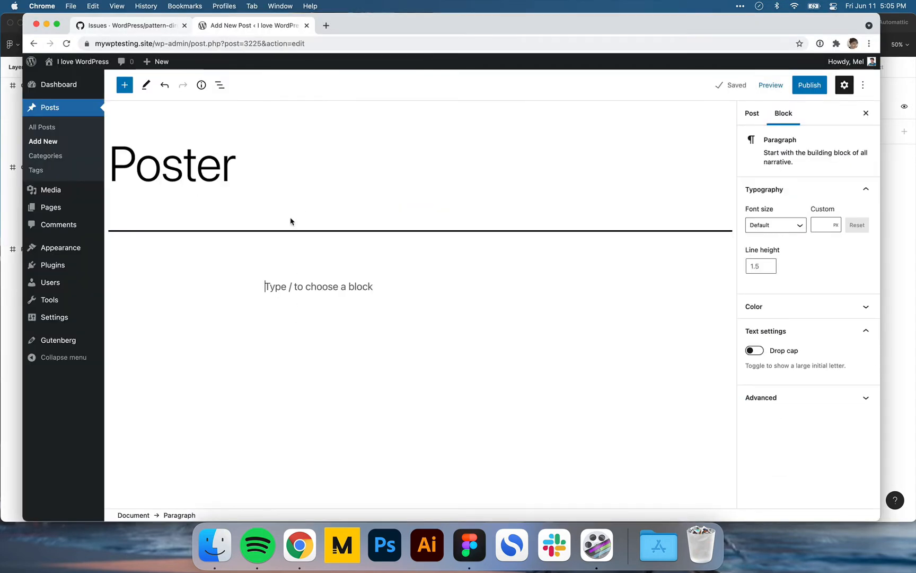
key("super+Tab")
left_click(335, 223)
left_click(266, 215)
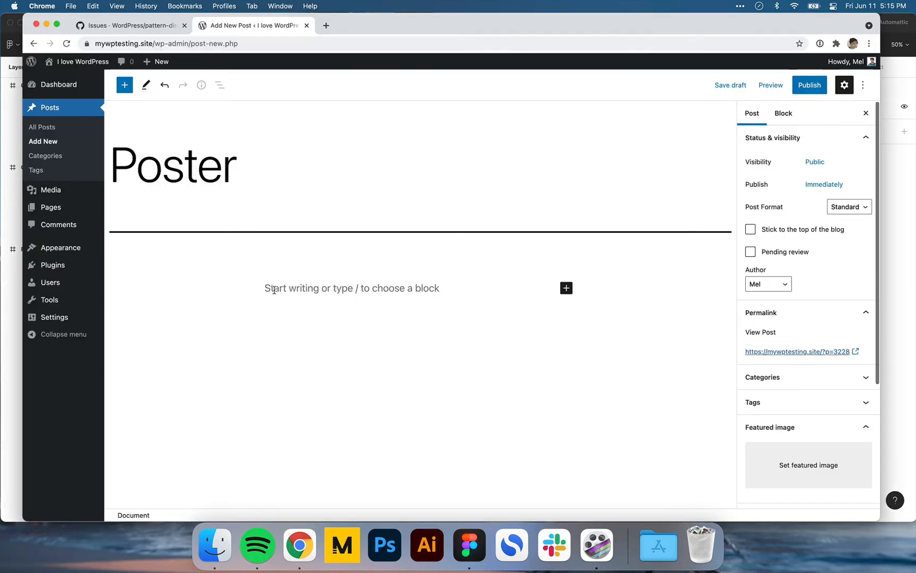
- Insert a Cover block with a white background below the post title and make it full width
left_click(277, 286)
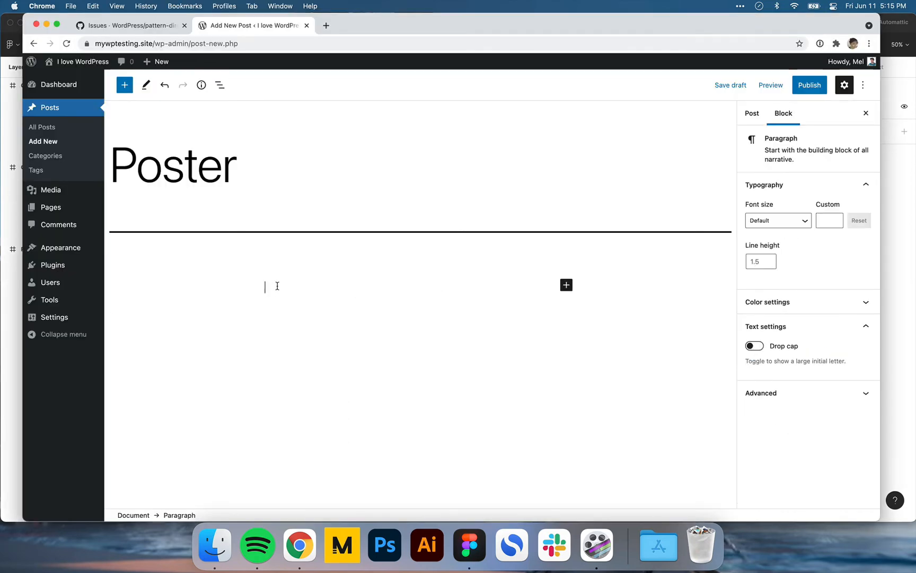
type("/cover")
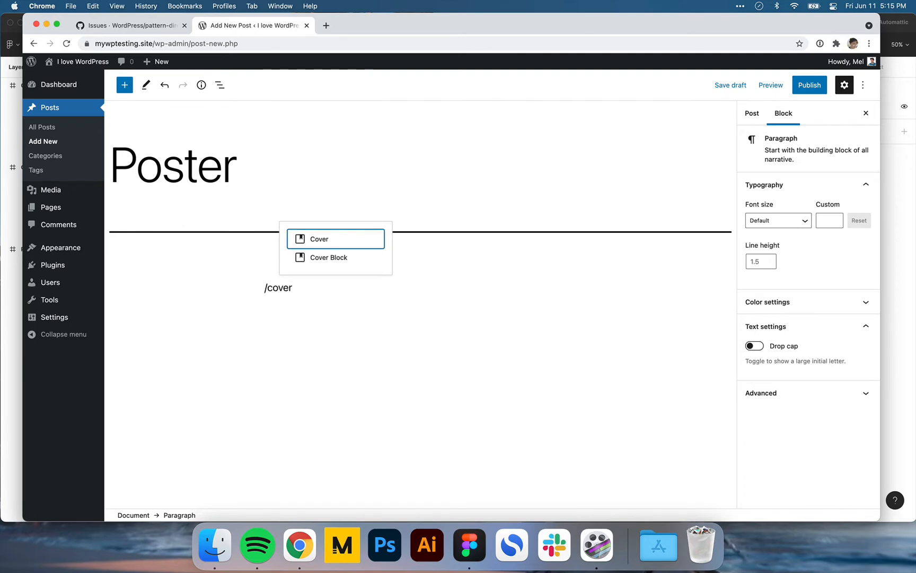
key("Return")
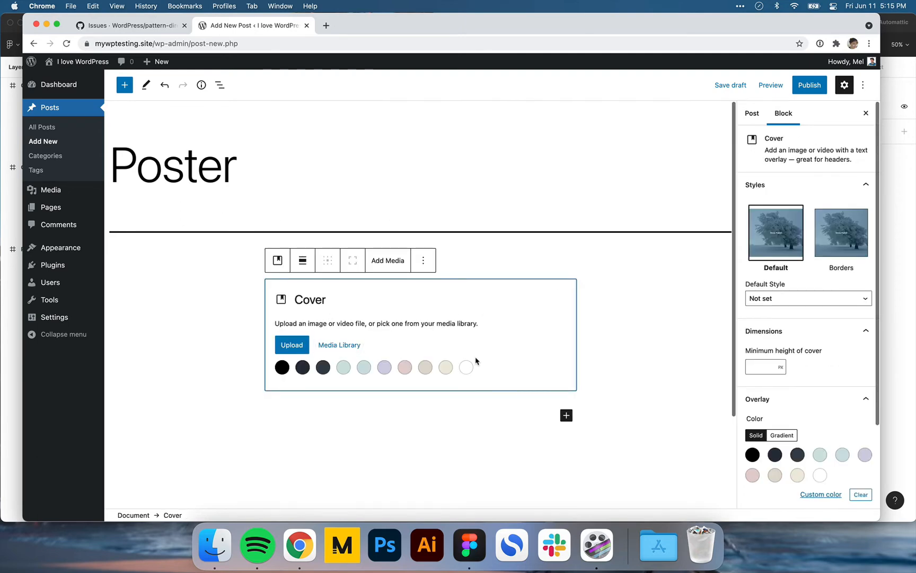
left_click(467, 367)
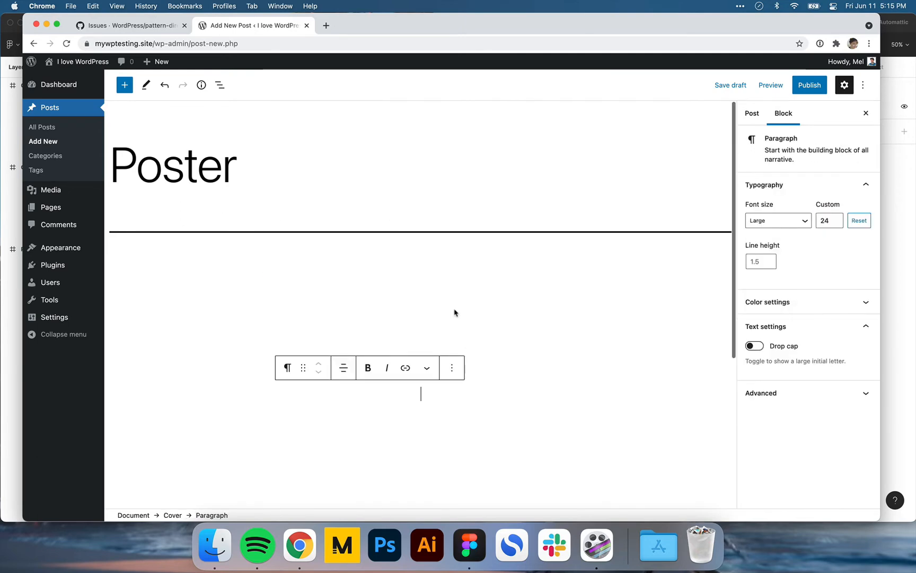
left_click(403, 333)
left_click(303, 263)
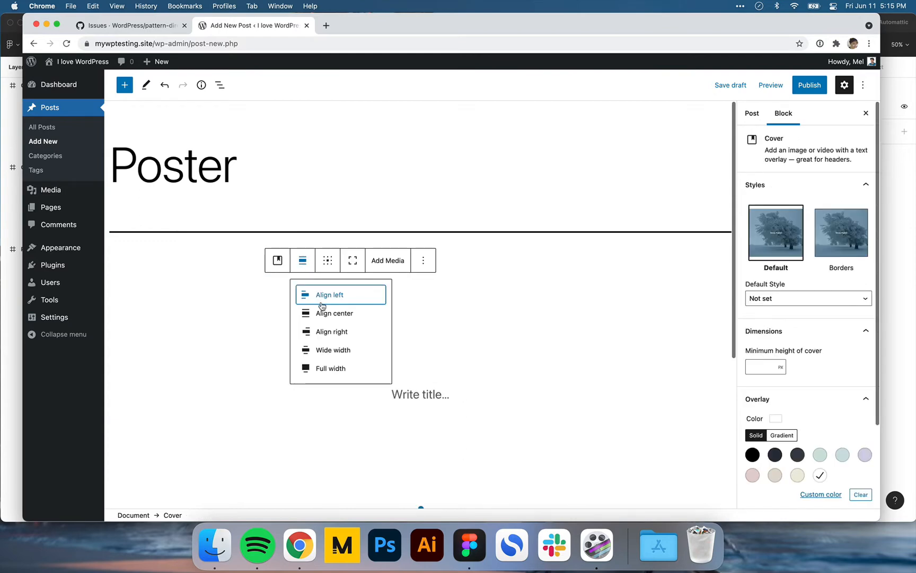
left_click(332, 370)
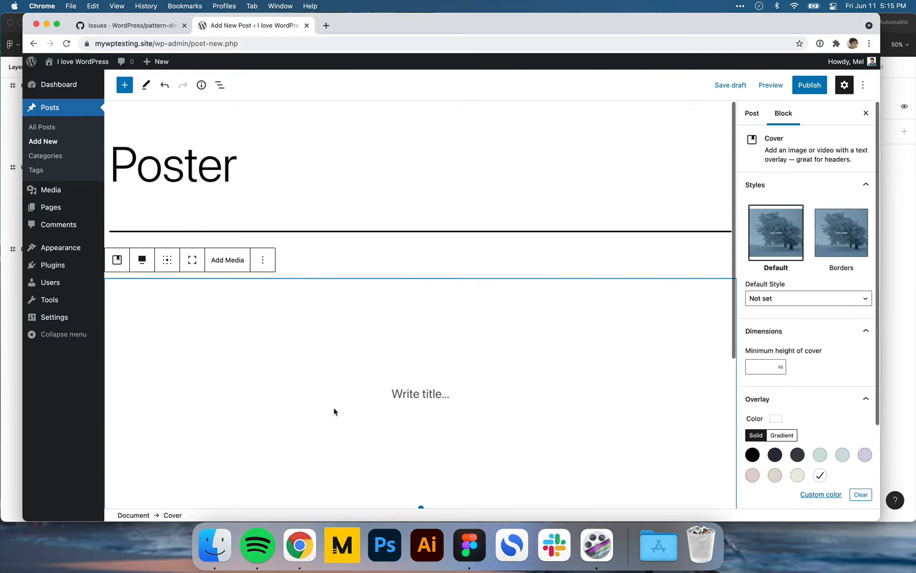
- Nest a second Cover block inside the white one, using the Mount Fuji image from the media library
left_click(404, 397)
type("/cov")
key("Return")
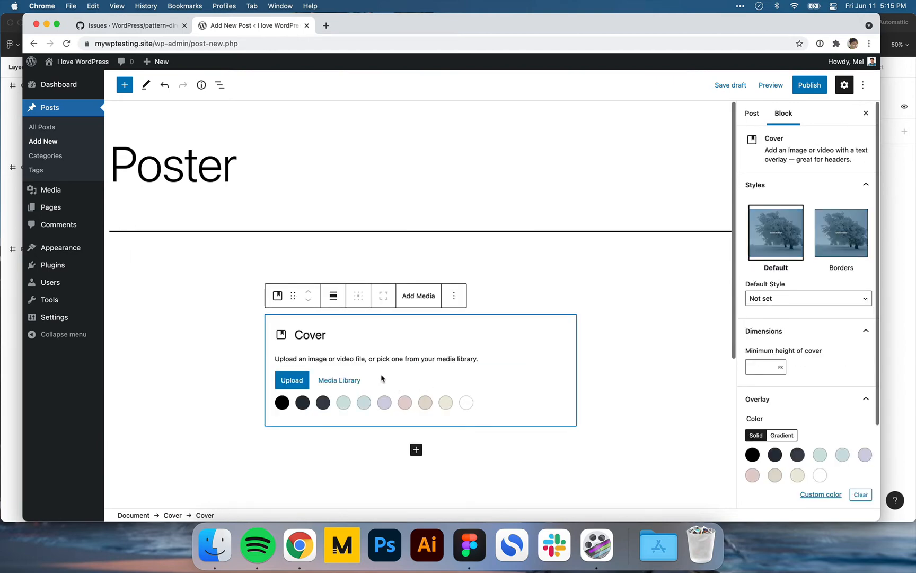
left_click(349, 380)
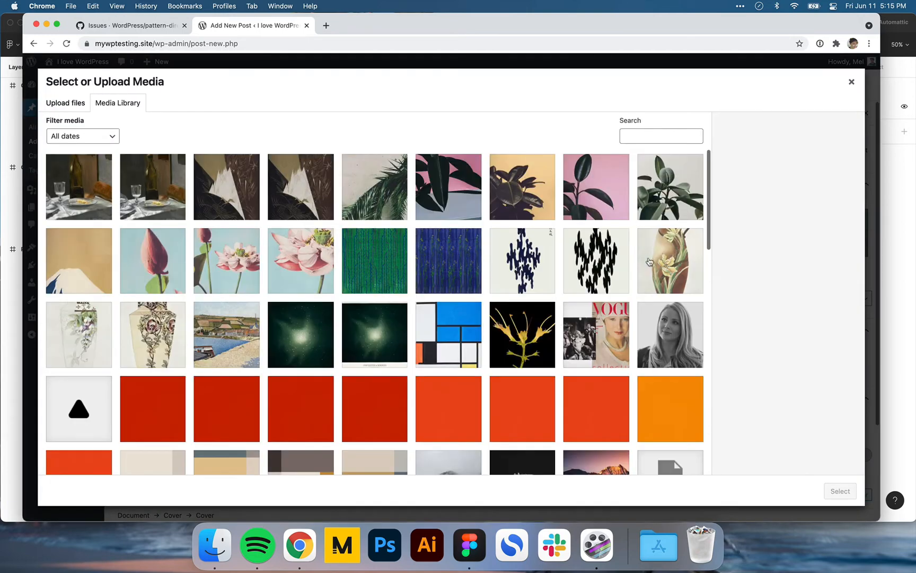
left_click(53, 271)
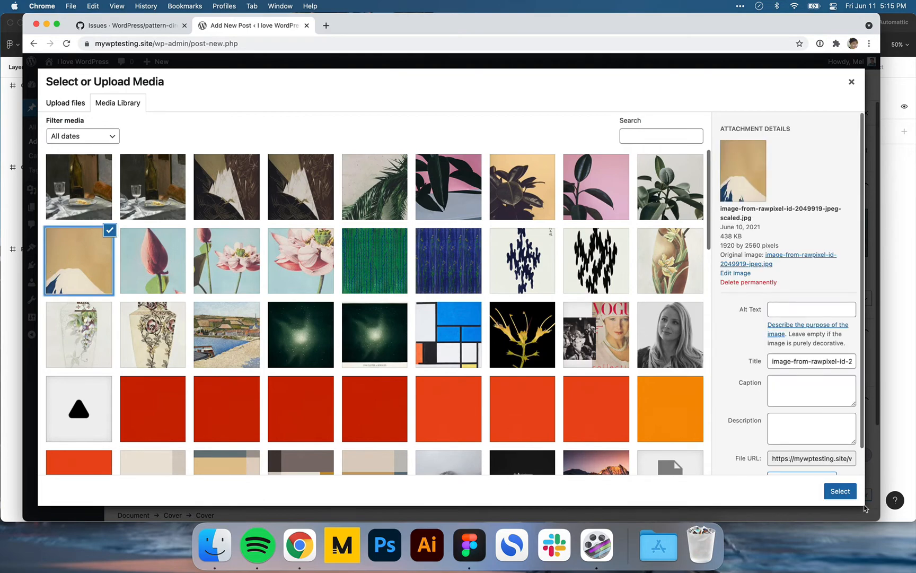
left_click(842, 491)
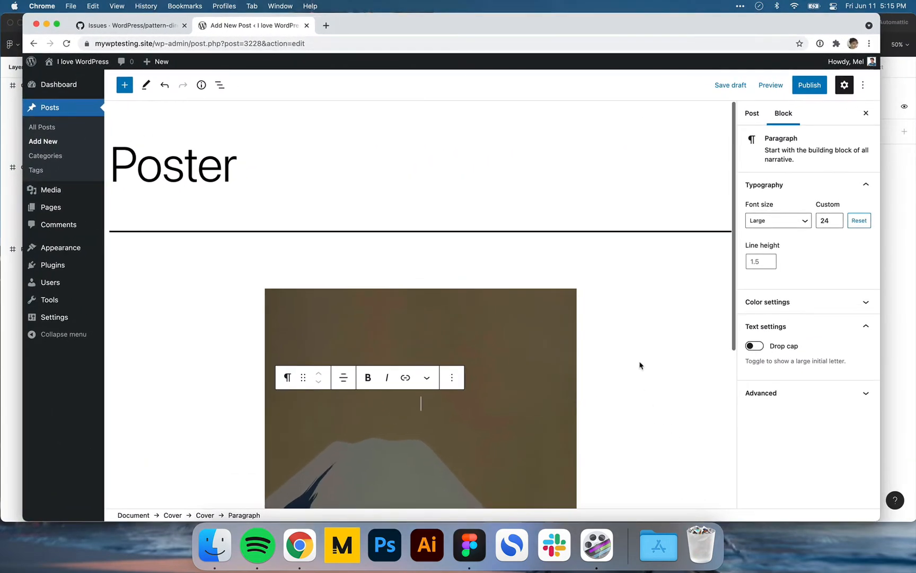
- Check the Poster design in Figma and give the outer white Cover block separate top and bottom padding of 100 px each
scroll(466, 339, "down", 1)
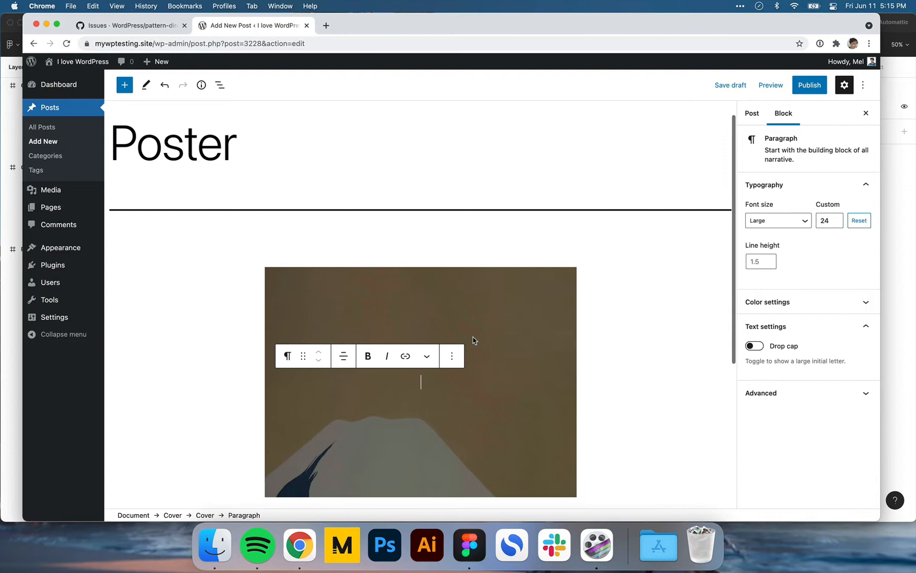
left_click(596, 358)
left_click(1, 394)
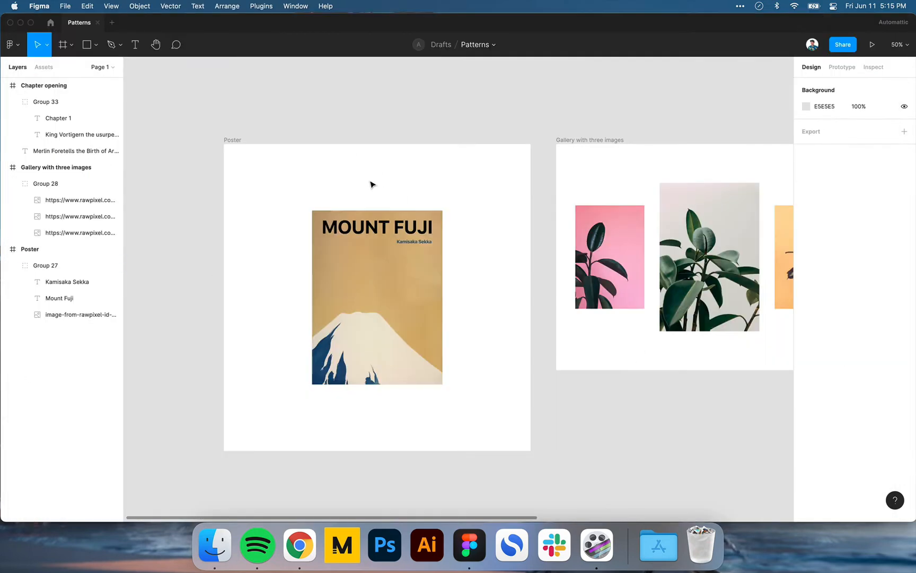
key("super+Tab")
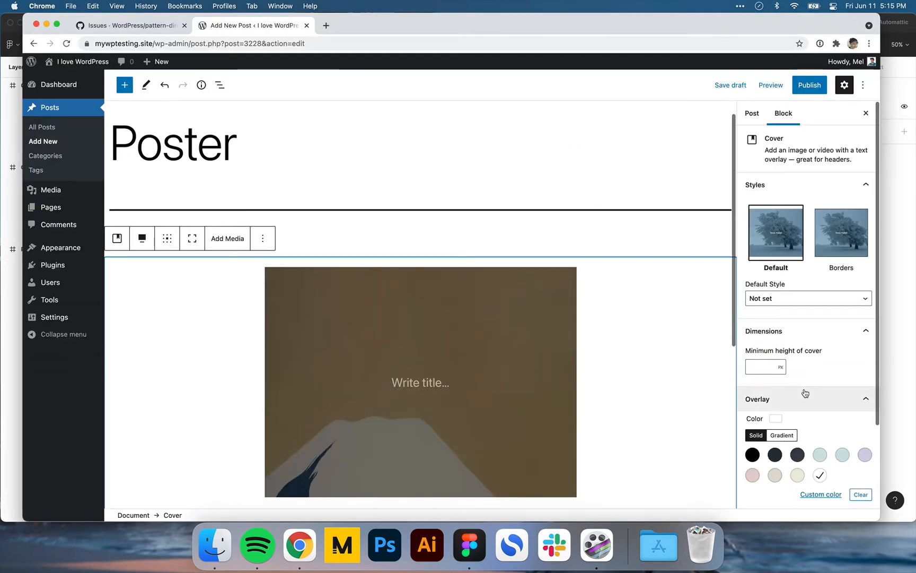
scroll(802, 395, "down", 5)
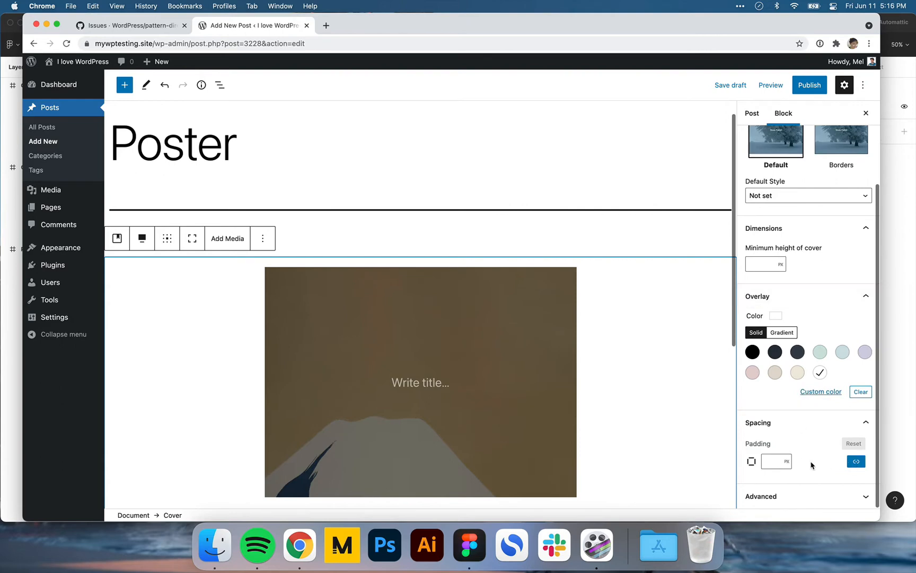
left_click(775, 461)
left_click(857, 461)
scroll(798, 419, "down", 1)
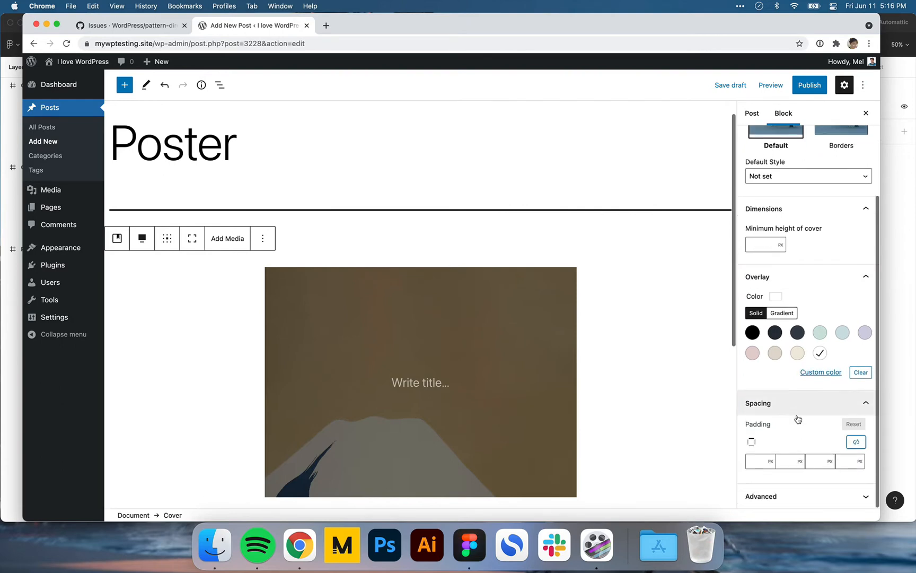
left_click(755, 462)
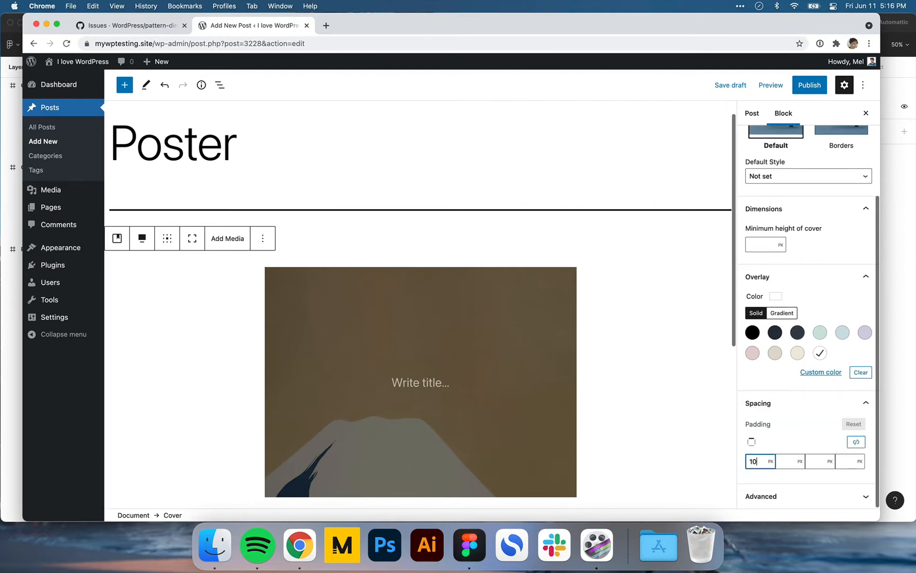
left_click(814, 461)
type("100")
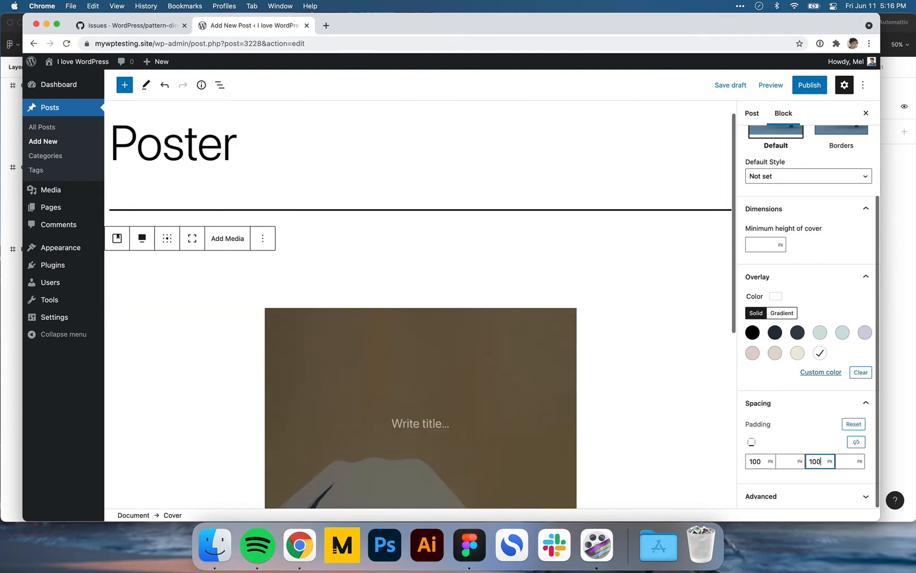
- Set the outer white Cover block's bottom padding to 100 px
type("0")
key("BackSpace")
left_click(806, 441)
- Clear the dark tint on the inner Mount Fuji Cover block by setting its overlay opacity to 0
scroll(688, 377, "down", 3)
left_click(519, 265)
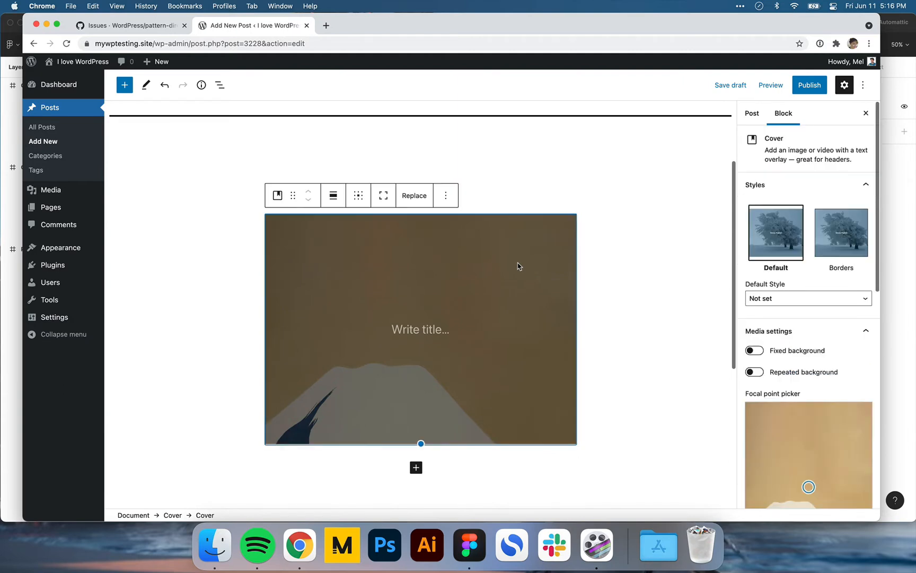
key("super+Tab")
key("super+Tab")
scroll(803, 386, "down", 6)
scroll(808, 390, "down", 4)
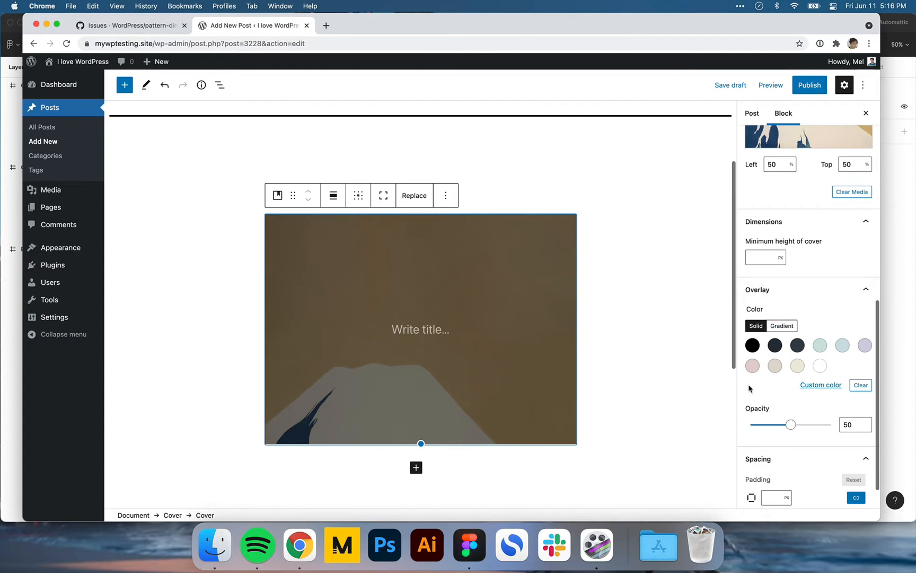
left_click_drag(790, 424, 742, 444)
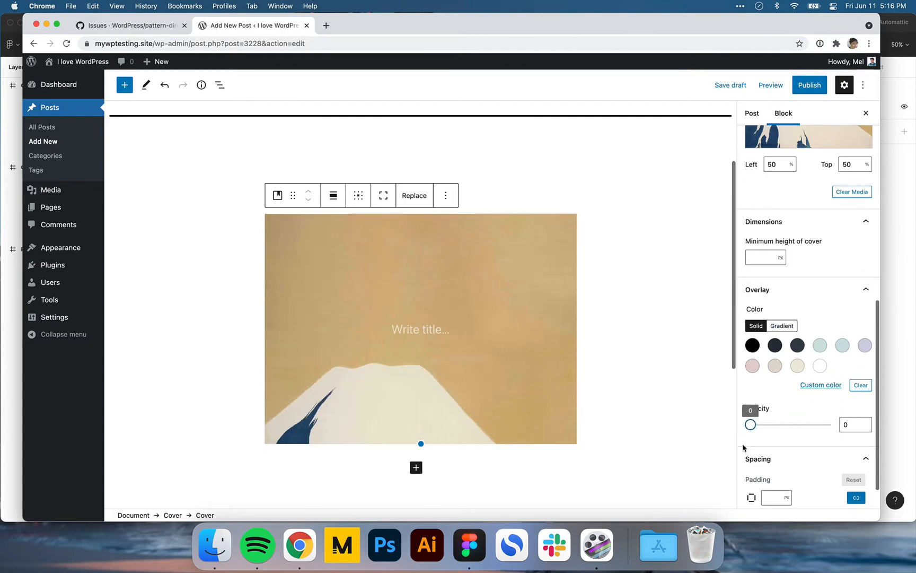
- Check the poster's proportions in Figma and lengthen the Mount Fuji Cover block to a minimum height of about 812 px
key("super+Tab")
left_click(363, 261)
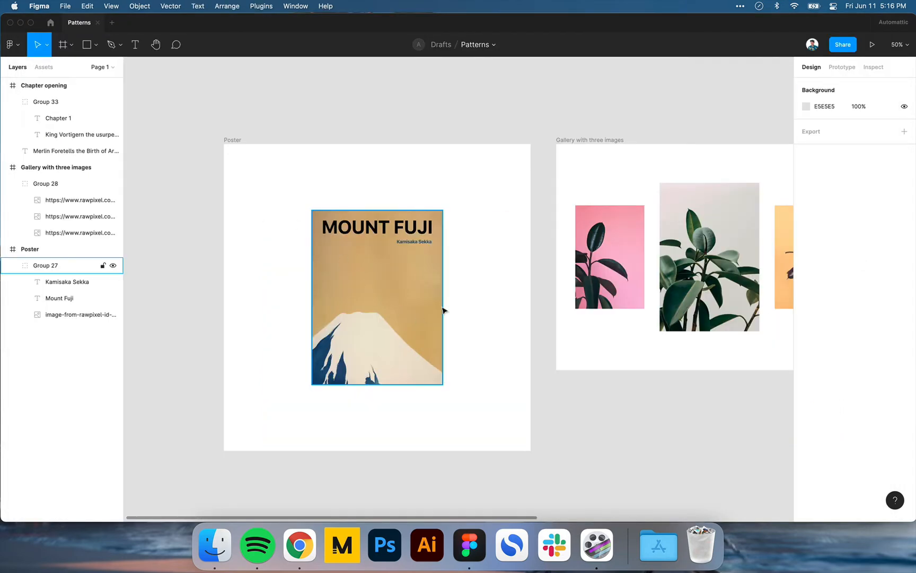
double_click(383, 270)
key("super+Tab")
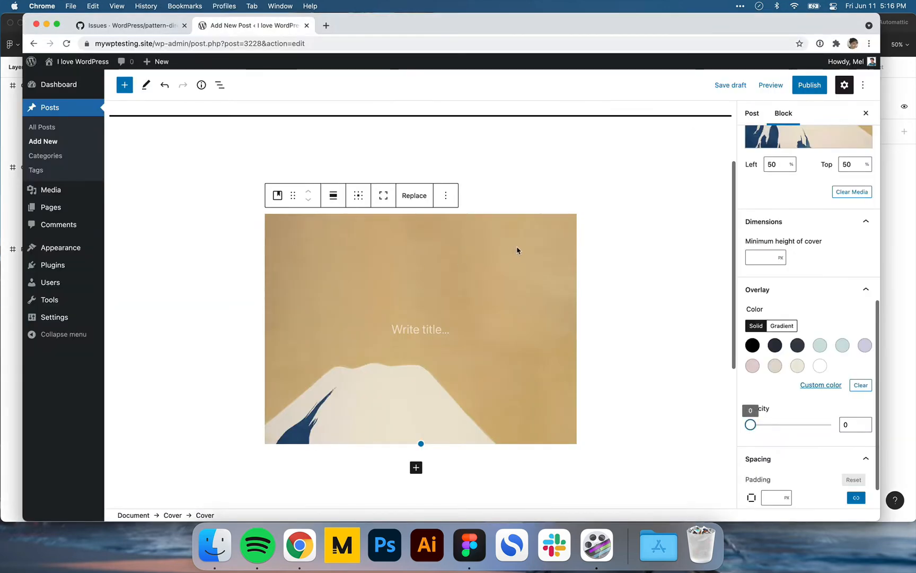
key("super+Tab")
left_click(363, 349)
key("super+Tab")
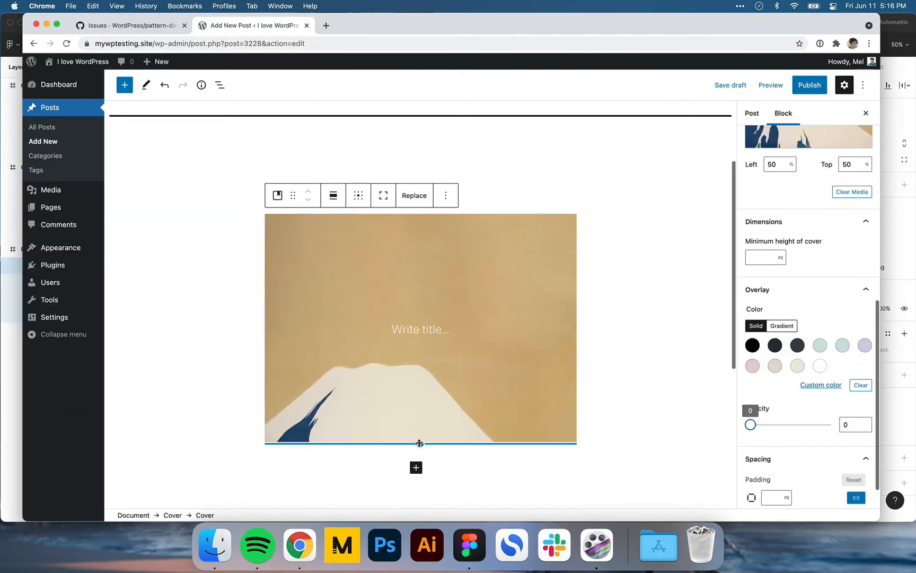
left_click_drag(420, 444, 421, 507)
scroll(414, 360, "down", 3)
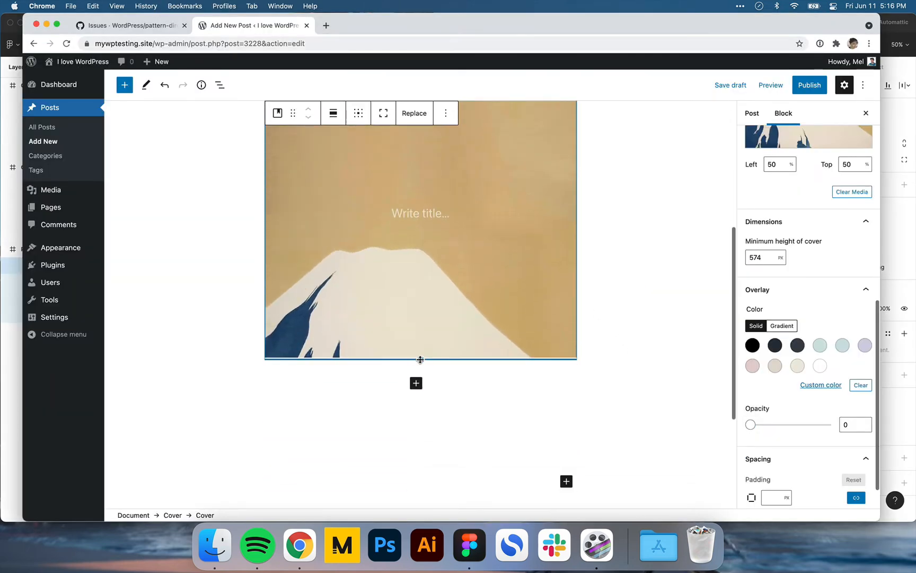
left_click_drag(421, 360, 434, 499)
scroll(429, 477, "down", 2)
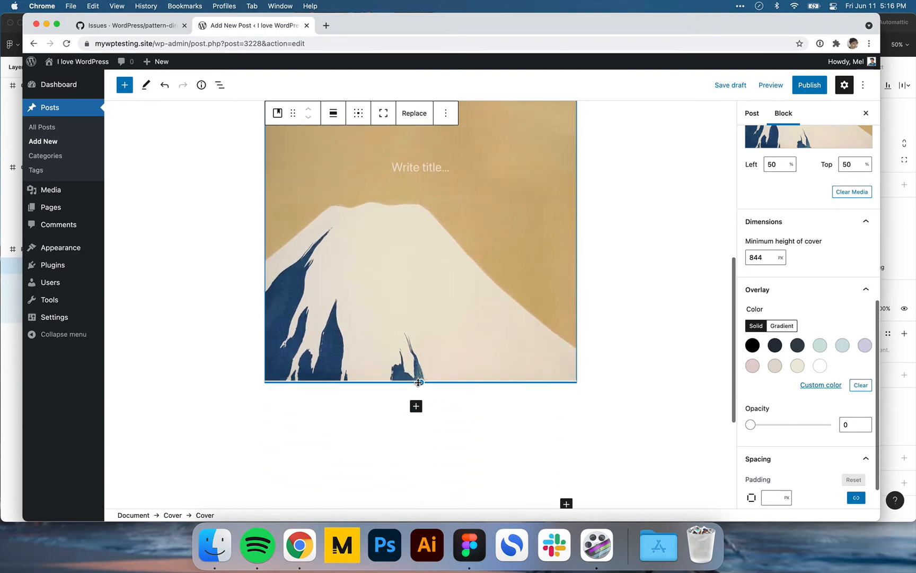
mouse_move(419, 383)
left_mouse_down()
mouse_move(419, 424)
mouse_move(419, 356)
mouse_move(417, 365)
left_mouse_up()
scroll(548, 417, "up", 5)
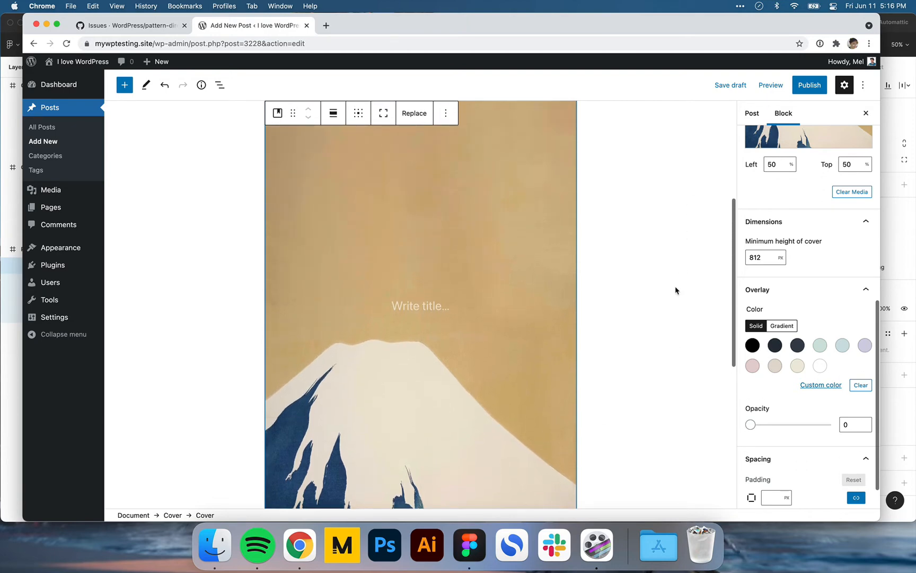
scroll(676, 290, "down", 1)
scroll(676, 290, "up", 3)
scroll(675, 290, "down", 3)
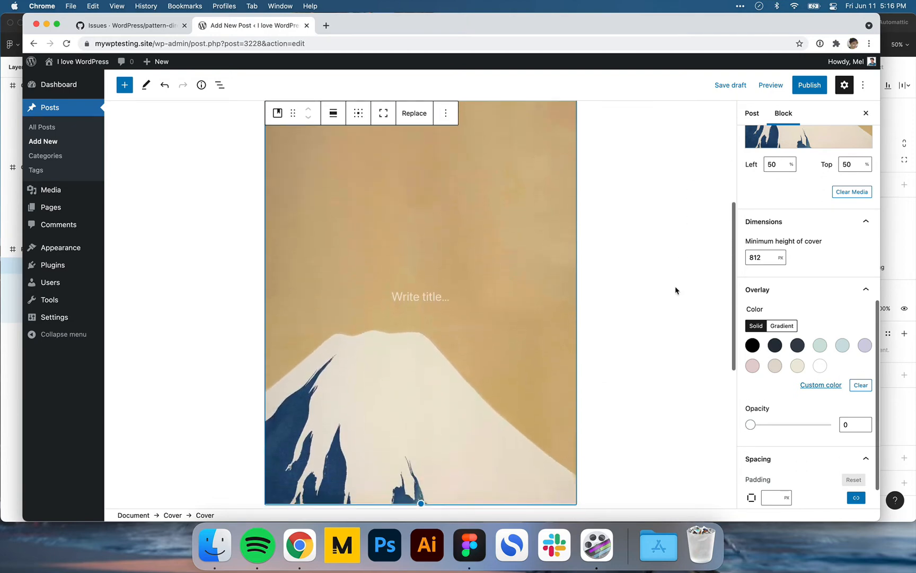
scroll(675, 289, "down", 2)
scroll(676, 290, "up", 3)
- Compare with the Figma poster and set the Mount Fuji Cover block's content position to top right
key("super+Tab")
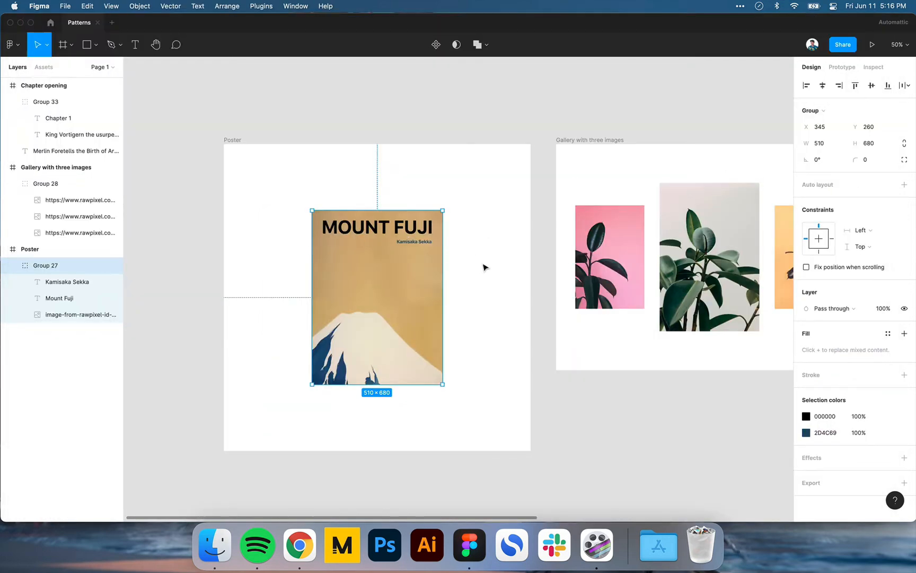
key("super+Tab")
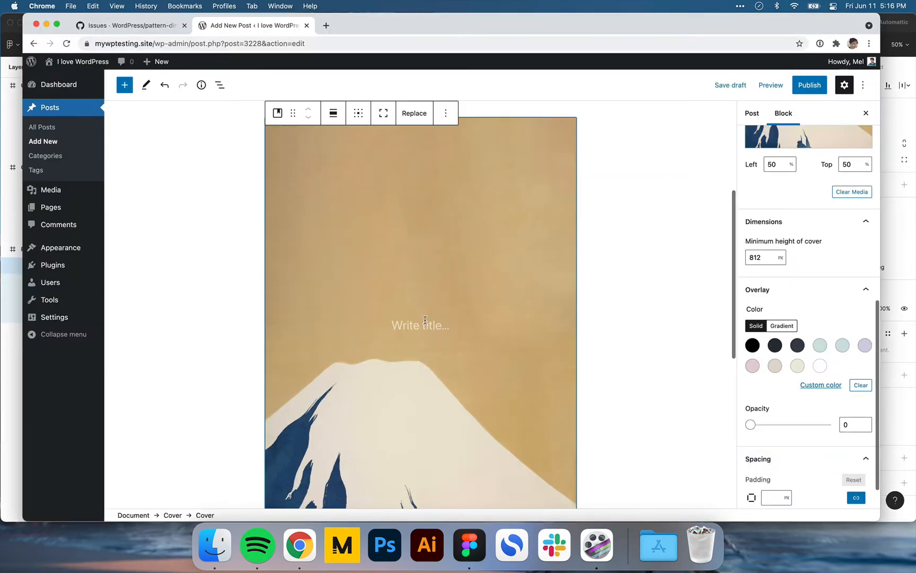
left_click(359, 113)
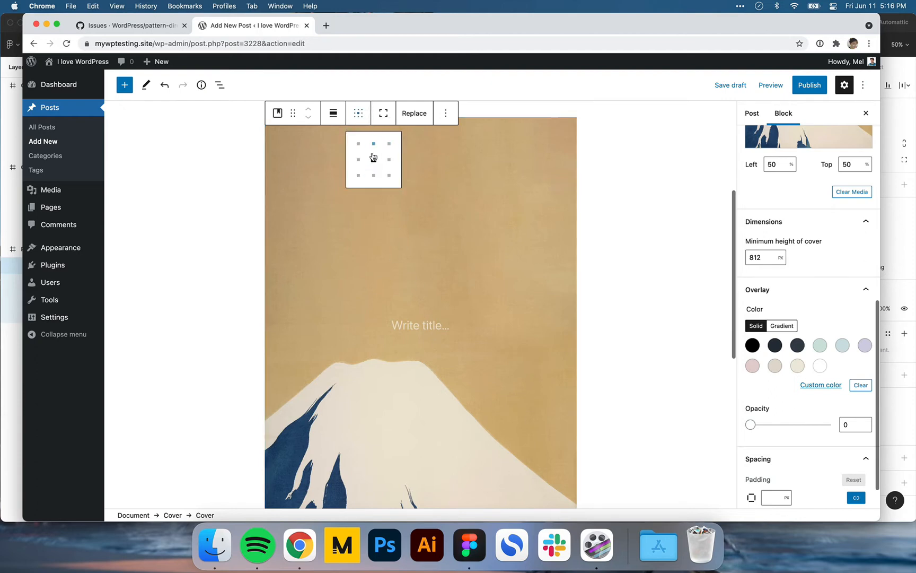
left_click(389, 143)
- Replace the title placeholder inside the Mount Fuji Cover block with a Heading block and align its text right
left_click(524, 134)
left_click(528, 141)
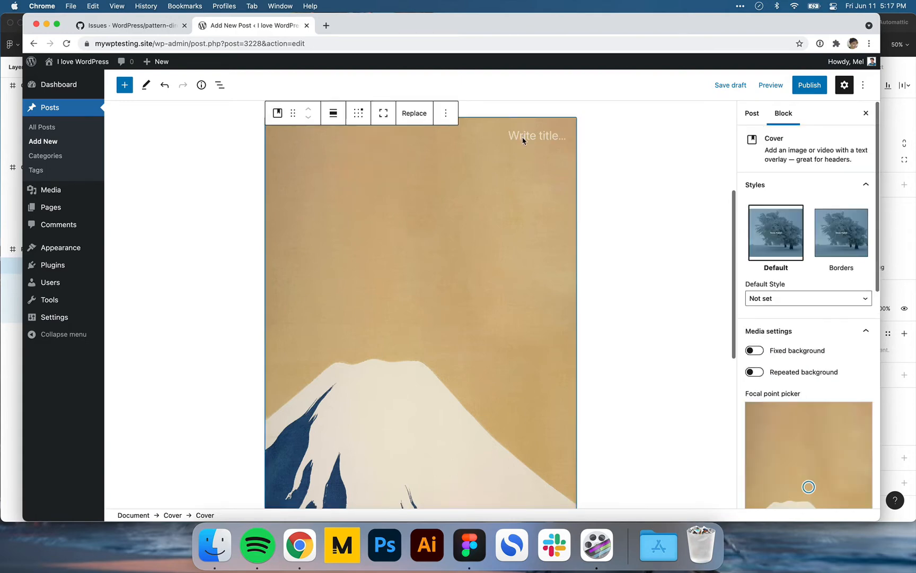
left_click(523, 140)
type("/hea")
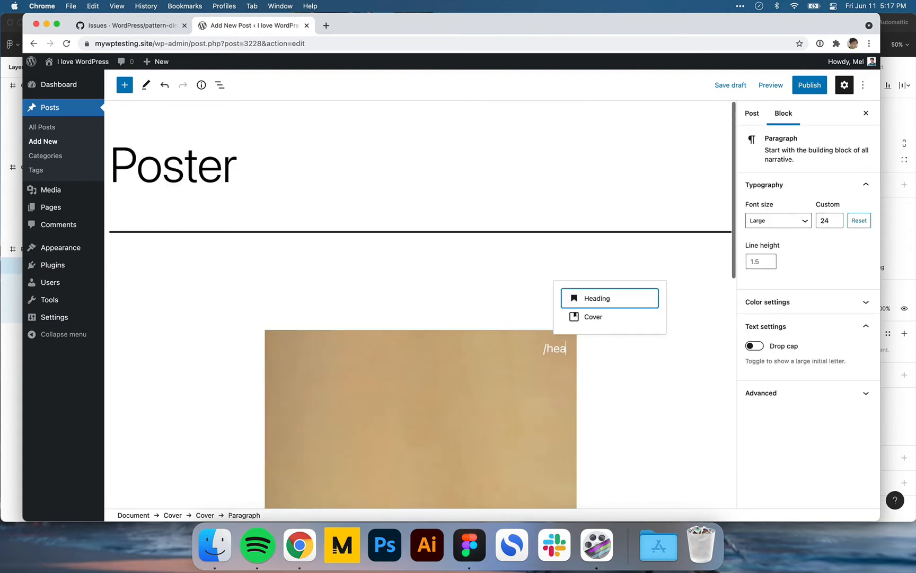
key("Return")
scroll(548, 161, "down", 5)
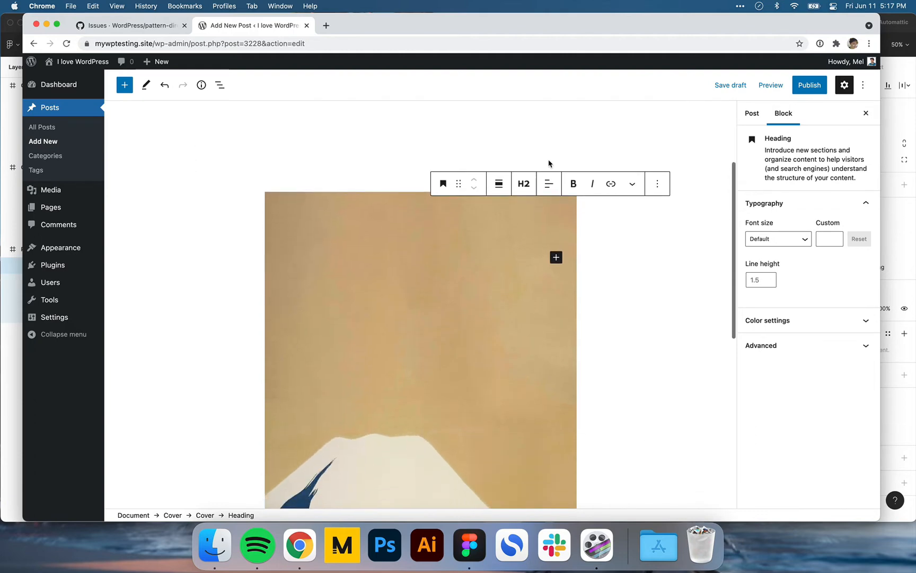
left_click(524, 186)
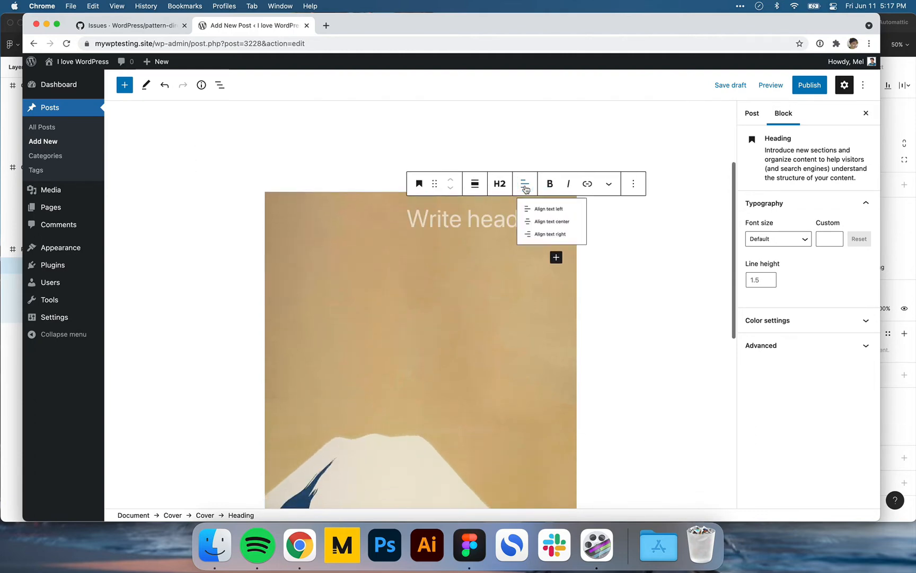
left_click(561, 254)
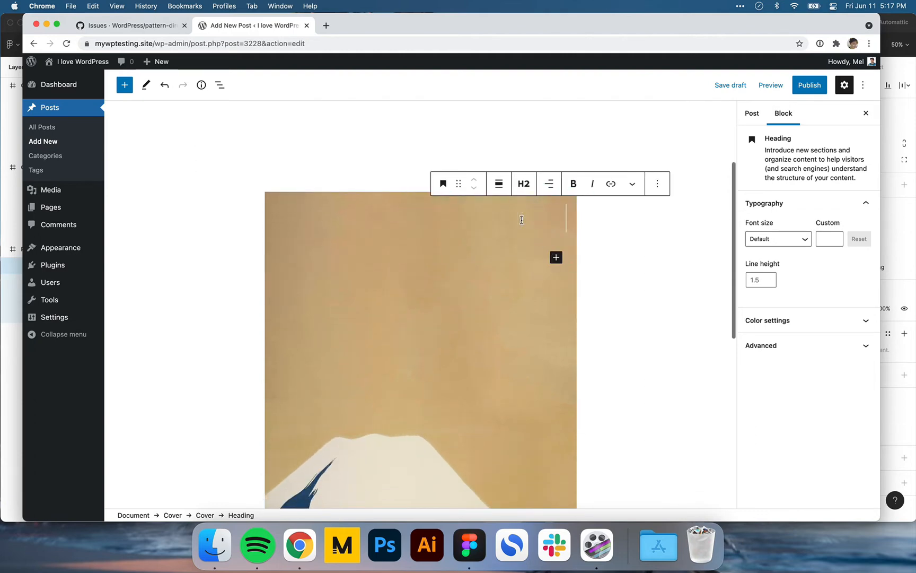
- Check the title's text style in the Figma poster and enter "MOUNT FUJI" in bold in the Heading block
key("super+Tab")
double_click(397, 227)
double_click(396, 227)
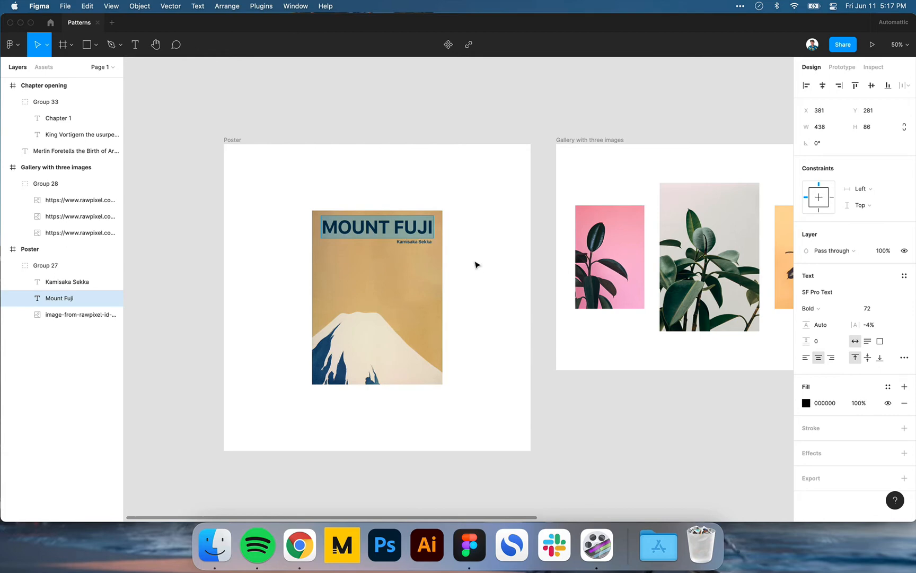
key("super+Tab")
type("Mount Fuji")
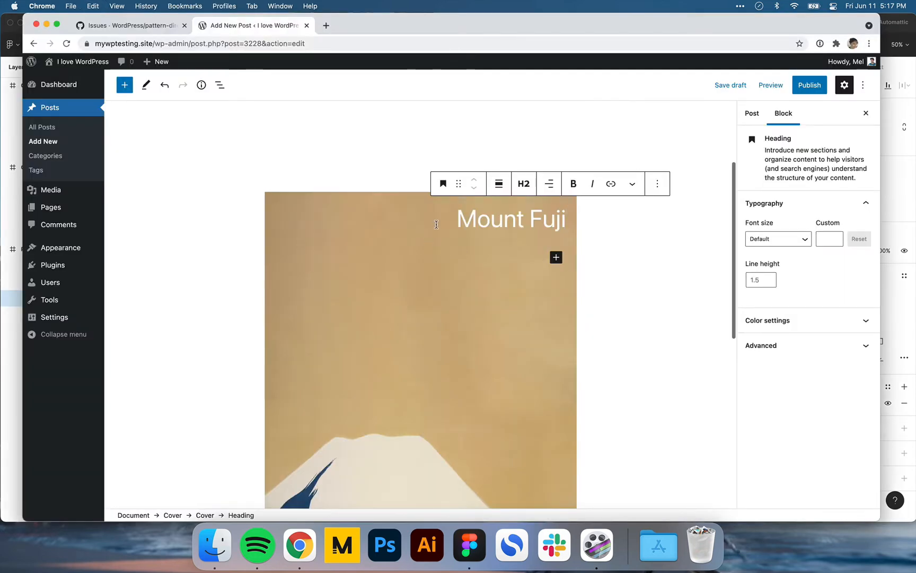
key("super+Tab")
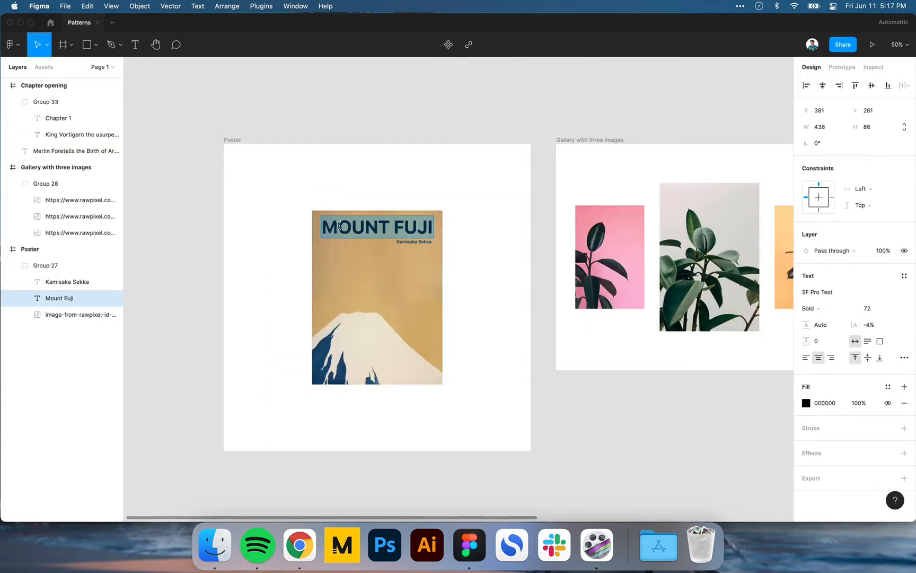
key("super+Tab")
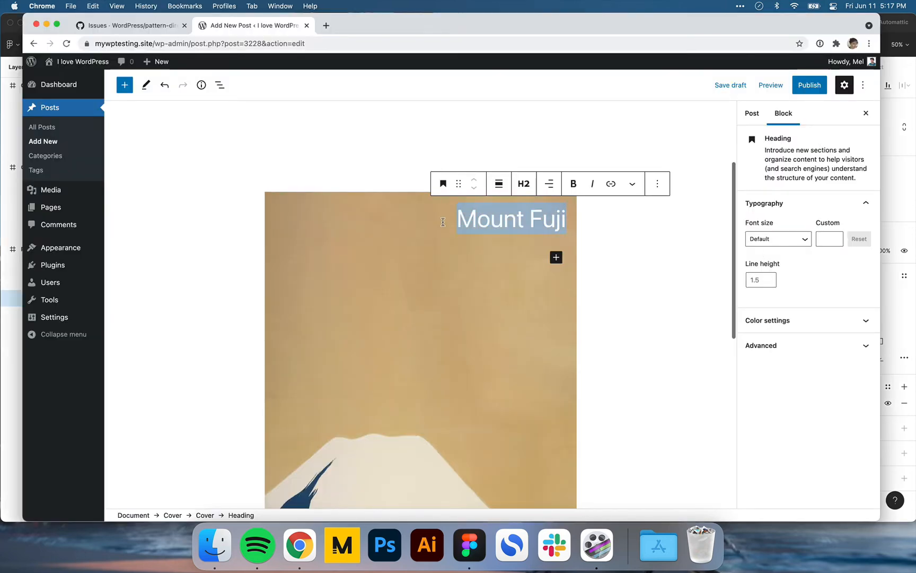
key("super+b")
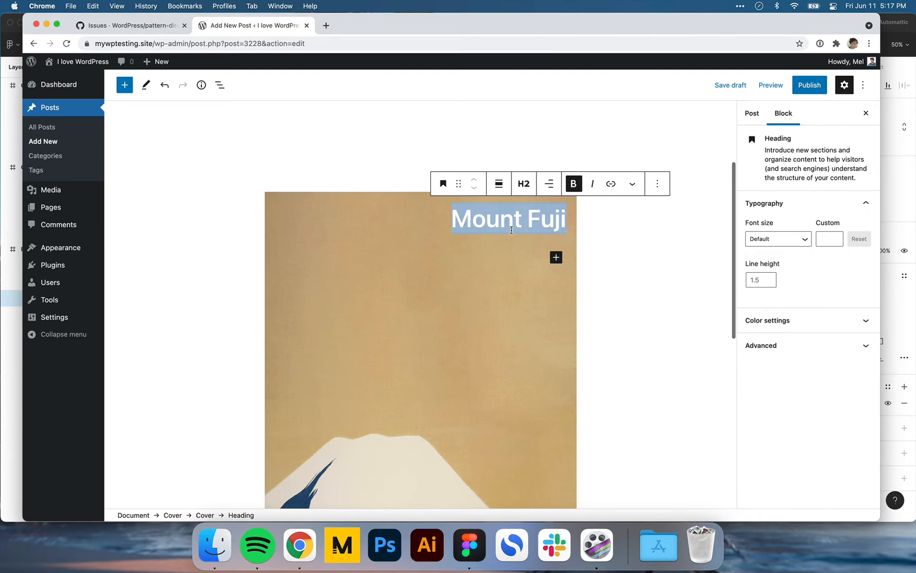
type("mount")
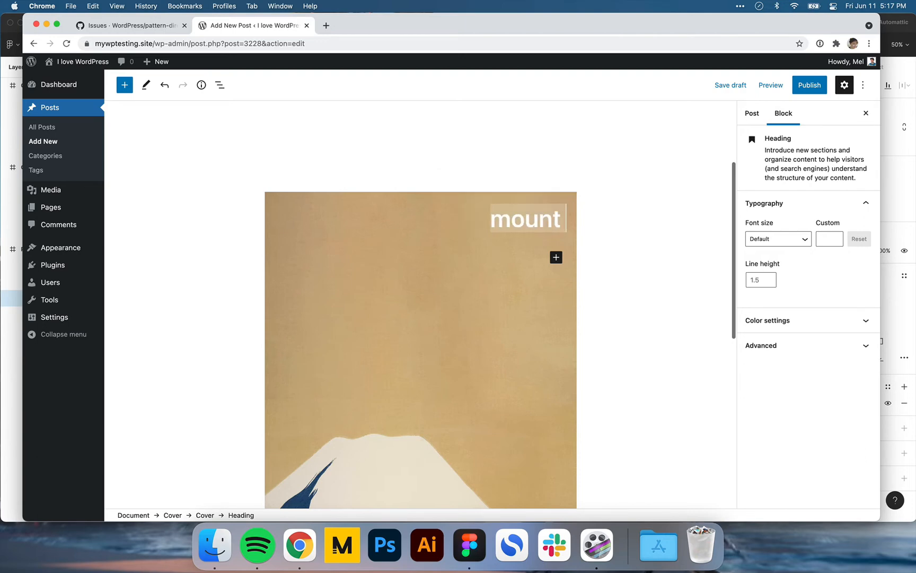
key("super+a")
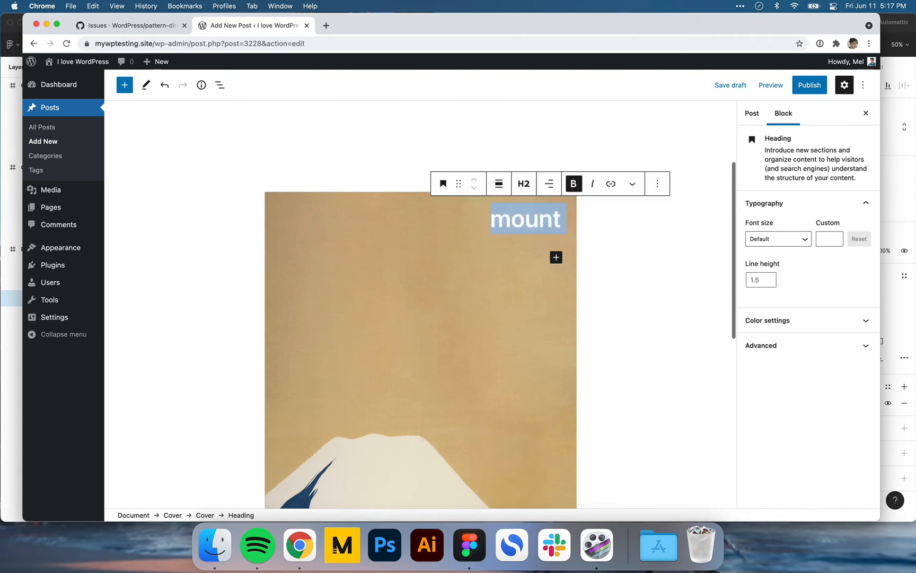
type("MOUNT FU")
type("JI")
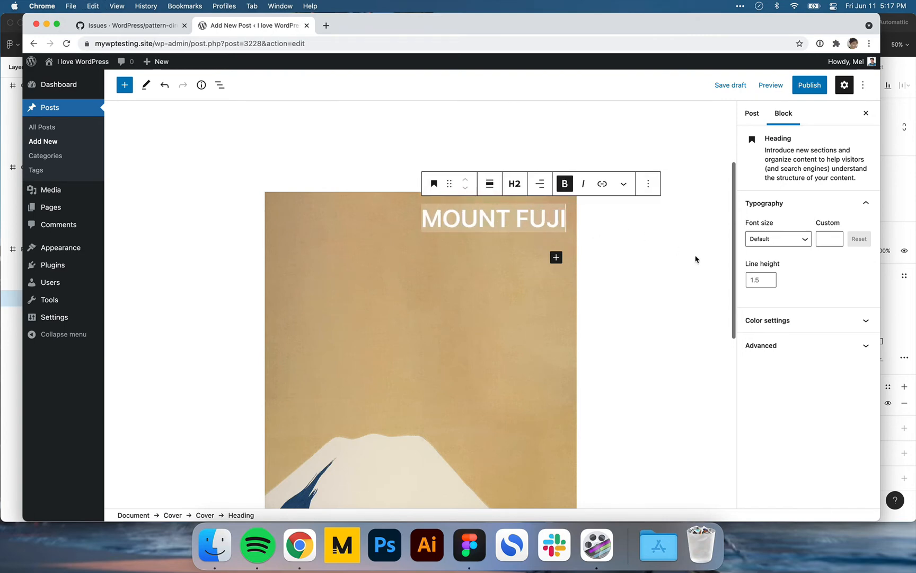
- Set the MOUNT FUJI heading's text color to black and its custom font size to 90
left_click(767, 319)
left_click(753, 356)
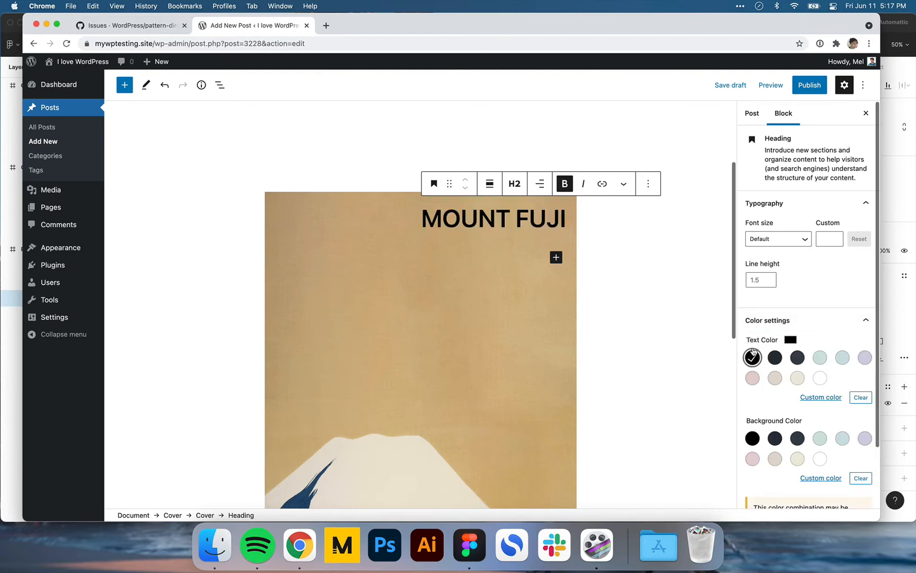
left_click(820, 239)
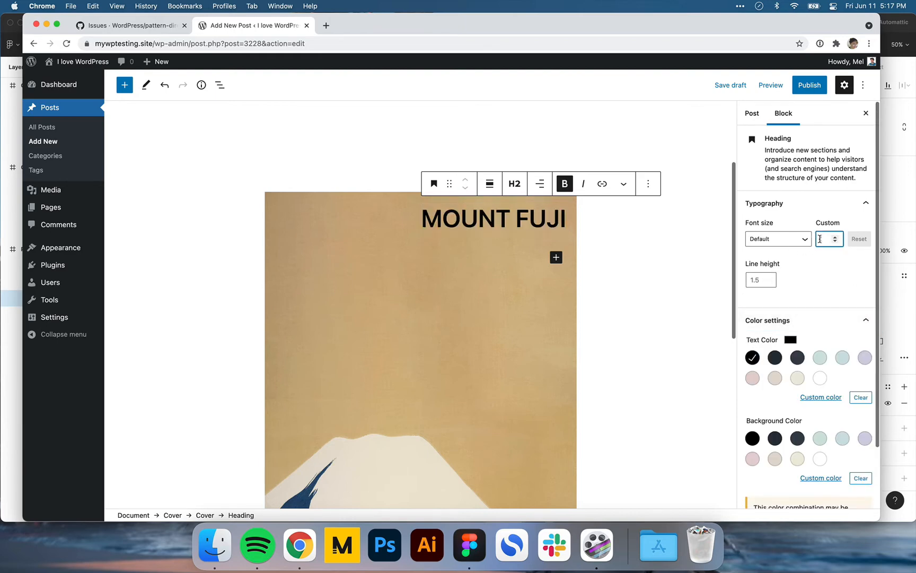
type("72")
key("Up")
key("Up")
key("Up")
key("Up")
key("Up")
key("Up")
key("Up")
key("Up")
key("Up")
key("Up")
key("Up")
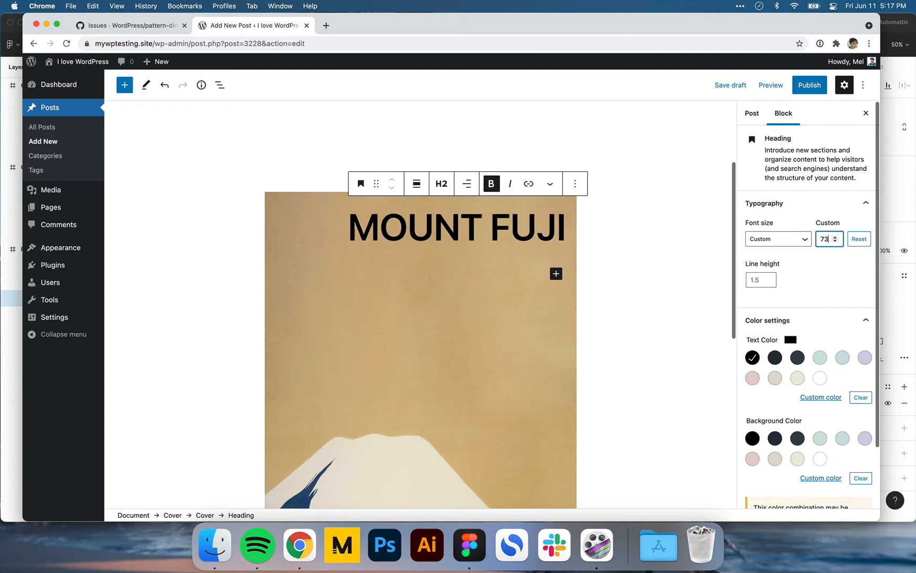
key("Up")
key("Up")
key("Up")
key("Up")
key("Up")
key("Up")
key("Up")
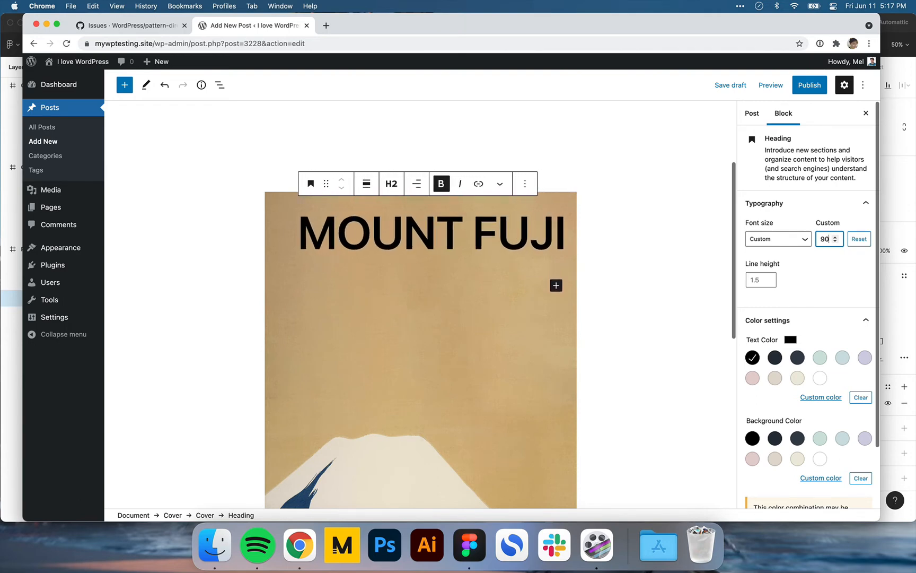
- Add the Figma poster's credit "Kamisaka Sekka" as a paragraph below the heading, in bold and aligned right
left_click(503, 285)
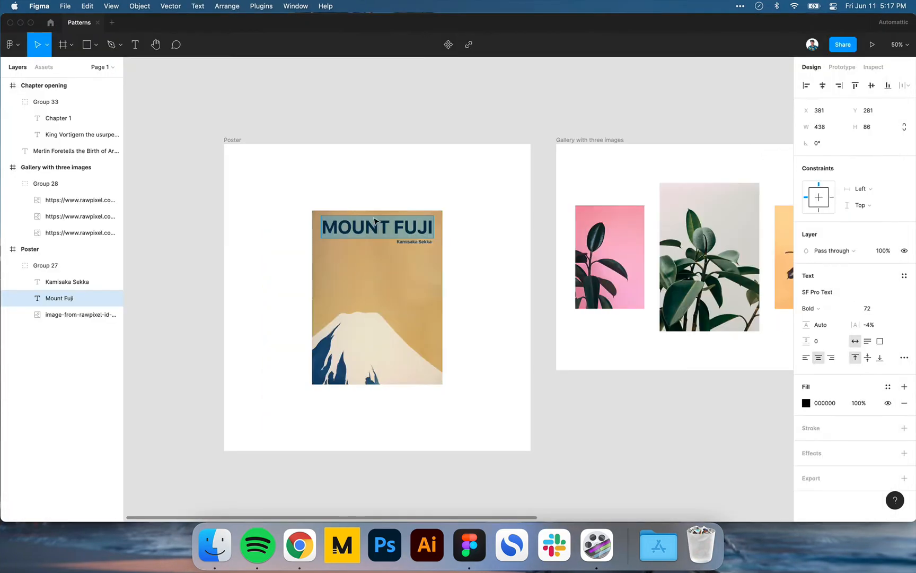
double_click(406, 240)
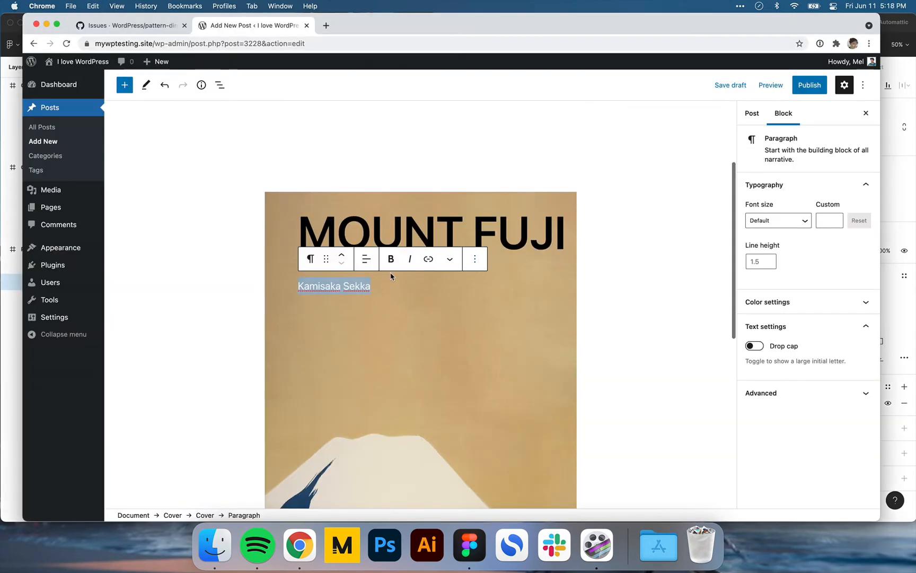
left_click(394, 264)
left_click(366, 258)
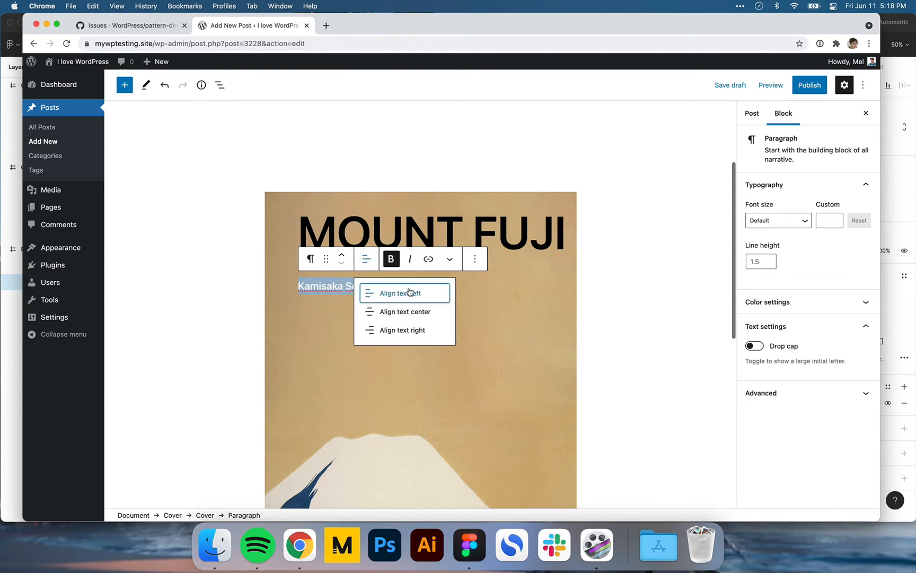
left_click(409, 329)
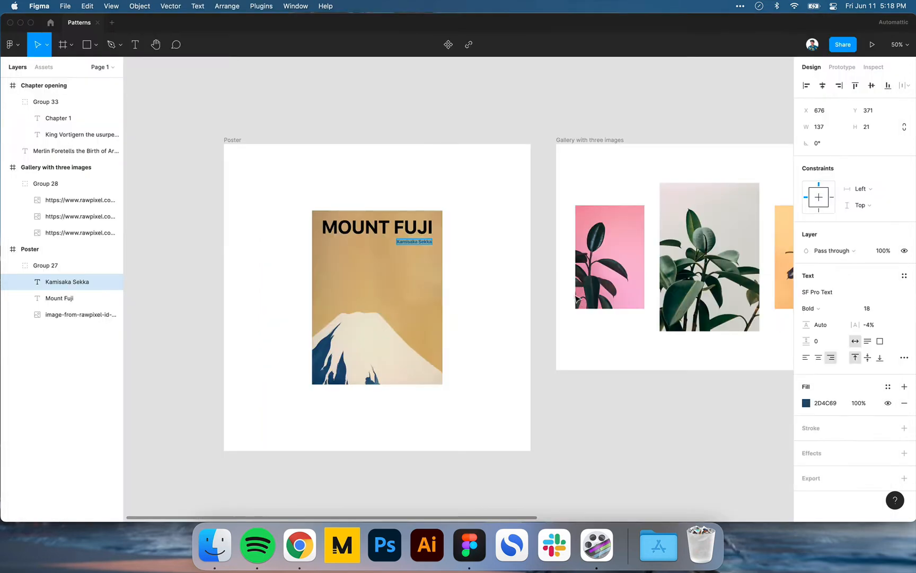
- Copy the artist credit's fill color from Figma into the WordPress paragraph's text color as #2d4c69, and darken it to #1d3851
left_click(829, 407)
key("super+c")
key("super+Tab")
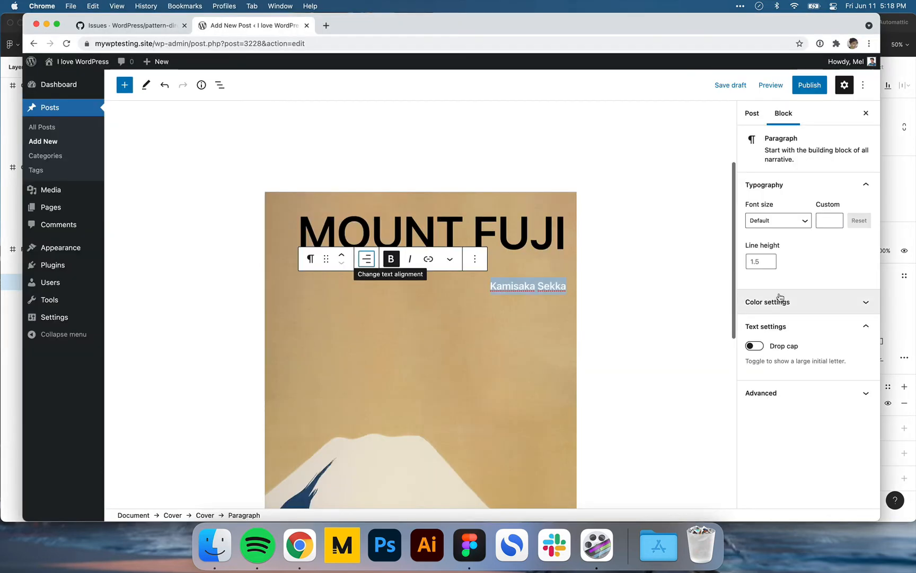
left_click(776, 301)
left_click(820, 378)
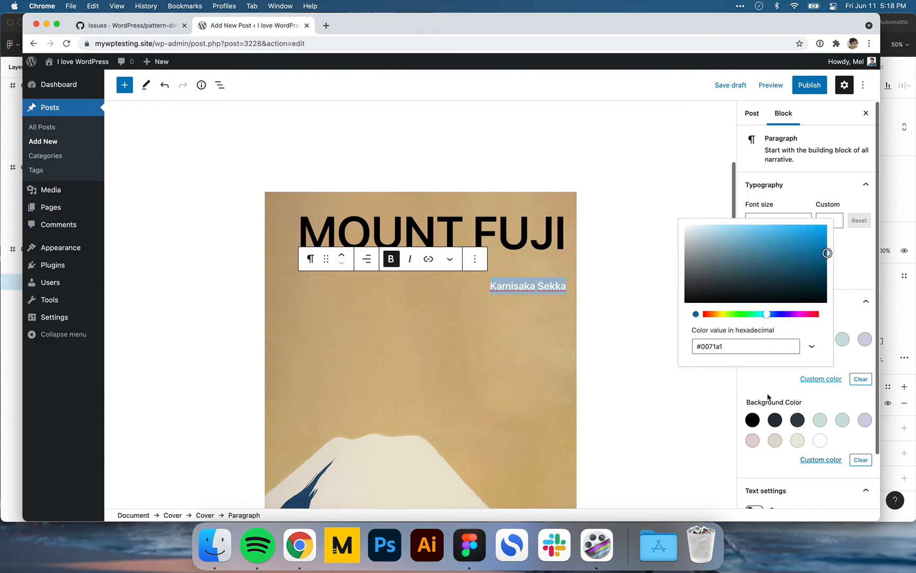
double_click(715, 345)
key("super+v")
scroll(584, 311, "down", 5)
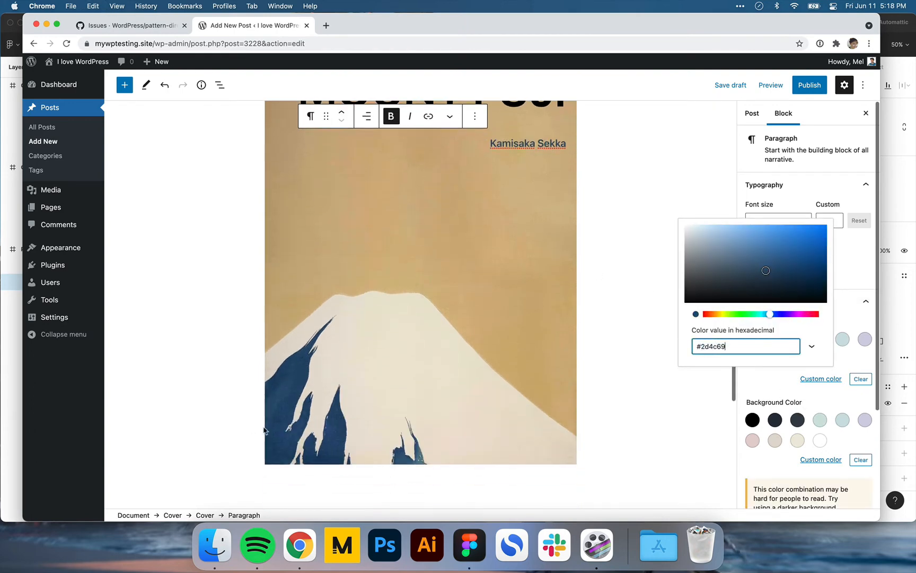
scroll(315, 429, "up", 2)
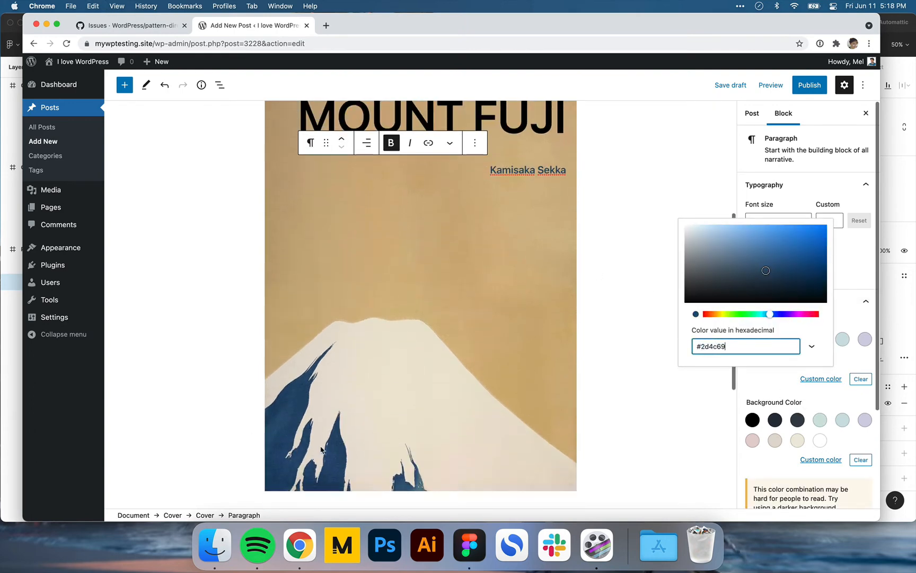
left_click_drag(768, 273, 778, 281)
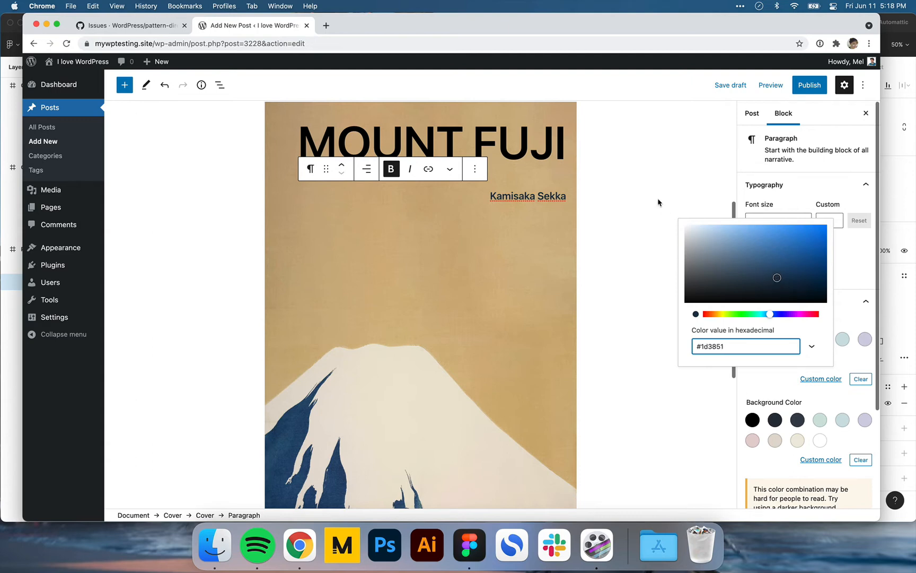
- Set the artist credit paragraph's custom font size to 18 and compare it with the Figma poster
left_click(553, 199)
left_click(834, 223)
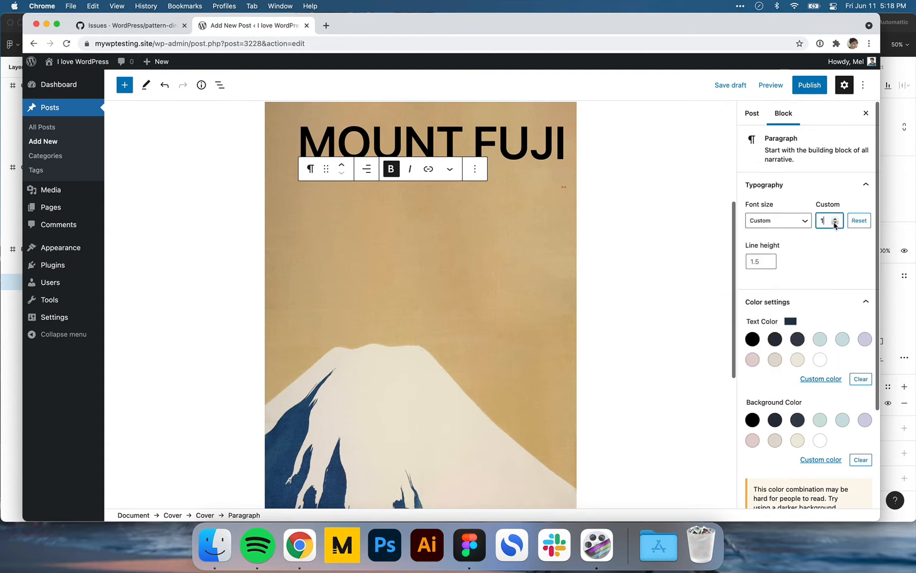
type("8")
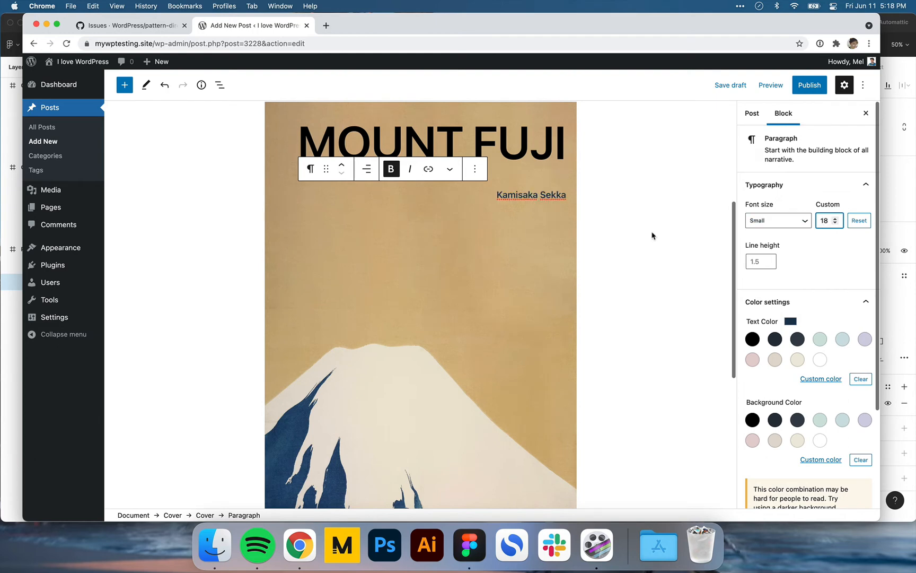
left_click(698, 248)
key("super+Tab")
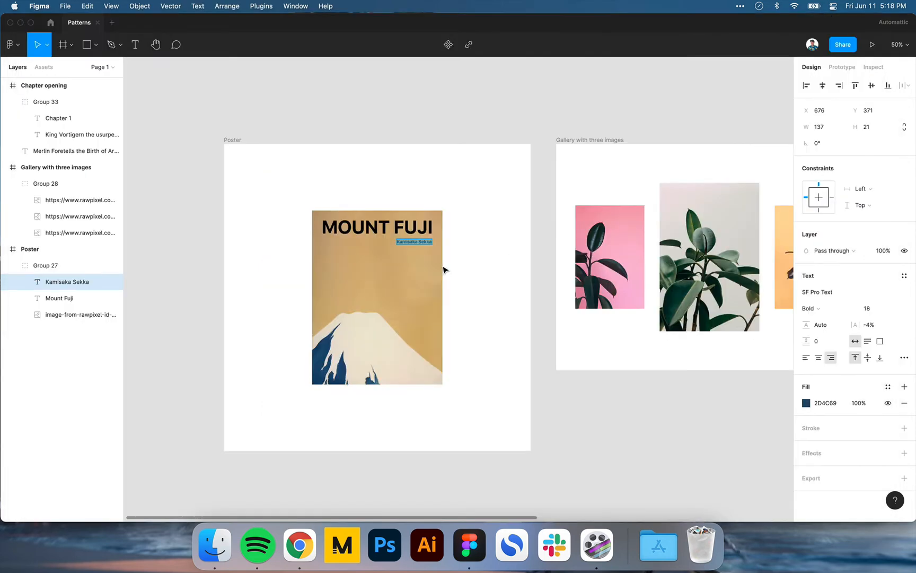
key("super+Tab")
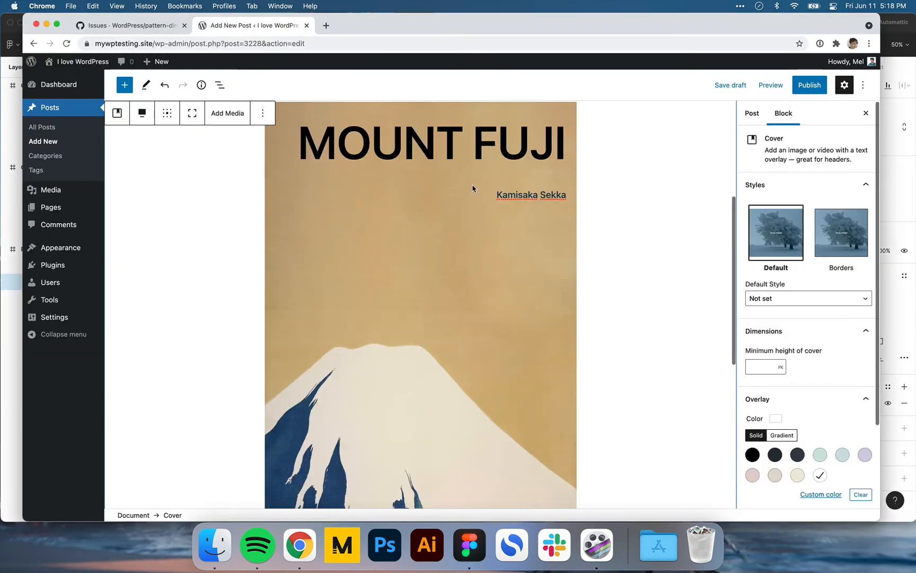
- Increase the artist credit paragraph's custom font size to 24
left_click(545, 193)
left_click(835, 218)
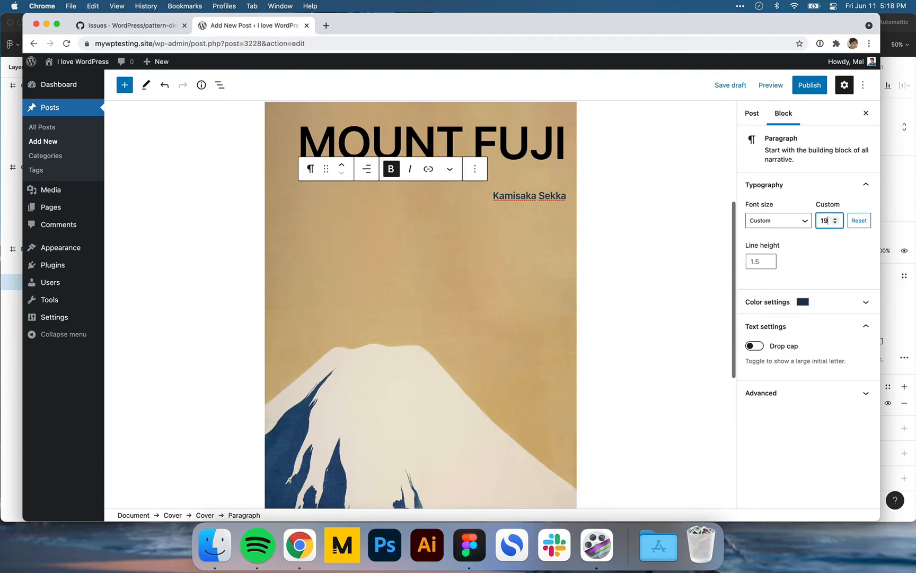
key("Up")
key("Up")
key("Up")
key("Up")
key("Up")
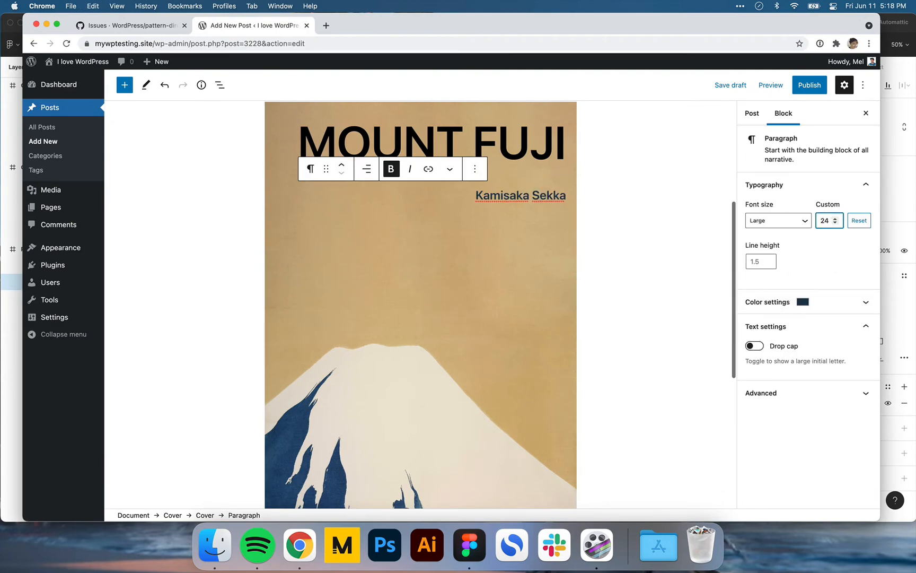
- Set the MOUNT FUJI heading's line height to 1 and compare the spacing with the Figma poster
left_click(531, 162)
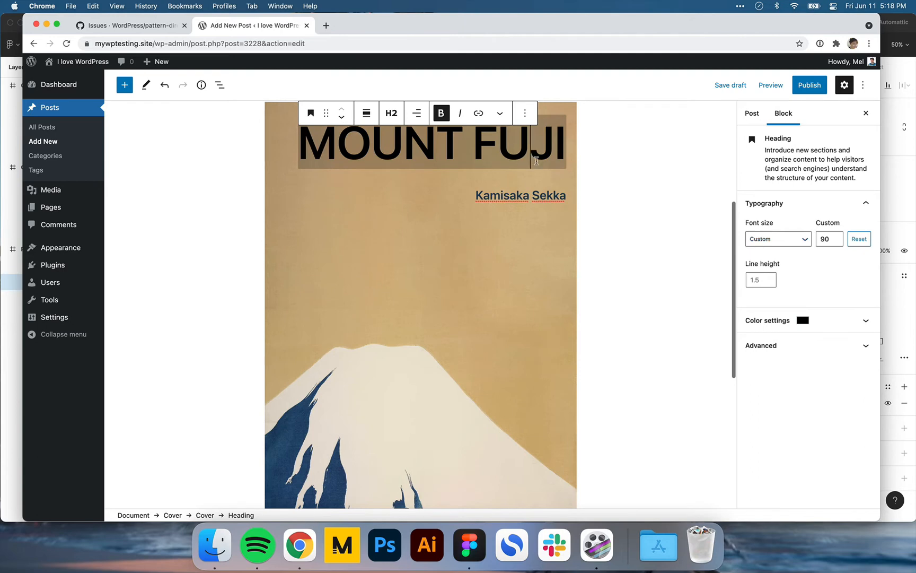
left_click(752, 278)
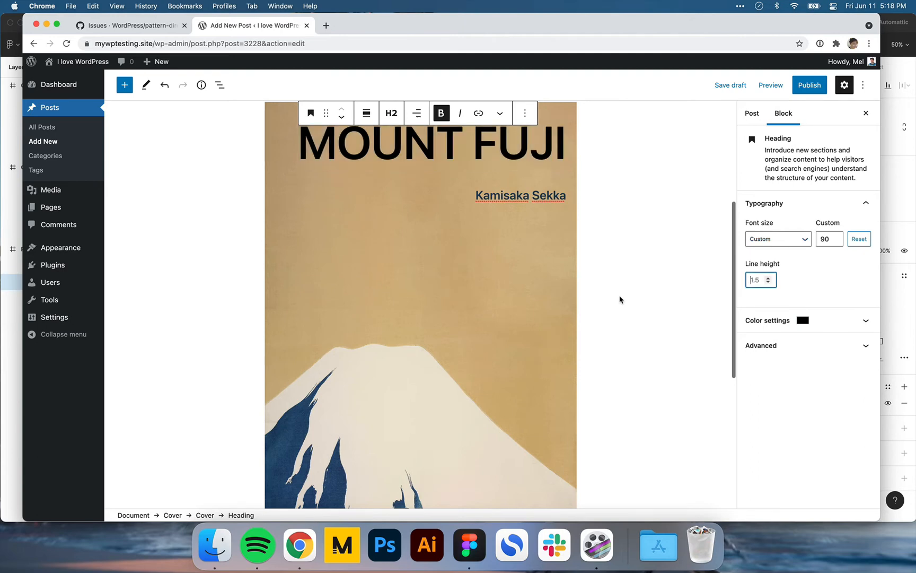
scroll(620, 299, "up", 1)
type("1.2")
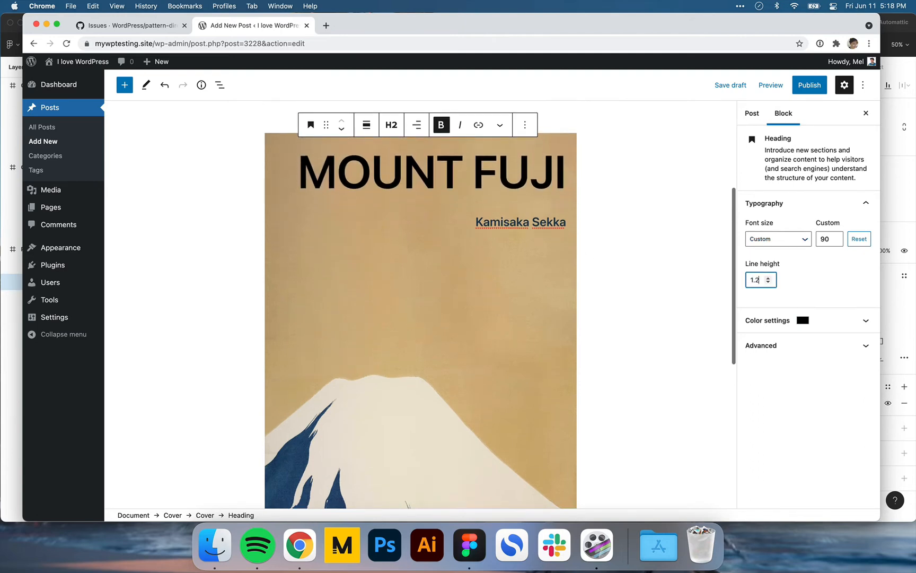
key("BackSpace")
key("BackSpace")
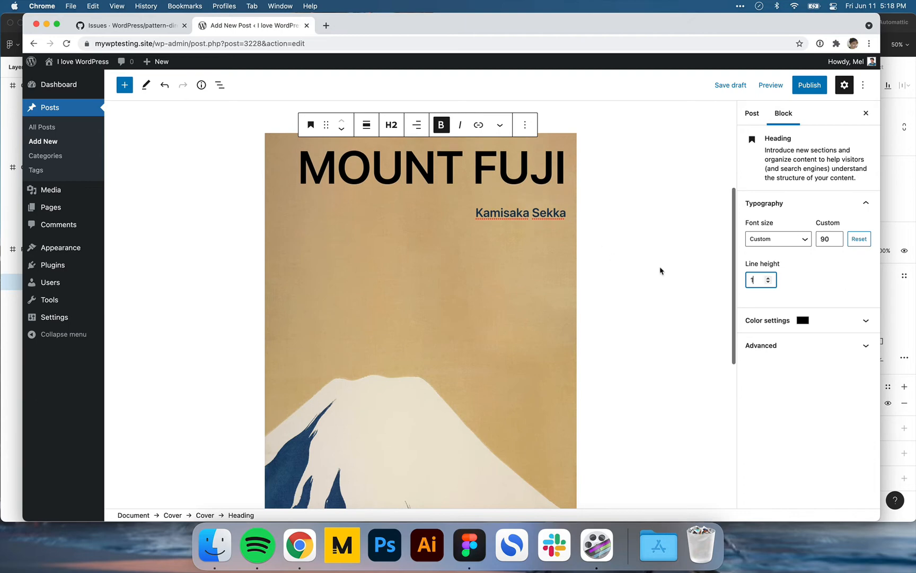
left_click(660, 271)
key("super+Tab")
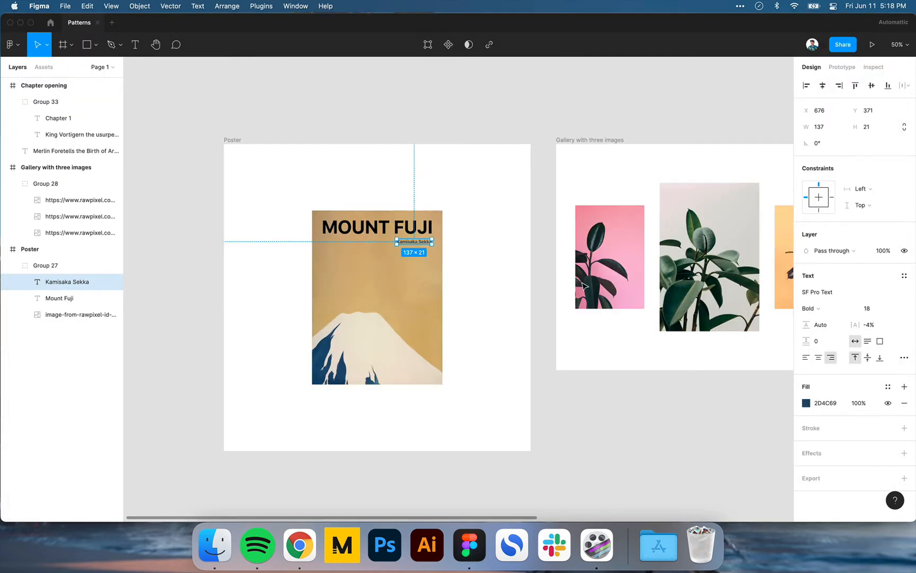
left_click(539, 287)
key("super+Tab")
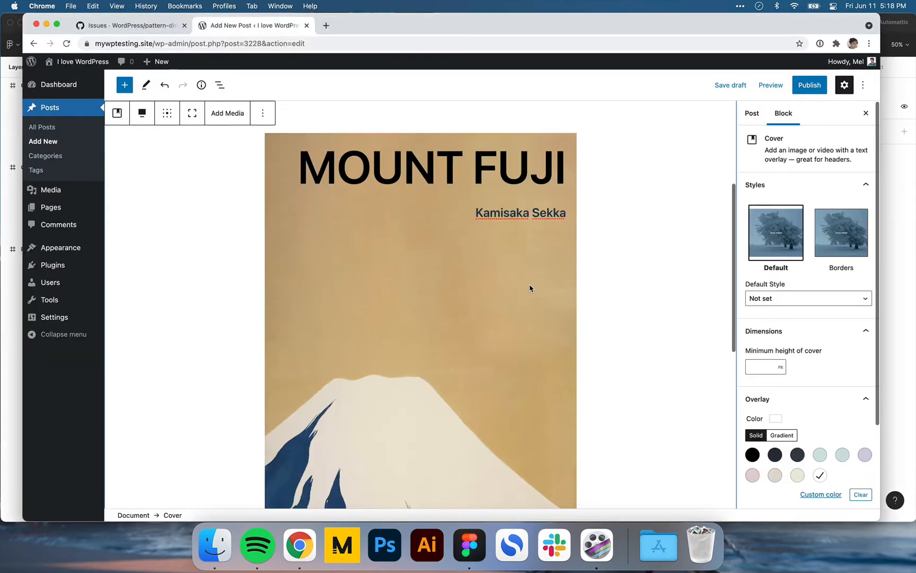
- Set the artist credit paragraph's custom font size to 22 and its line height to 1.2
left_click(492, 212)
left_click(836, 223)
left_click(836, 222)
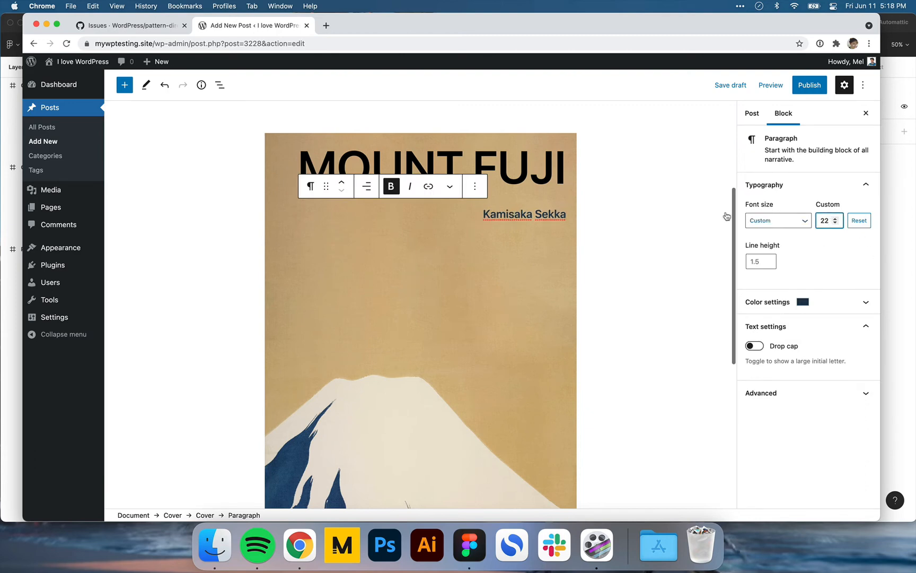
left_click(682, 213)
left_click(524, 218)
left_click(756, 260)
type("1.2")
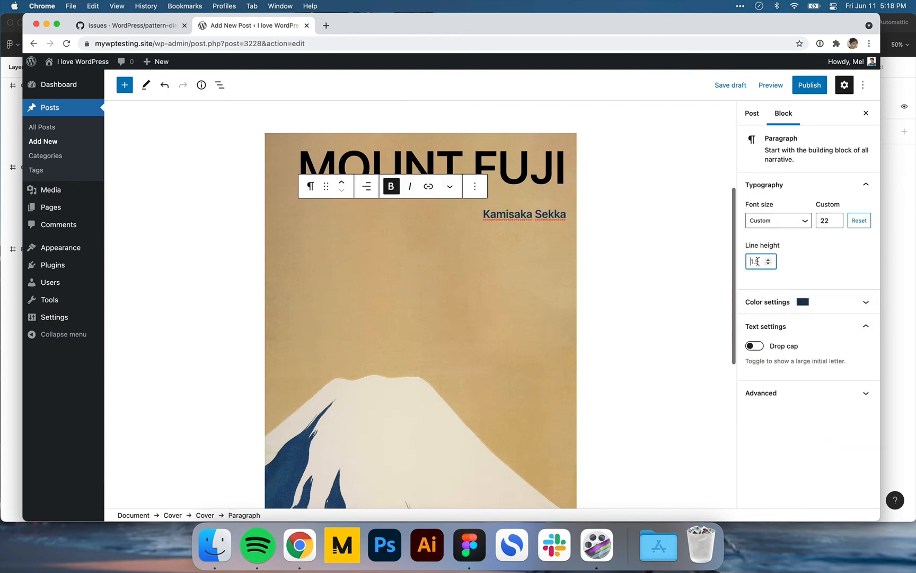
left_click(652, 211)
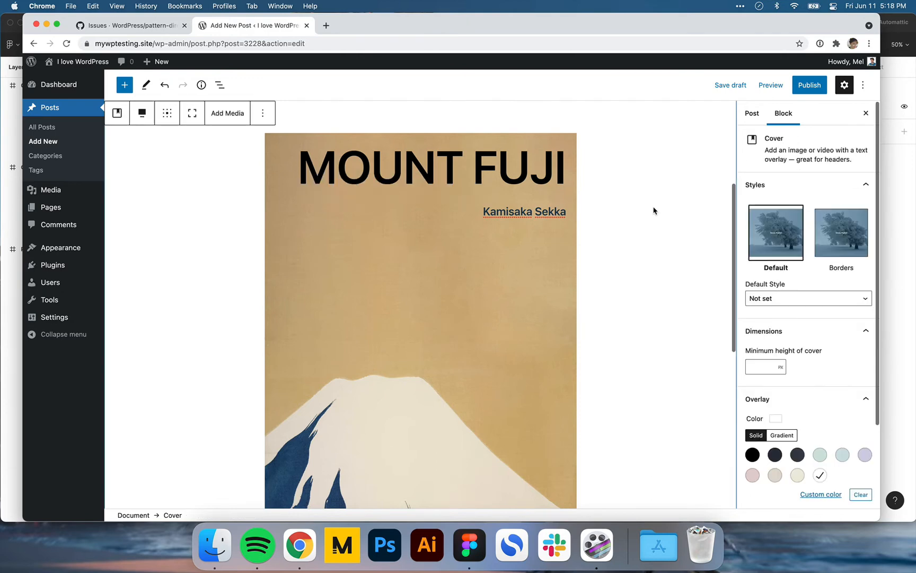
triple_click(491, 210)
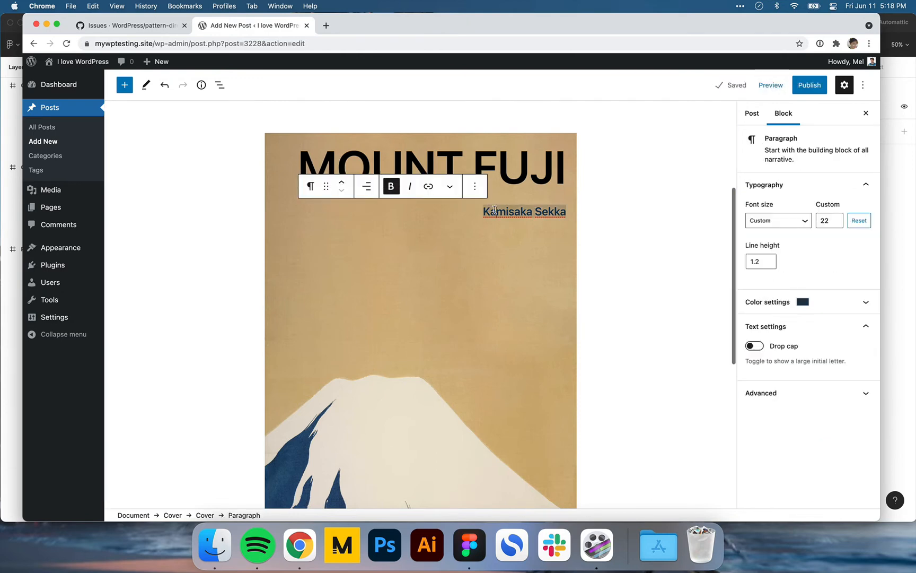
left_click(635, 228)
- Switch the editor preview to Mobile and check how the poster's heading fits the narrow width
left_click(726, 86)
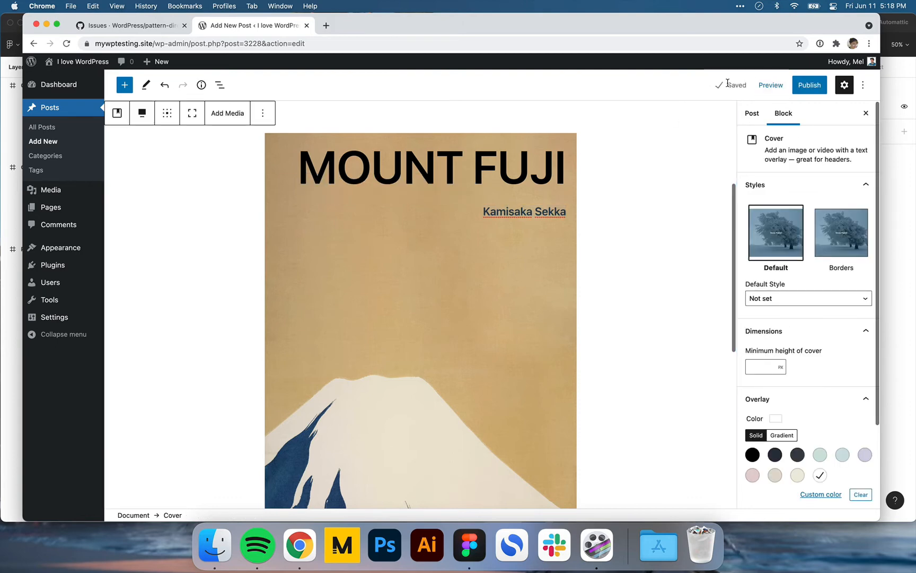
left_click(763, 86)
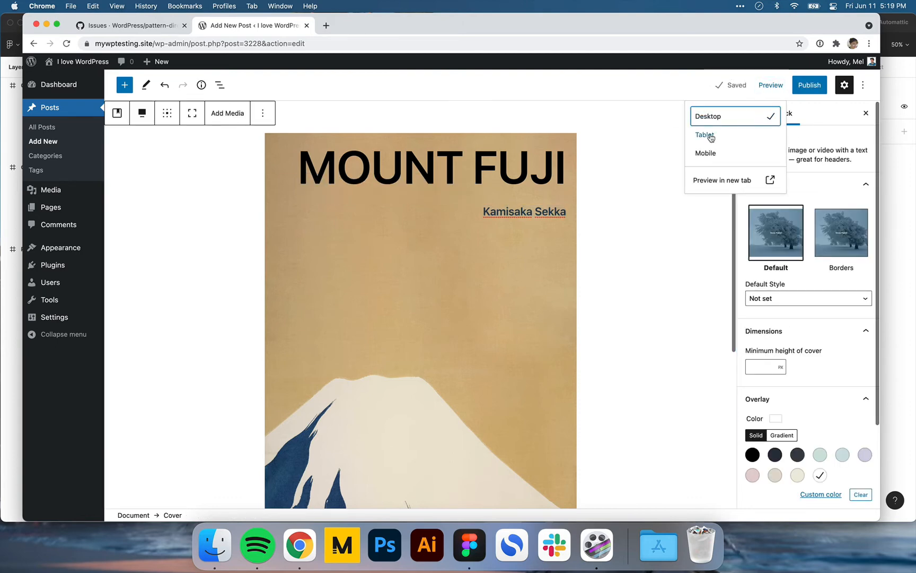
left_click(709, 152)
scroll(359, 237, "down", 10)
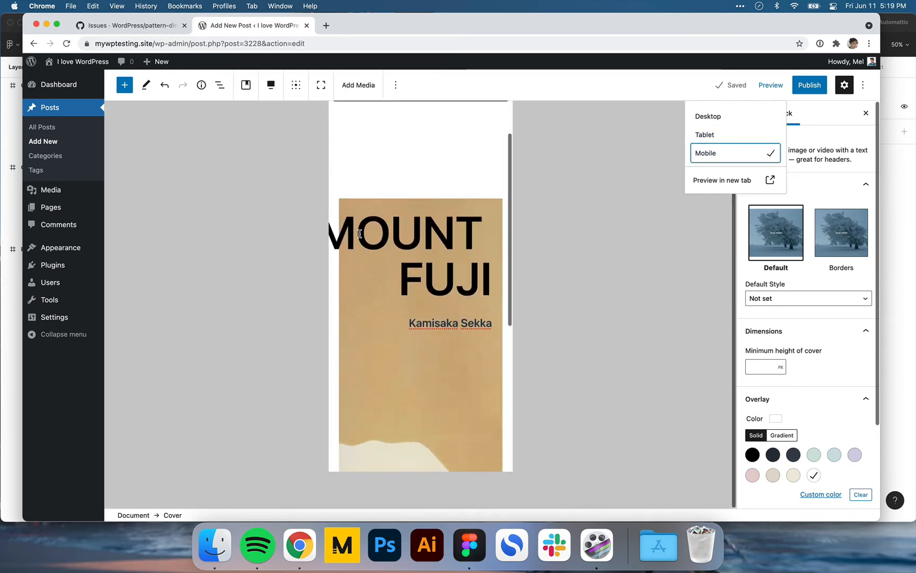
scroll(359, 237, "up", 4)
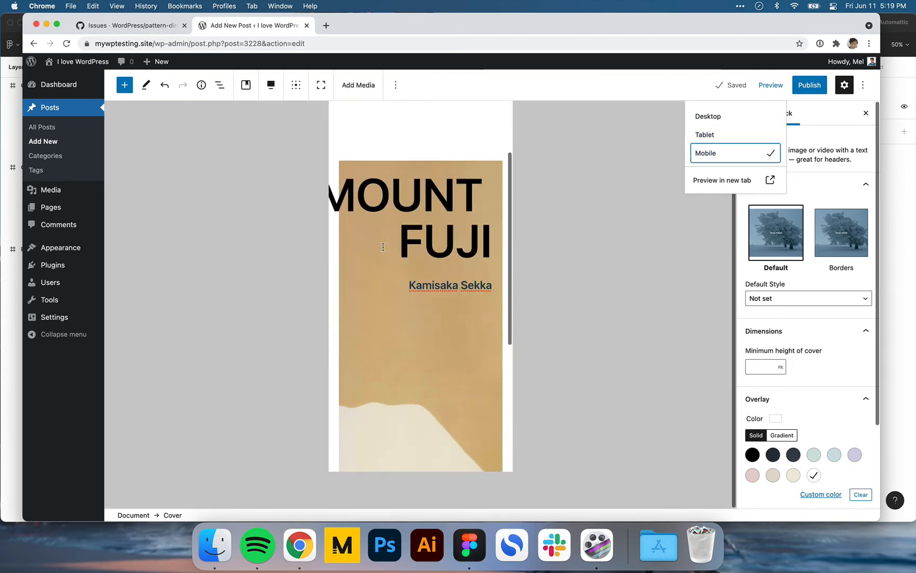
- Reduce the MOUNT FUJI heading's custom font size to 72 in the Mobile preview and compare it with the Figma poster
left_click_drag(373, 185, 479, 234)
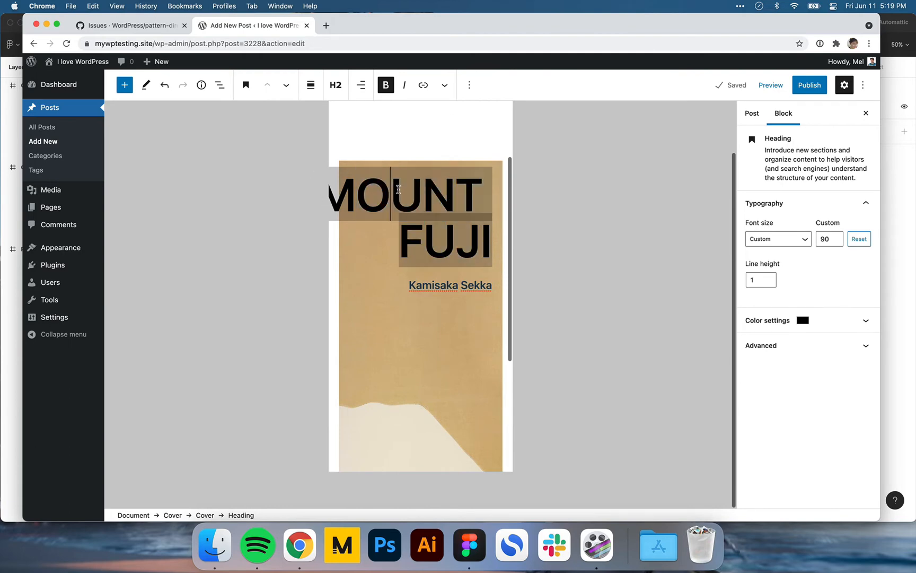
triple_click(399, 188)
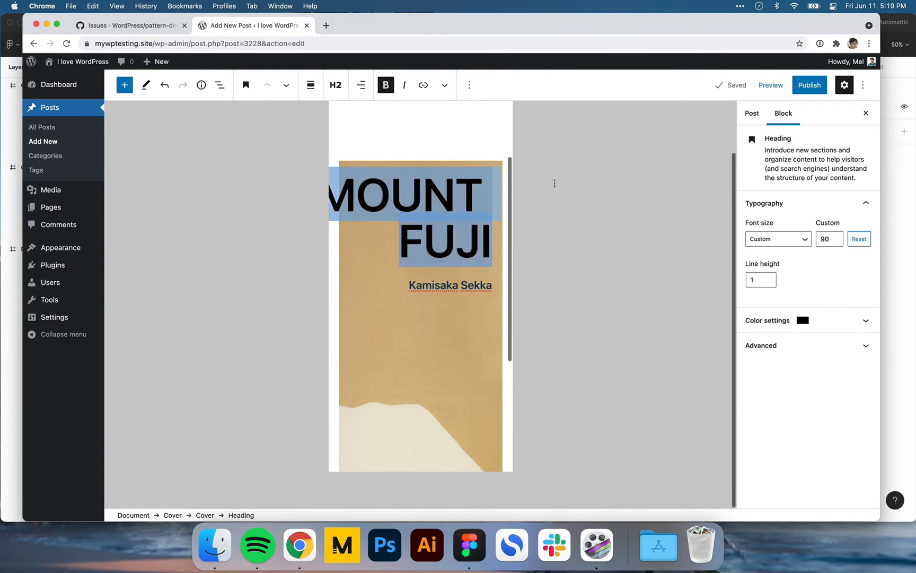
left_click(831, 241)
key("Down")
key("Down")
key("Down")
key("Down")
key("Down")
key("Down")
key("Down")
key("Down")
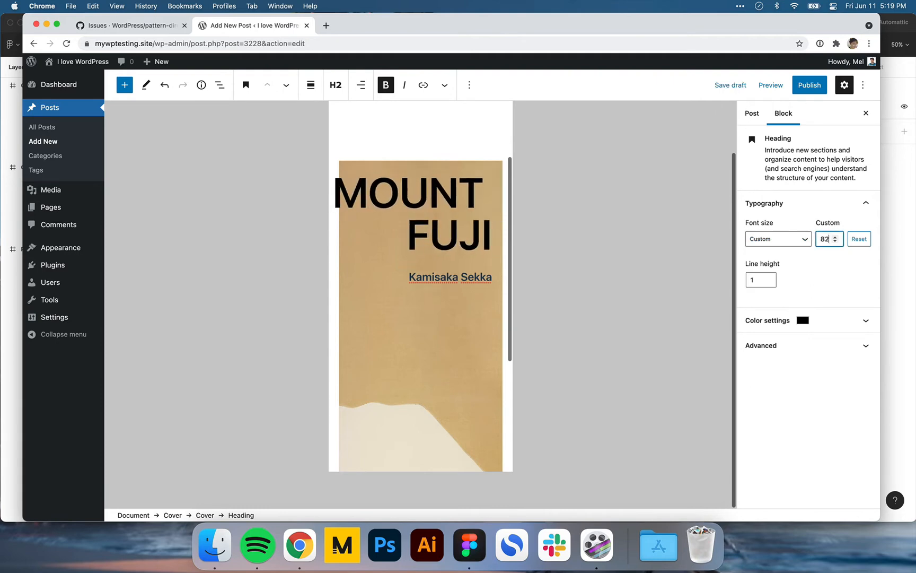
key("Down")
key("Down")
key("Down")
key("Down")
key("Down")
key("Down")
key("Down")
key("Down")
key("Down")
key("Down")
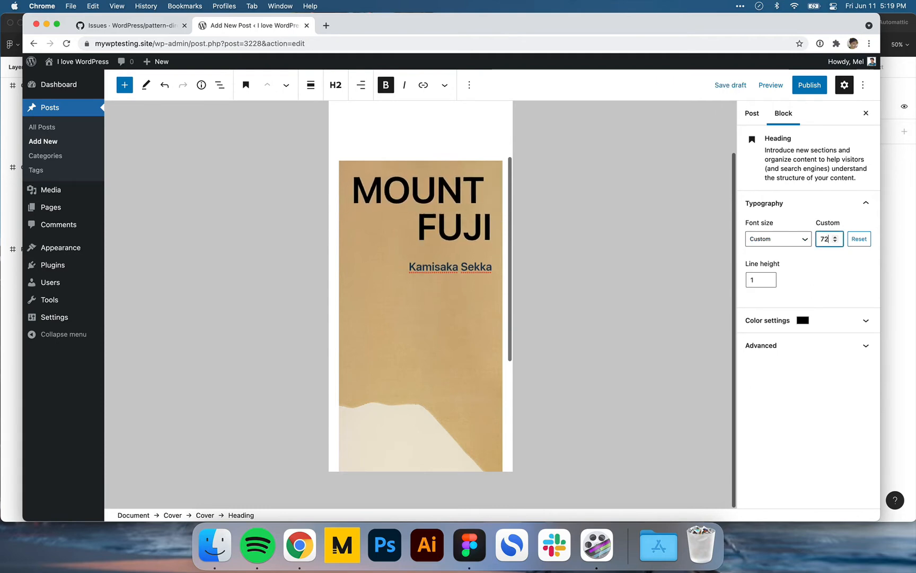
key("super+Tab")
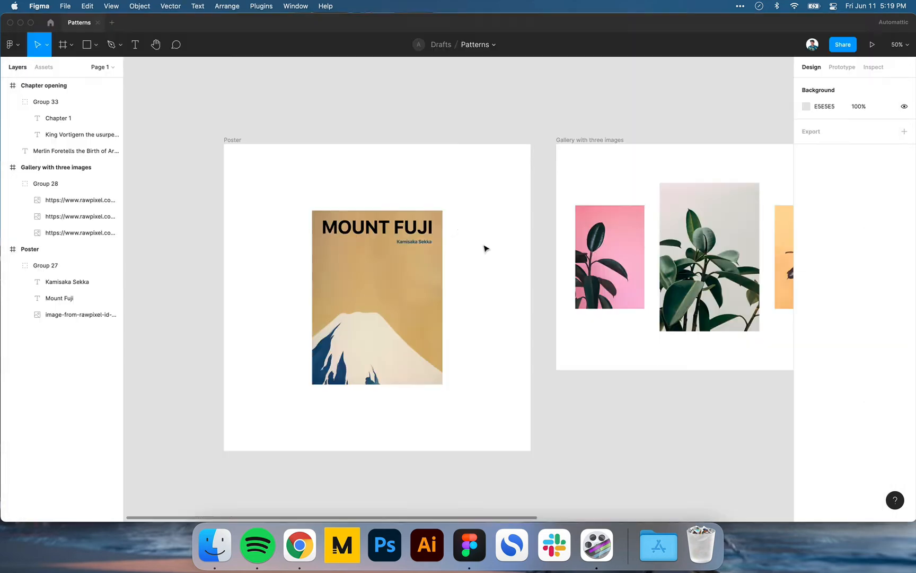
key("super+Tab")
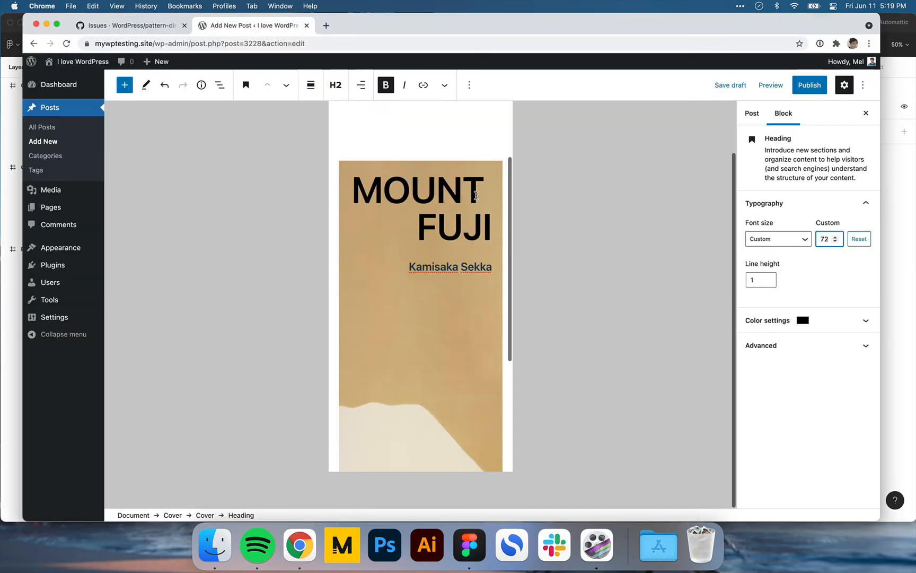
- Check the poster's layout in the Tablet preview and return the editor to the Desktop preview
left_click(771, 87)
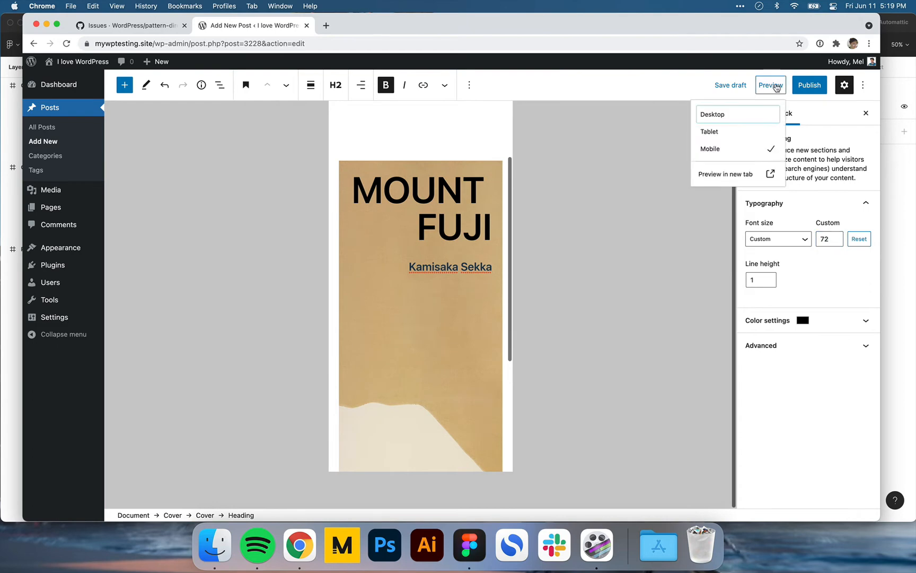
left_click(725, 137)
scroll(527, 218, "down", 3)
scroll(528, 218, "up", 3)
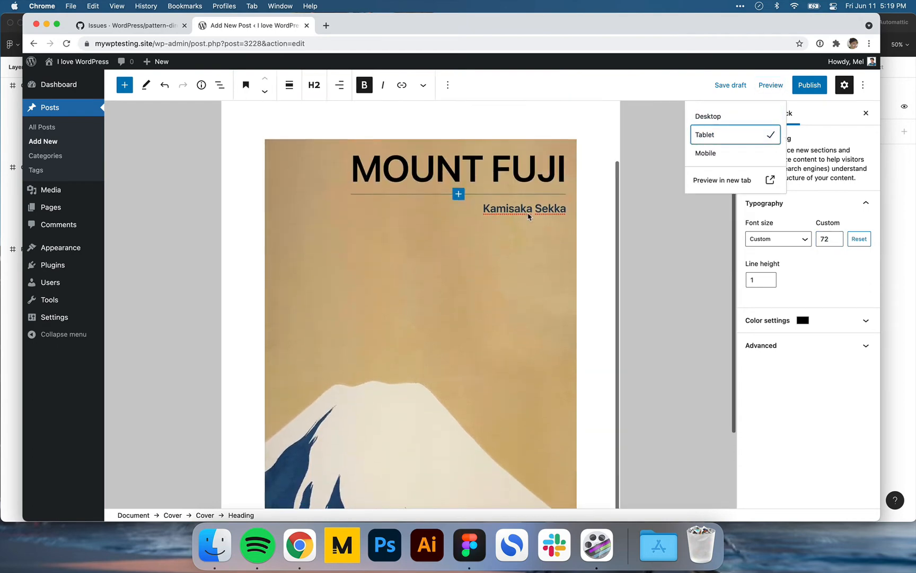
left_click(722, 116)
scroll(473, 276, "down", 5)
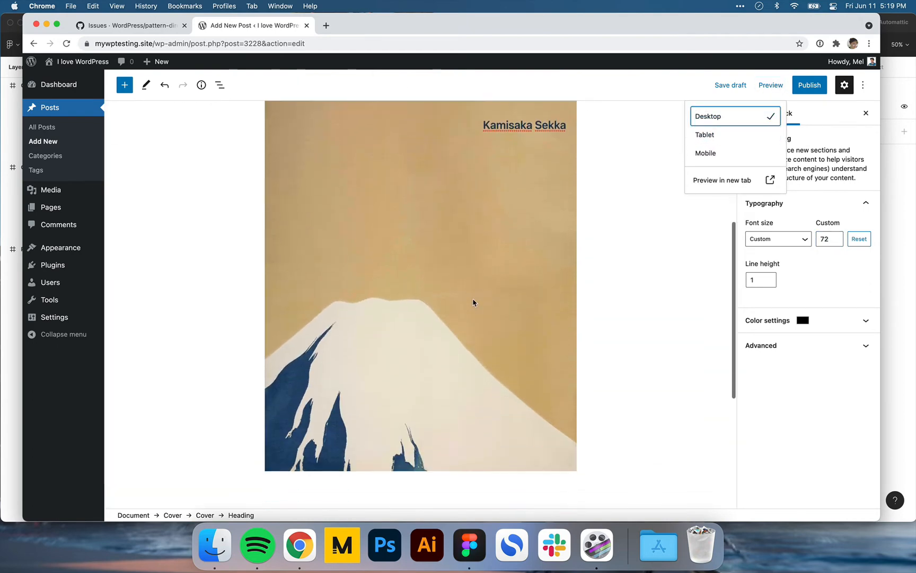
- Select the Mount Fuji title in the Figma poster to check its text style
key("super+Tab")
double_click(336, 229)
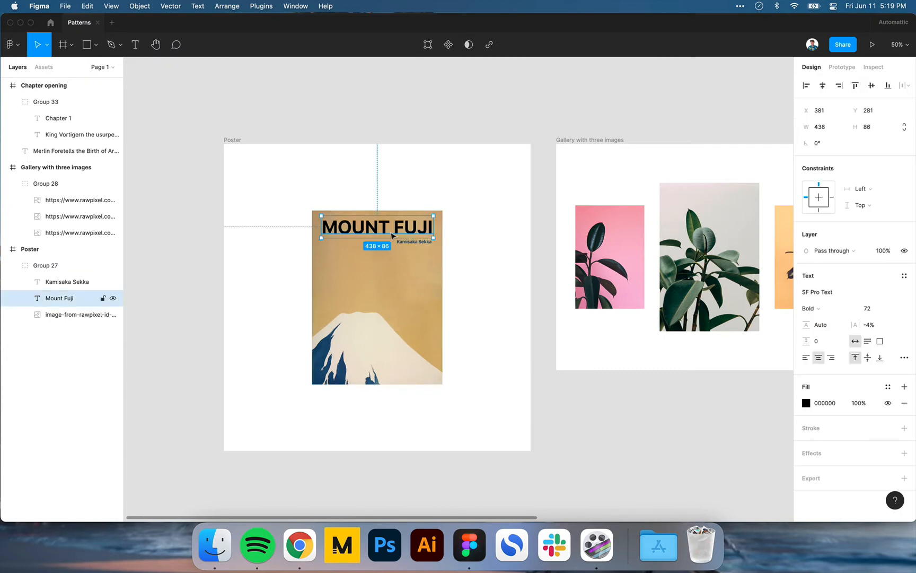
- Compare the MOUNT FUJI heading and artist credit in the WordPress editor with the Figma poster
key("super+Tab")
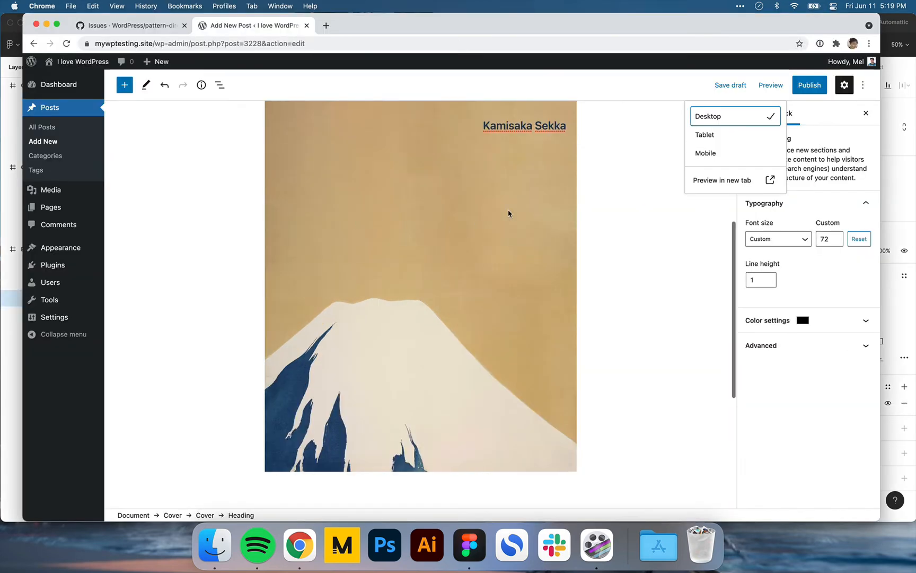
scroll(551, 223, "up", 2)
scroll(598, 229, "down", 1)
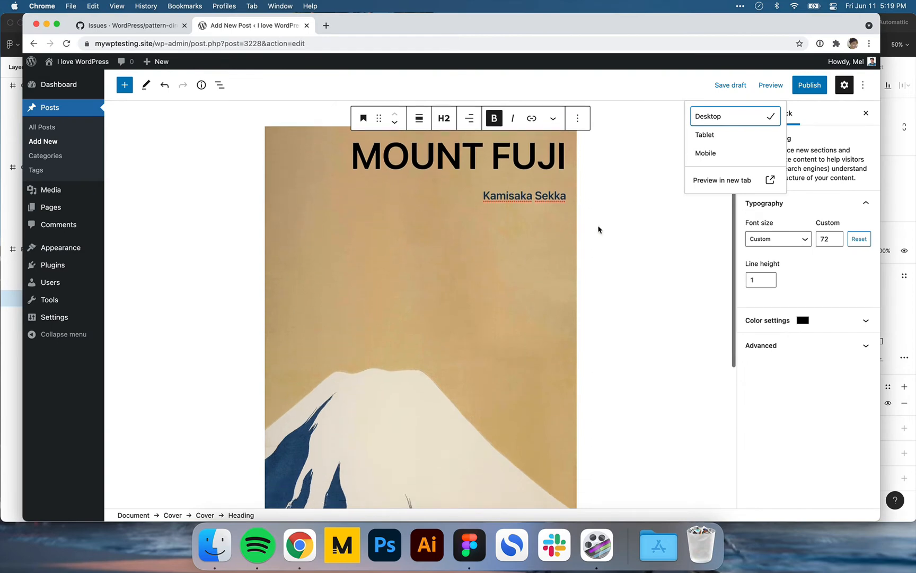
key("super+Tab")
key("super+Tab")
key("super+Tab")
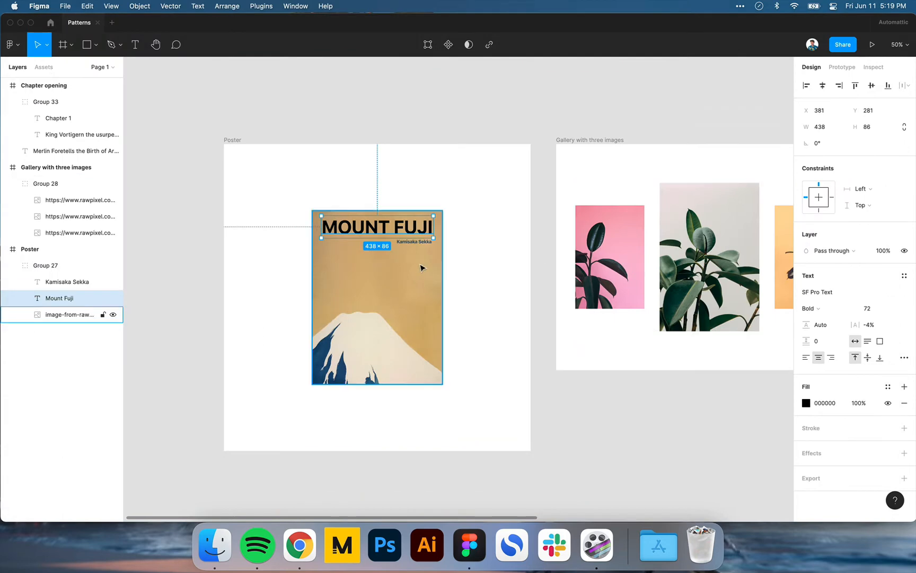
key("super+Tab")
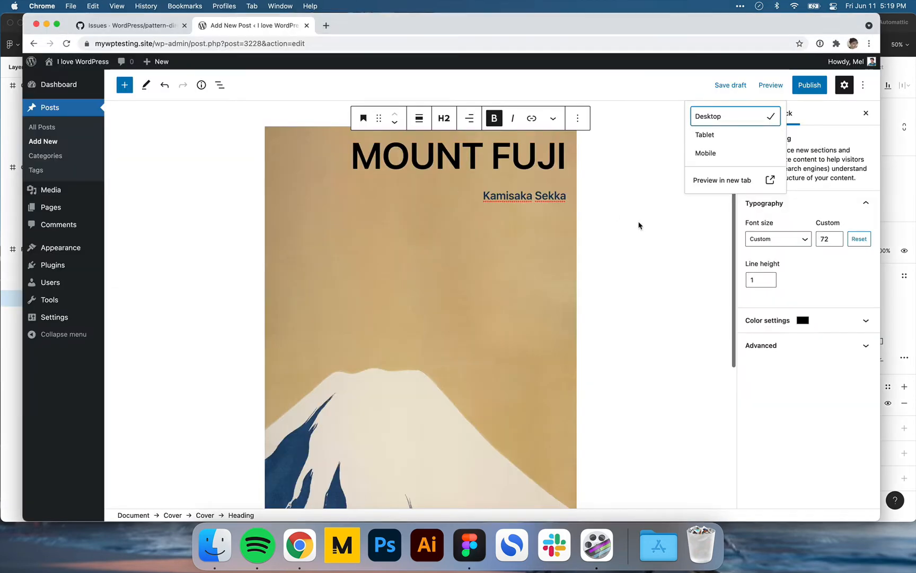
- Publish the Poster post and review the poster on its live page
left_click(529, 221)
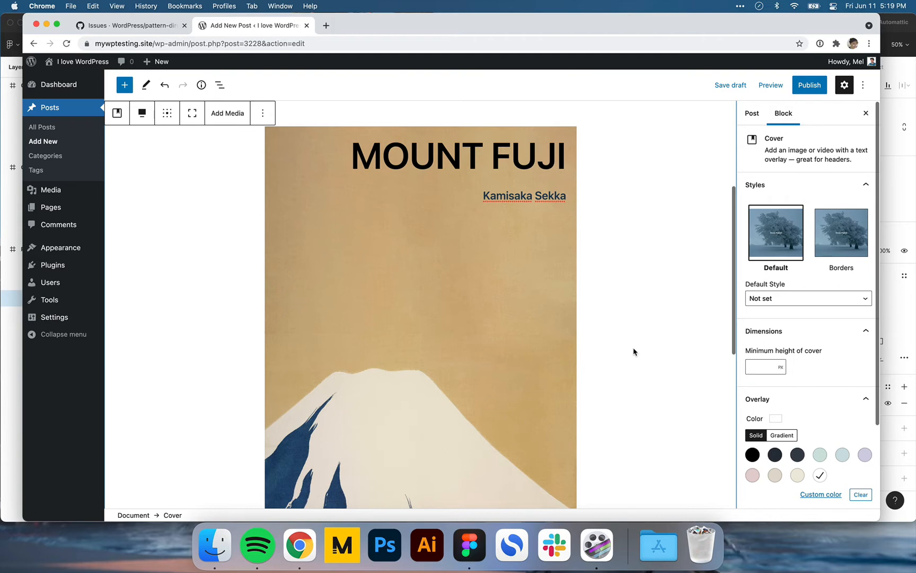
left_click(798, 85)
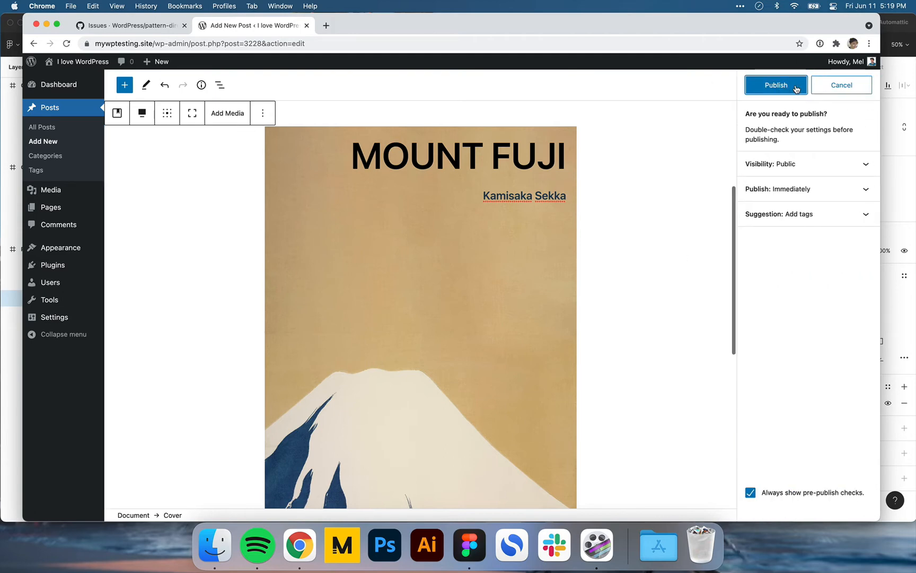
left_click(794, 86)
left_click(792, 199)
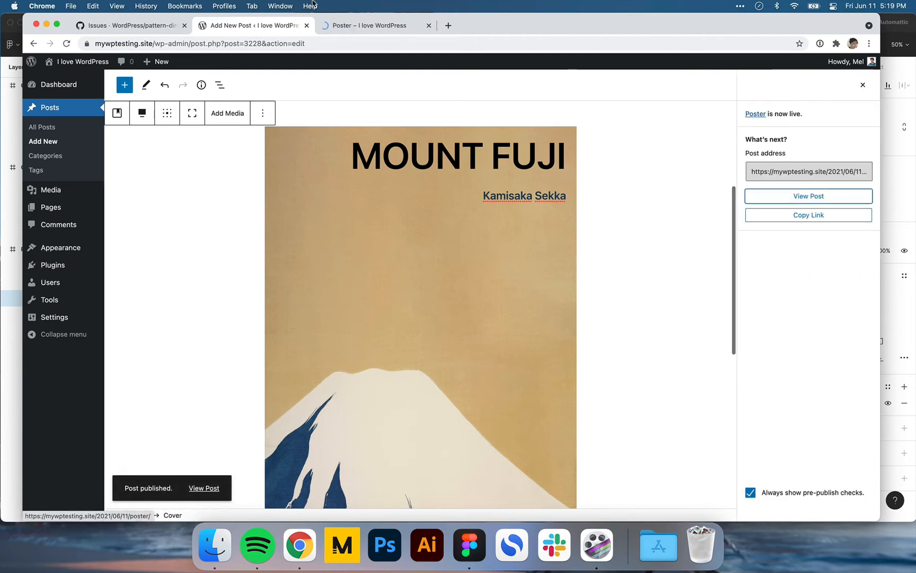
scroll(496, 215, "down", 10)
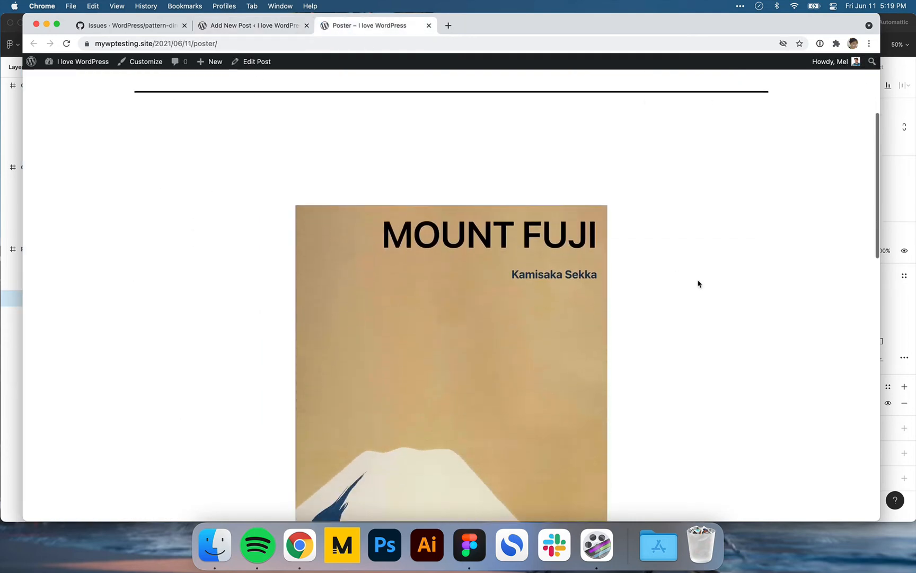
scroll(697, 284, "down", 2)
scroll(697, 283, "up", 8)
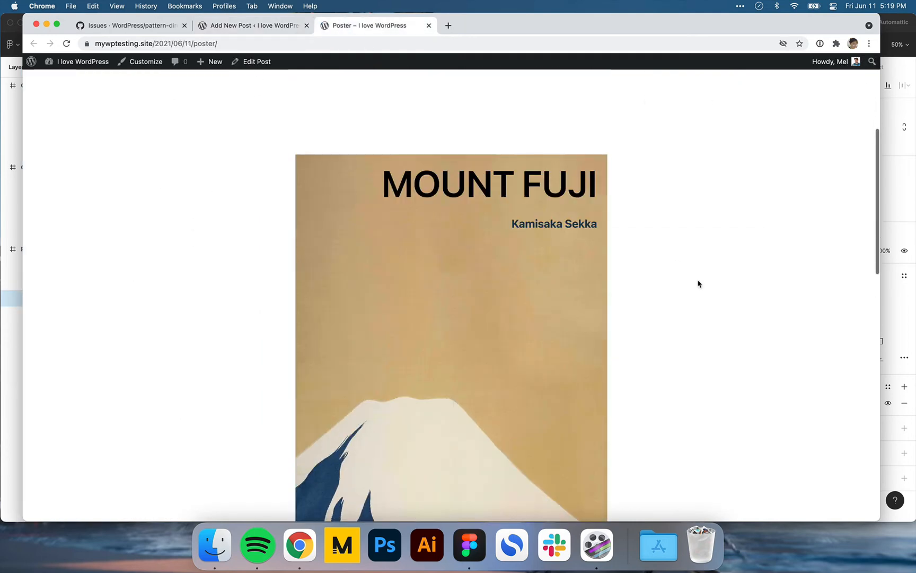
scroll(698, 283, "down", 3)
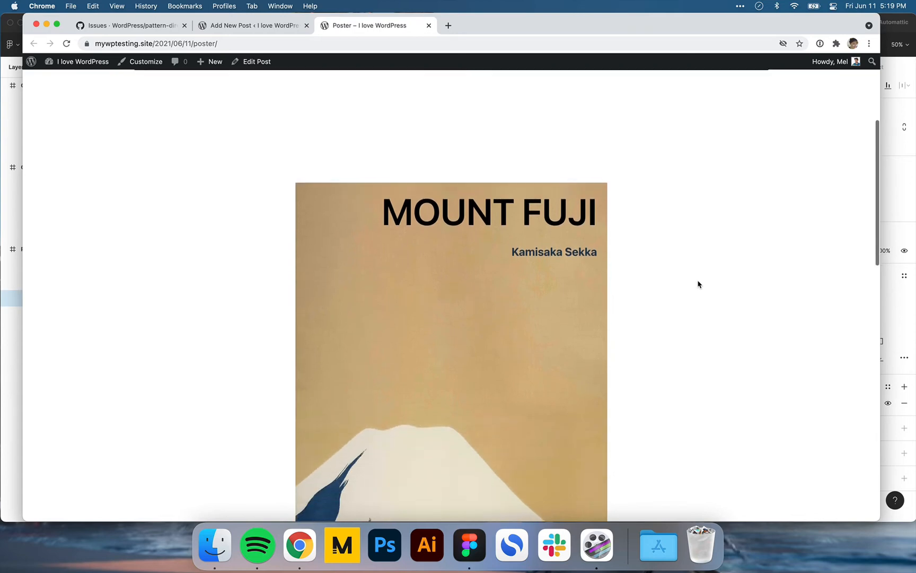
- Try a black (#000000) site background for the Poster page in the theme Customizer
left_click(143, 63)
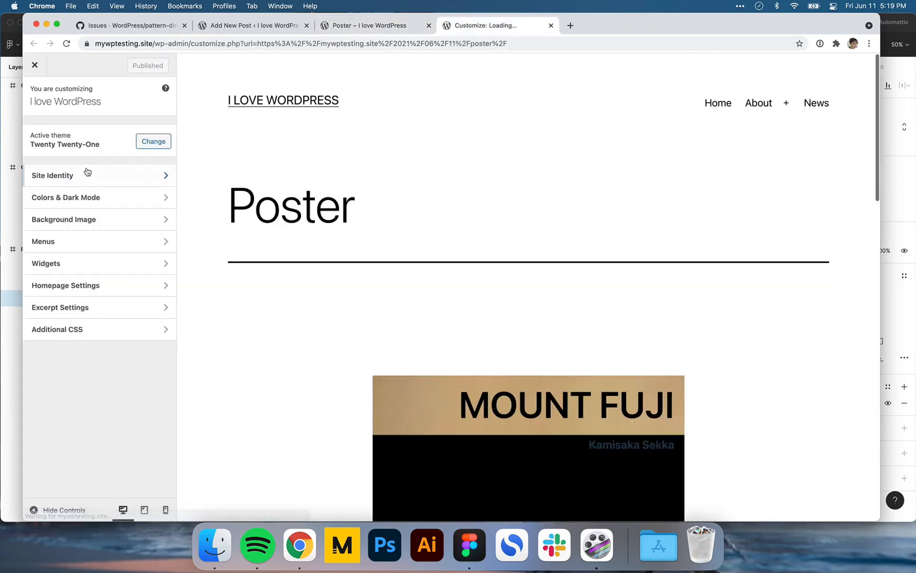
left_click(88, 197)
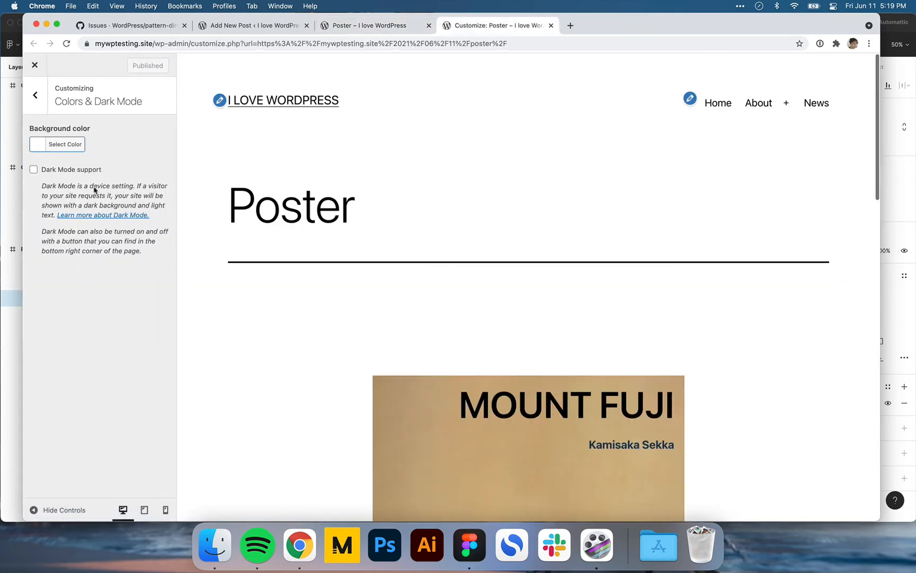
left_click(63, 145)
left_click(37, 262)
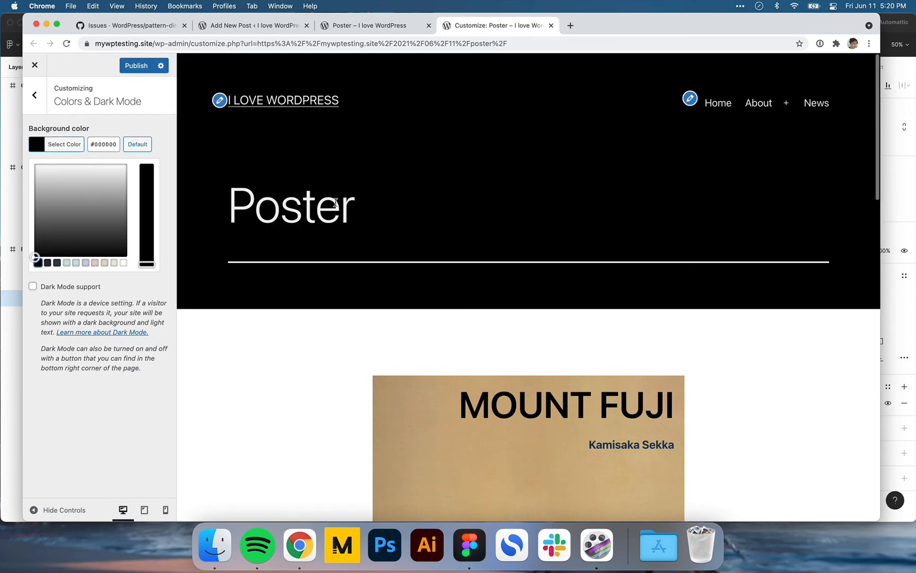
- Examine how the poster and its surrounding white cover look against the black page background
scroll(334, 204, "down", 2)
scroll(334, 204, "down", 5)
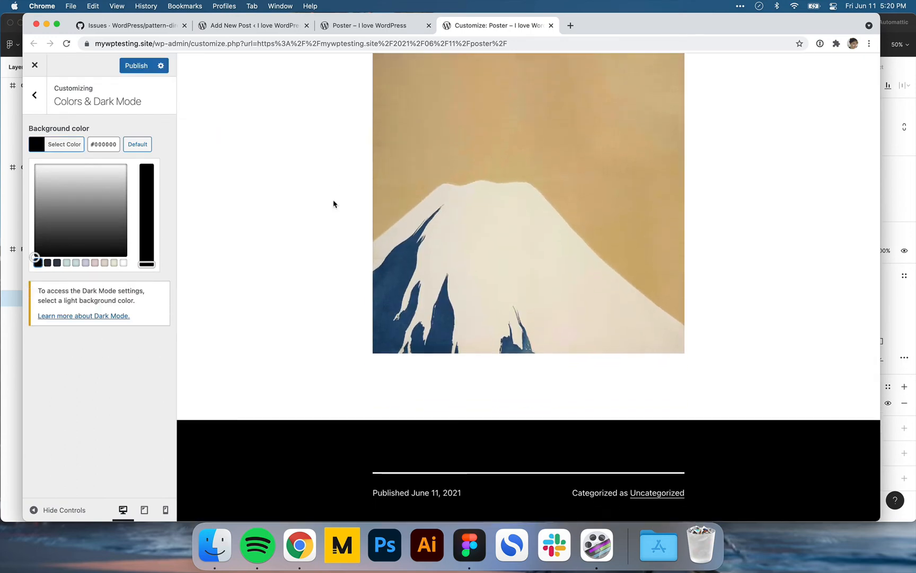
scroll(334, 204, "up", 5)
scroll(707, 268, "down", 7)
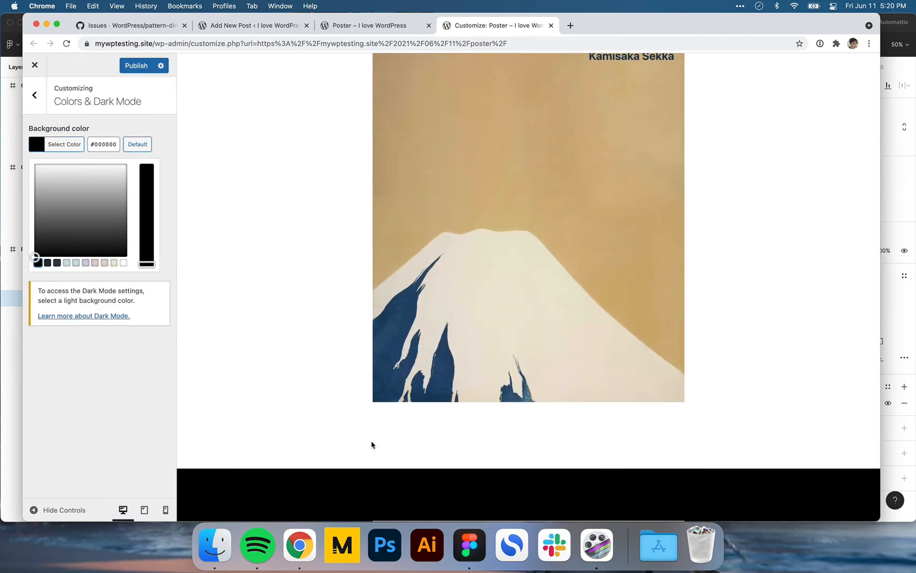
scroll(370, 442, "up", 6)
scroll(409, 251, "down", 4)
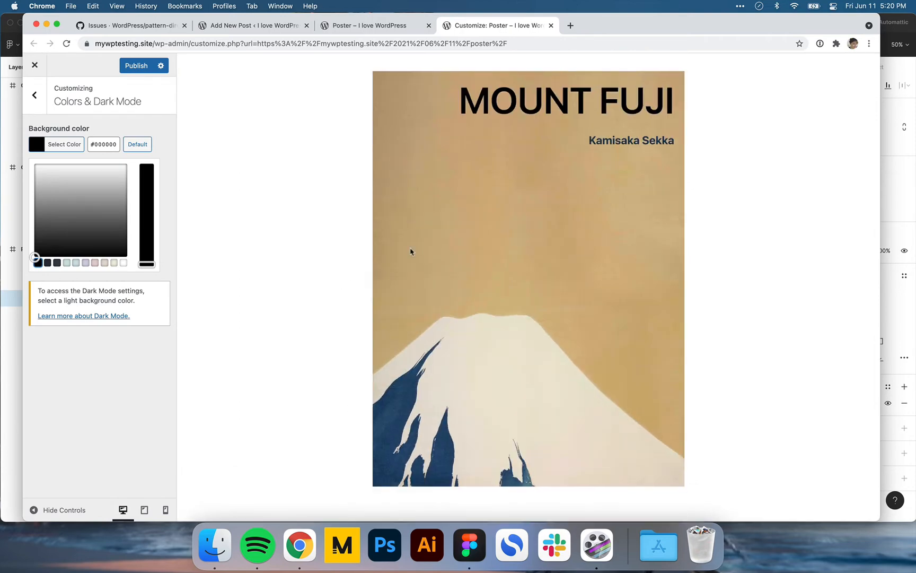
scroll(807, 287, "up", 5)
scroll(807, 288, "up", 1)
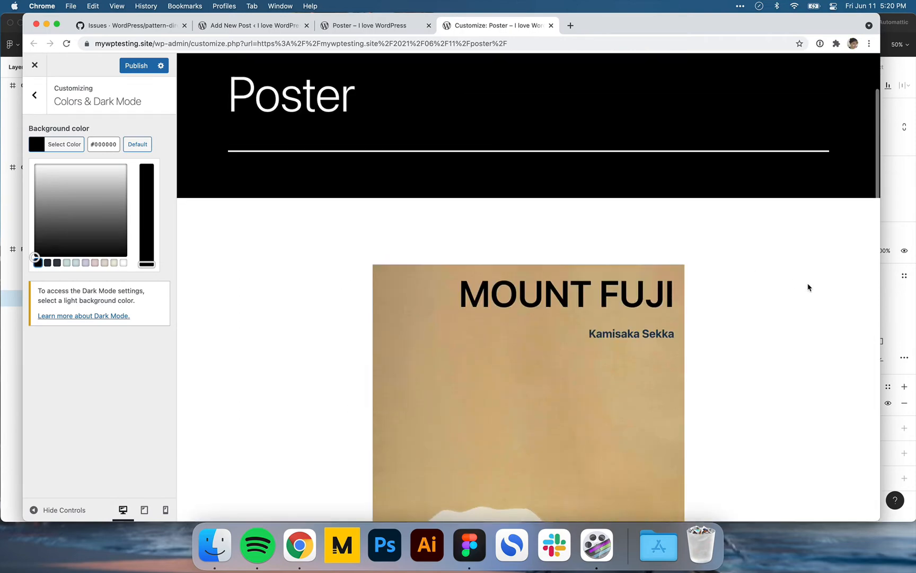
- Leave the Customizer without saving the background colour and close its browser tab
left_click(35, 64)
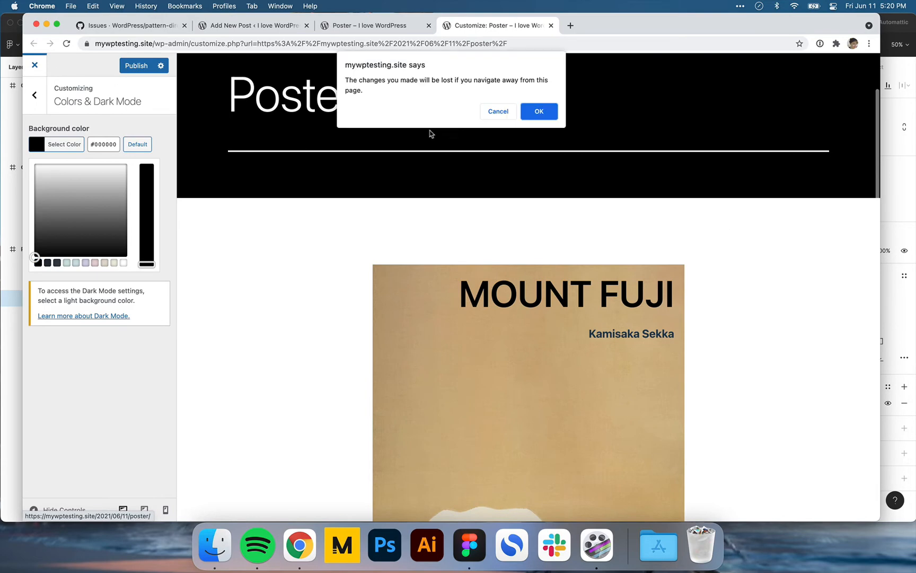
left_click(539, 112)
left_click(551, 25)
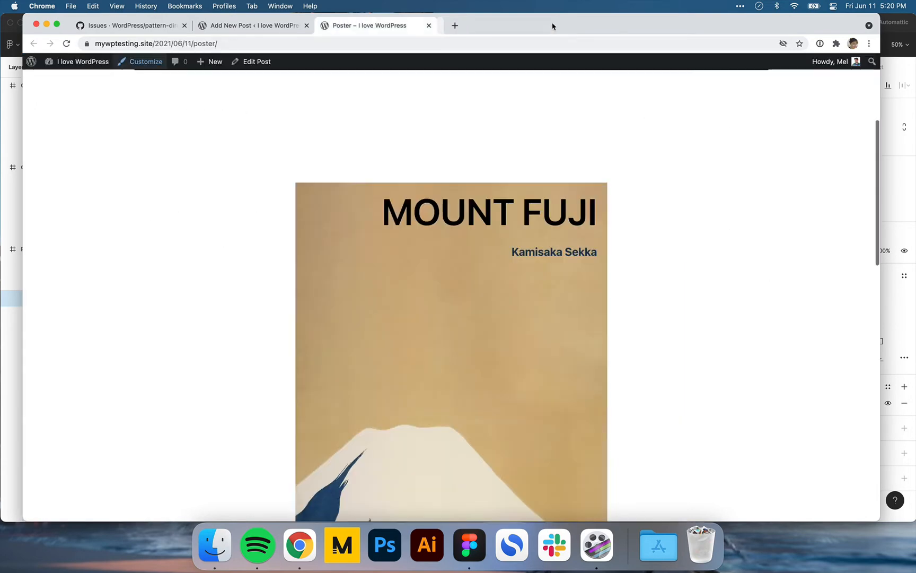
- Set the MOUNT FUJI heading's line height to .9 in the post editor and update the published post
left_click(249, 26)
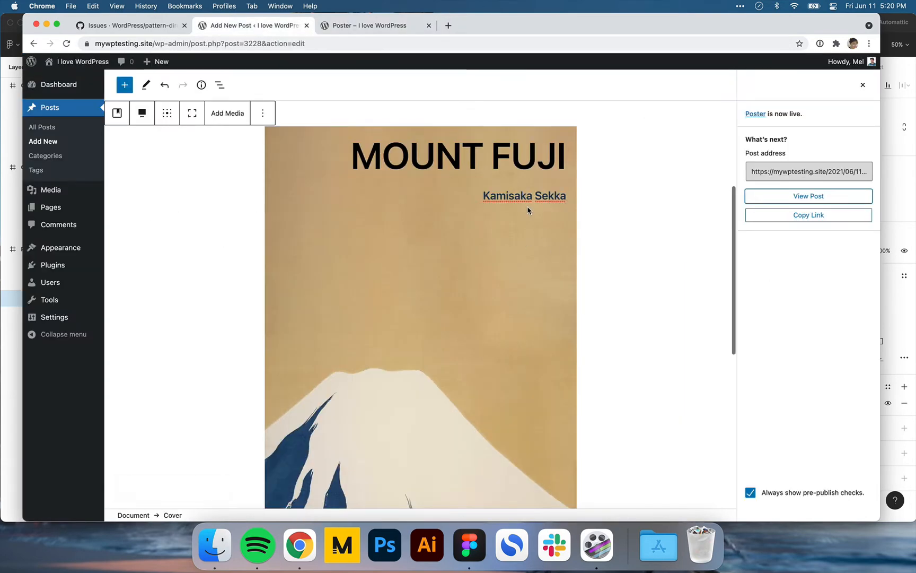
left_click(514, 160)
left_click(863, 85)
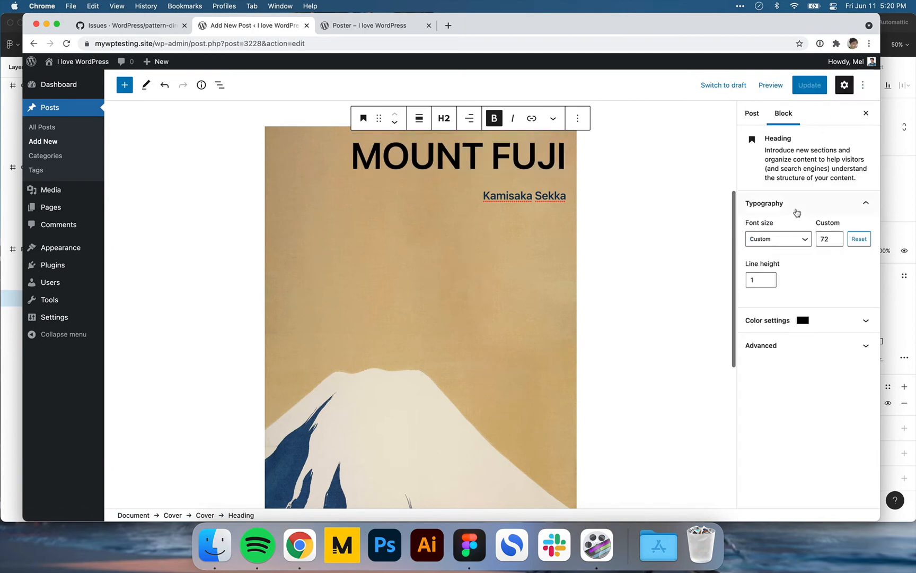
left_click(759, 272)
type(".9")
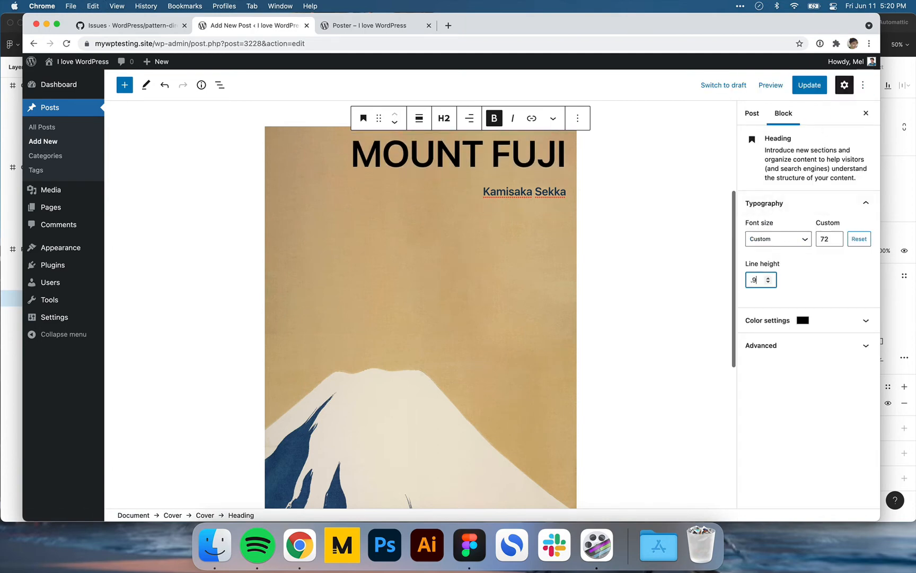
left_click(797, 89)
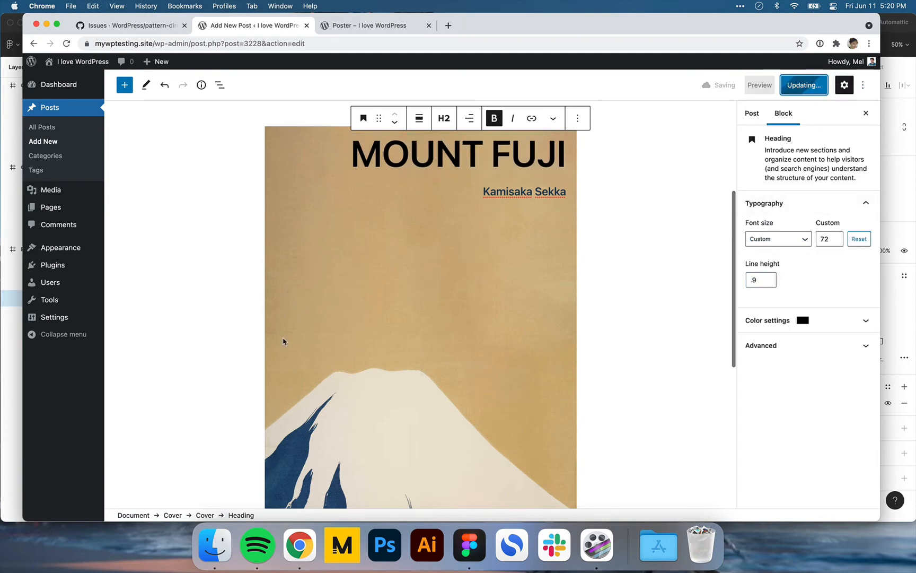
- Open the updated post's live page in place of the old one and check the heading's spacing above the artist credit
left_click(192, 487, "super")
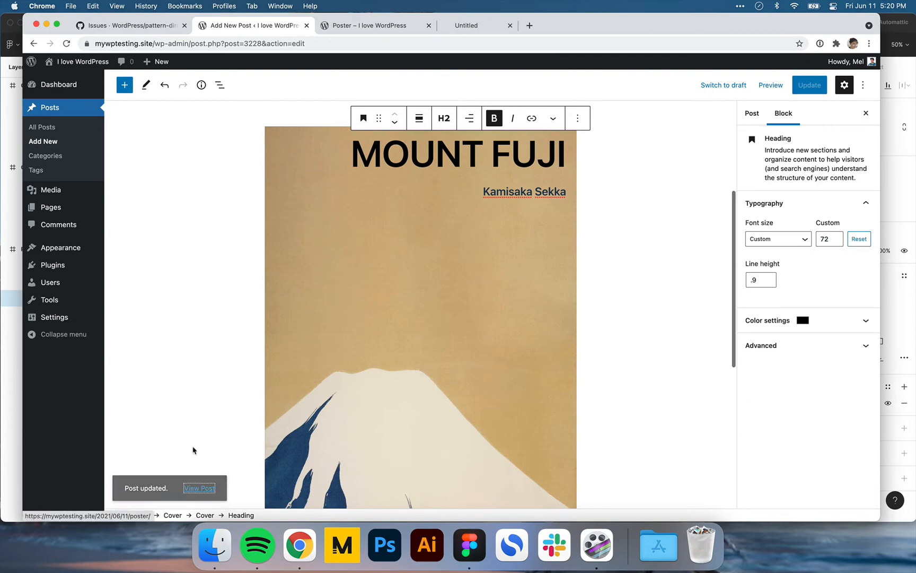
left_click(429, 27)
left_click(371, 25)
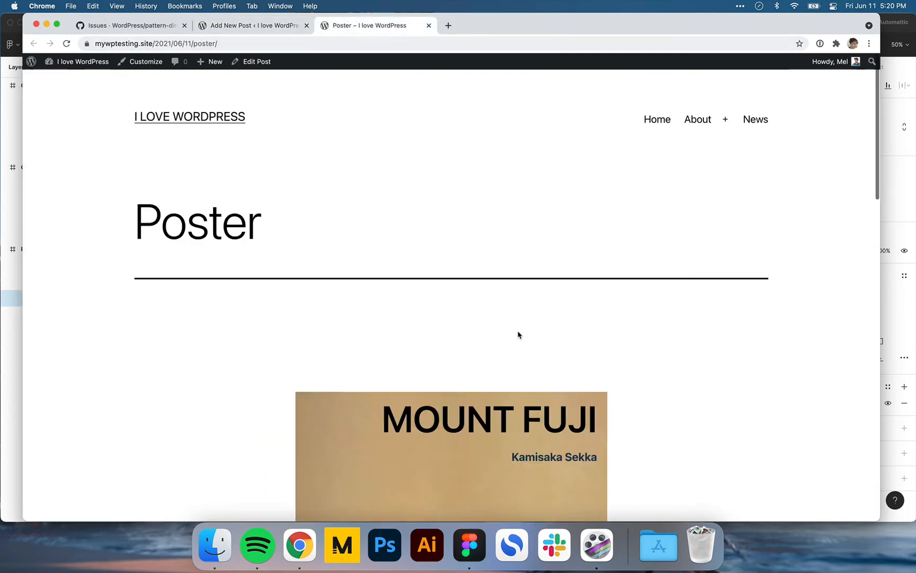
scroll(517, 334, "down", 5)
scroll(632, 364, "down", 3)
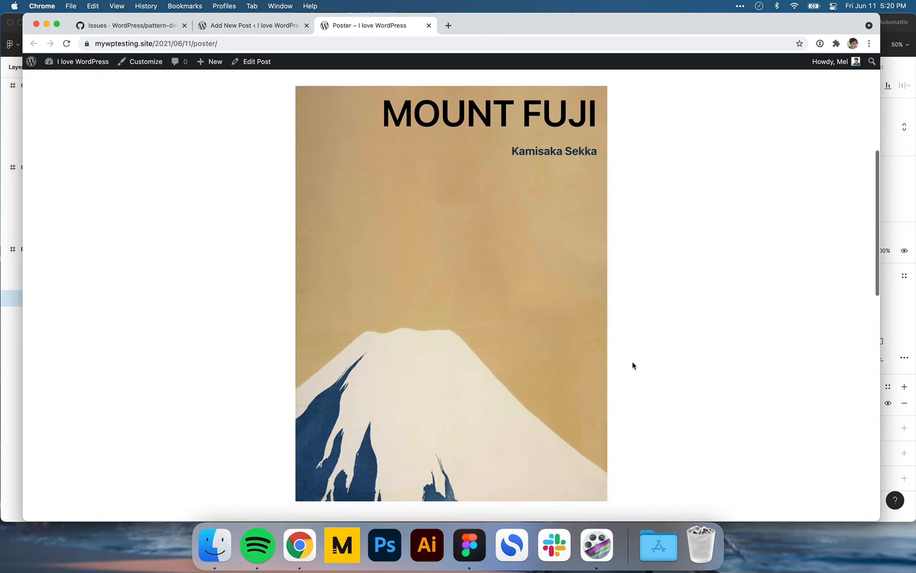
scroll(632, 364, "up", 1)
scroll(630, 355, "down", 3)
scroll(628, 348, "up", 3)
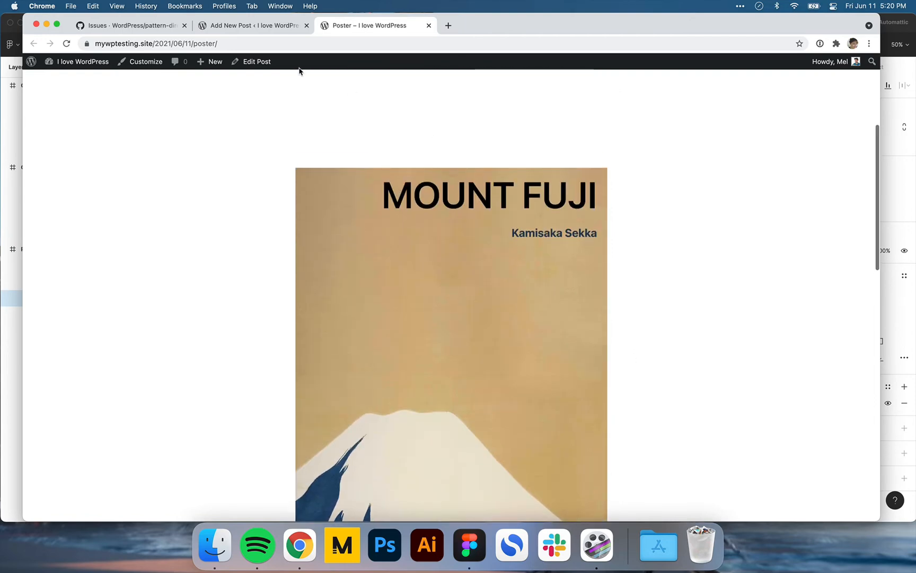
- Switch to Figma and look over the Gallery with three images design
left_click(252, 26)
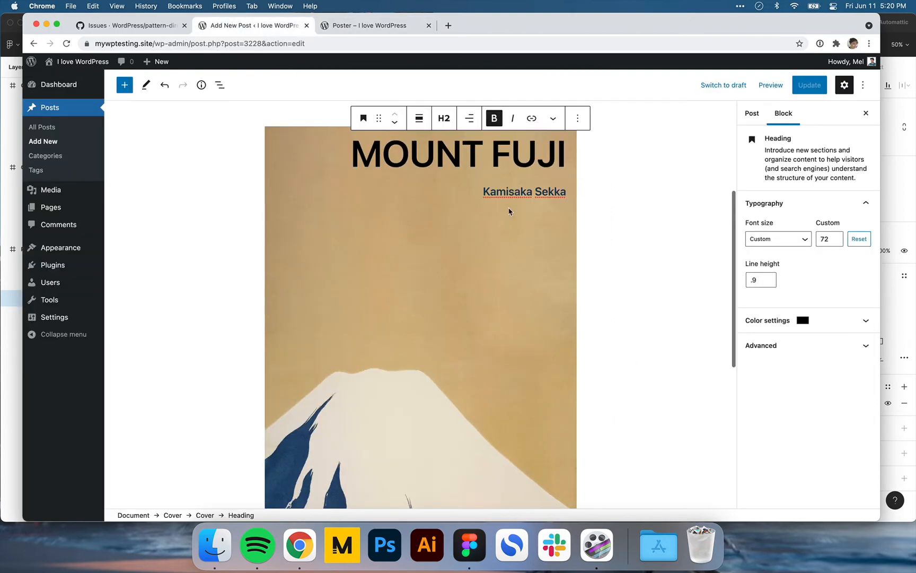
left_click(2, 380)
left_click(446, 156)
scroll(446, 156, "right", 5)
left_click(350, 249)
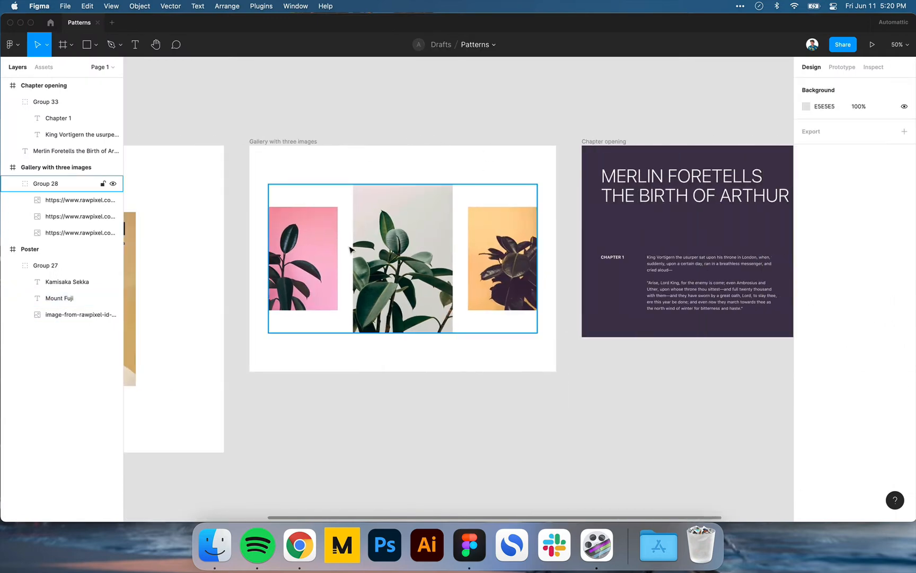
- Create a new WordPress post titled "Gallery with three images", copying the title from the Figma frame's name
key("super+Tab")
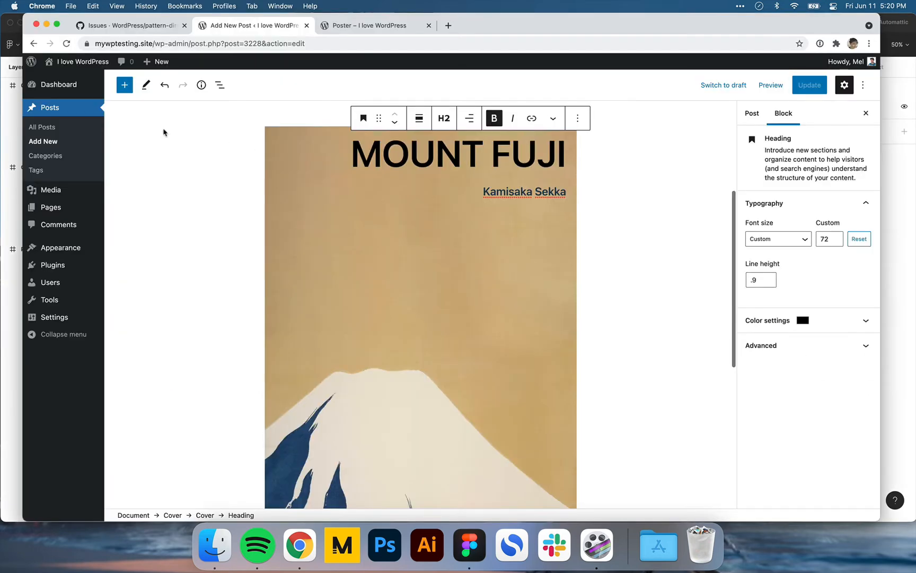
left_click(51, 141)
key("super+Tab")
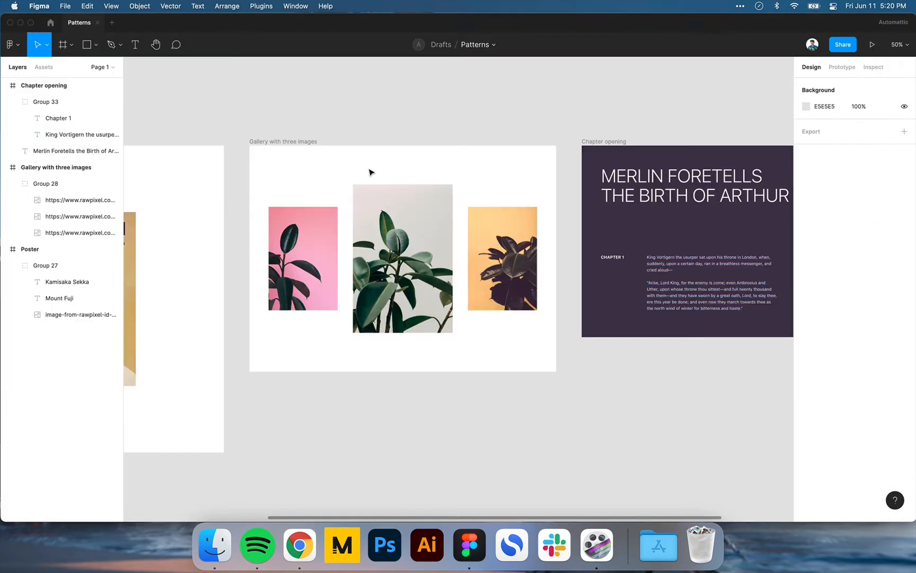
double_click(296, 143)
key("super+c")
key("super+Tab")
key("super+v")
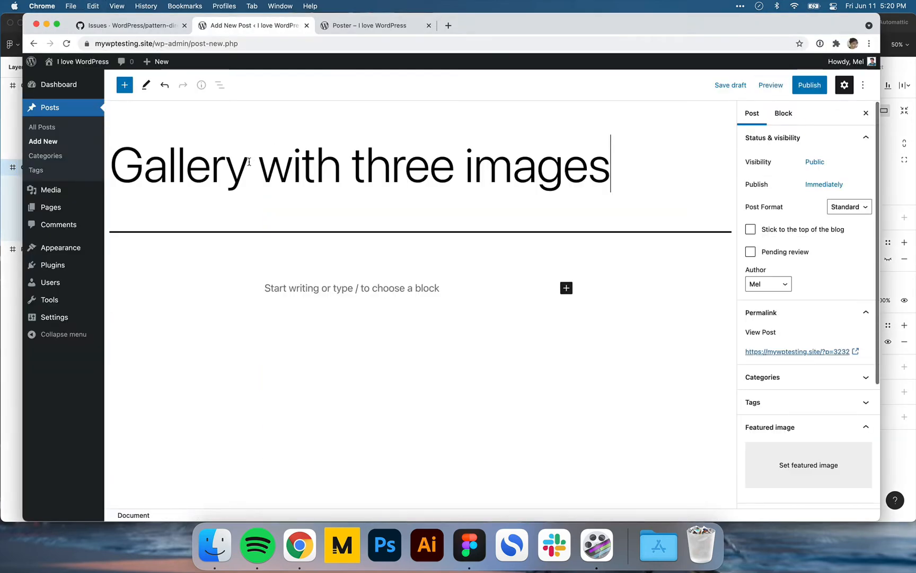
- Insert a Columns block below the title using the 25 / 50 / 25 variation, checking the proportions against the Figma design
key("super+Tab")
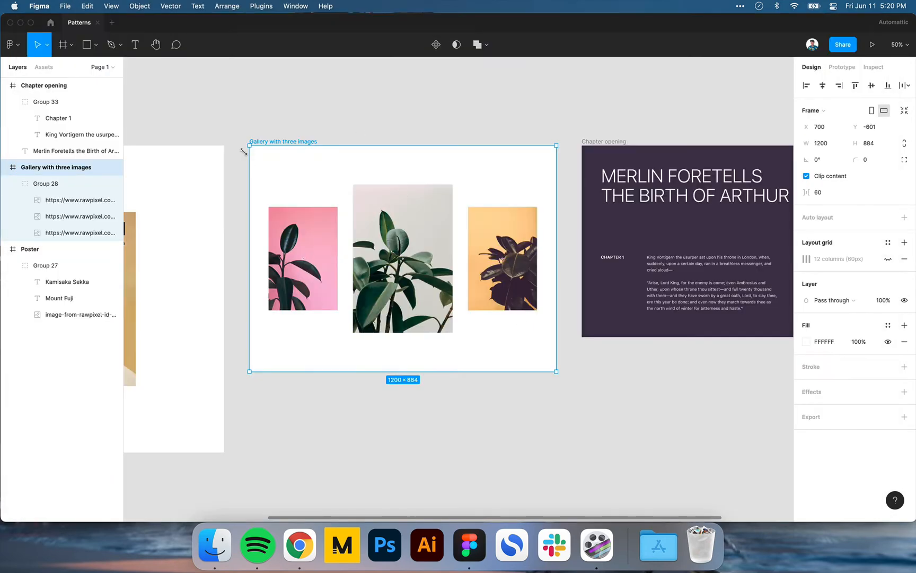
key("super+Tab")
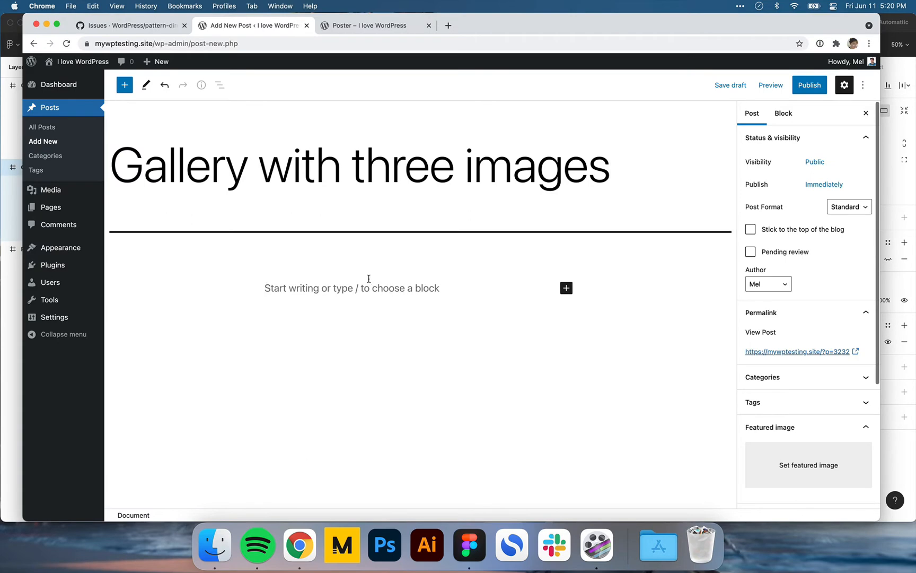
key("super+Tab")
key("super+Tab")
left_click(349, 280)
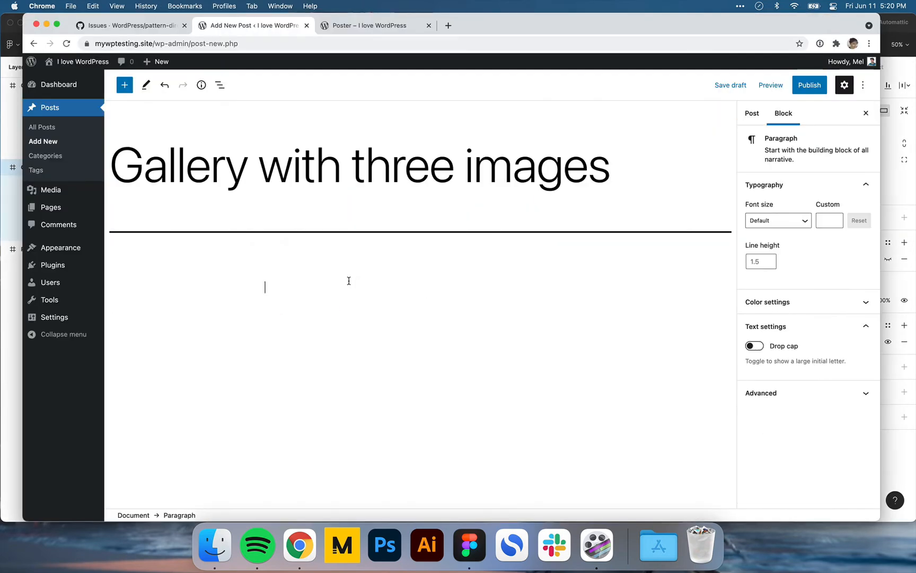
type("/colu")
key("Return")
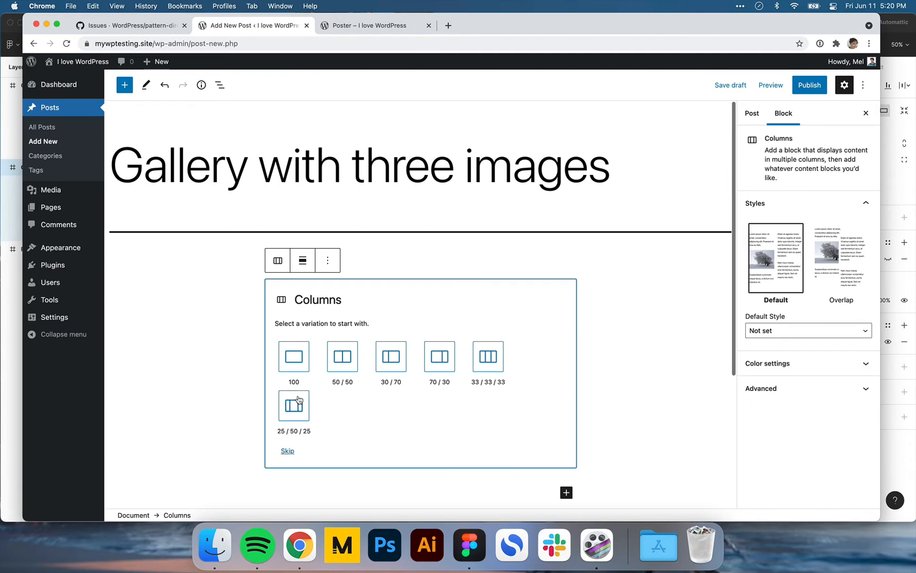
key("super+Tab")
key("super+Tab")
left_click(298, 409)
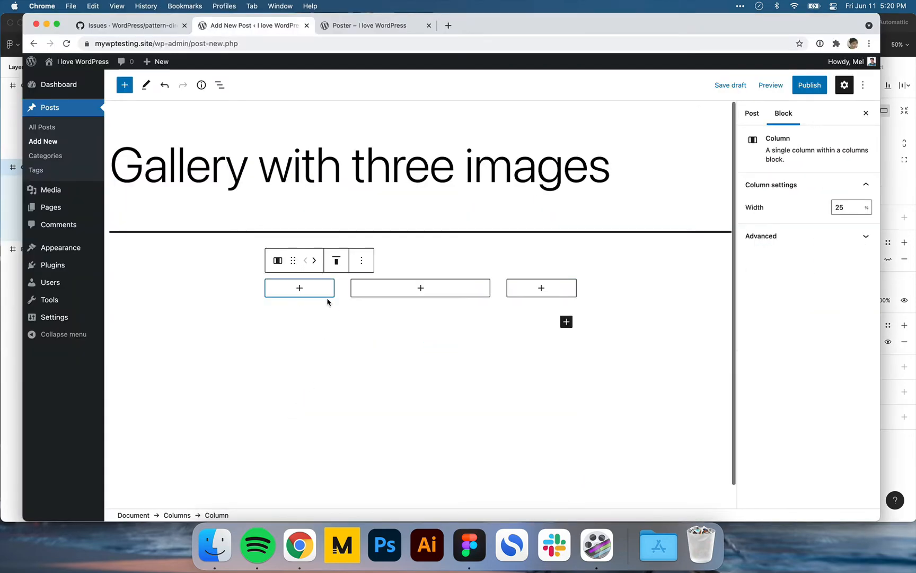
- Compare the layout with the Figma gallery frame and set the Columns block to wide width
key("super+Tab")
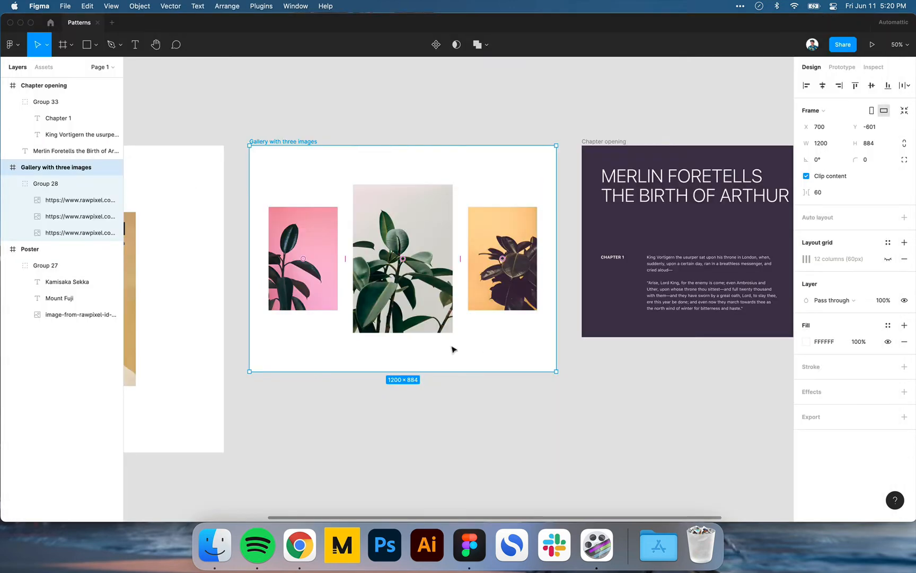
key("super+Tab")
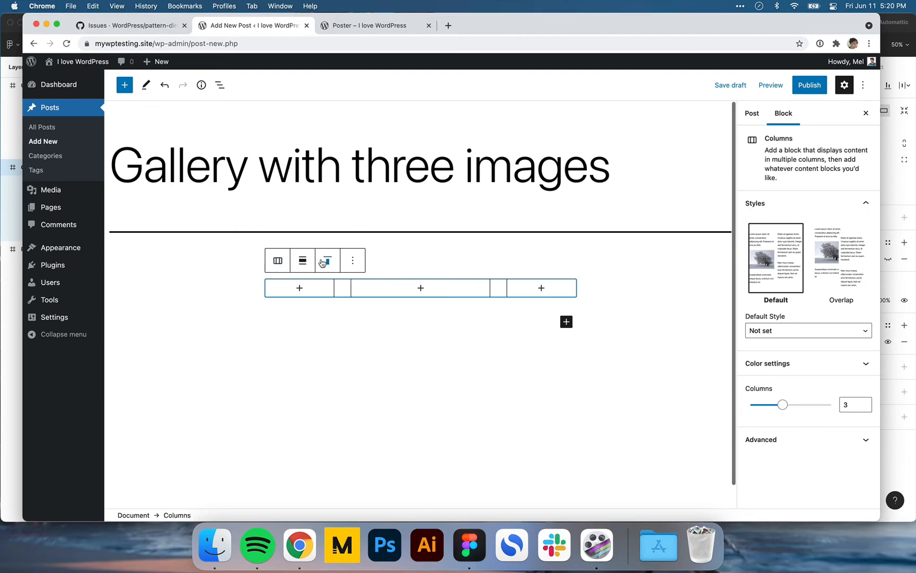
left_click(302, 261)
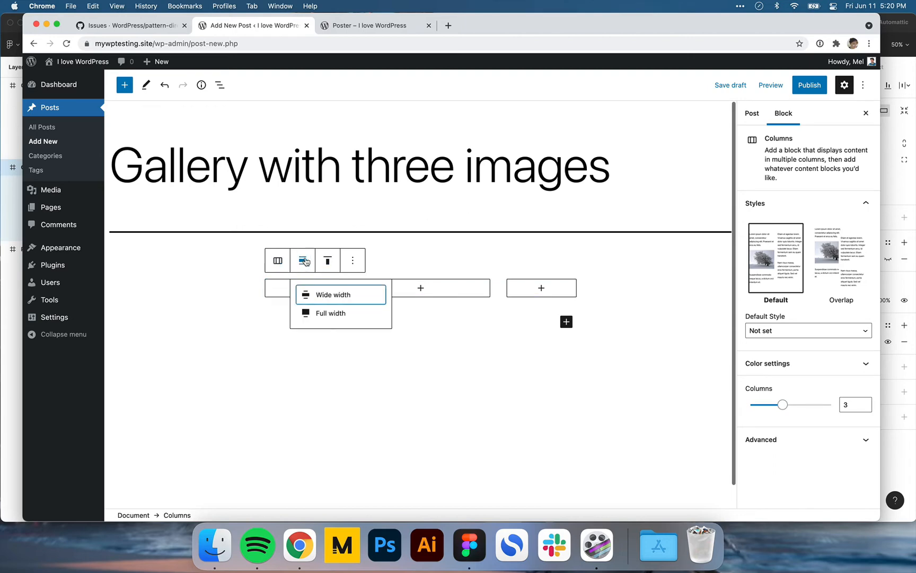
left_click(330, 300)
- Add an empty Image block to each of the three columns
left_click(224, 293)
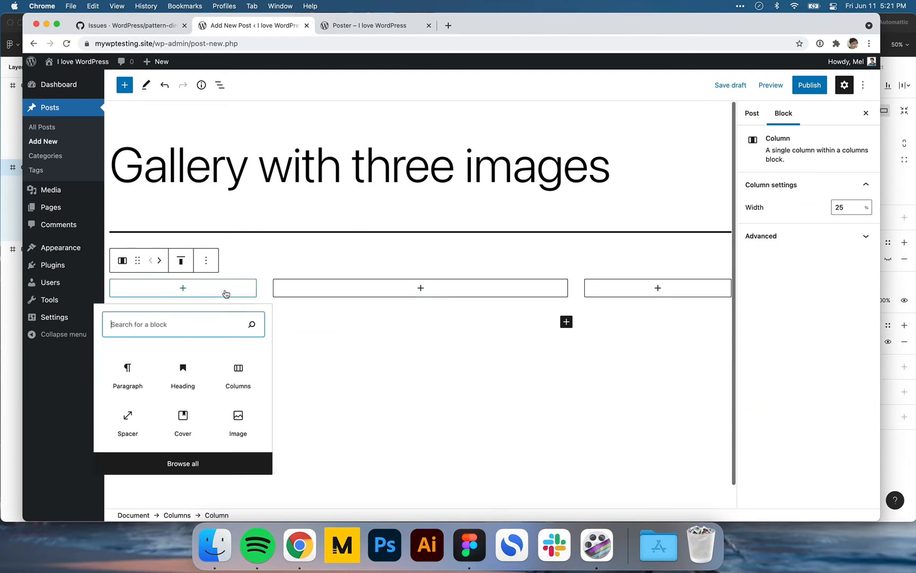
type("im")
left_click(138, 362)
left_click(355, 291)
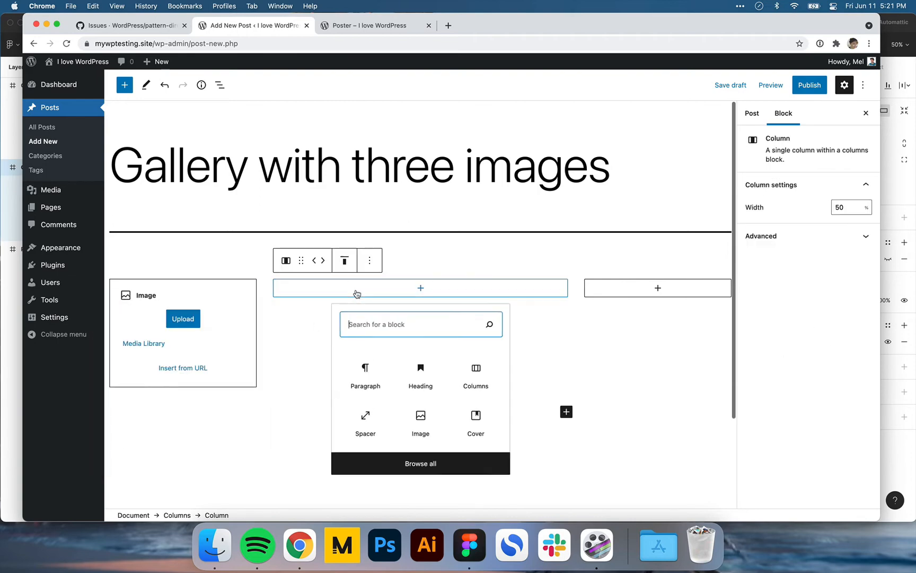
type("im")
left_click(366, 371)
left_click(657, 287)
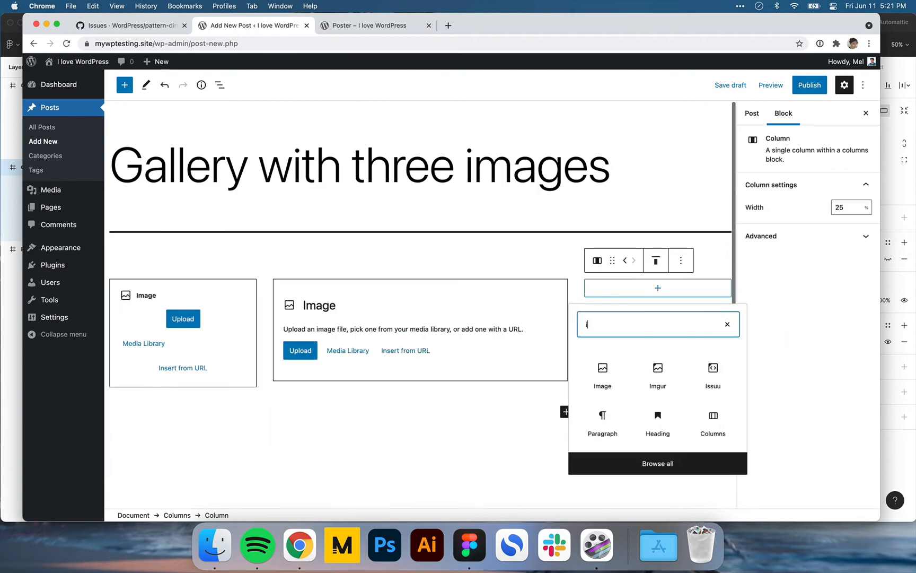
type("im")
left_click(602, 379)
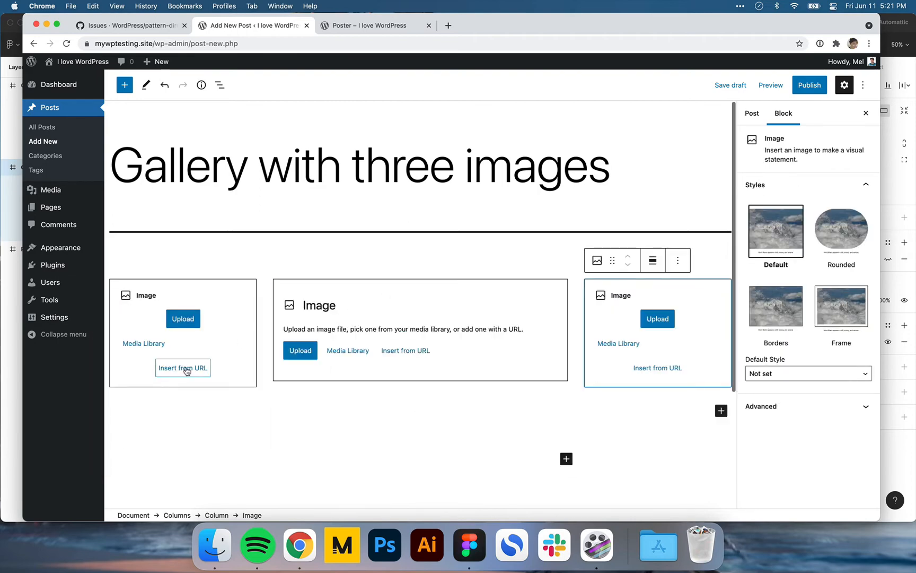
- Fill the first column's Image block with the pink-background rubber plant photo from the media library, matching the Figma design
left_click(146, 346)
key("super+Tab")
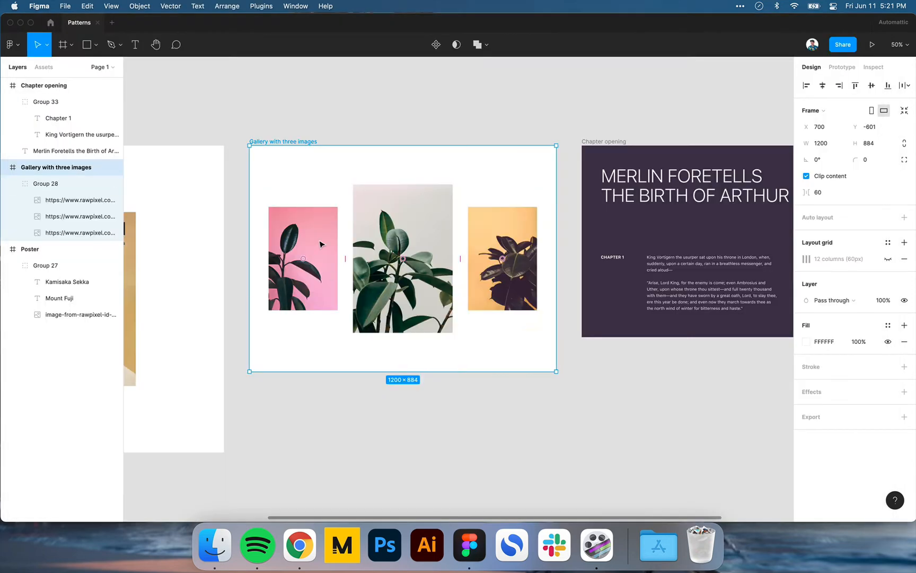
key("super+Tab")
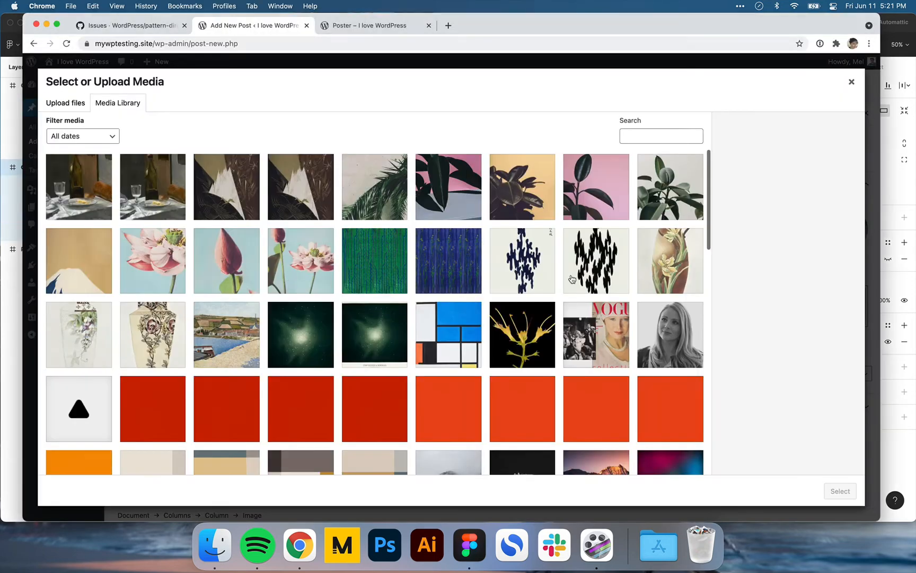
left_click(582, 172)
left_click(839, 491)
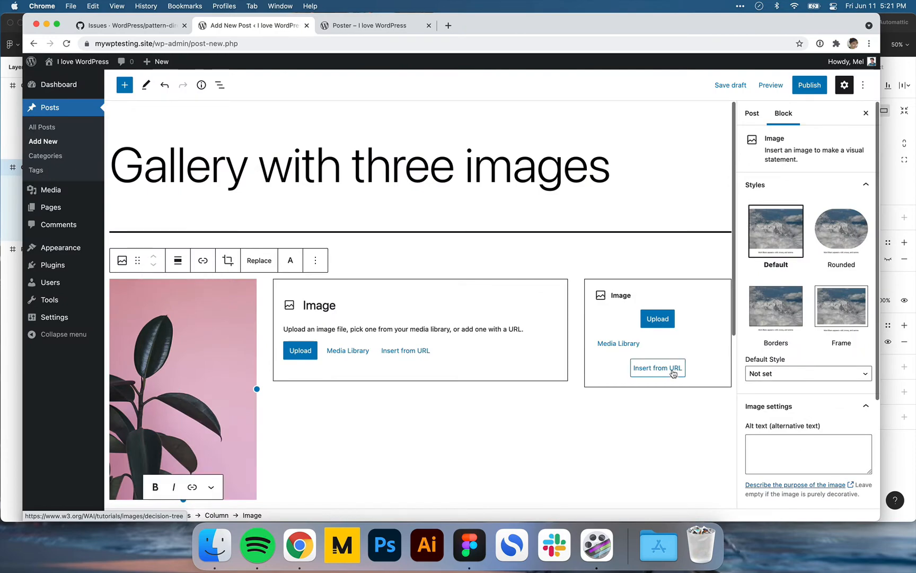
- Fill the third column's Image block with the yellow-background plant photo from the media library, matching the Figma design
left_click(617, 343)
key("super+Tab")
key("super+Tab")
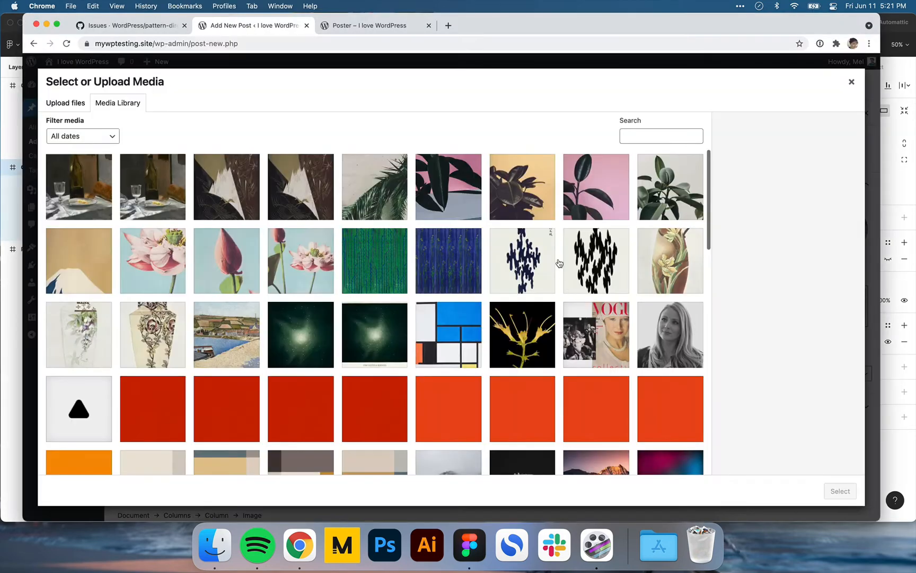
left_click(531, 212)
left_click(840, 491)
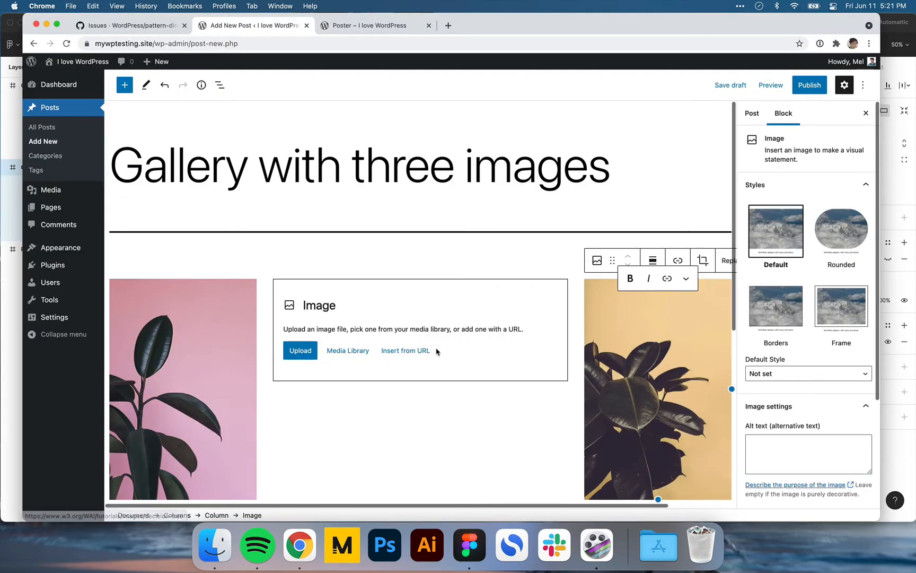
- Fill the middle column's Image block with the light grey-background rubber plant photo from the media library
left_click(356, 350)
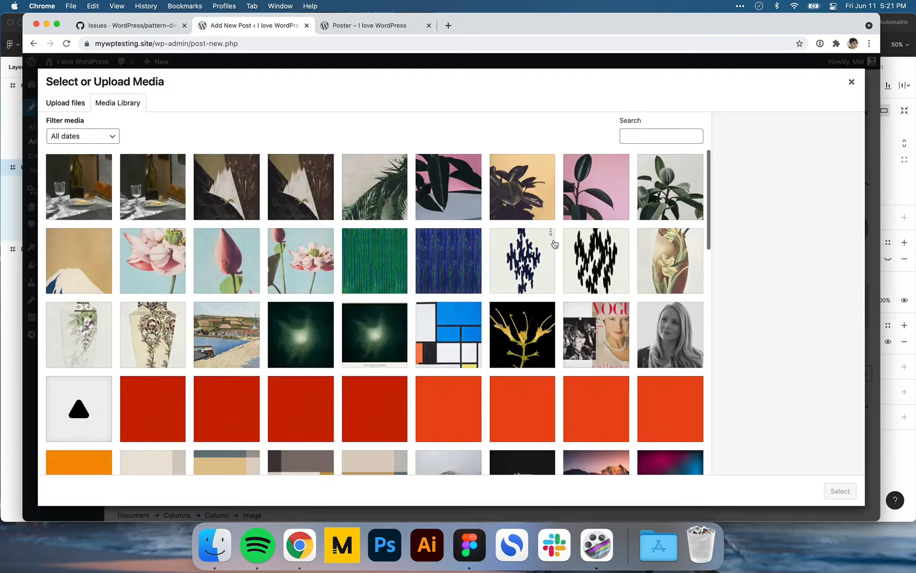
left_click(684, 206)
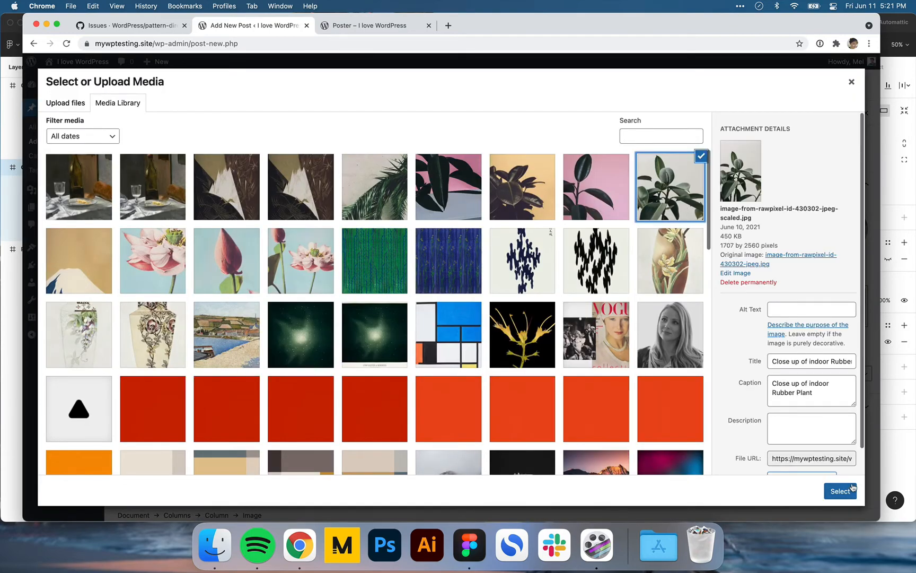
left_click(840, 491)
- Delete the "Close up of indoor Rubber Plant" captions from the middle and third column images
scroll(411, 274, "down", 5)
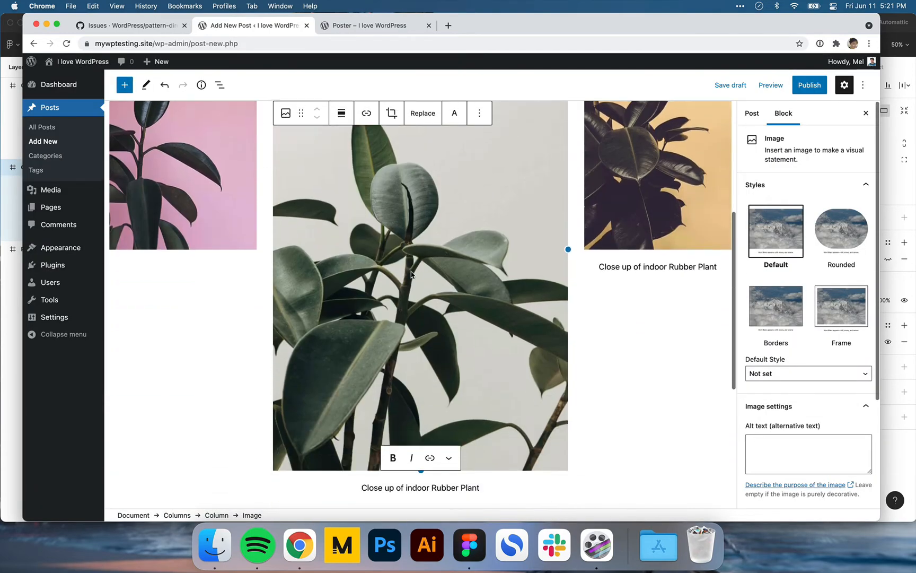
key("super+a")
key("BackSpace")
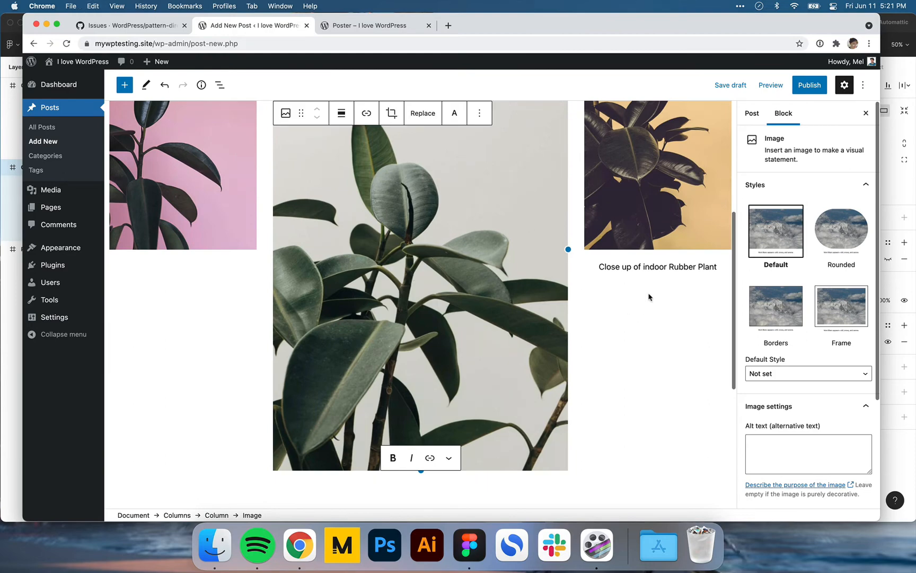
left_click(637, 264)
key("super+a")
key("BackSpace")
scroll(511, 296, "up", 4)
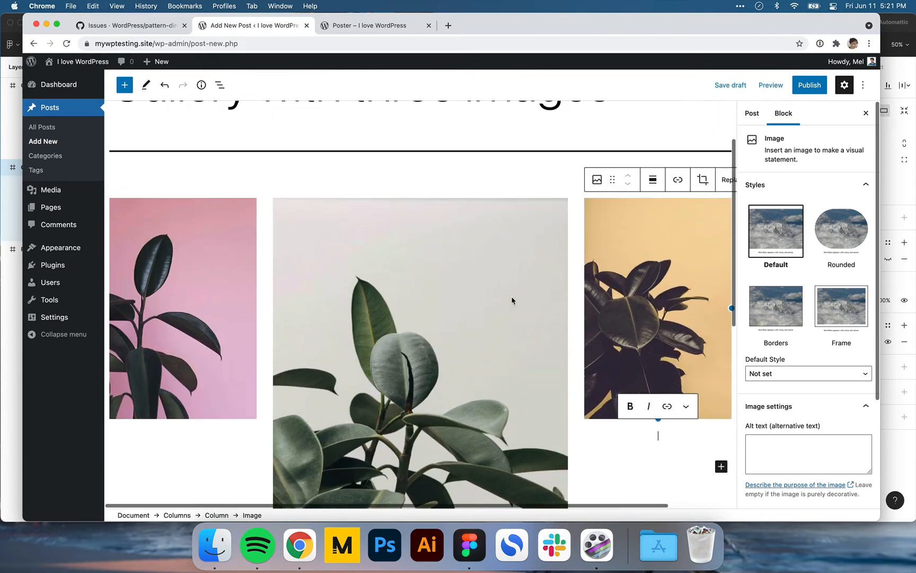
- Compare the image placement with the Figma design and set the first column's vertical alignment to Align middle
left_click(511, 296)
scroll(479, 319, "down", 5)
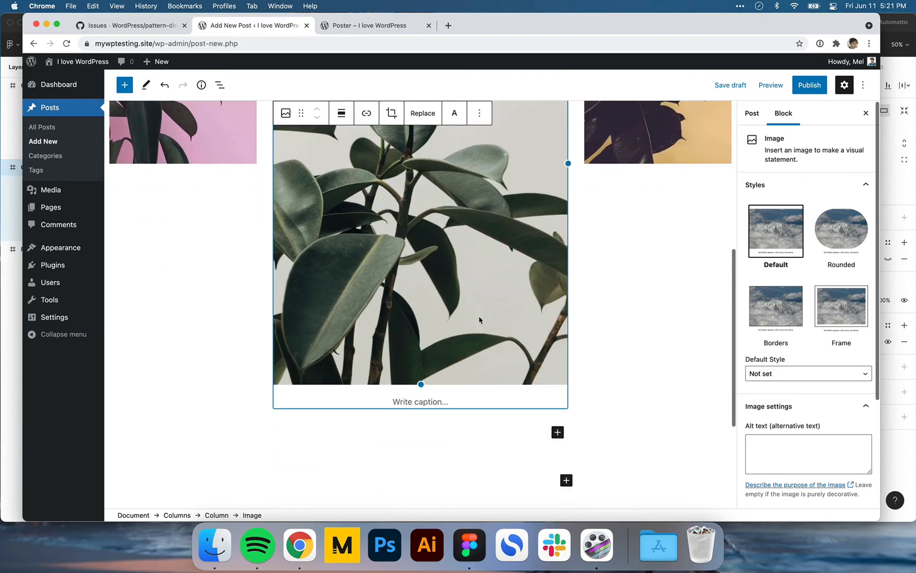
scroll(479, 320, "up", 5)
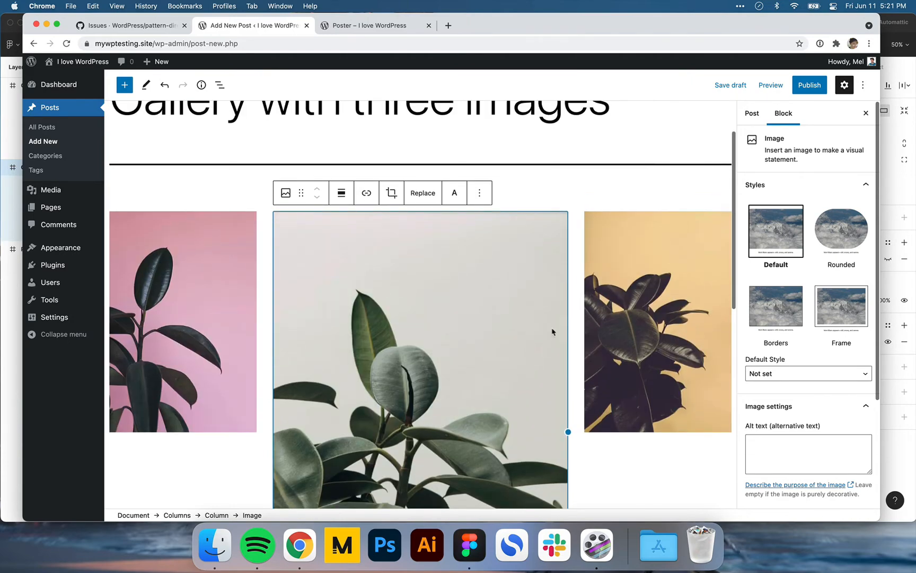
key("super+Tab")
key("super+Tab")
left_click(151, 246)
key("Up")
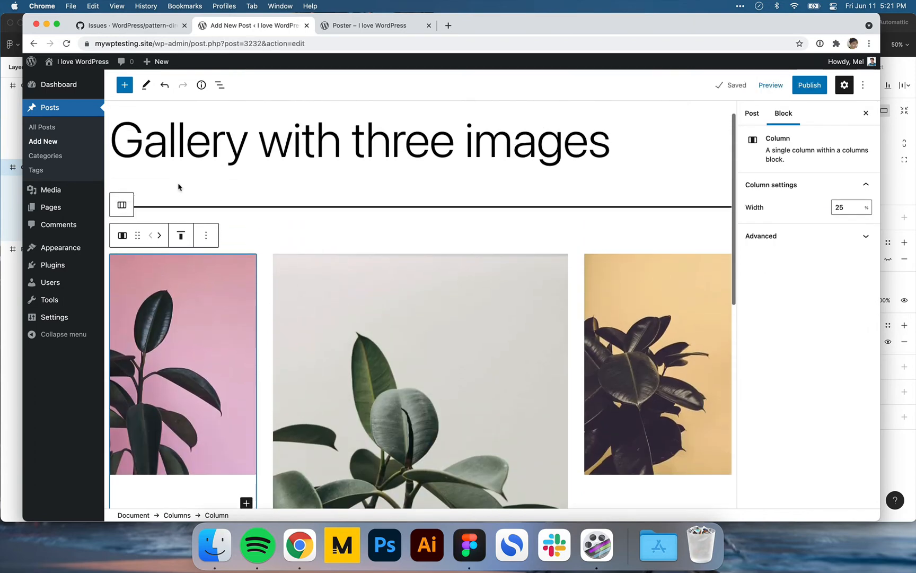
left_click(182, 236)
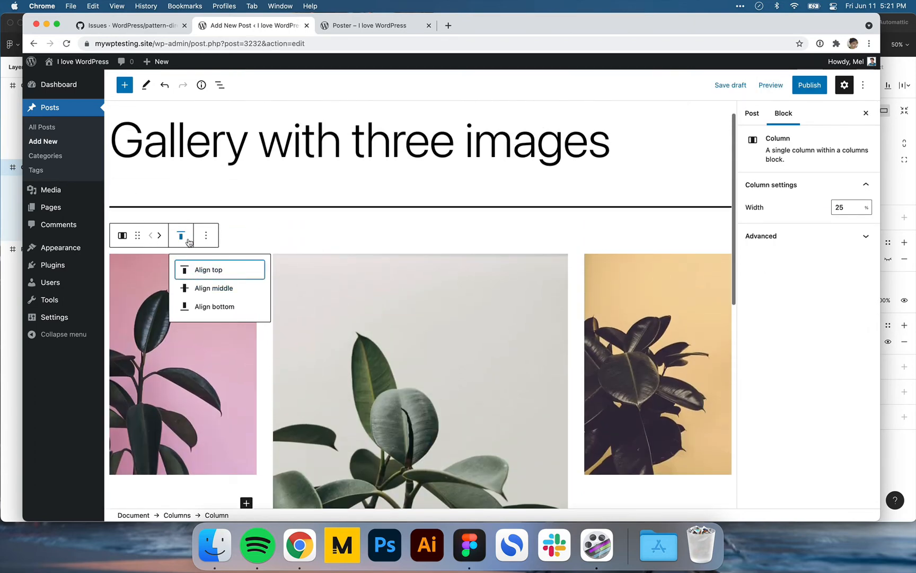
left_click(201, 289)
- Set the vertical alignment of the second and third columns to Align middle
left_click(387, 280)
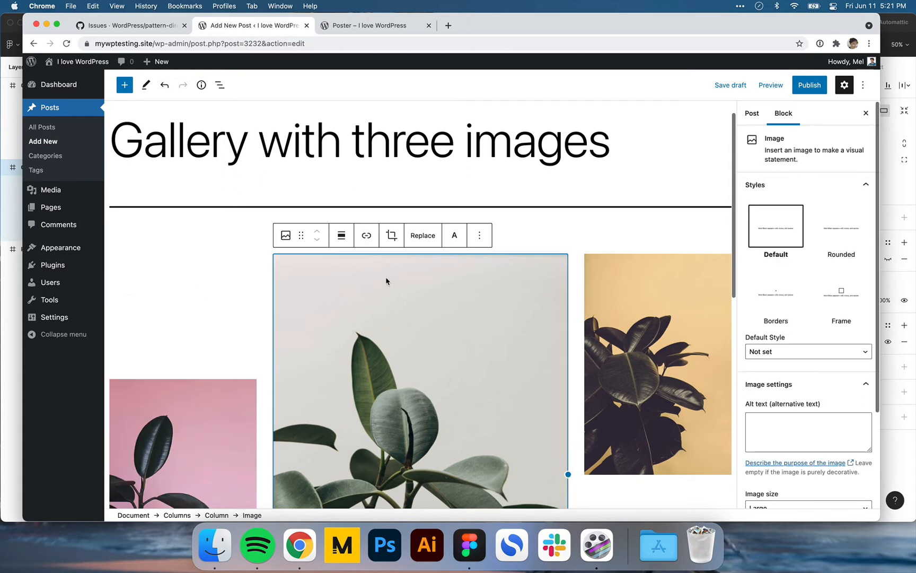
left_click(394, 229)
left_click(349, 119)
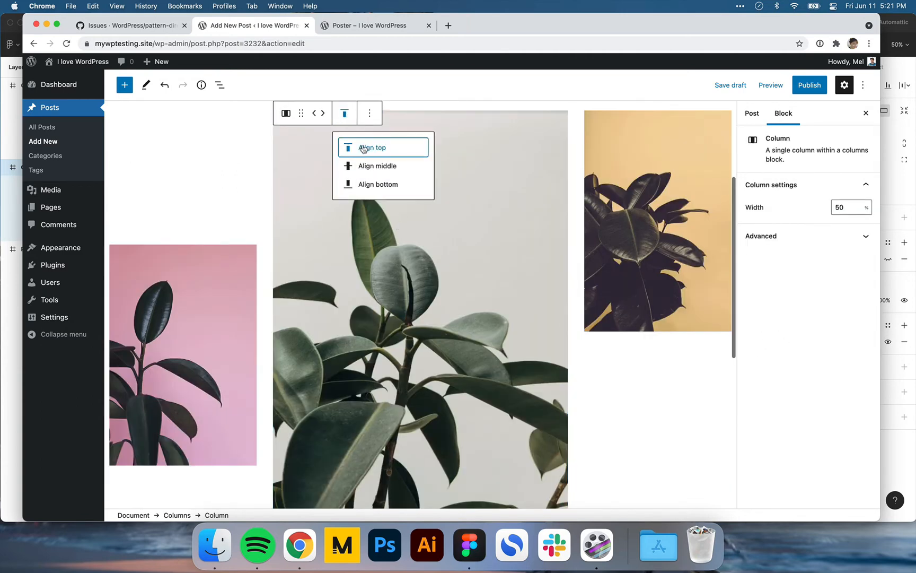
left_click(362, 164)
left_click(623, 142)
left_click(624, 140)
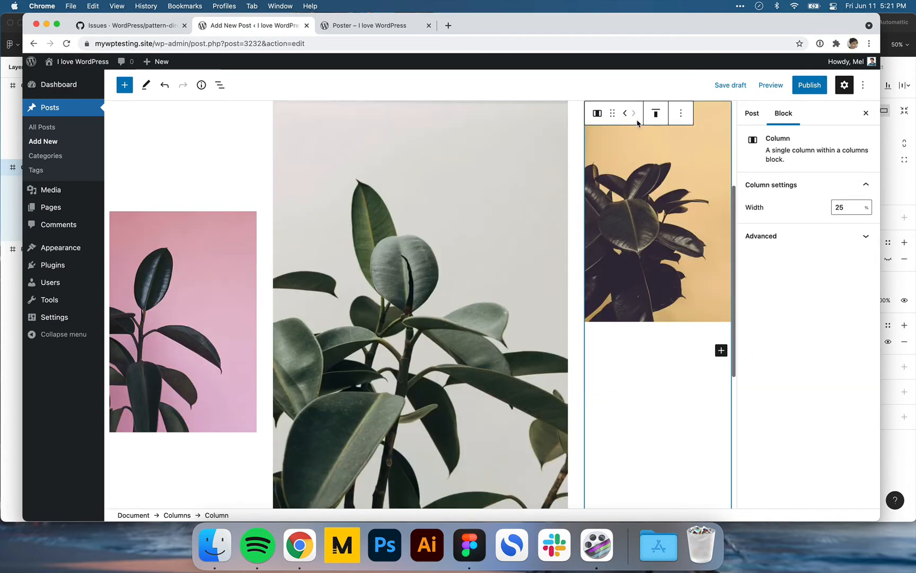
left_click(656, 113)
left_click(667, 166)
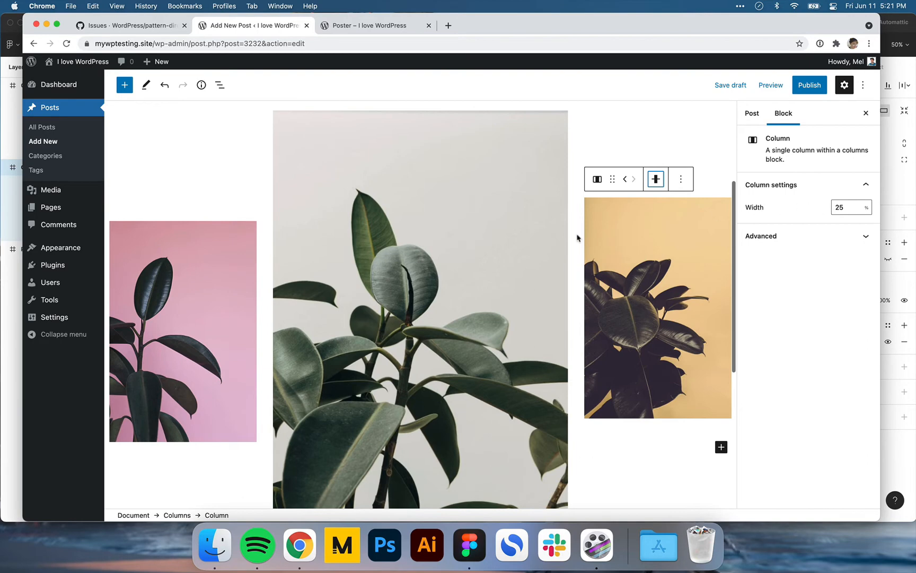
- Set the width of the third and first columns to 30% each
double_click(850, 207)
type("30")
left_click(180, 318)
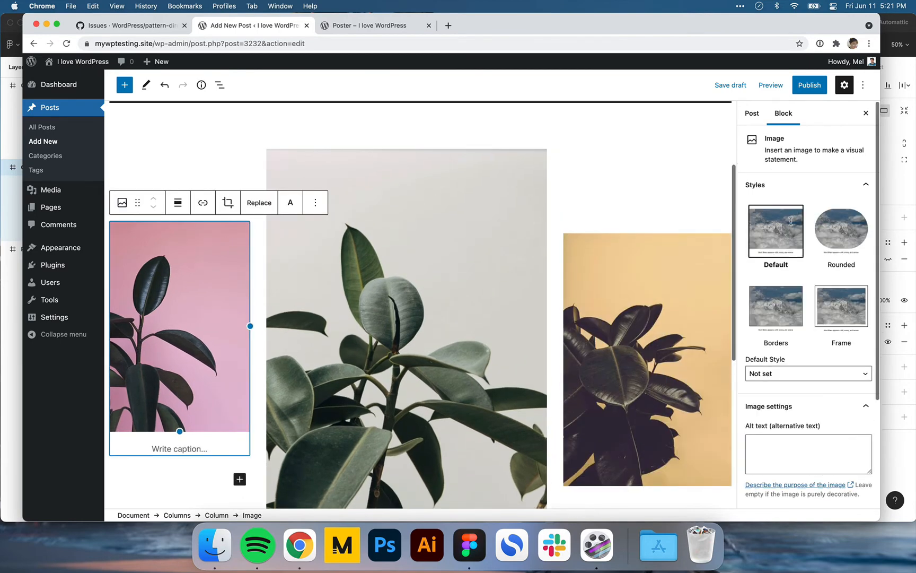
left_click_drag(844, 207, 824, 208)
type("30")
- Set the middle column's width to 40% and look over the resulting gallery layout
left_click(447, 220)
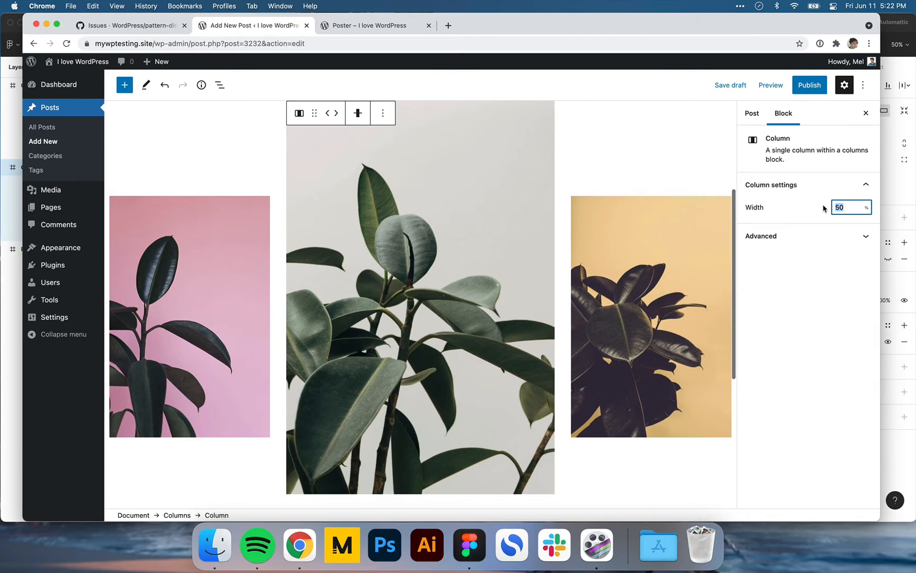
type("40")
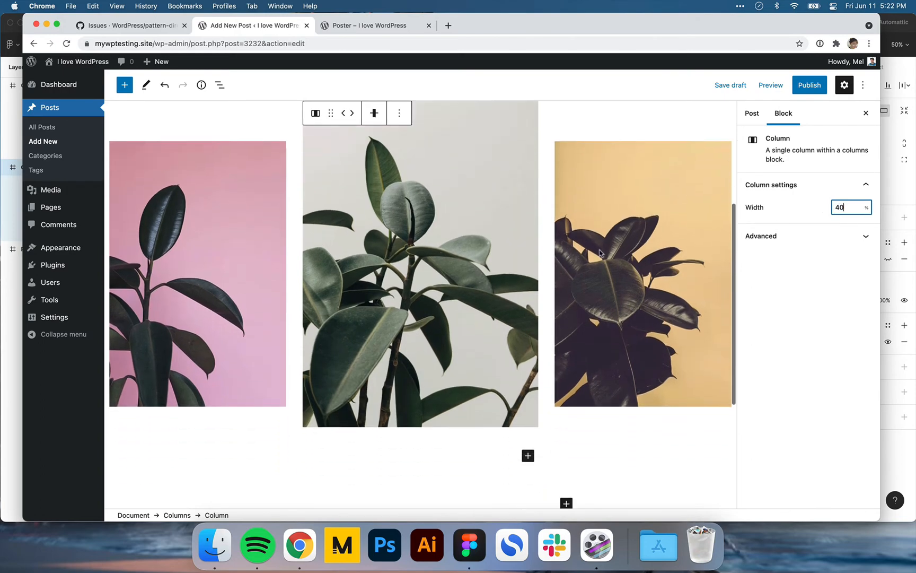
scroll(689, 344, "down", 4)
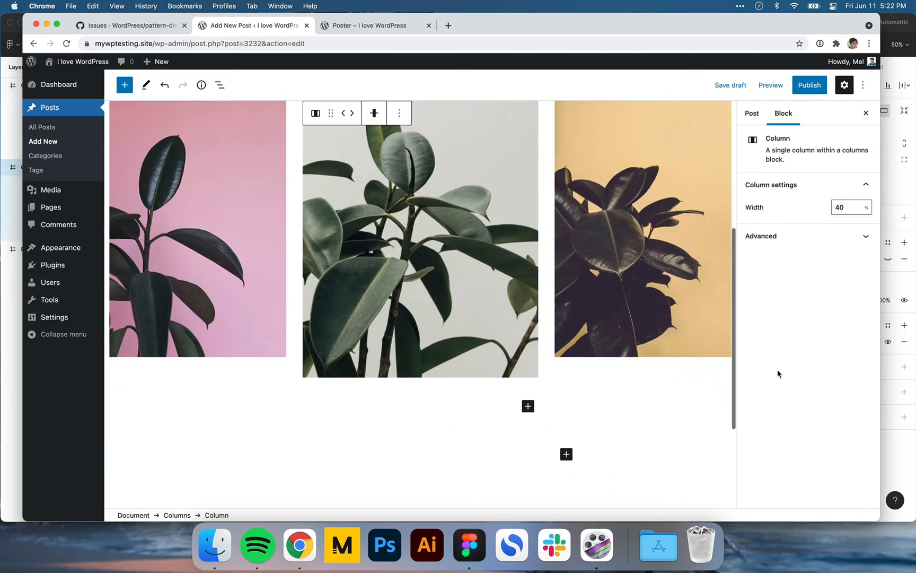
scroll(626, 249, "up", 1)
scroll(615, 235, "up", 6)
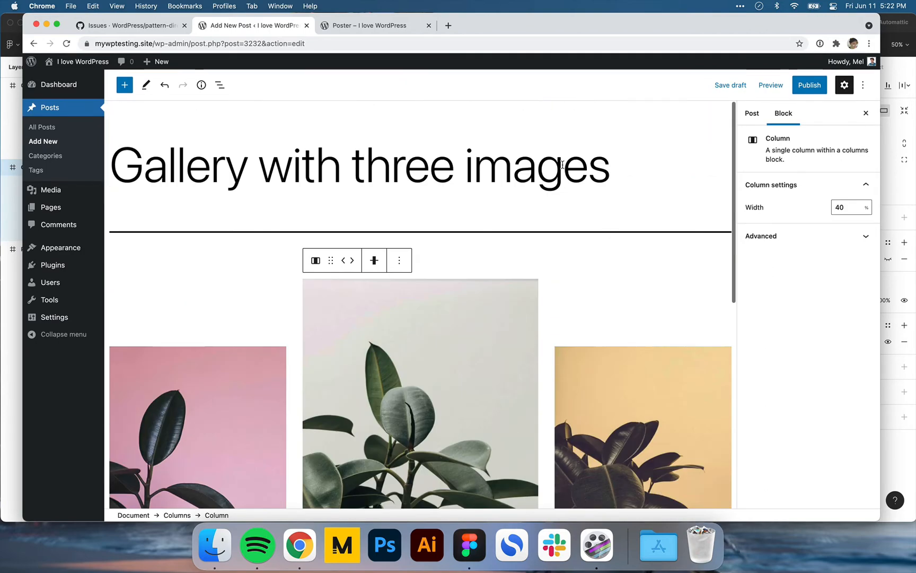
- Compare the gallery layout in the editor with the Figma gallery design
left_click(590, 164)
scroll(589, 191, "down", 4)
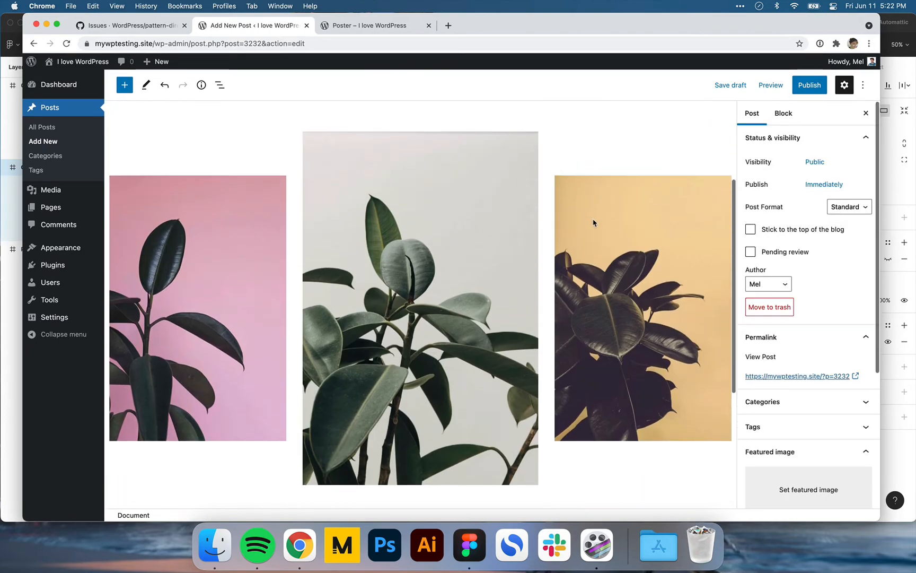
key("super+Tab")
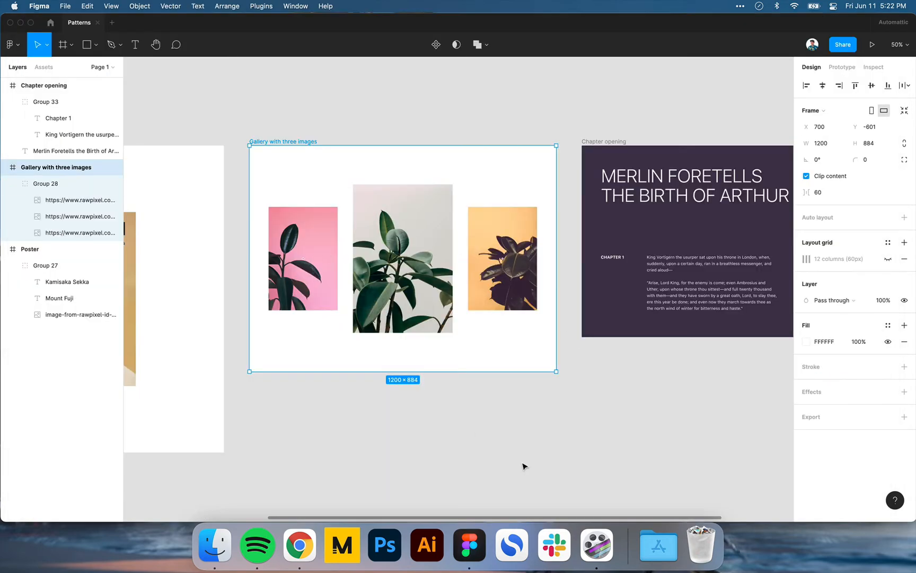
key("super+Tab")
scroll(508, 121, "up", 2)
- Preview the gallery post in a new tab and compare it with the Figma design
left_click(770, 85)
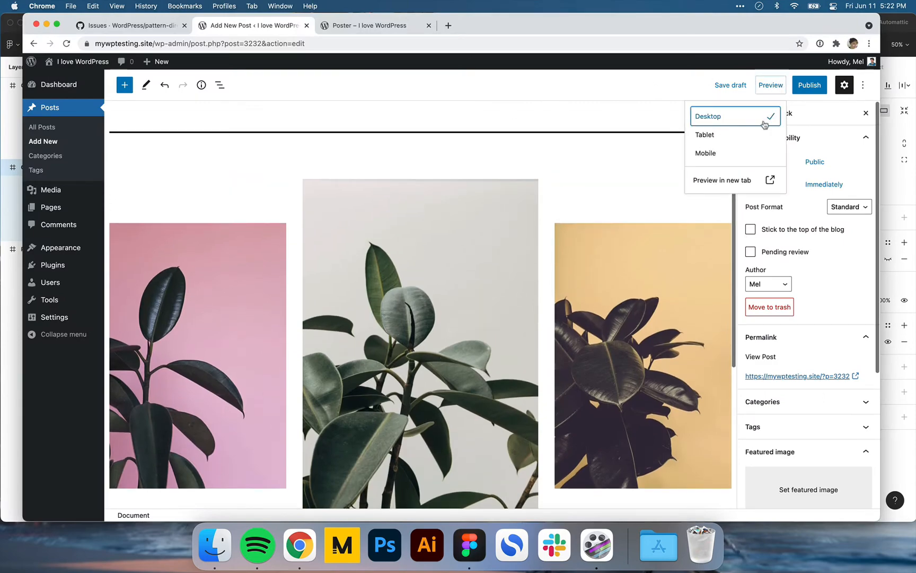
left_click(730, 183)
scroll(552, 175, "down", 5)
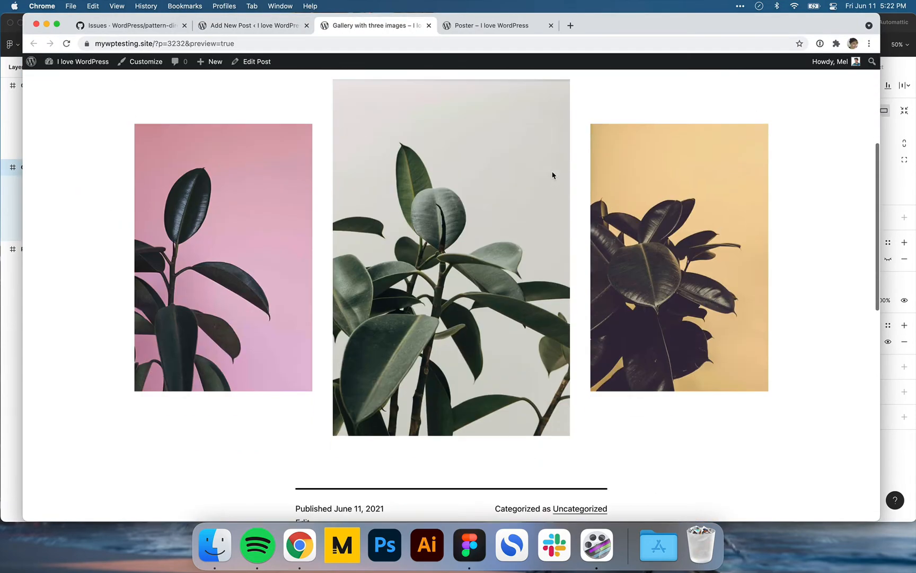
scroll(552, 175, "up", 2)
scroll(552, 175, "down", 1)
key("super+Tab")
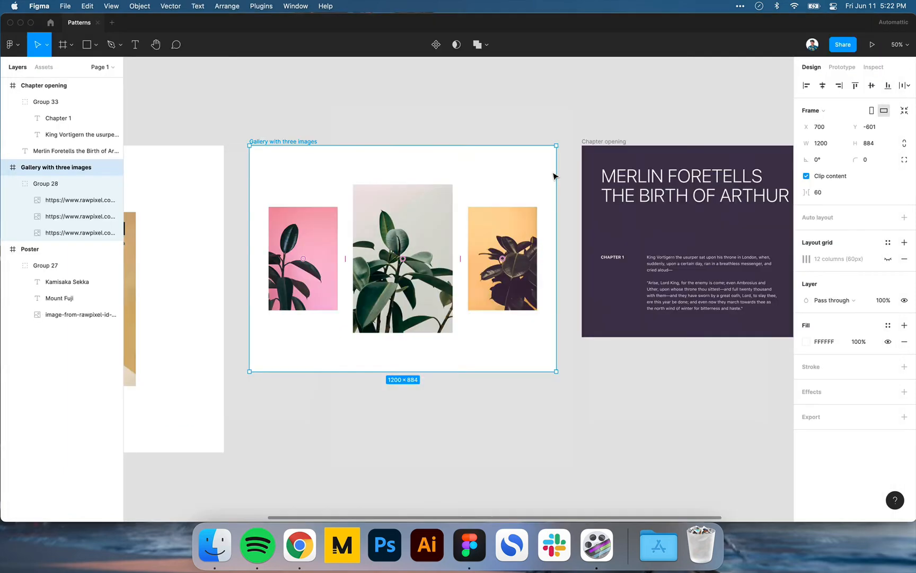
key("super+Tab")
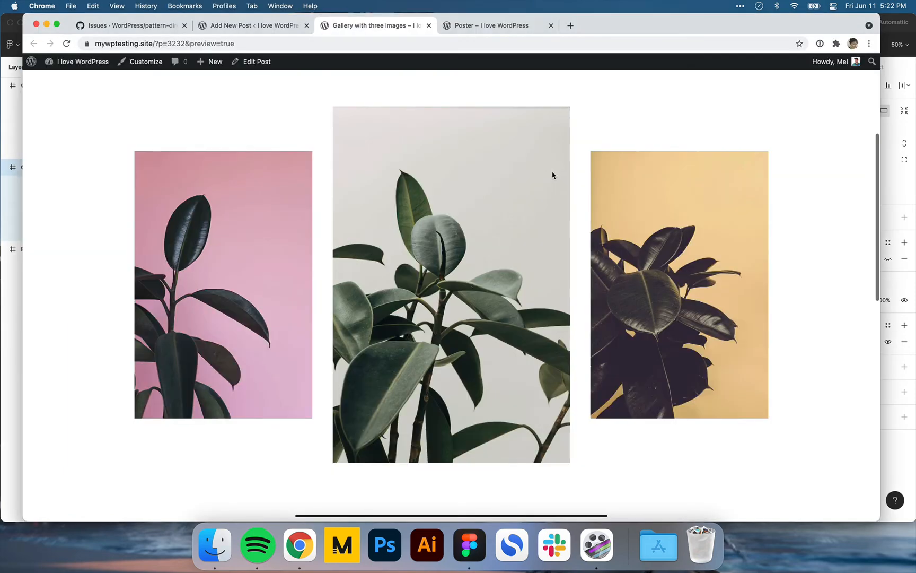
key("super+Tab")
key("super+Tab")
- Return to the post editor and examine the stacked gallery in the Mobile preview
left_click(272, 28)
scroll(603, 271, "up", 2)
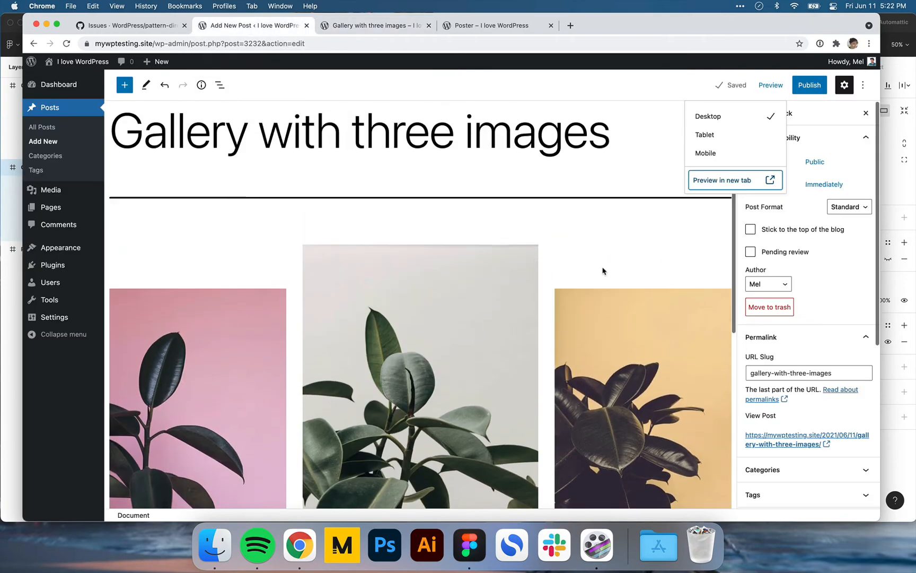
left_click(705, 152)
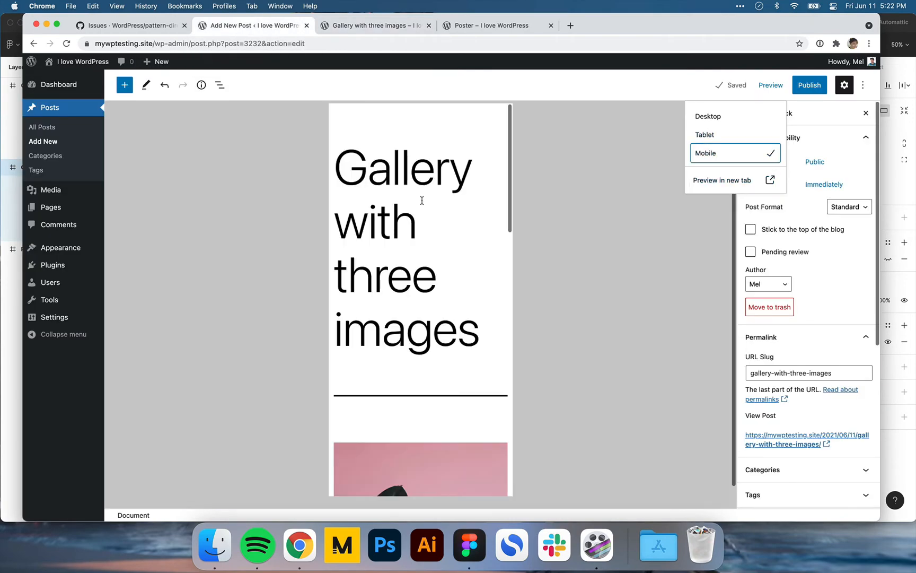
scroll(422, 202, "down", 5)
scroll(422, 204, "down", 10)
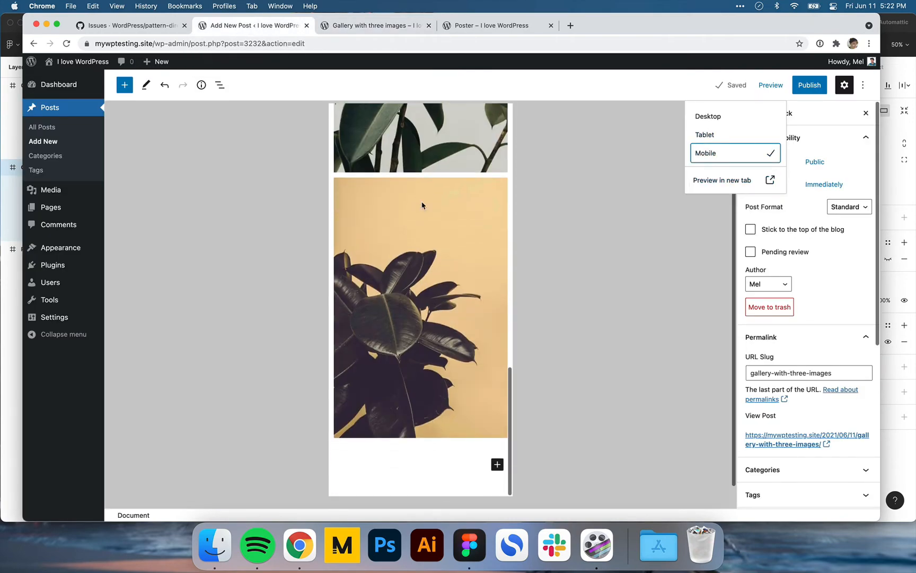
scroll(469, 142, "up", 10)
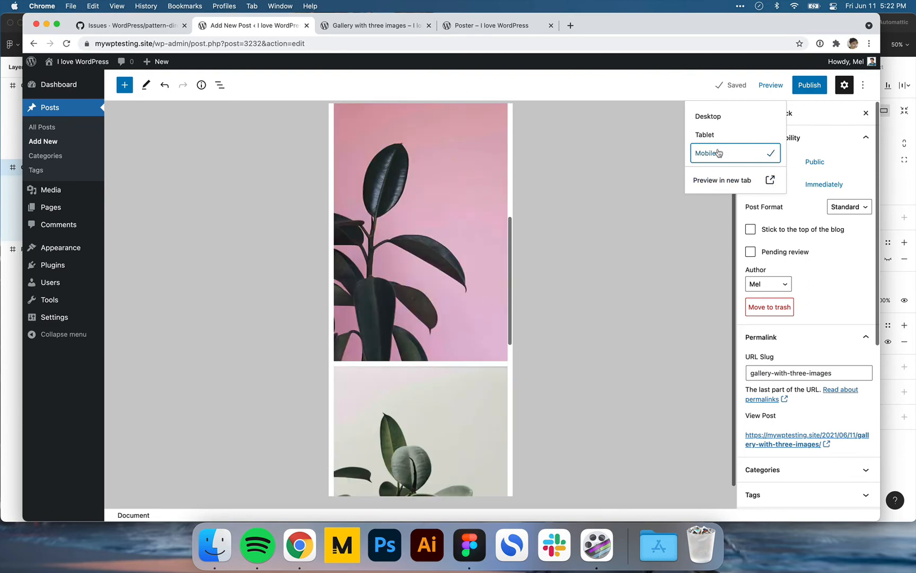
- Examine how the gallery columns wrap in the Tablet preview and switch back to the Desktop preview
left_click(705, 134)
scroll(480, 332, "up", 5)
scroll(475, 333, "down", 5)
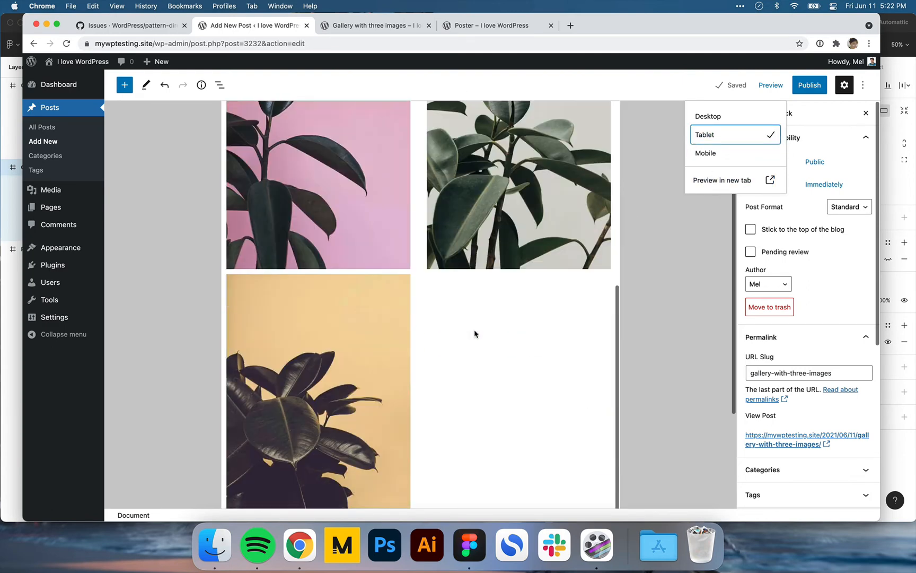
scroll(488, 233, "down", 3)
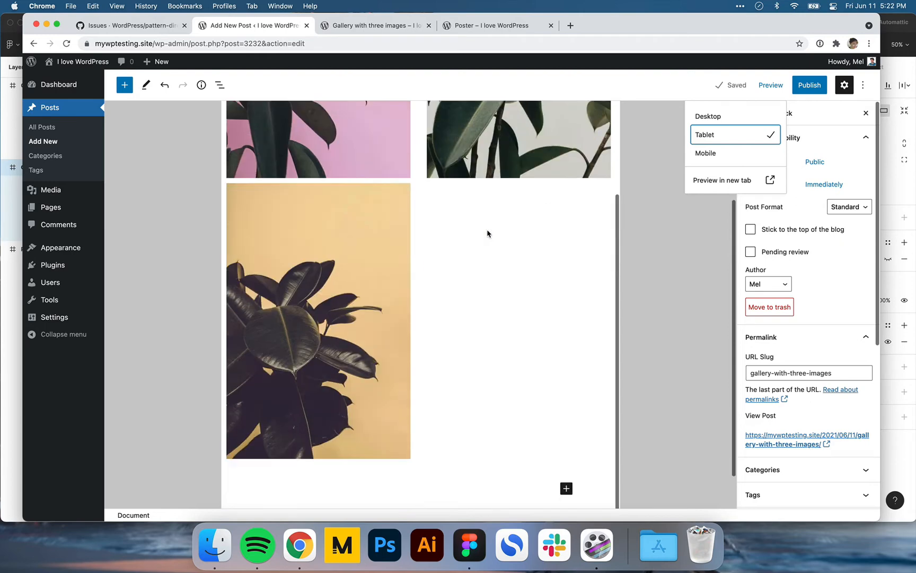
scroll(488, 233, "up", 5)
scroll(488, 233, "up", 2)
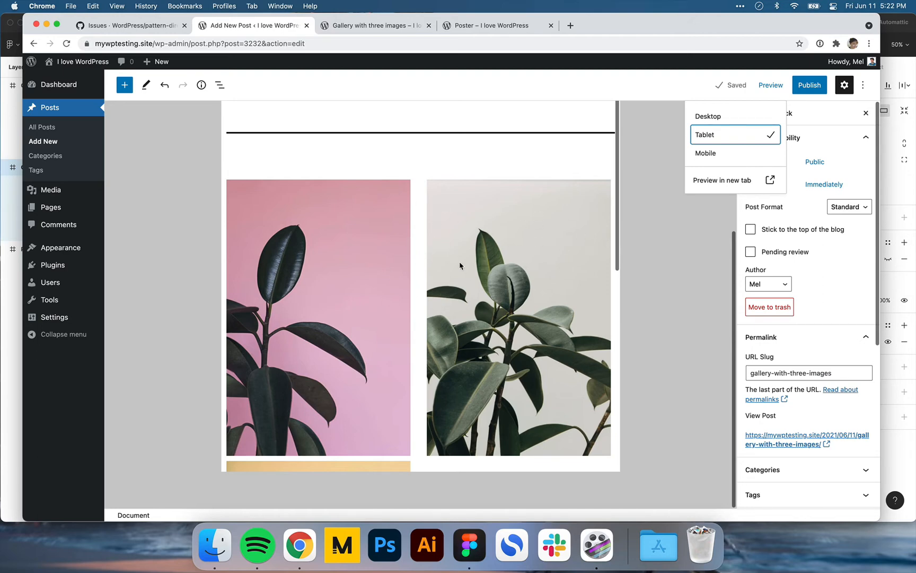
scroll(461, 266, "down", 6)
scroll(460, 266, "up", 6)
scroll(460, 265, "down", 6)
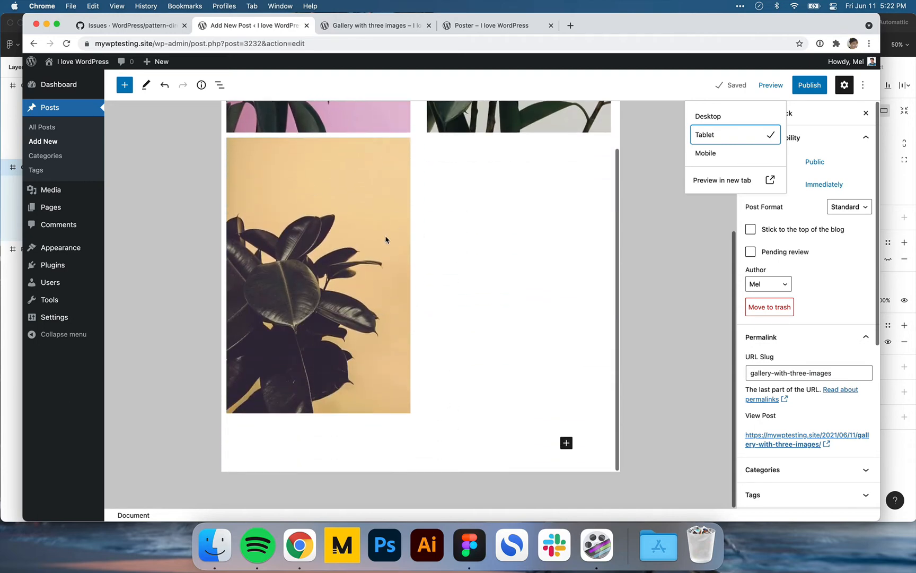
scroll(479, 305, "up", 7)
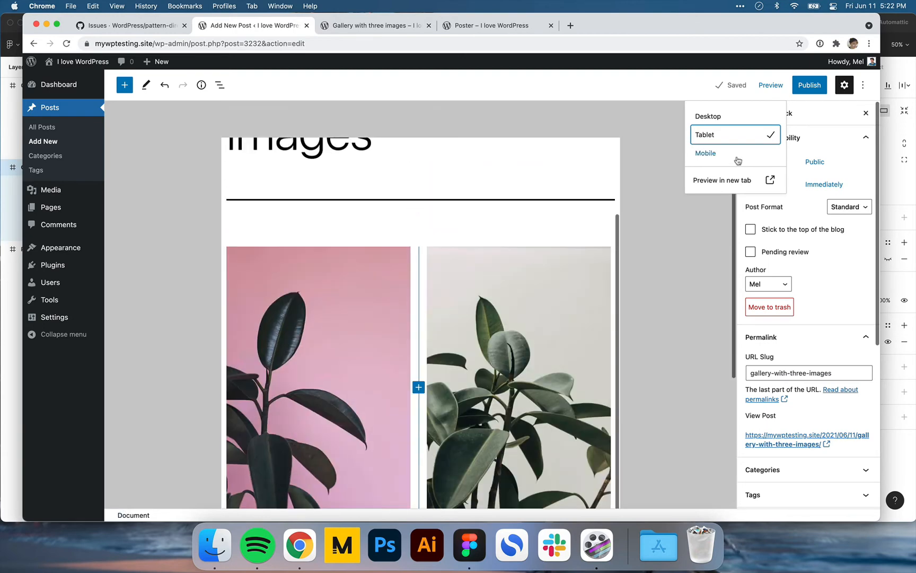
left_click(708, 116)
scroll(362, 321, "down", 2)
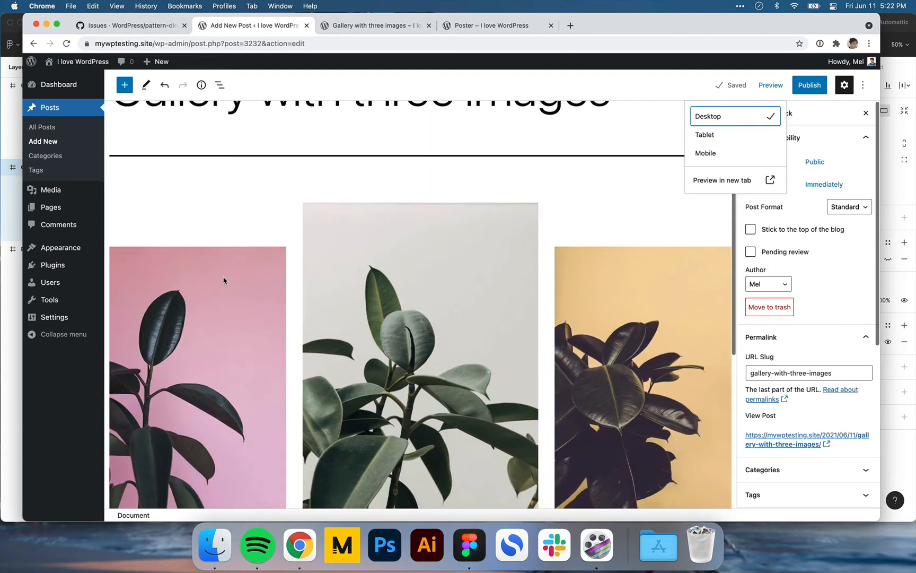
- Select the Columns block and look through its advanced settings, including the additional CSS classes
left_click(223, 280)
left_click(221, 280)
left_click(220, 281)
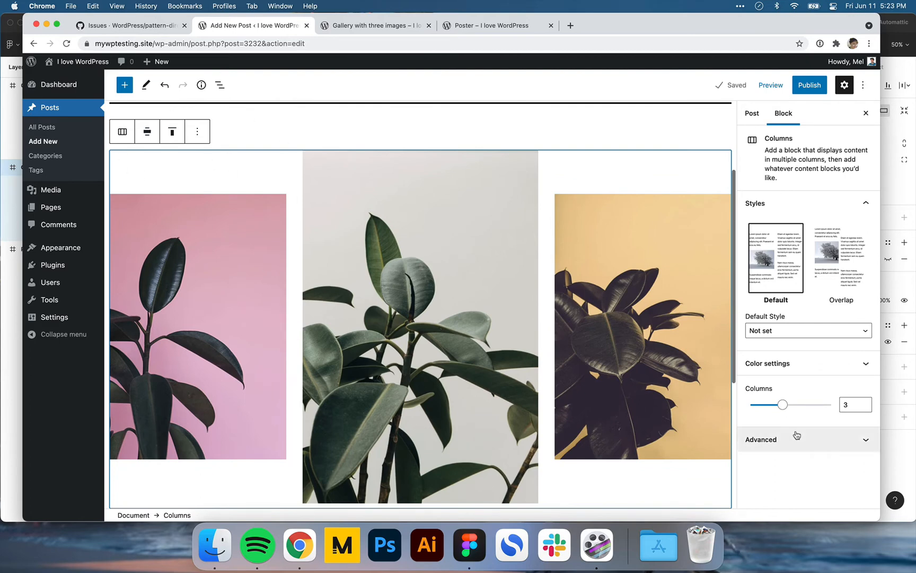
left_click(796, 435)
scroll(797, 443, "down", 3)
left_click(781, 472)
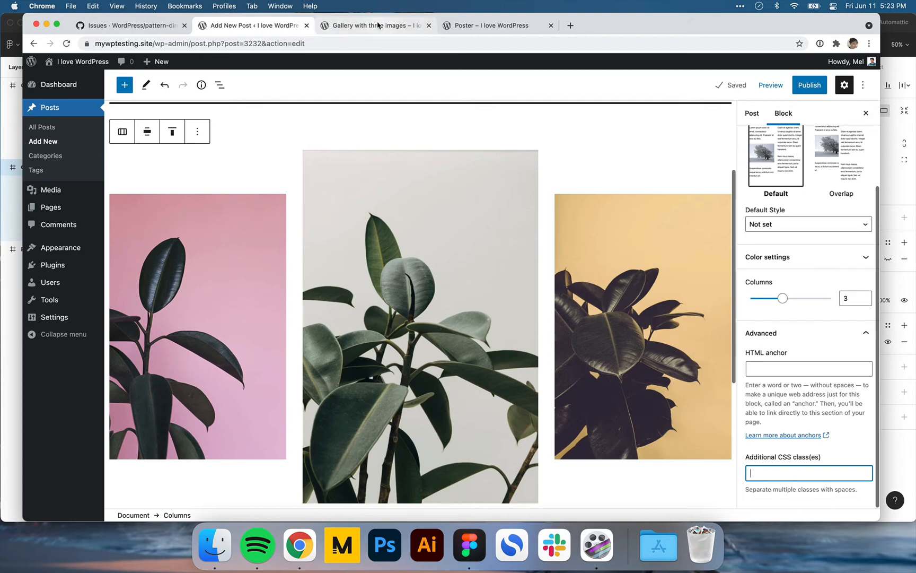
- Publish the Gallery with three images post
left_click(319, 25)
left_click(271, 28)
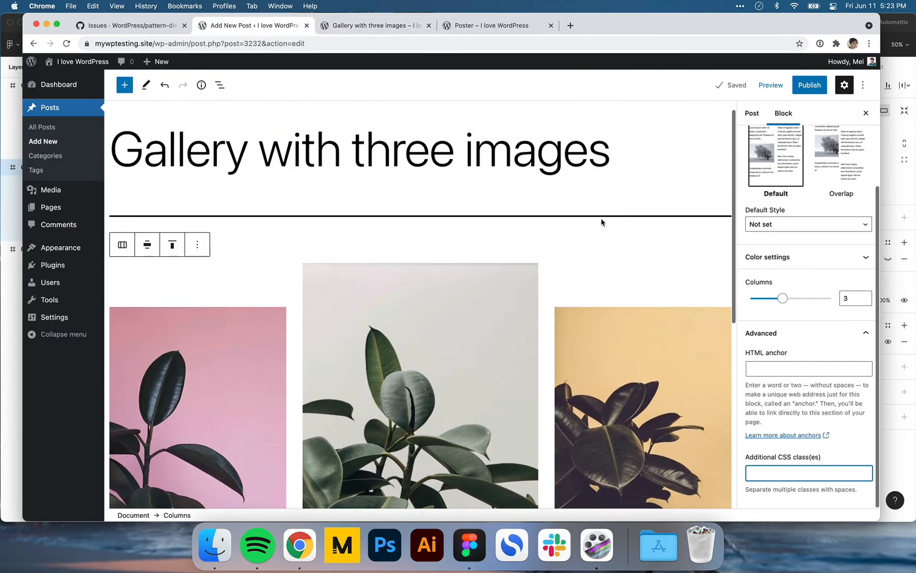
left_click(816, 86)
left_click(777, 85)
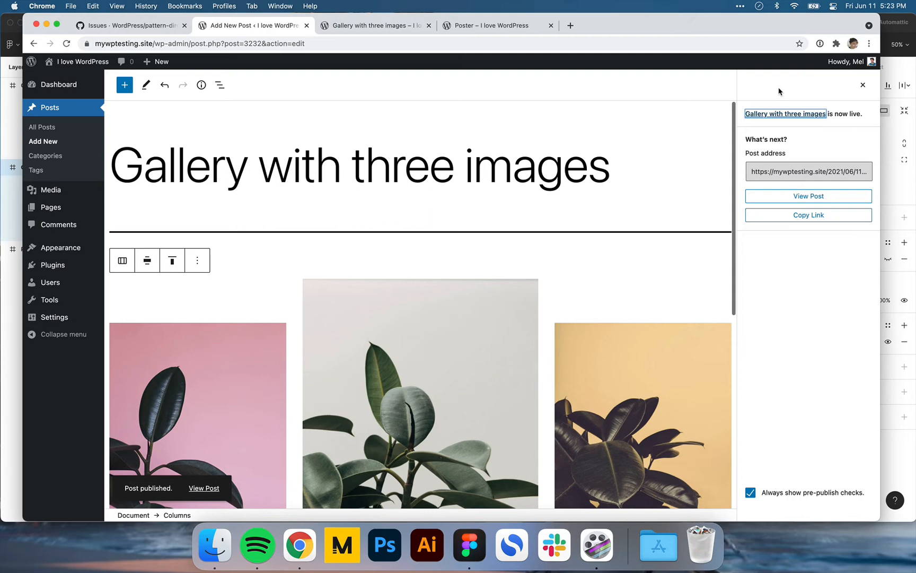
- Look over the gallery preview and the published Poster post, and close both tabs
left_click(422, 24)
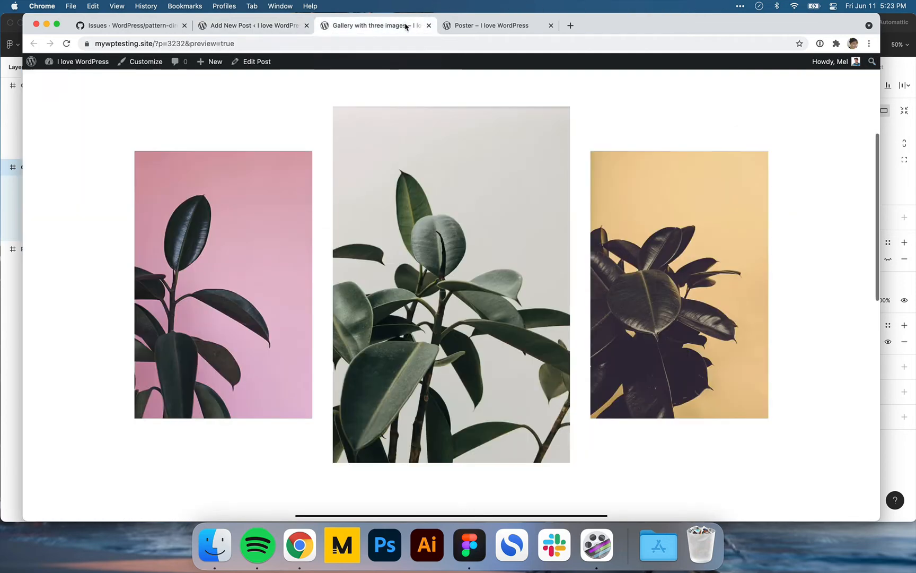
left_click(466, 29)
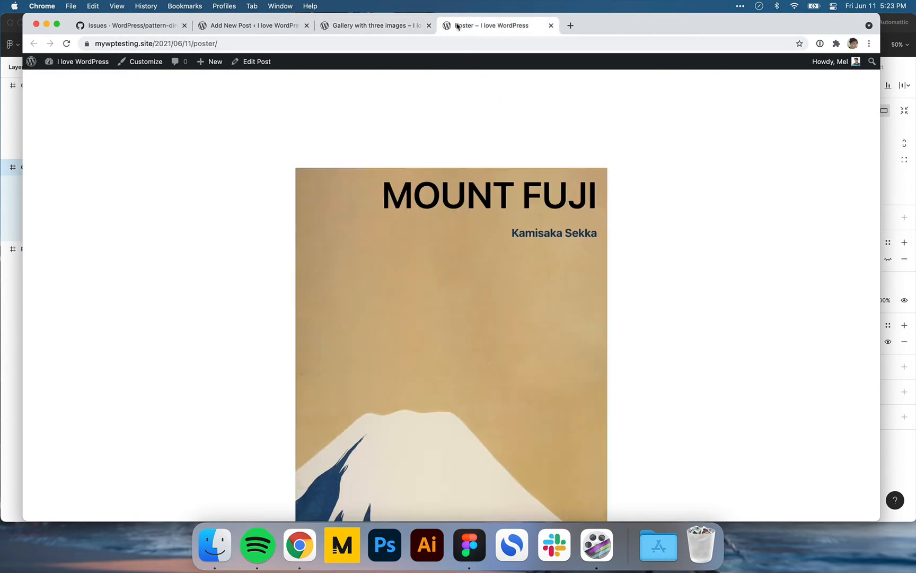
scroll(408, 235, "down", 3)
scroll(409, 235, "up", 3)
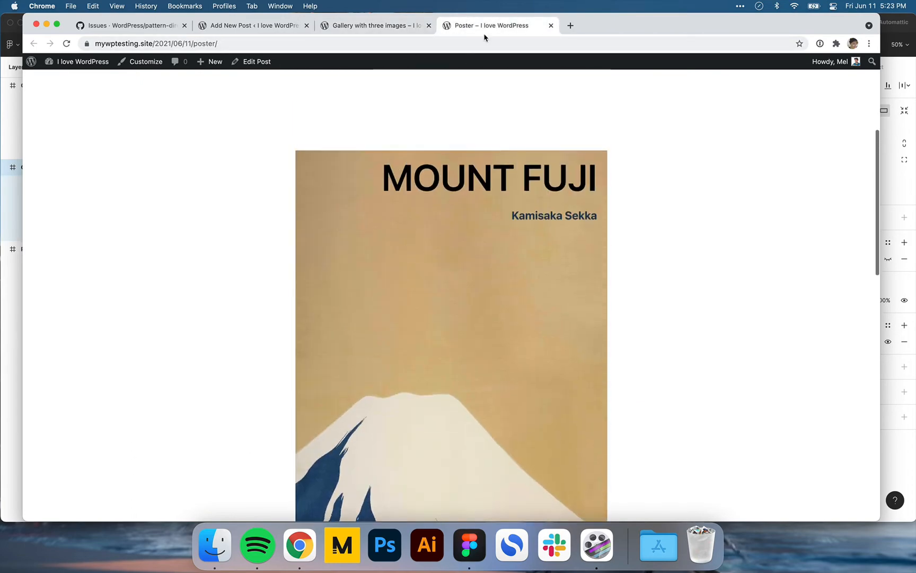
left_click(551, 25)
left_click(428, 26)
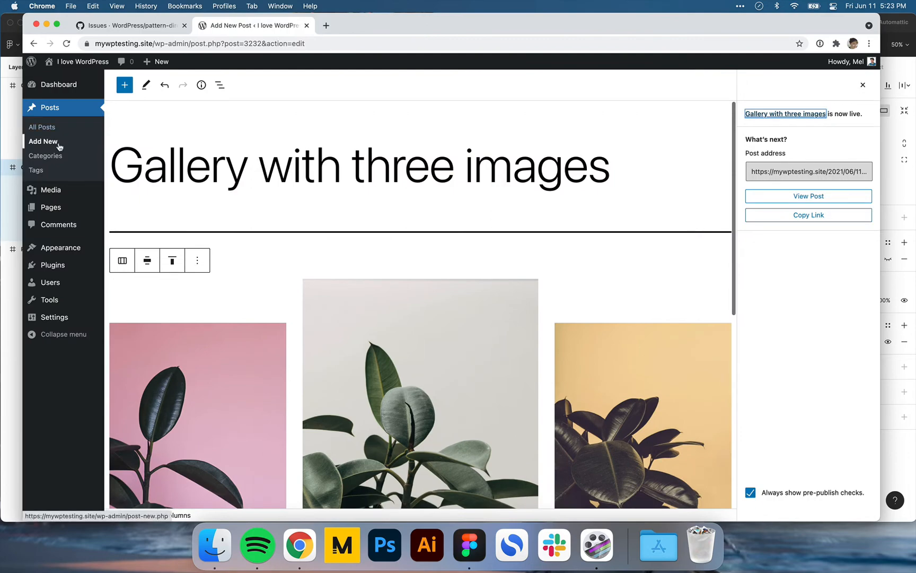
- Copy the Chapter opening frame's name from Figma and paste it as the title of a new WordPress post
key("super+Tab")
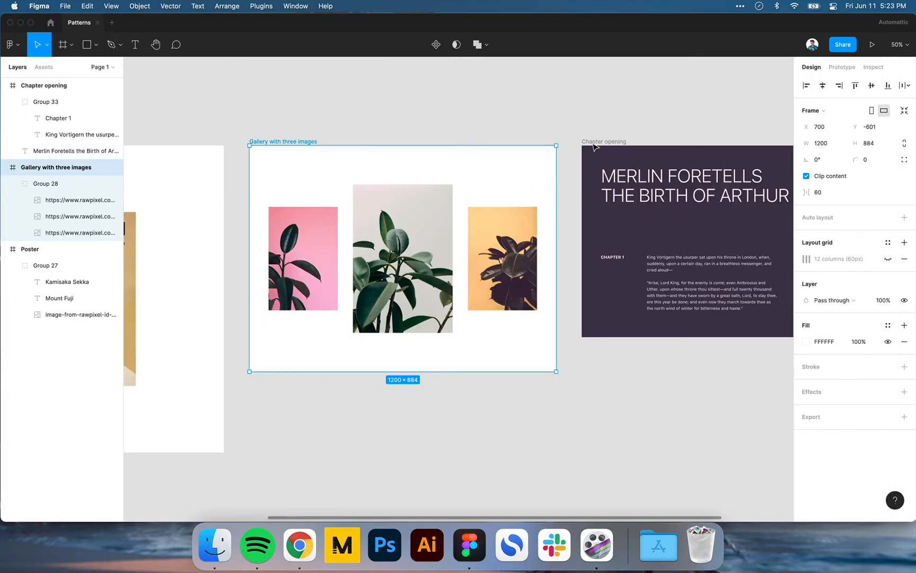
left_click(597, 115)
scroll(597, 115, "right", 3)
double_click(496, 144)
key("super+c")
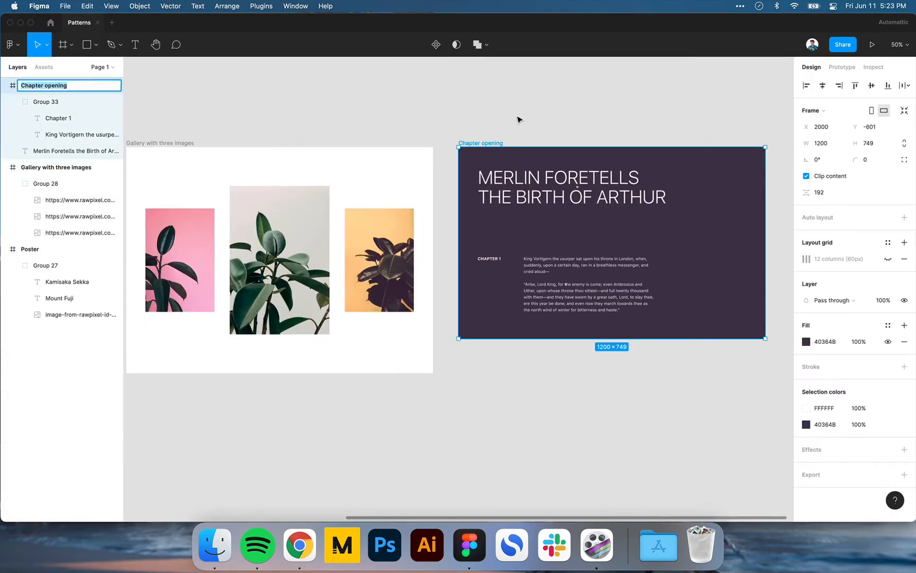
left_click(518, 118)
scroll(517, 119, "right", 2)
key("super+Tab")
key("super+v")
key("super+Tab")
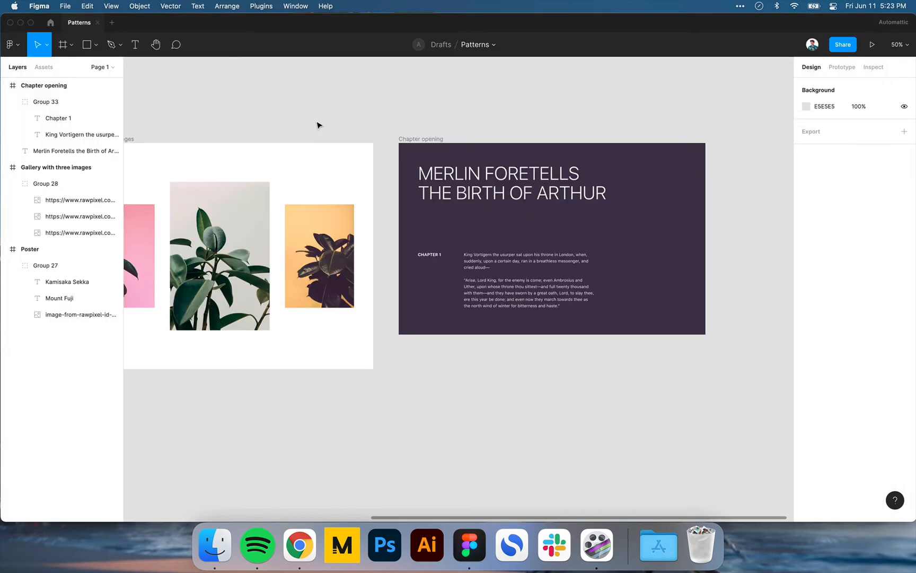
scroll(471, 108, "right", 3)
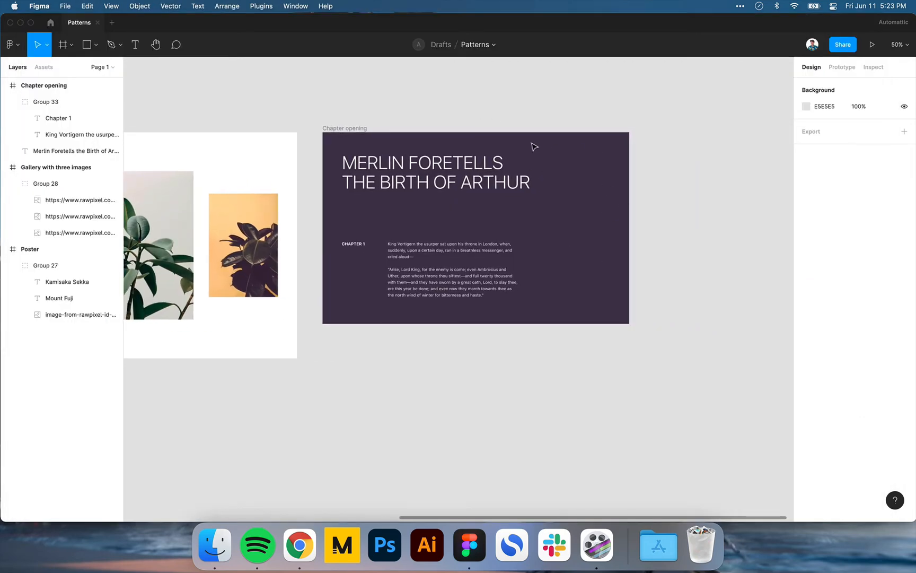
- In the WordPress editor, insert a Group block below the title and set its alignment to Full width
key("super+Tab")
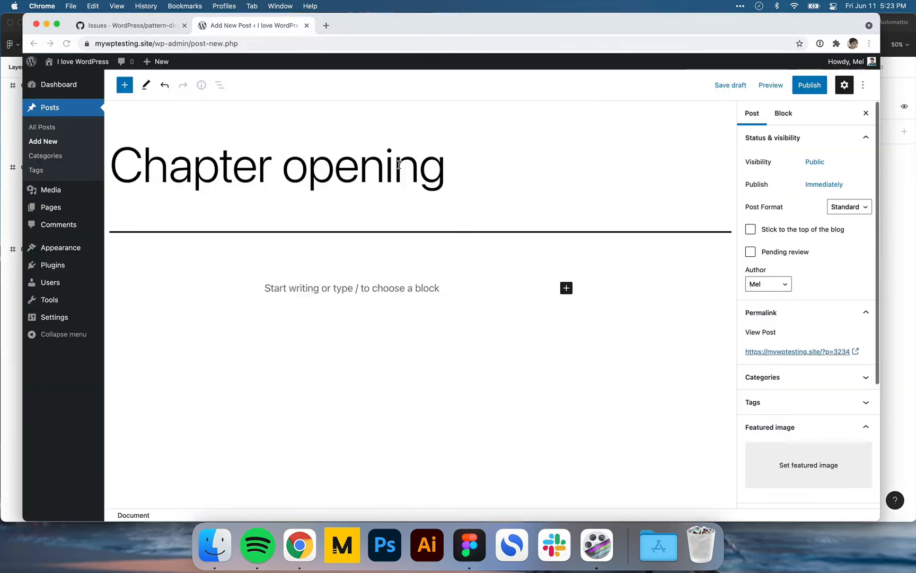
left_click(385, 281)
type("/group")
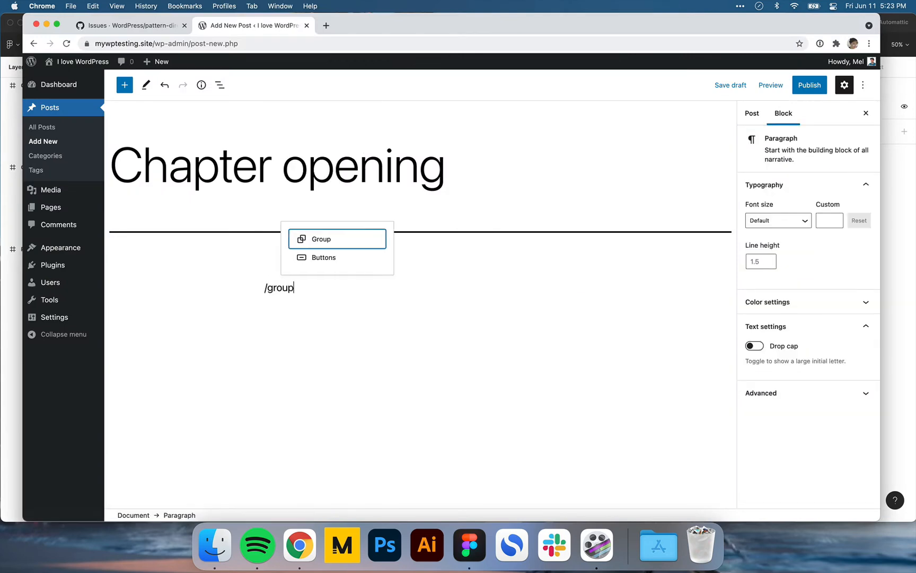
key("Return")
left_click(400, 307)
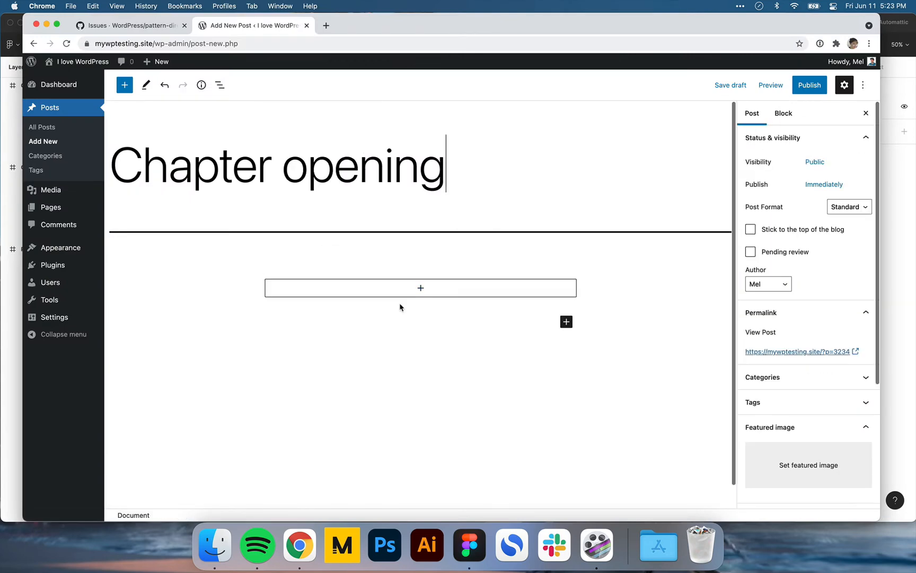
left_click(399, 288)
left_click(313, 267)
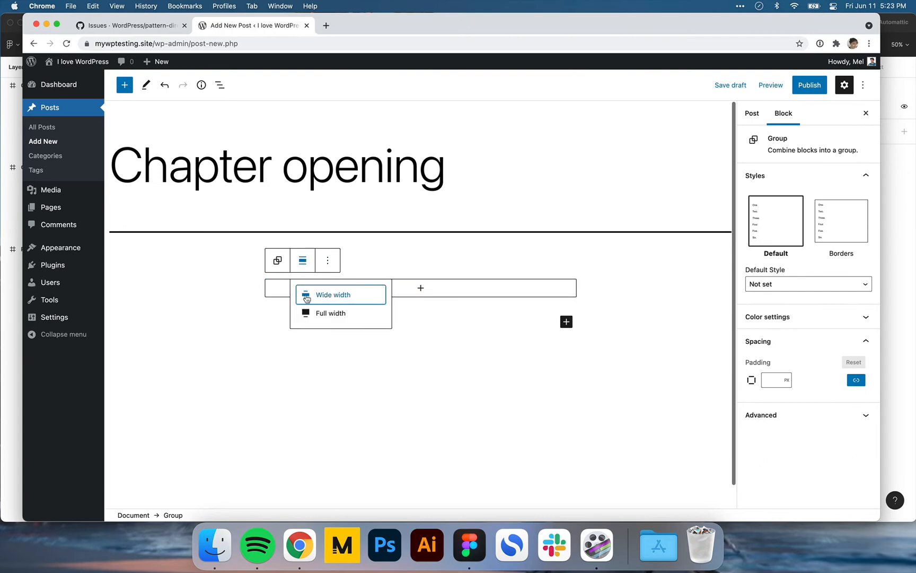
left_click(308, 313)
- Switch to Figma and try to copy the Chapter opening frame's fill color code
key("super+Tab")
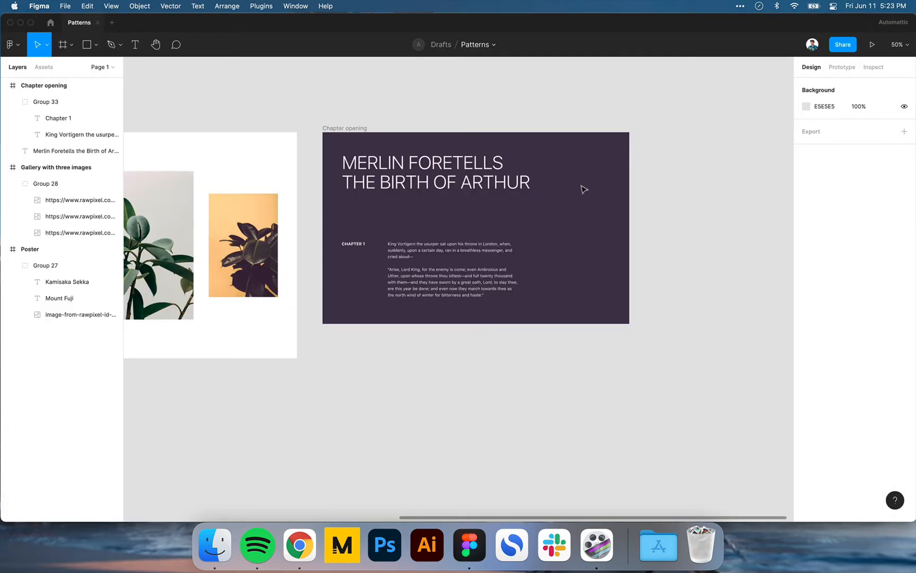
left_click(398, 136)
left_click(825, 341)
type("Chapter opening")
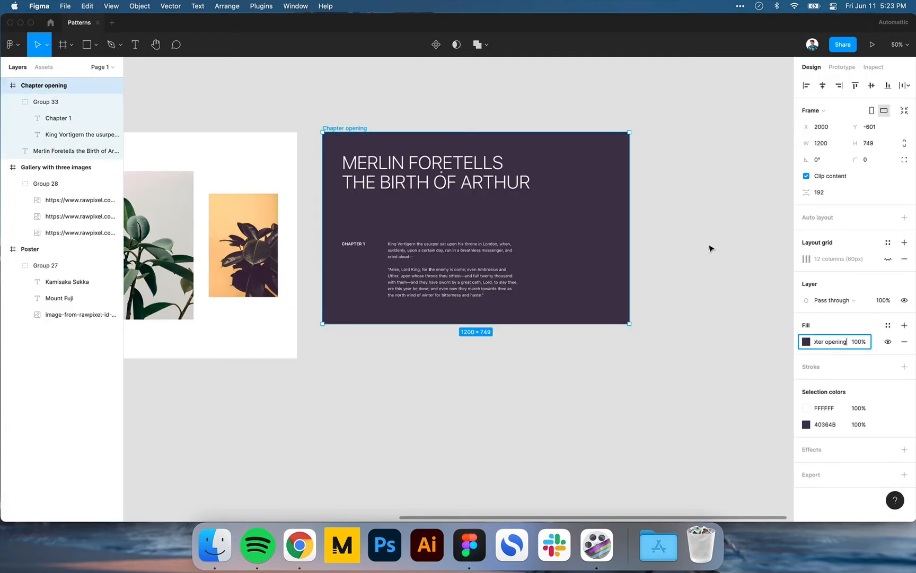
key("Return")
left_click(713, 280)
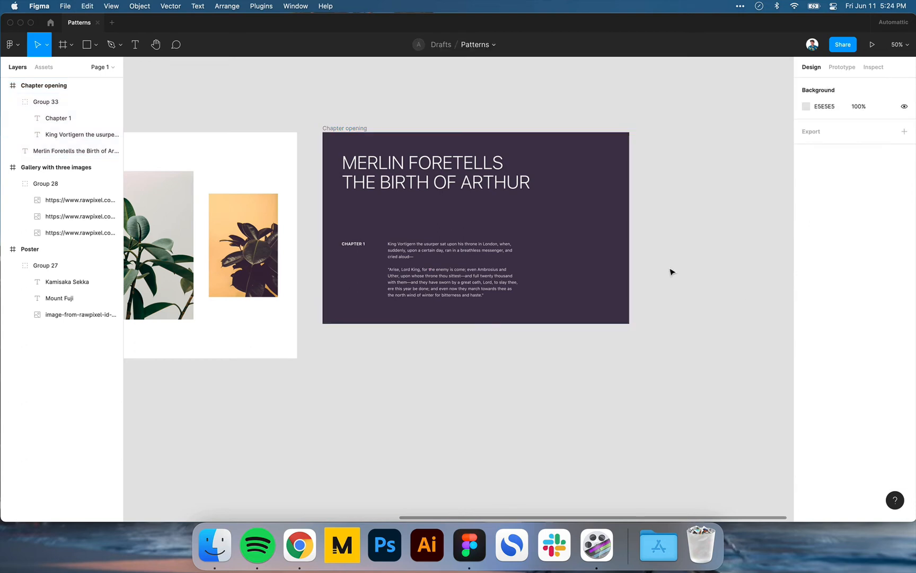
- Switch to the WordPress editor and set the Group block's background to the custom color #40364b
key("super+Tab")
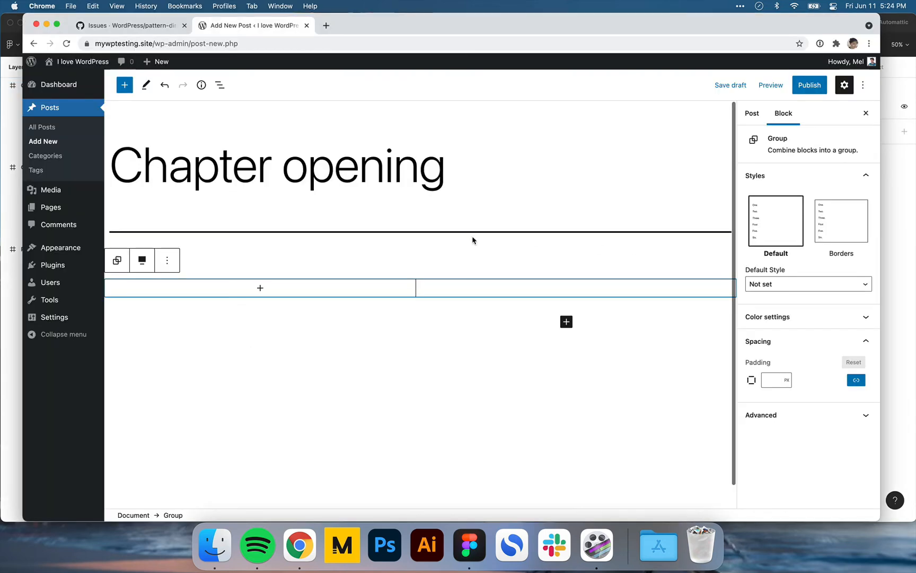
left_click(821, 318)
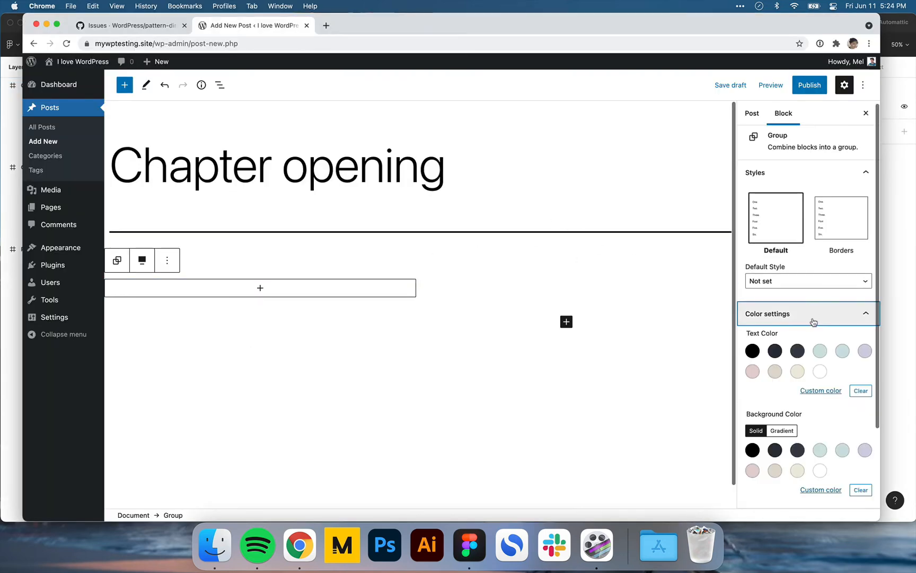
left_click(819, 490)
left_click(706, 457)
type("#41364b")
key("super+a")
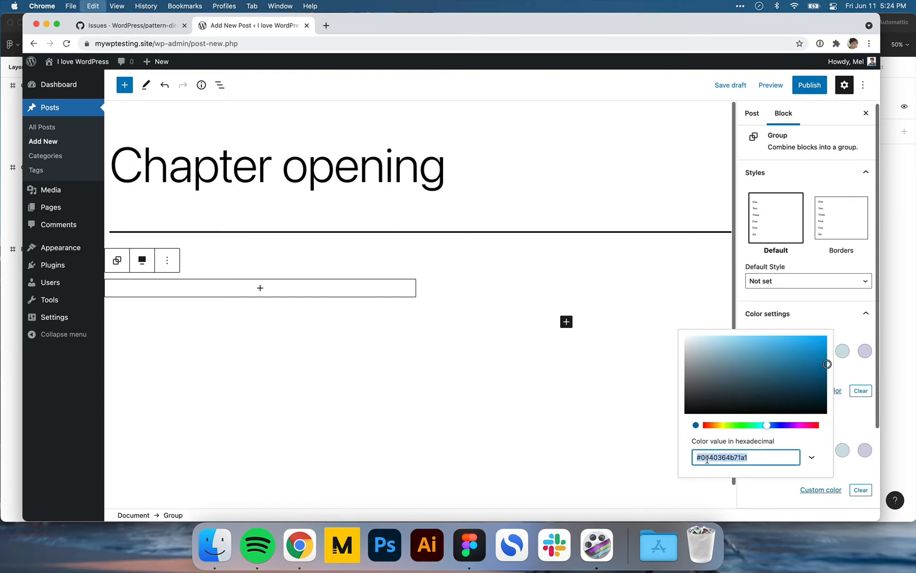
type("#41364b")
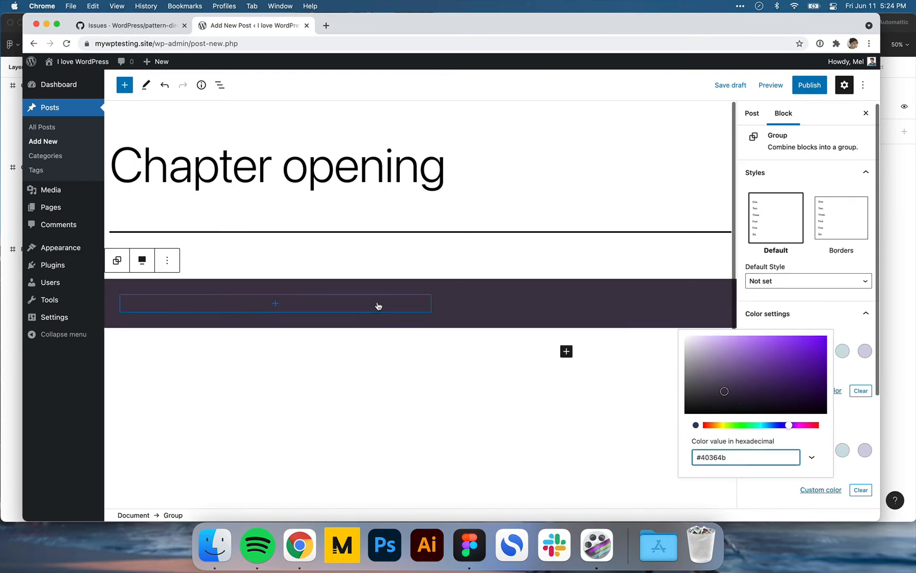
- Switch to Figma, copy the Chapter opening frame's large heading text, and return to the WordPress editor
key("super+Tab")
left_click(411, 165)
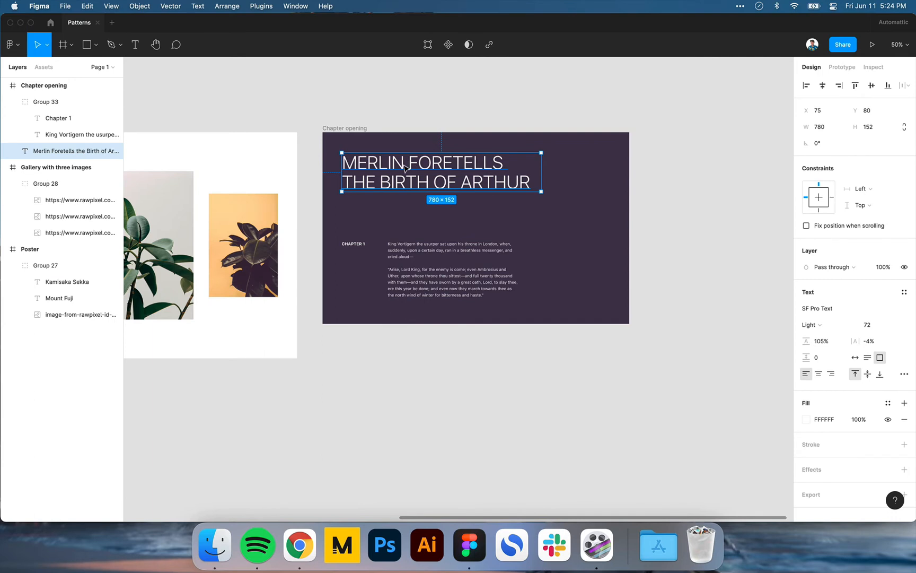
double_click(403, 163)
key("super+Tab")
- Insert a Heading block with a wider alignment inside the Group and fill it with "Merlin Foretells the Birth of Arthur"
left_click(286, 302)
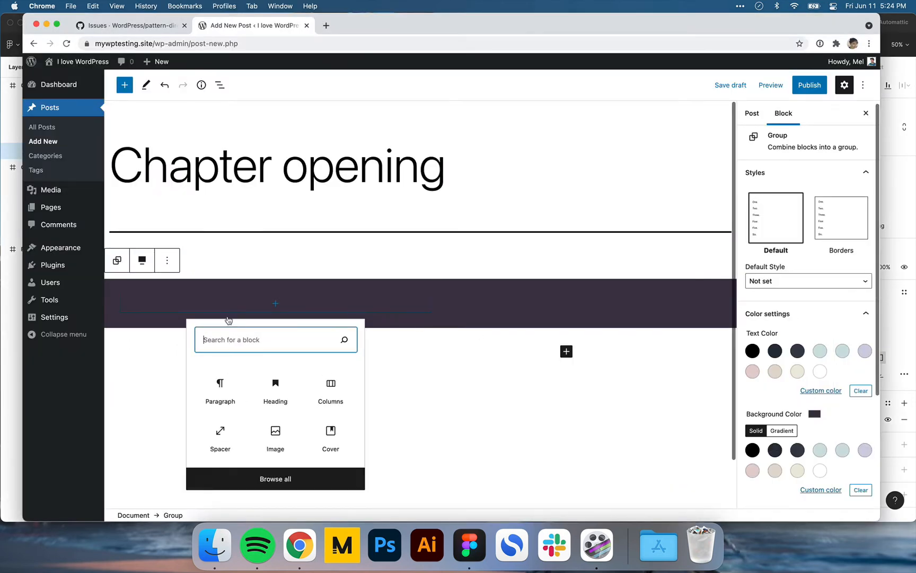
left_click(275, 386)
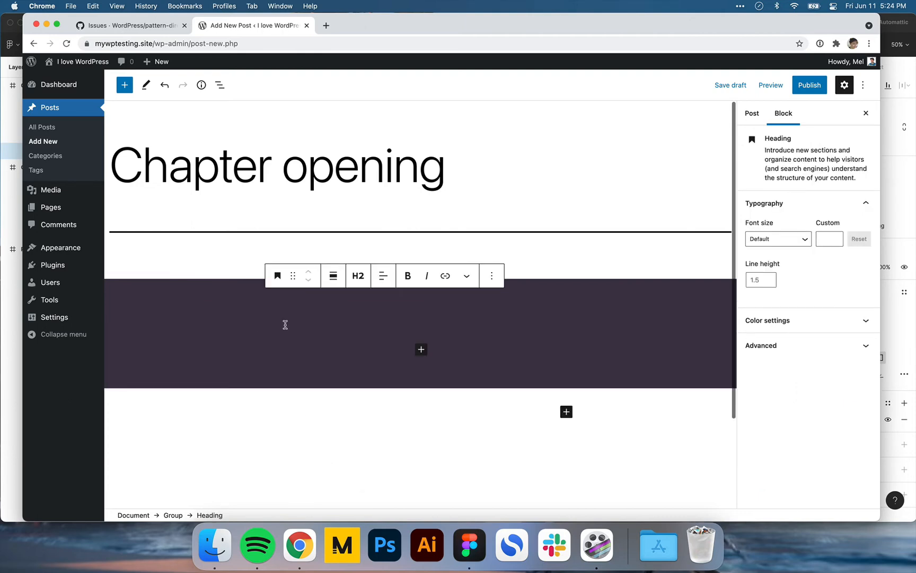
left_click(331, 285)
left_click(341, 311)
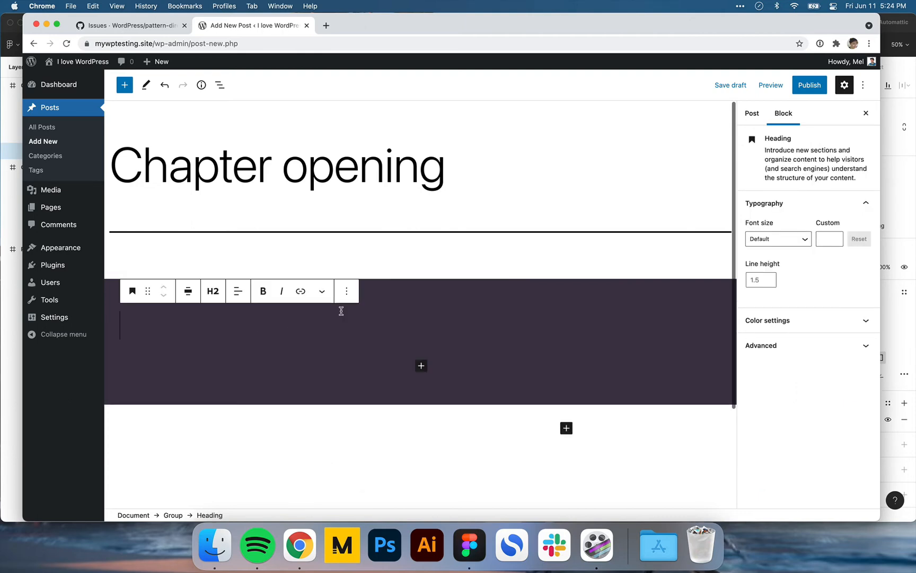
type("Merlin Foretells the Birth of Arthur")
- Open convertcase.com in a new browser tab to change the heading's letter case
triple_click(152, 325)
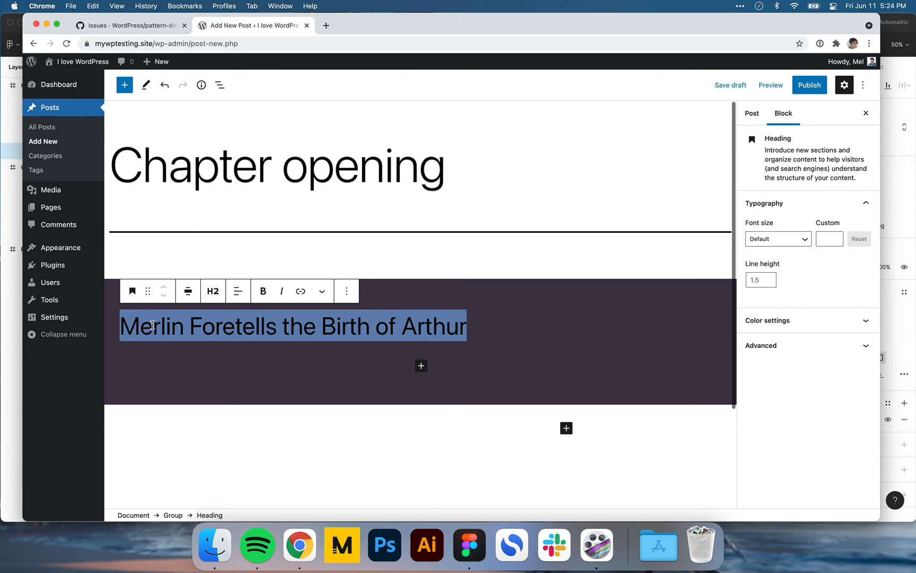
key("super+Tab")
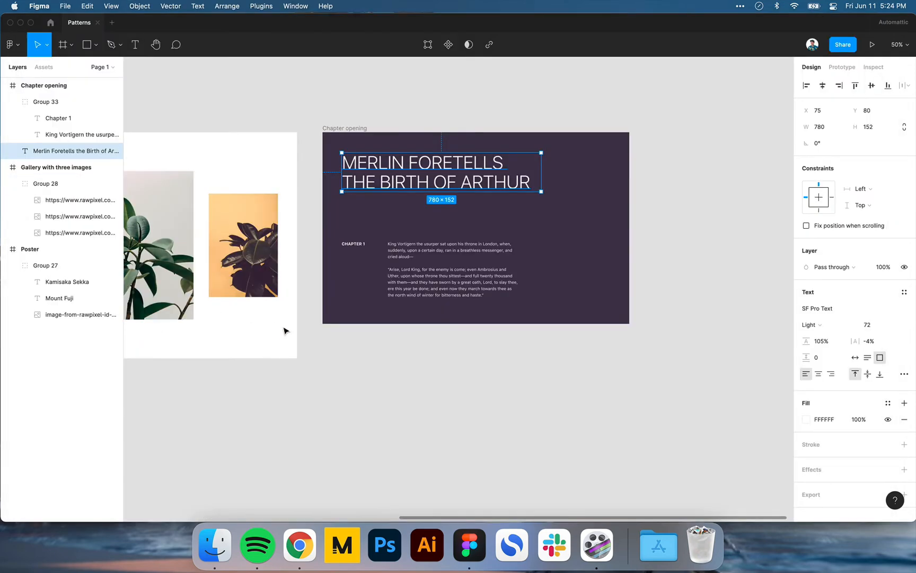
key("super+Tab")
key("super+t")
type("cov")
key("BackSpace")
key("super+a")
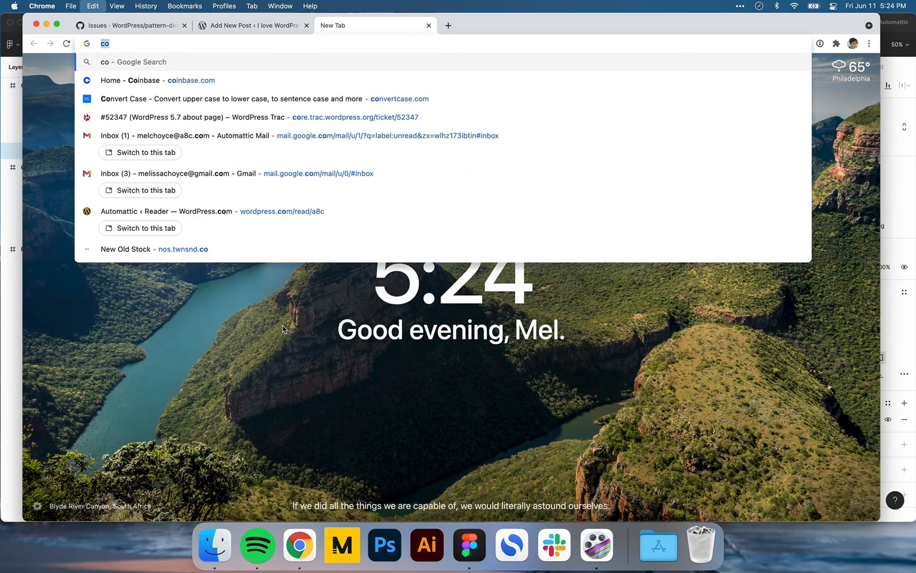
type("convertcase.com")
key("Return")
- Copy the heading text from Figma into the Convert case tool and convert it to UPPER CASE for copying
key("super+Tab")
double_click(403, 170)
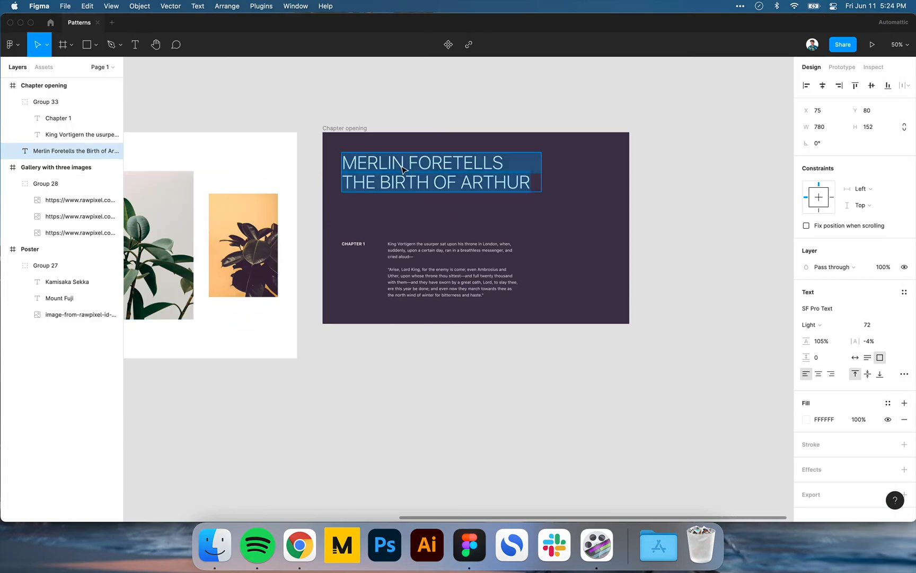
key("super+c")
key("super+Tab")
key("super+v")
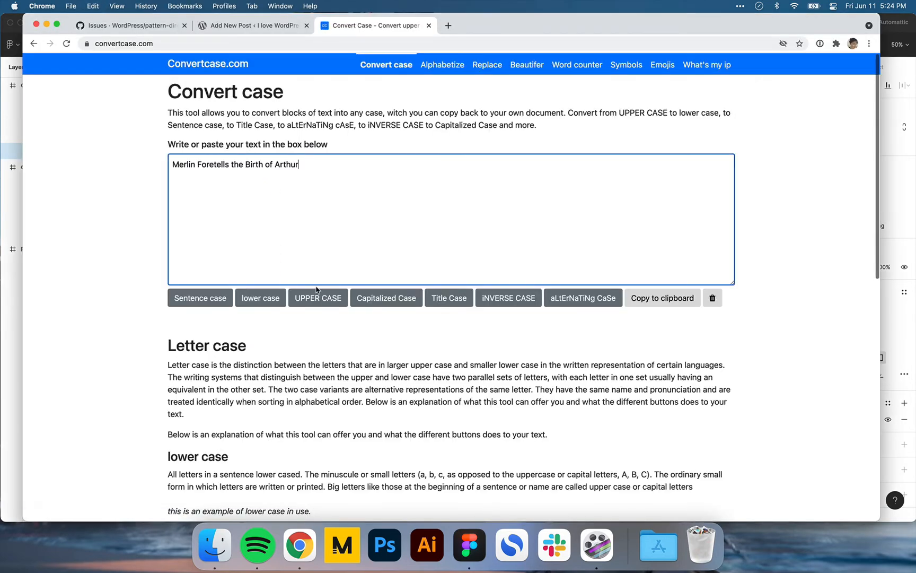
left_click(317, 290)
key("super+a")
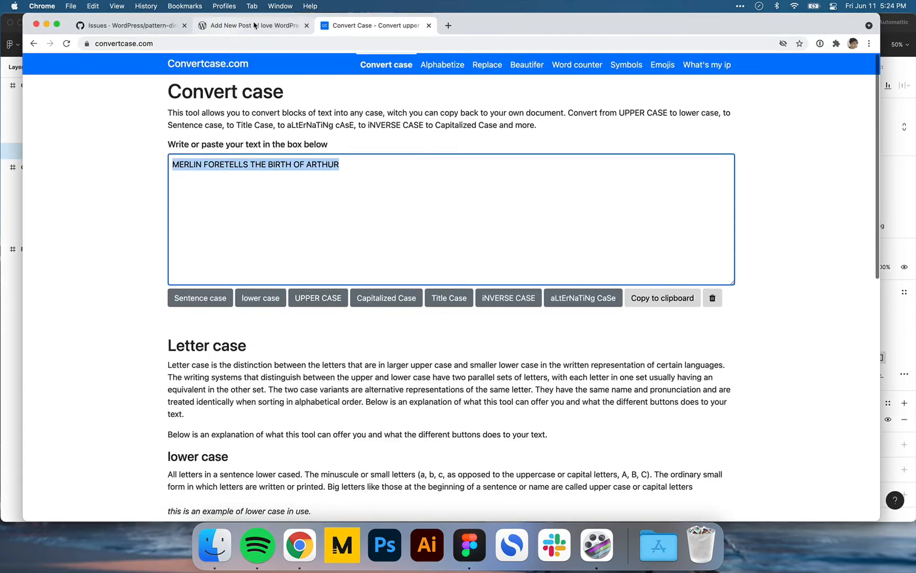
- Close the converter tab and replace the Heading block's text with "MERLIN FORETELLS THE BIRTH OF ARTHUR"
left_click(429, 25)
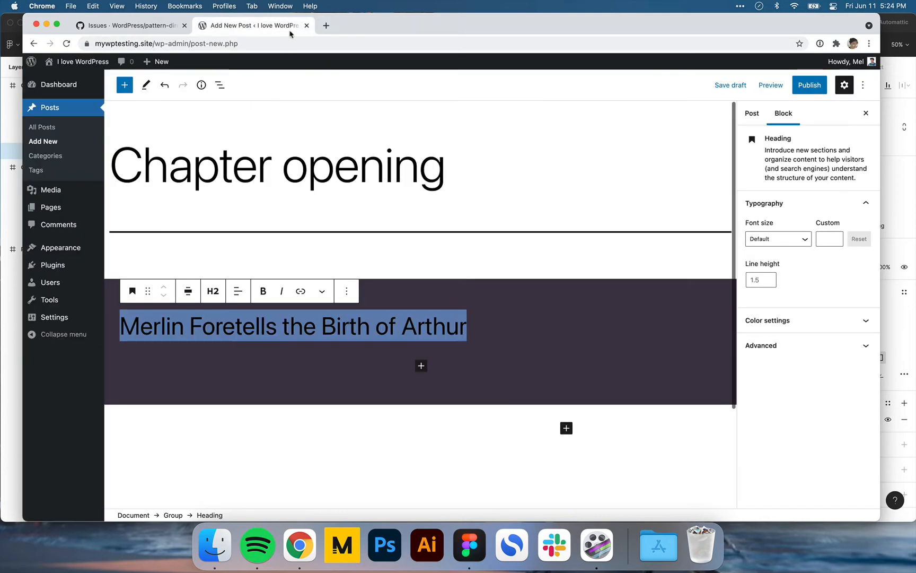
triple_click(421, 339)
key("super+v")
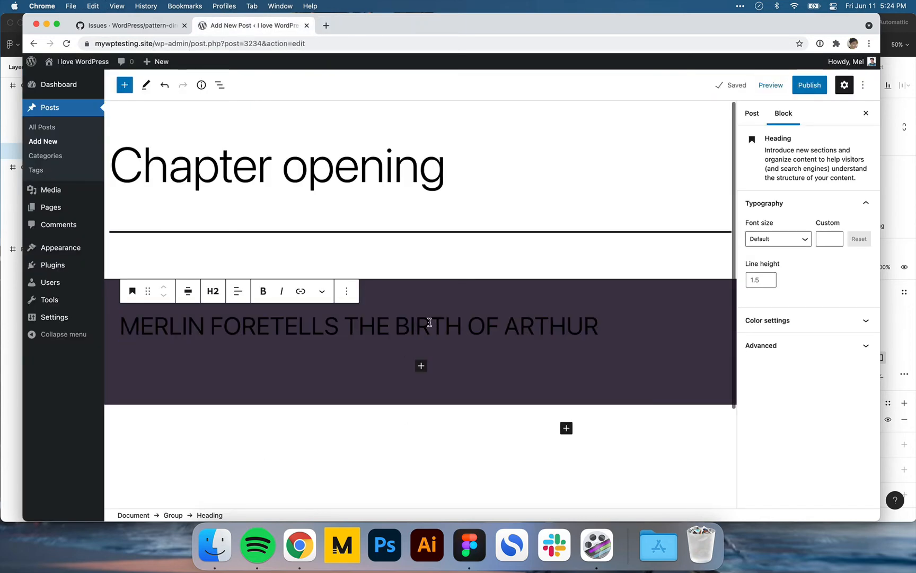
- Set the custom font size of the "MERLIN FORETELLS THE BIRTH OF ARTHUR" heading to 72
triple_click(487, 325)
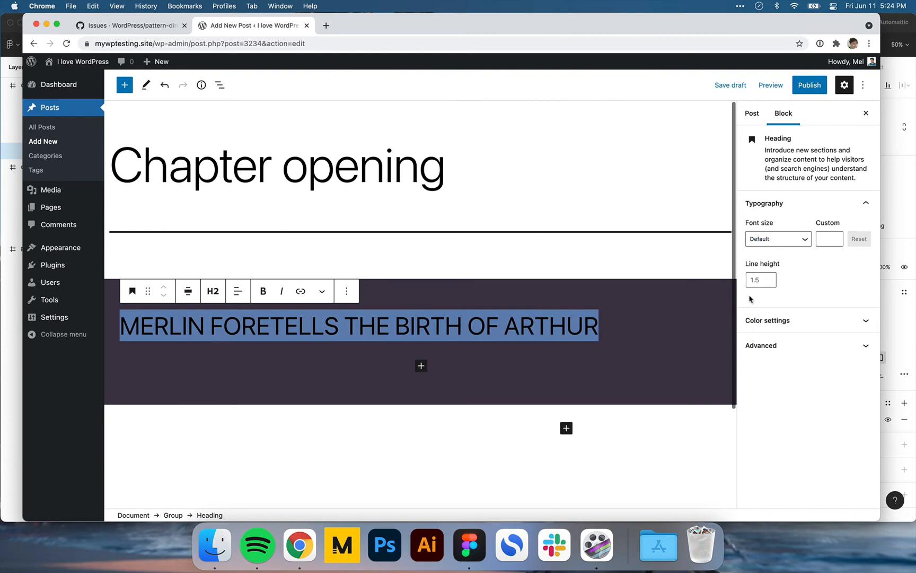
left_click(826, 238)
type("72")
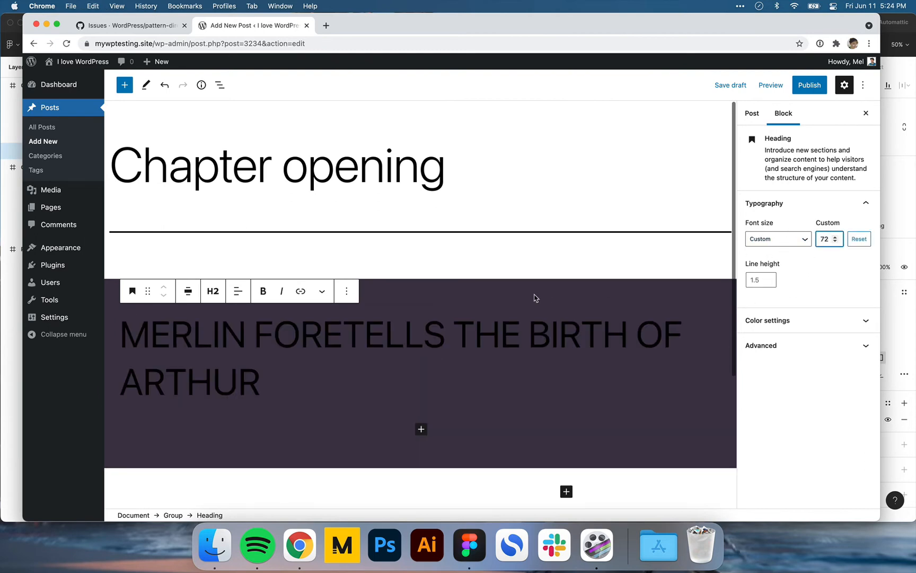
- Switch to Figma and copy the fill colour of the "Merlin Foretells the Birth of Arthur" title text
key("super+Tab")
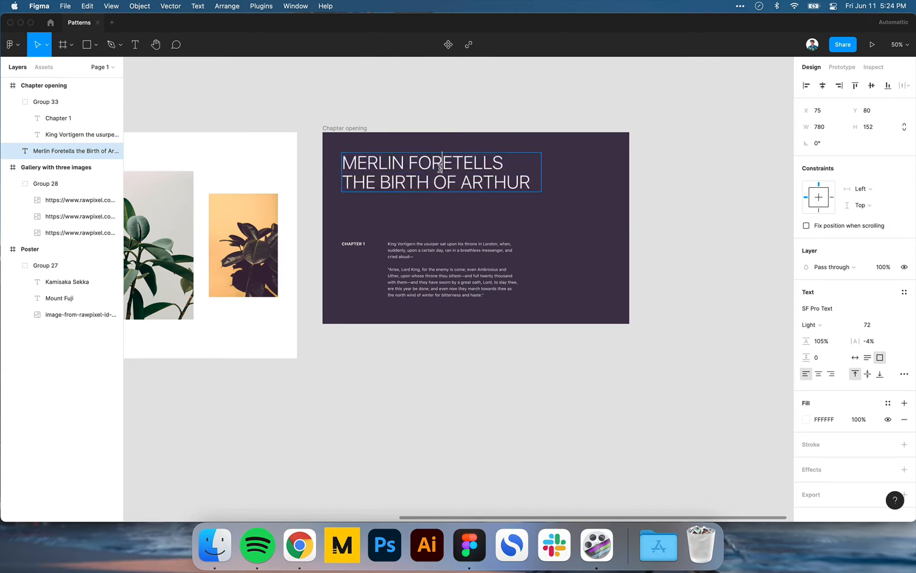
double_click(443, 162)
left_click(821, 419)
key("super+c")
key("super+Tab")
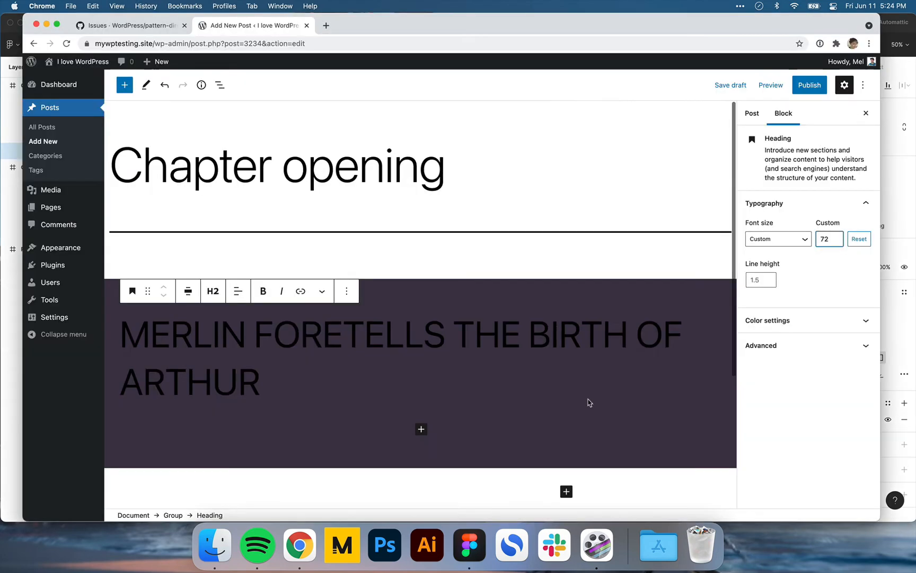
- Back in the WordPress editor in Chrome, set the heading's text colour to the custom value #ffffff
left_click(785, 321)
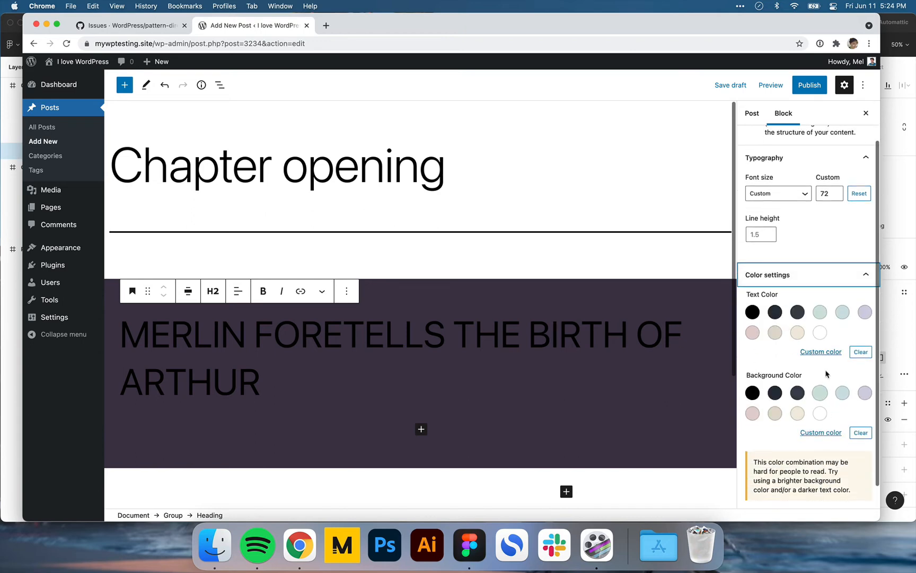
left_click(820, 352)
left_click(717, 493)
key("super+a")
key("super+v")
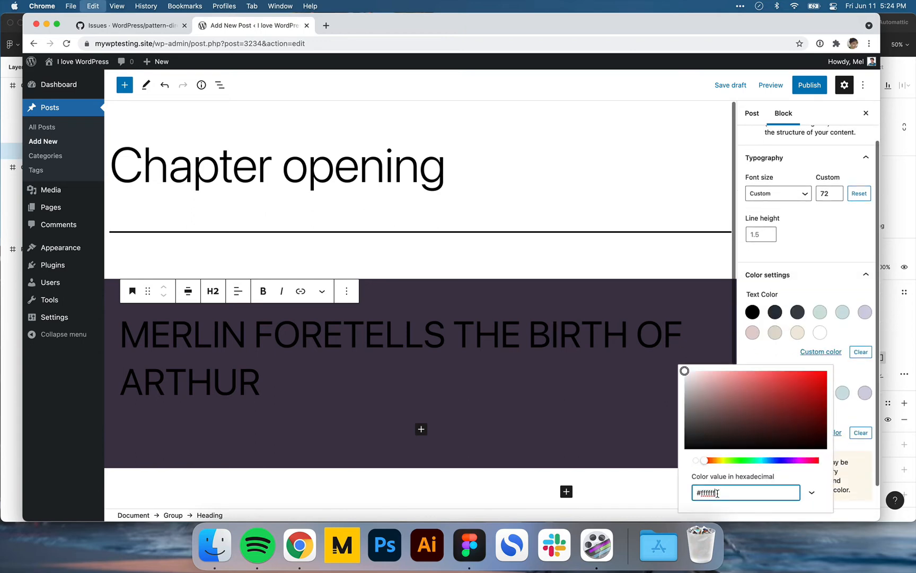
left_click(577, 424)
- Check the Chapter opening design in Figma, and insert a Columns block below the heading inside the dark group in WordPress
key("super+Tab")
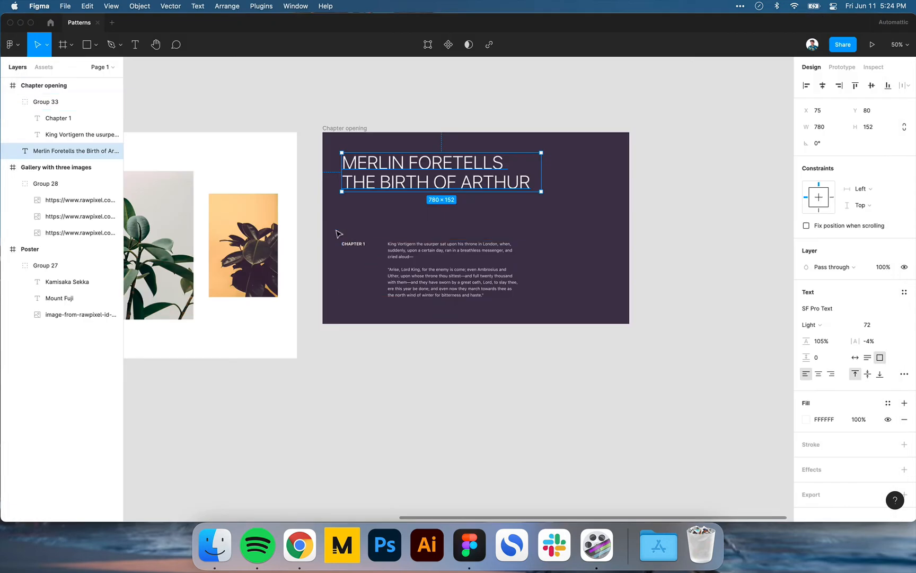
left_click(609, 220)
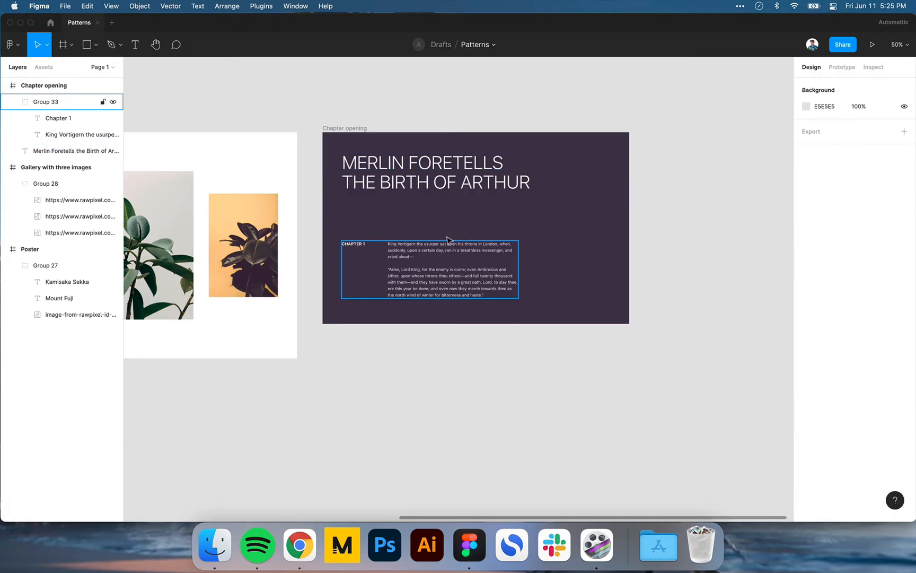
key("super+Tab")
scroll(395, 306, "down", 2)
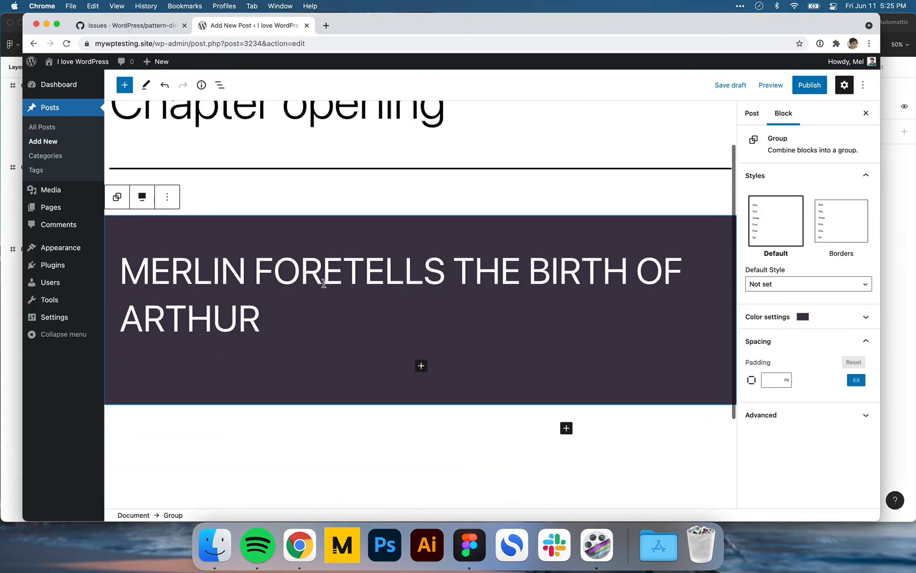
left_click(322, 282)
left_click(318, 360)
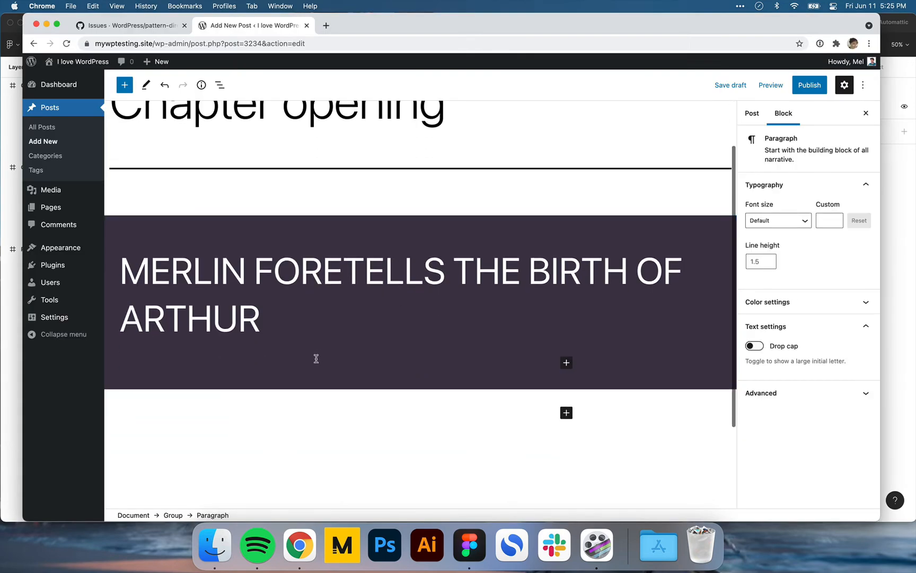
type("/colu")
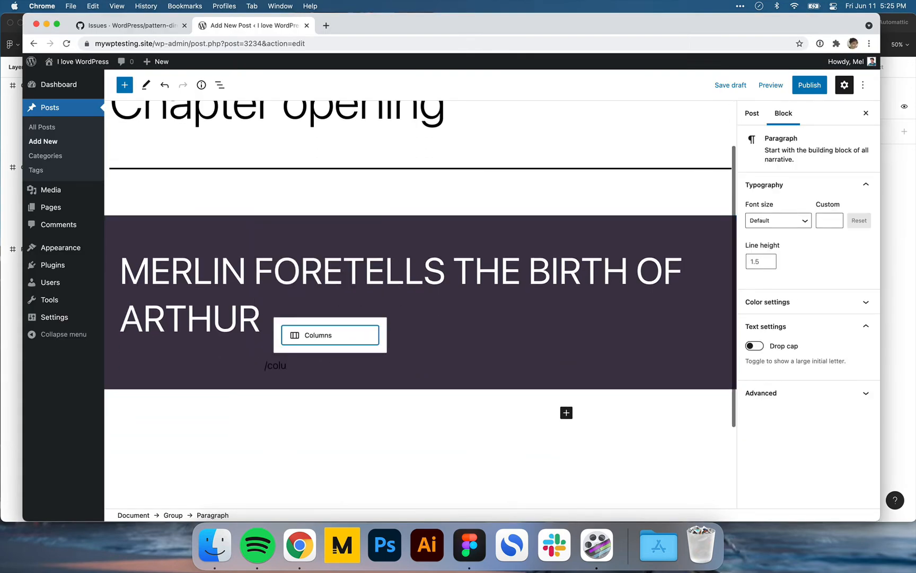
key("Return")
- Compare with the Figma design, give the Columns block the 70 / 30 layout and set it to wide width
key("super+Tab")
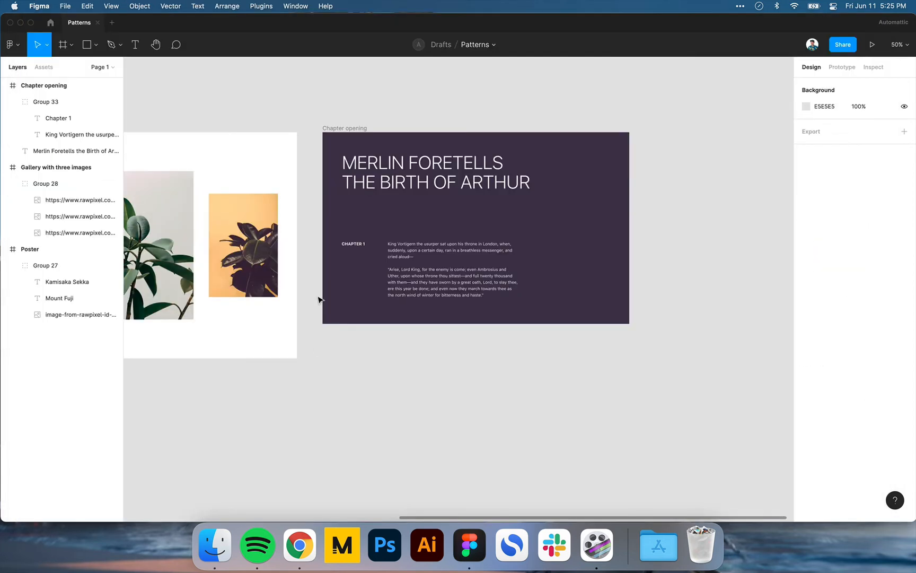
left_click_drag(337, 147, 550, 315)
key("super+Tab")
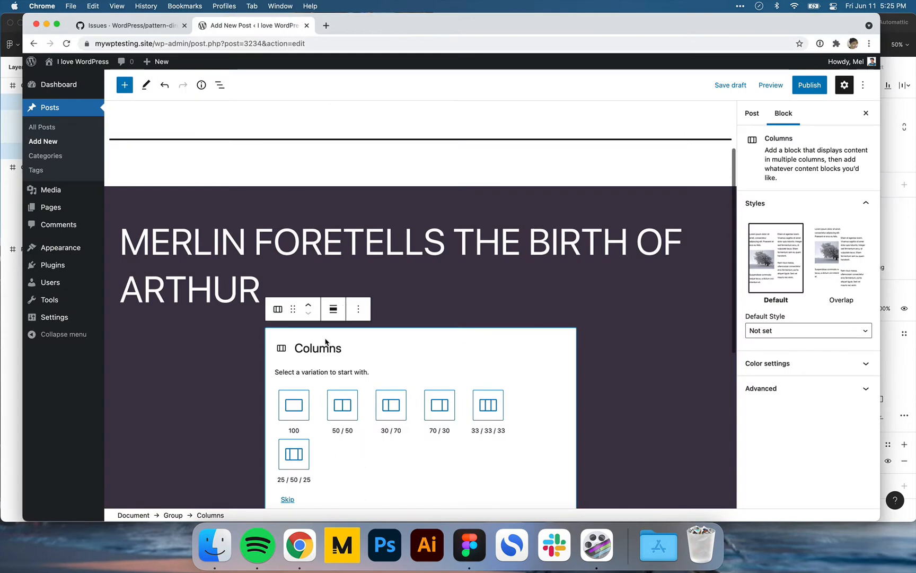
left_click(439, 324)
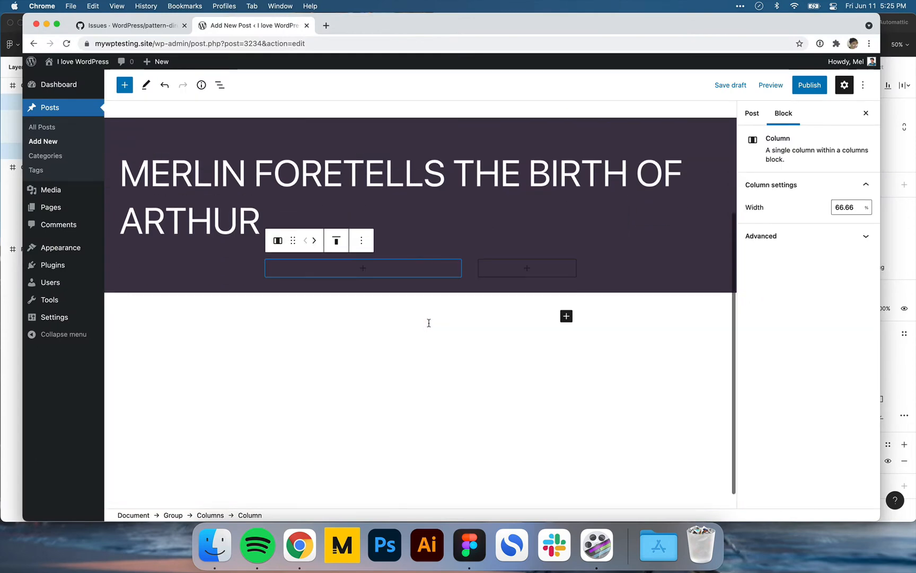
left_click(337, 242)
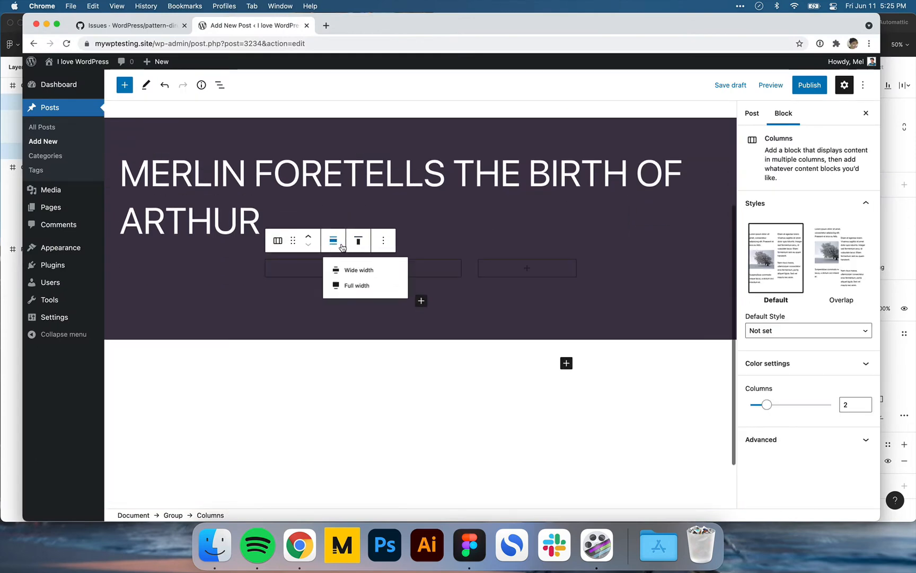
left_click(349, 276)
- Move the heading into the wider left column and compare the result with the Figma design
left_click(274, 175)
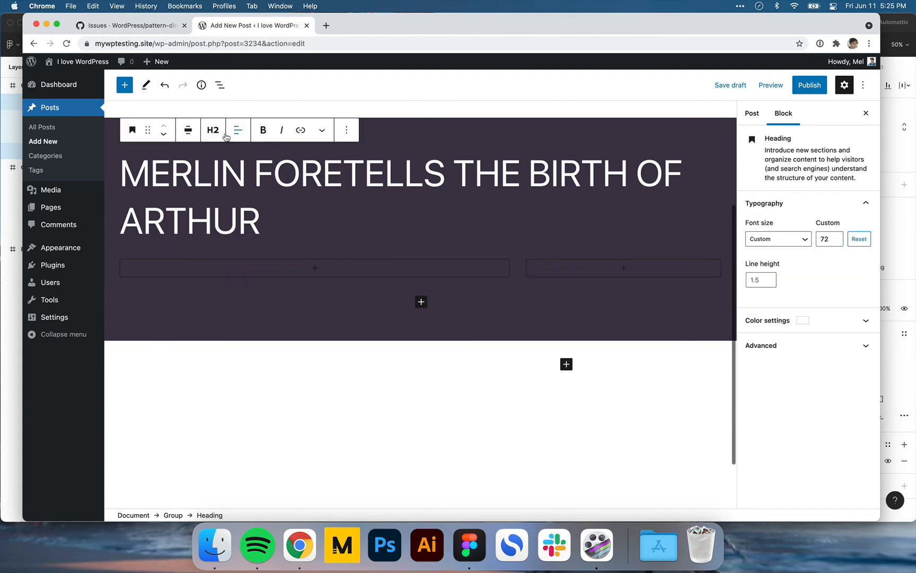
left_click_drag(148, 131, 253, 205)
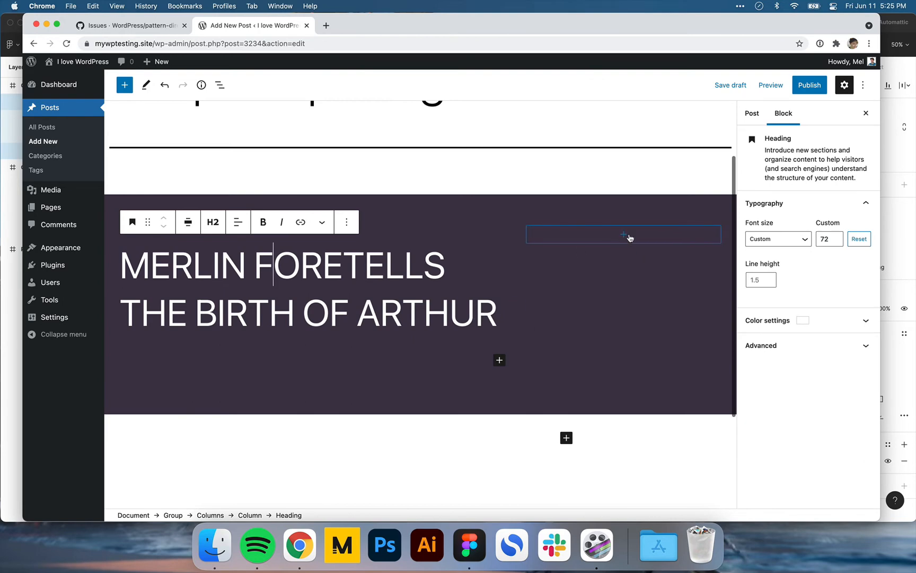
key("super+Tab")
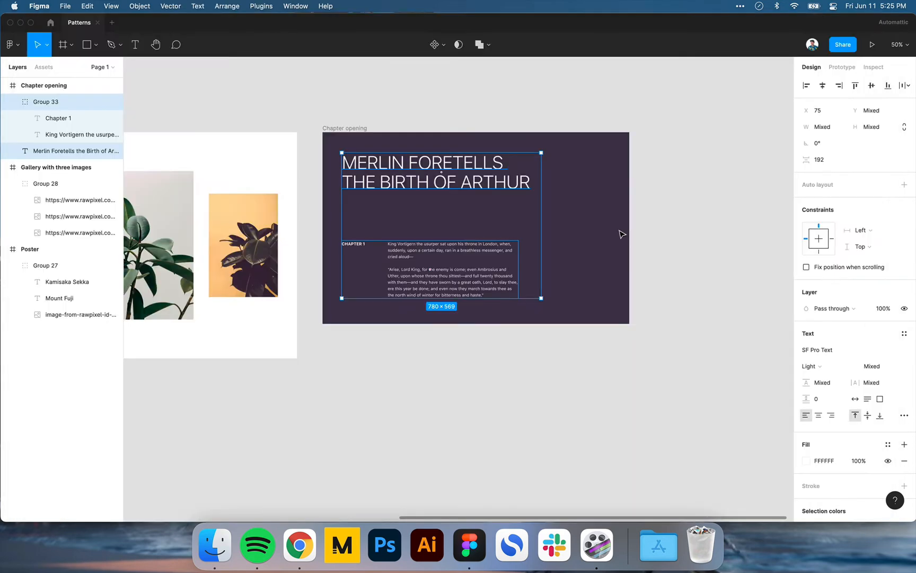
key("super+Tab")
- Examine in Figma how the title and the Chapter 1 text group are arranged and spaced
key("super+Tab")
left_click(373, 186)
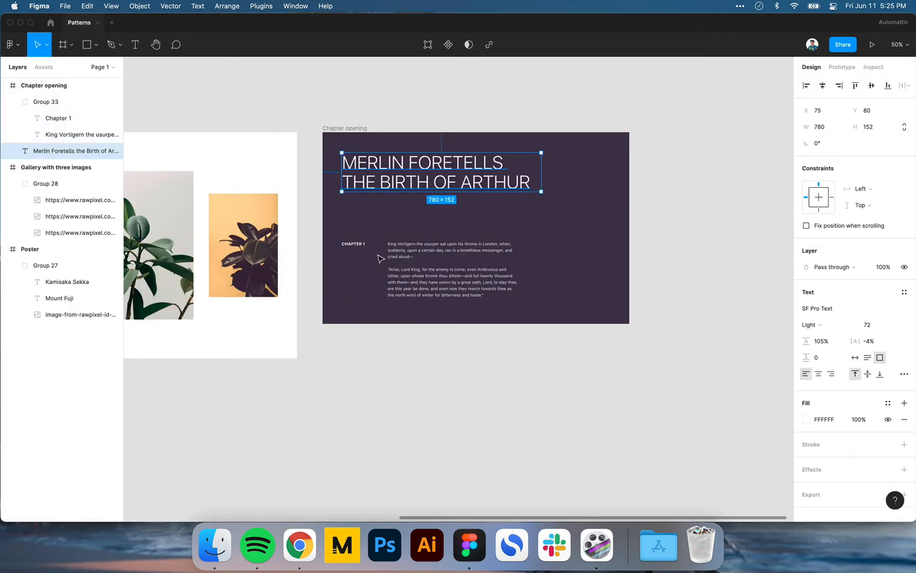
left_click(396, 251)
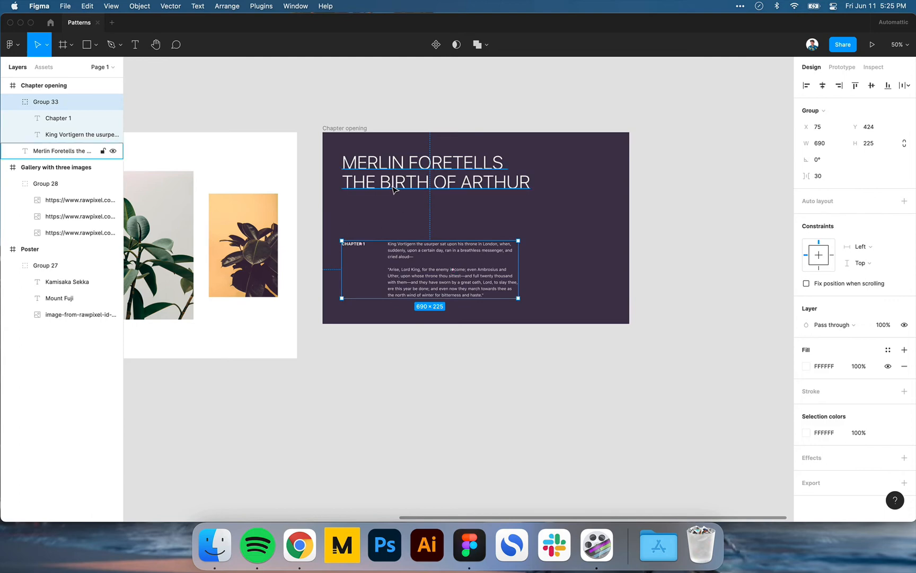
left_click(399, 227)
left_click(403, 180)
left_click(418, 247, "shift")
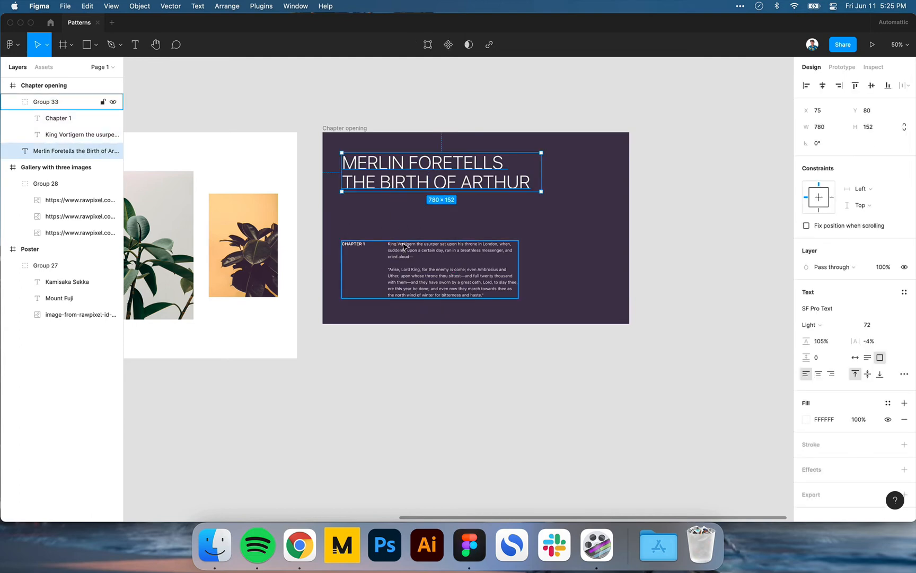
left_click(568, 253)
left_click(452, 181)
left_click(448, 268, "shift")
left_click(583, 237)
- Return to Chrome and add a Spacer block 200 pixels high below the heading in the left column
key("super+Tab")
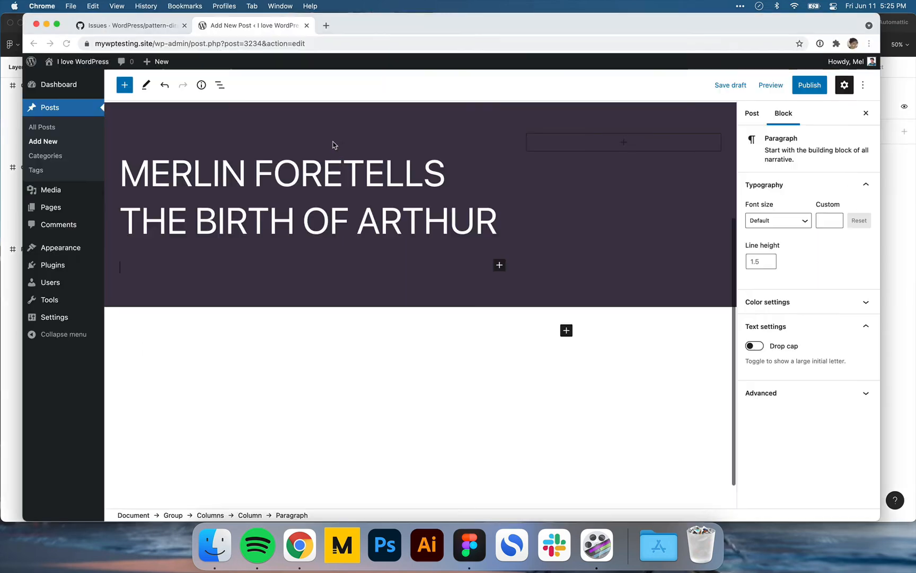
type("/spa")
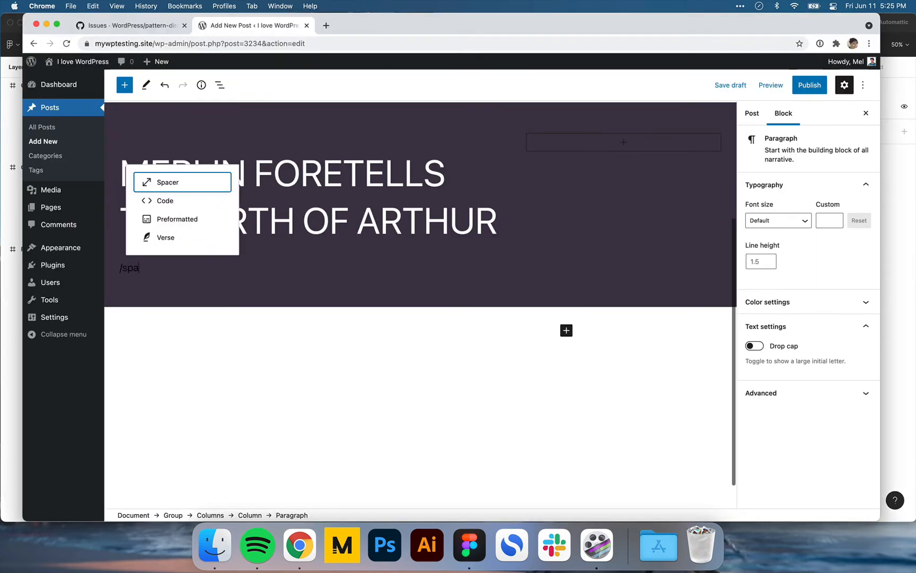
key("Return")
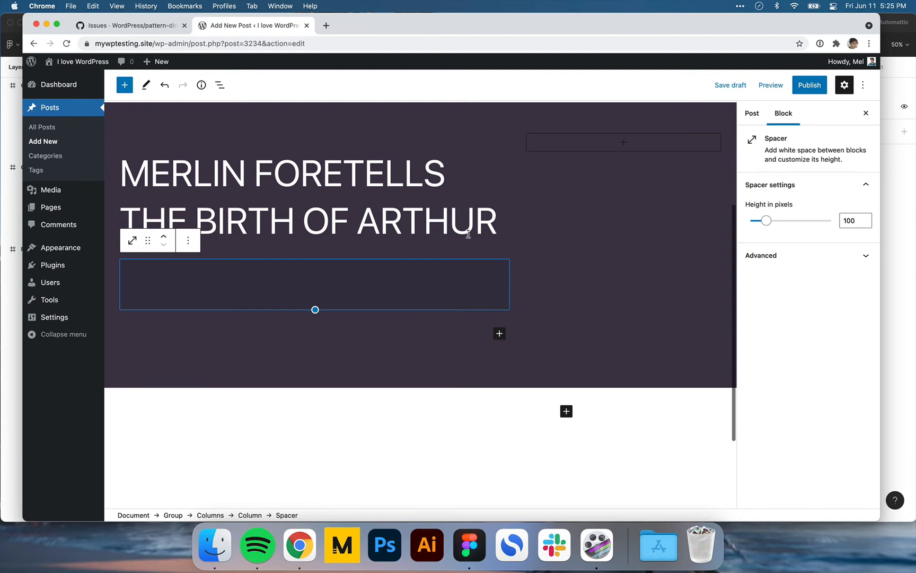
double_click(855, 220)
type("200")
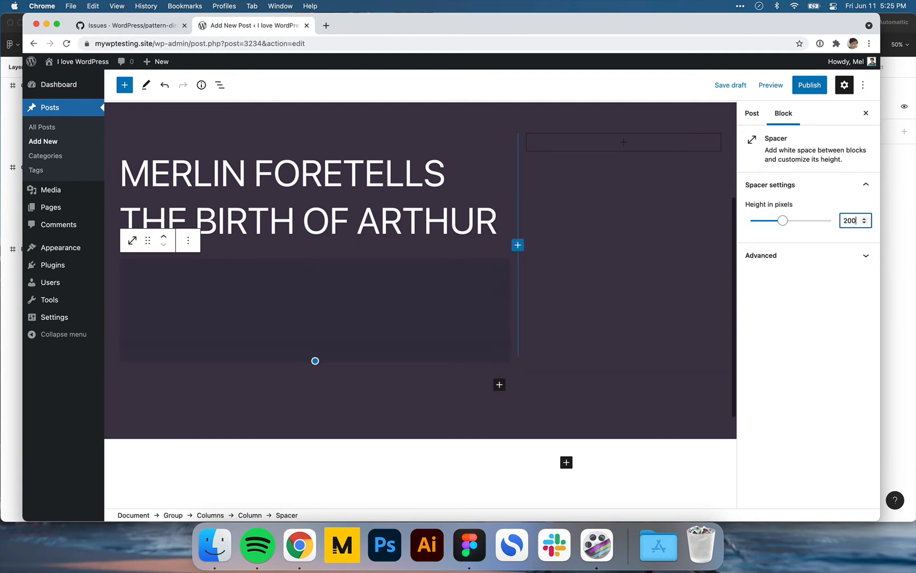
- Insert a nested Columns block with the 30 / 70 layout below the spacer, checking the chapter text group in Figma
left_click(402, 390)
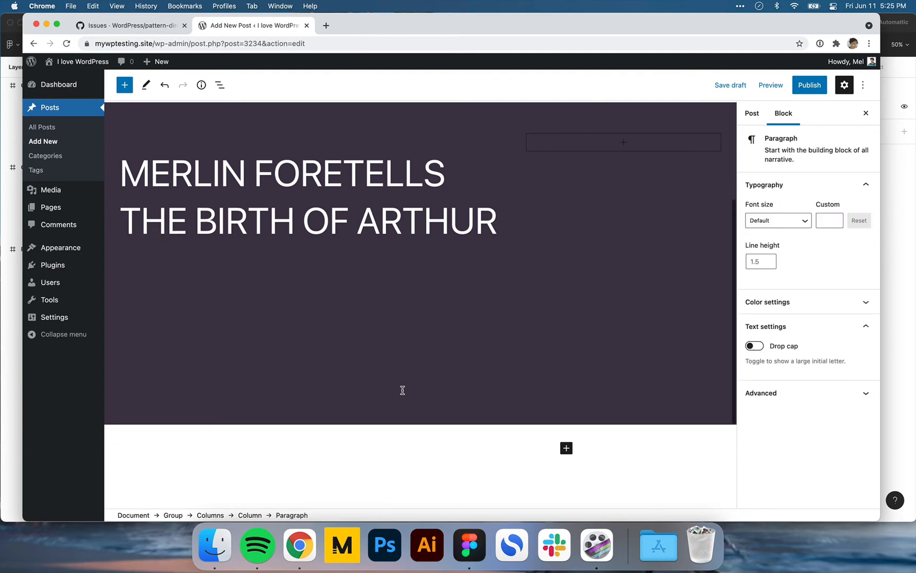
key("super+Tab")
left_click(418, 267)
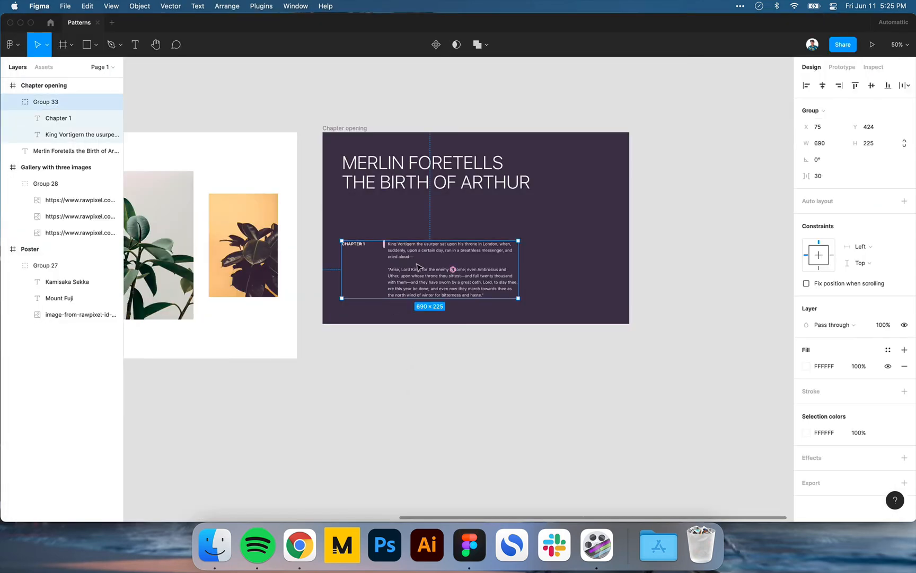
key("super+Tab")
type("/col")
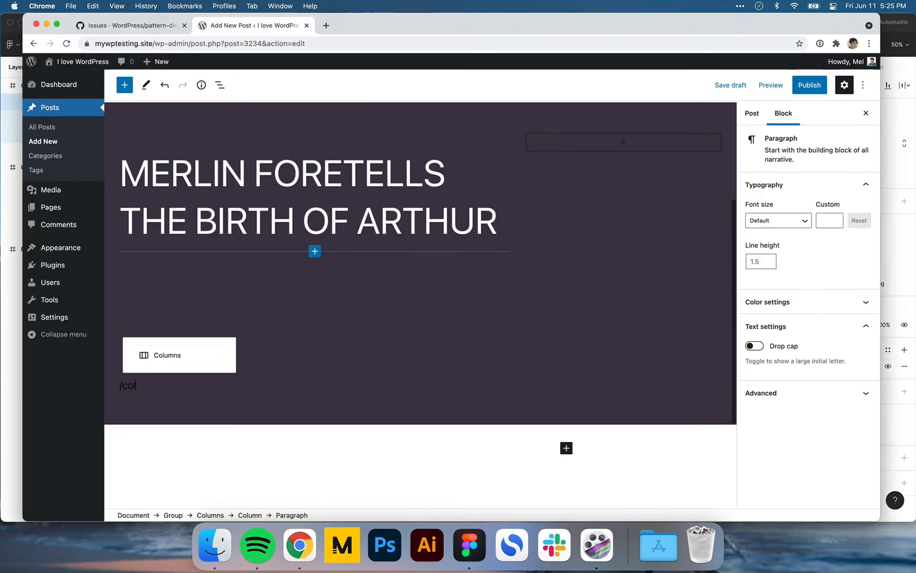
key("Return")
scroll(362, 279, "down", 3)
key("super+Tab")
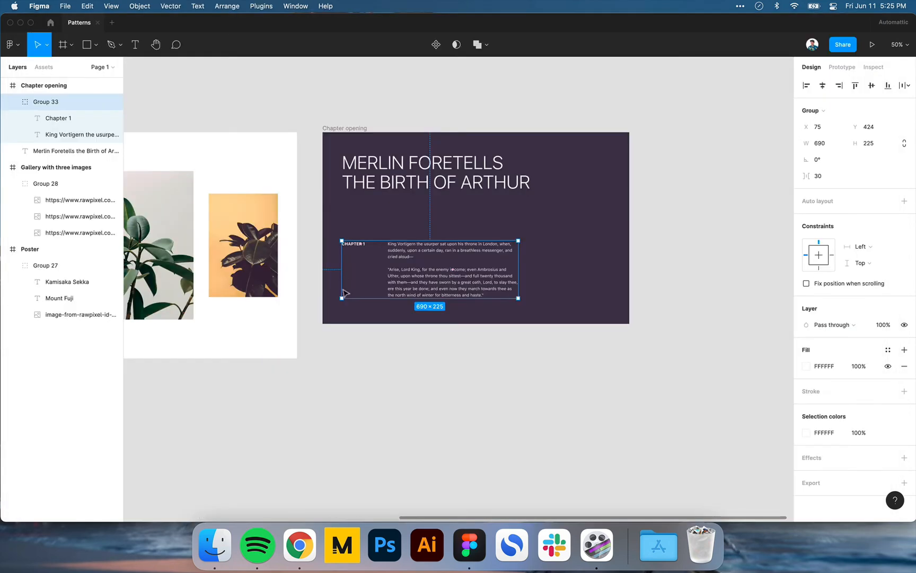
key("super+Tab")
left_click(254, 386)
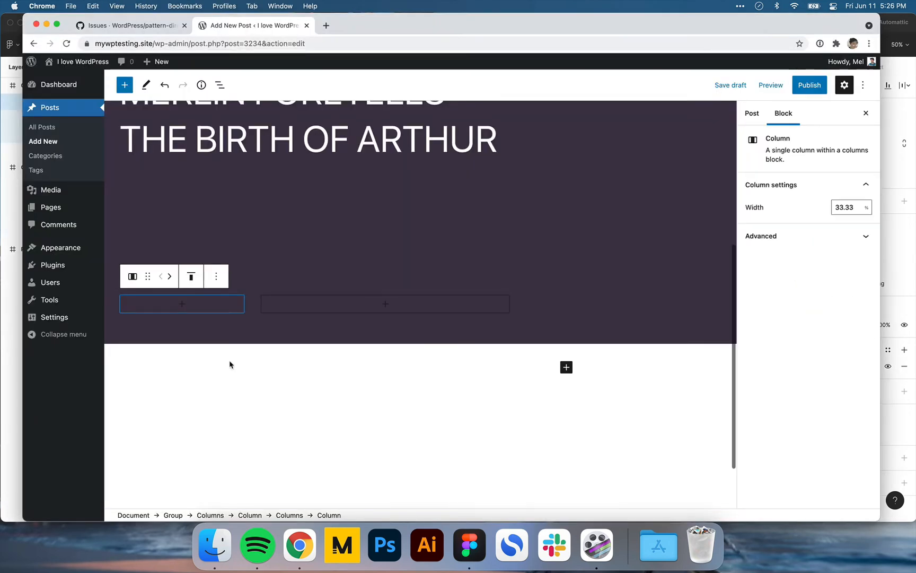
- Add a paragraph reading "CHAPTER 1" in the narrower left column of the nested Columns block
left_click(182, 304)
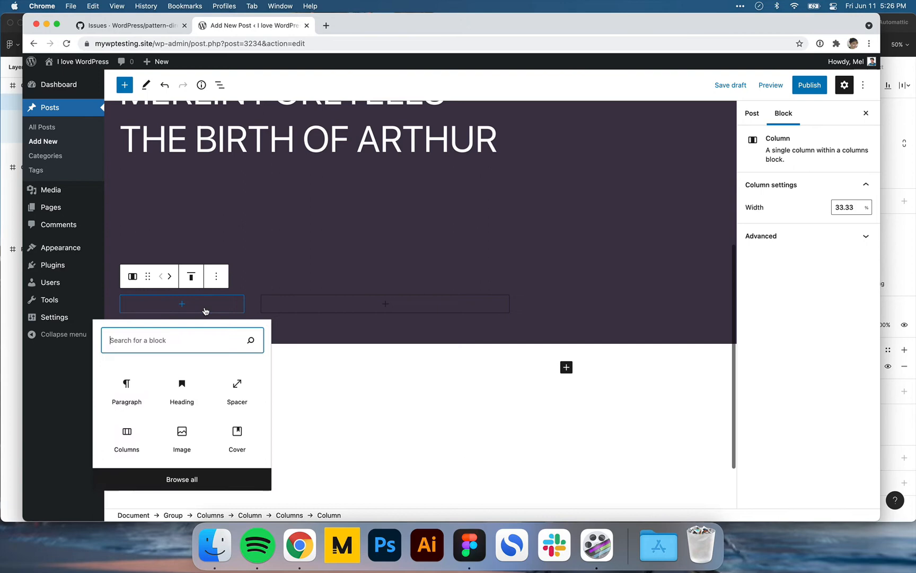
left_click(137, 399)
key("super+Tab")
key("super+Tab")
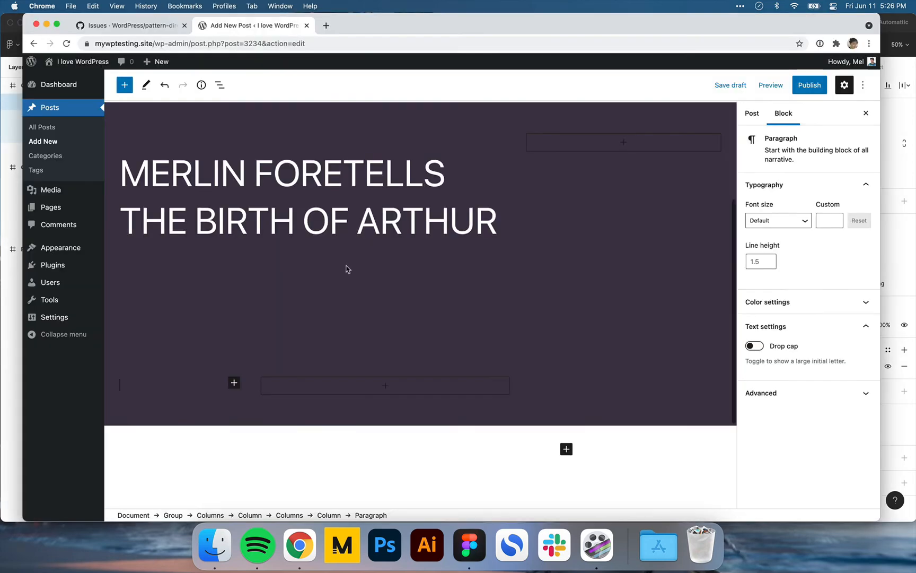
type("CHAPTER 1")
- Make the "CHAPTER 1" text bold and set its text colour to white from the palette
key("super+a")
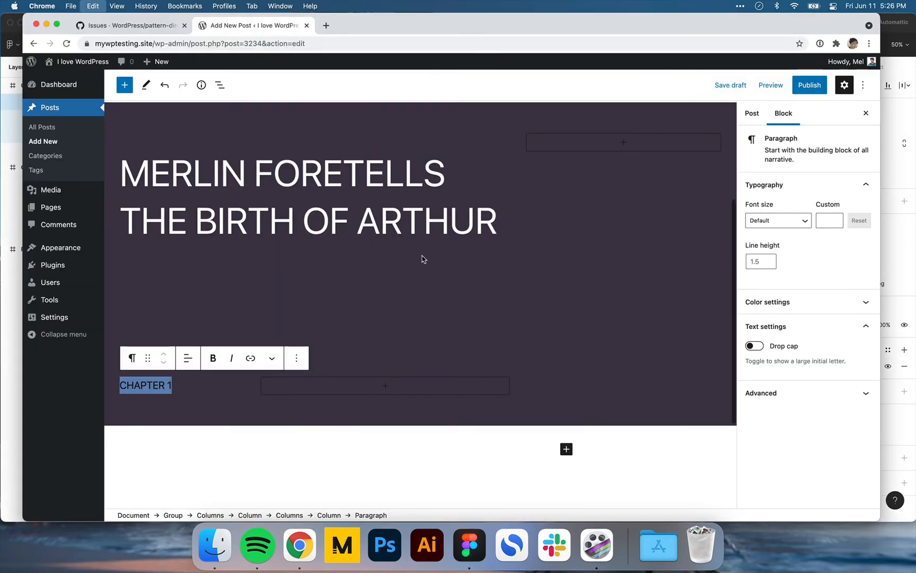
key("super+b")
left_click(803, 301)
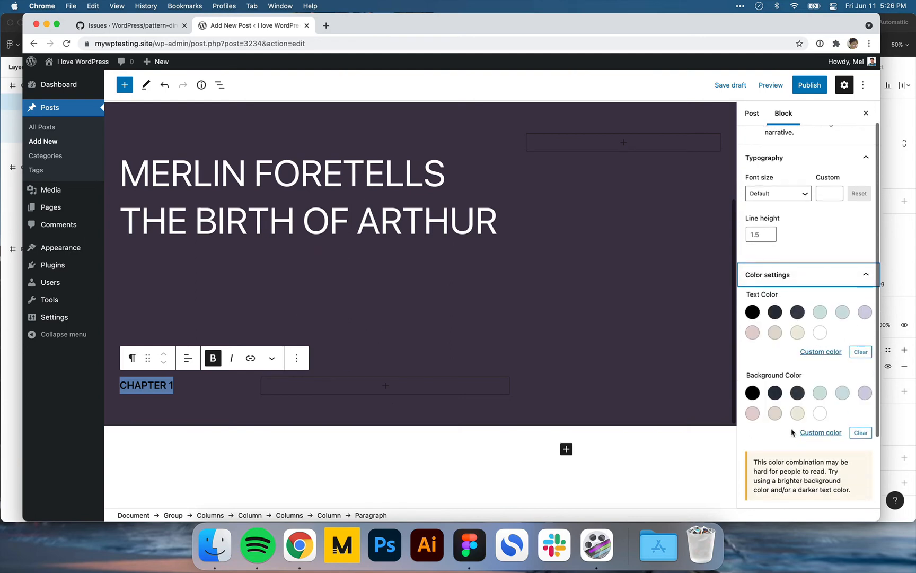
left_click(819, 333)
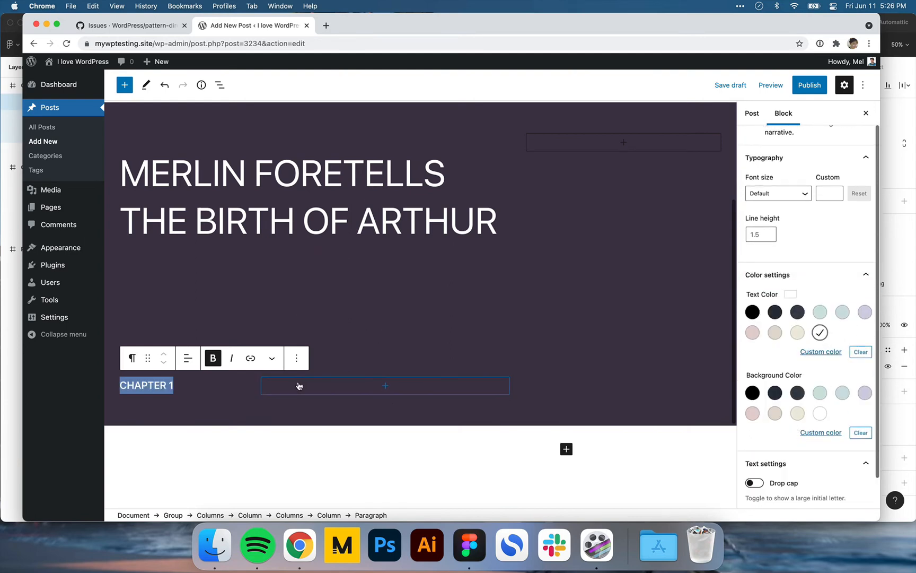
- Switch to Figma and copy the King Vortigern body text from the Chapter opening frame
key("super+Tab")
key("super+Tab")
key("super+Tab")
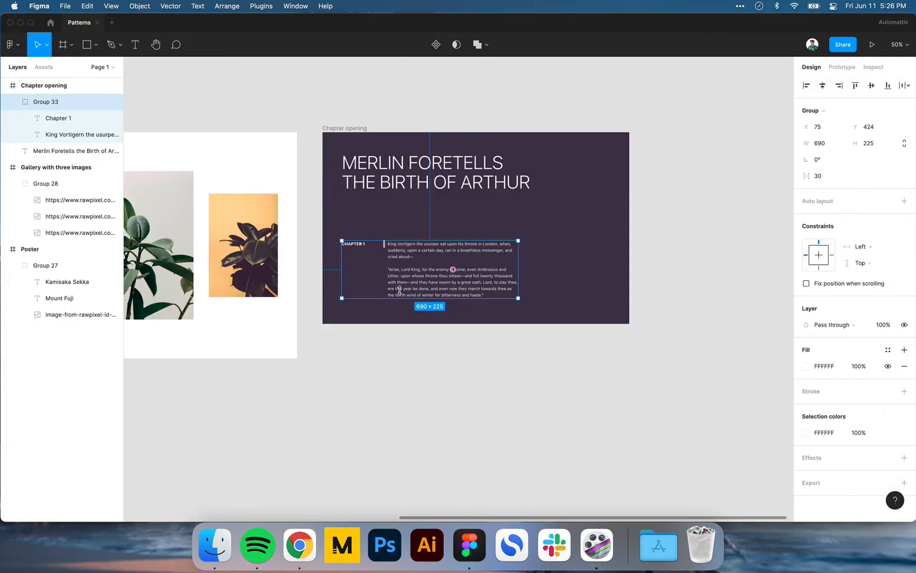
left_click(400, 286)
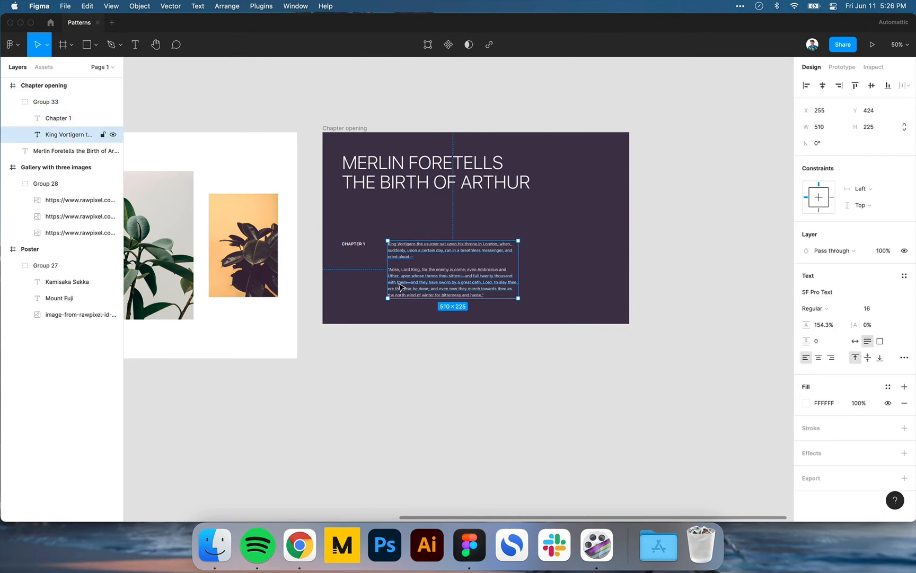
left_click(351, 244)
left_click(409, 256)
double_click(410, 254)
key("super+c")
- Return to Chrome and set the font size of the "CHAPTER 1" paragraph to 16
key("super+Tab")
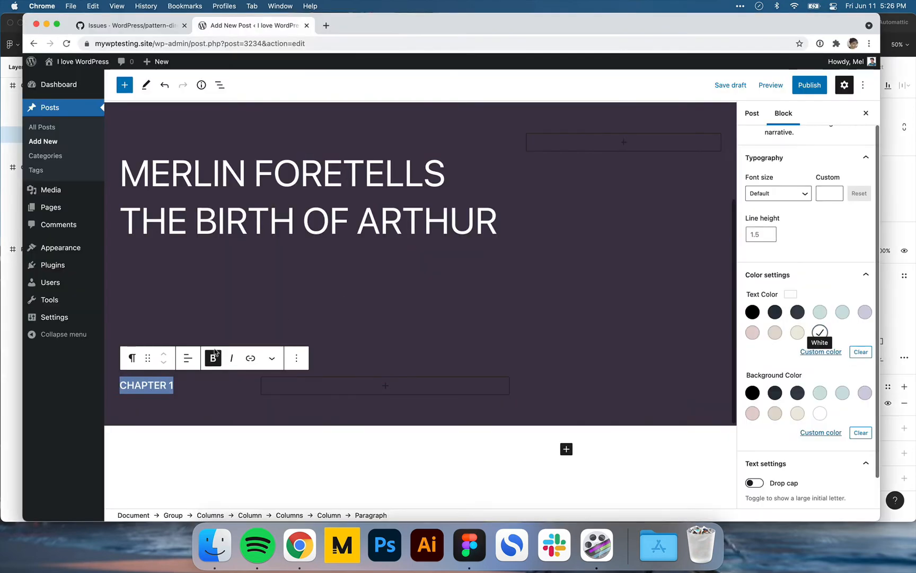
left_click(826, 194)
type("1")
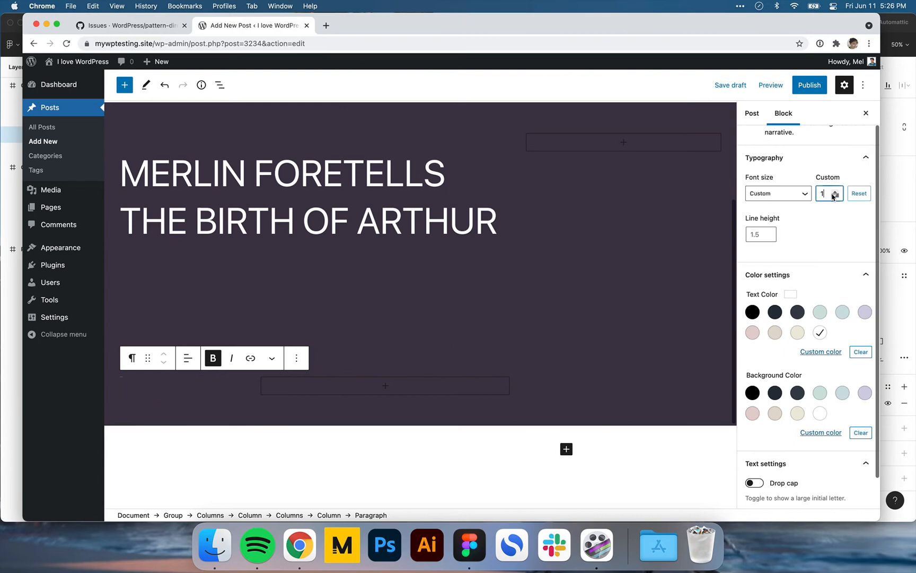
type("6")
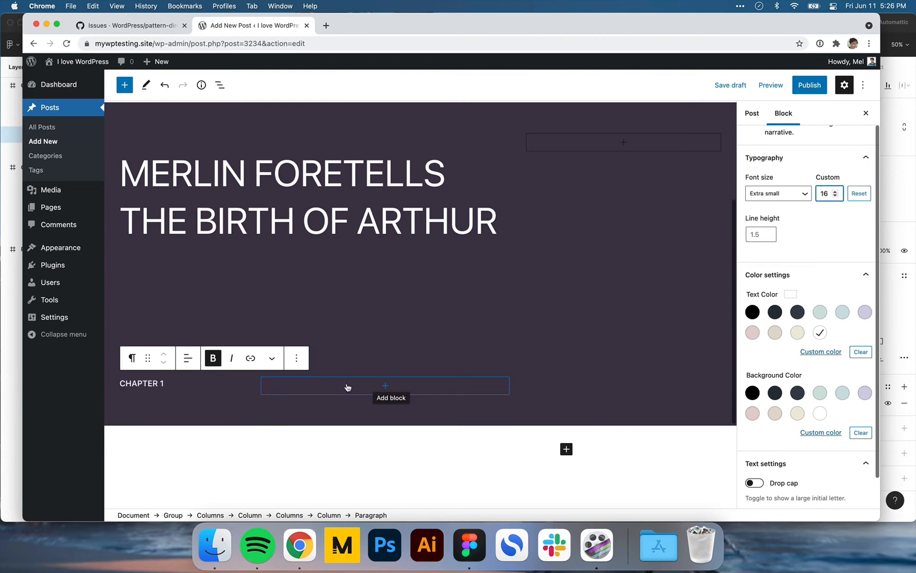
- Add a paragraph in the wider nested column and paste the copied King Vortigern text into it
scroll(717, 219, "up", 2)
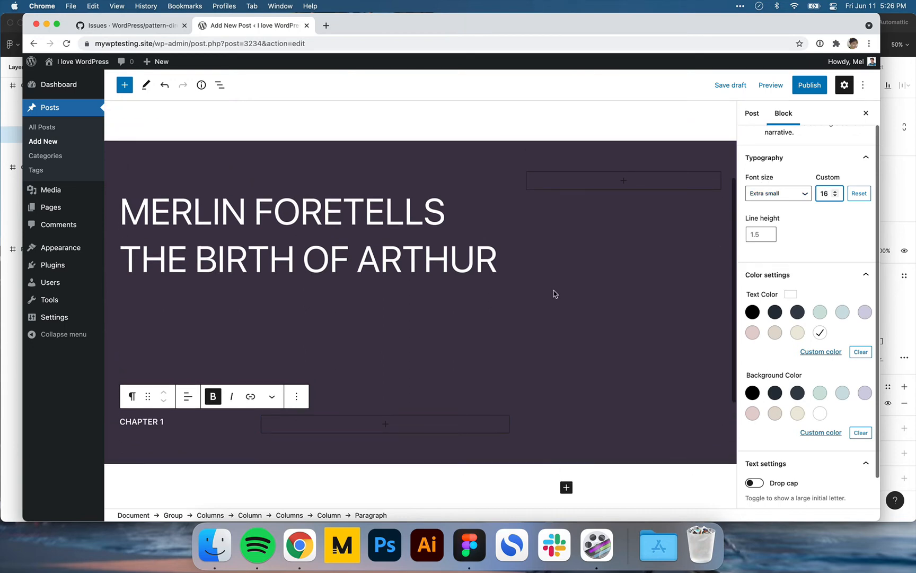
left_click(345, 423)
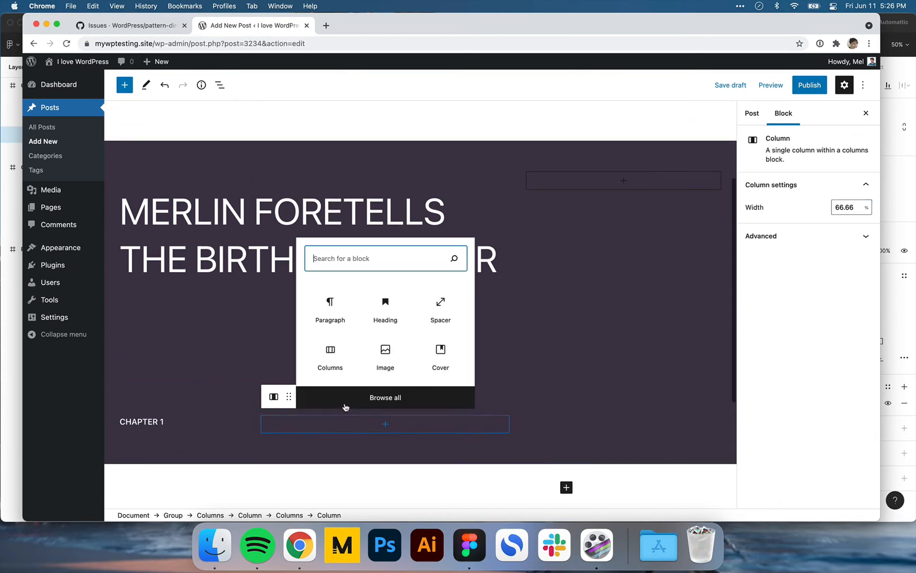
left_click(328, 306)
key("super+v")
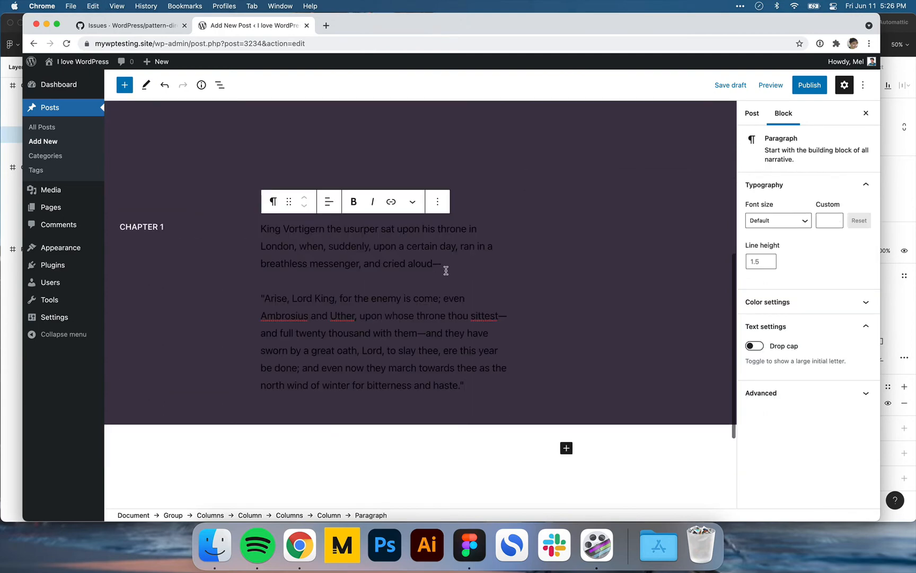
- Set the pasted paragraph's font size to 16 and its text colour to white, leaving its background colour unset
key("super+a")
scroll(609, 254, "up", 4)
left_click(832, 218)
type("16")
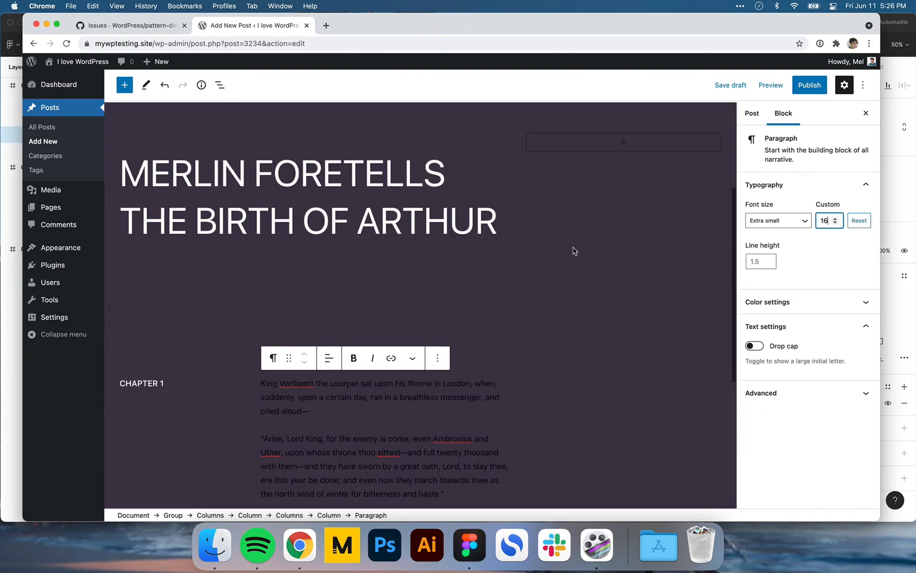
scroll(575, 251, "down", 1)
left_click(740, 303)
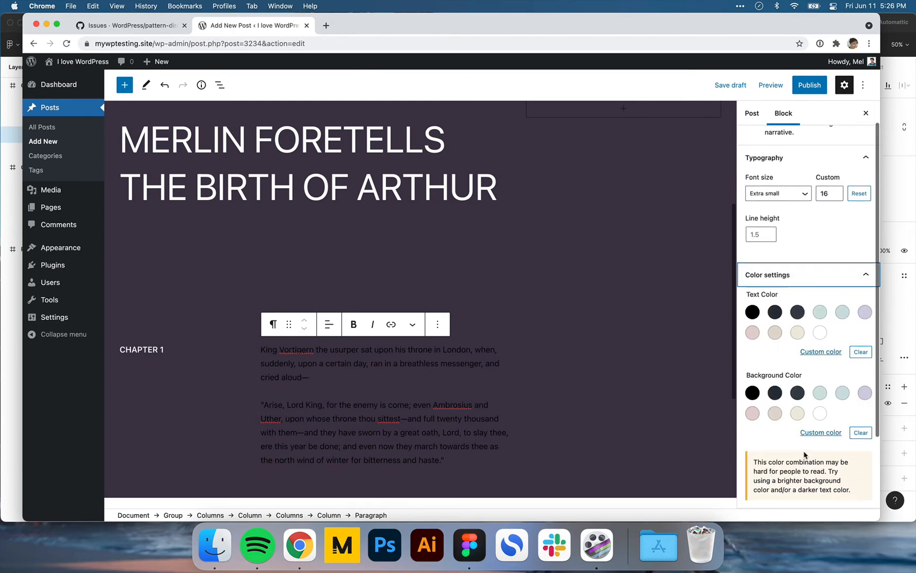
left_click(820, 413)
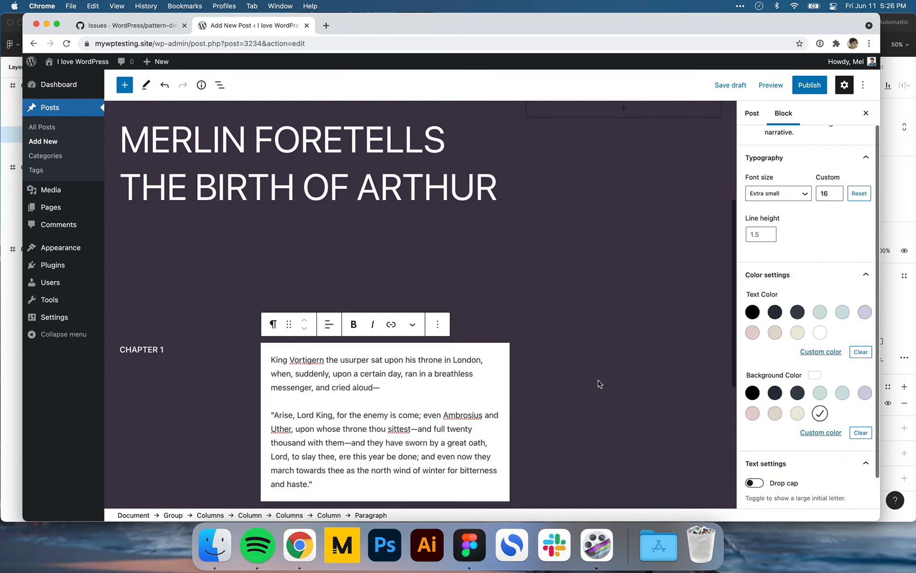
left_click(819, 413)
left_click(819, 332)
scroll(496, 421, "down", 1)
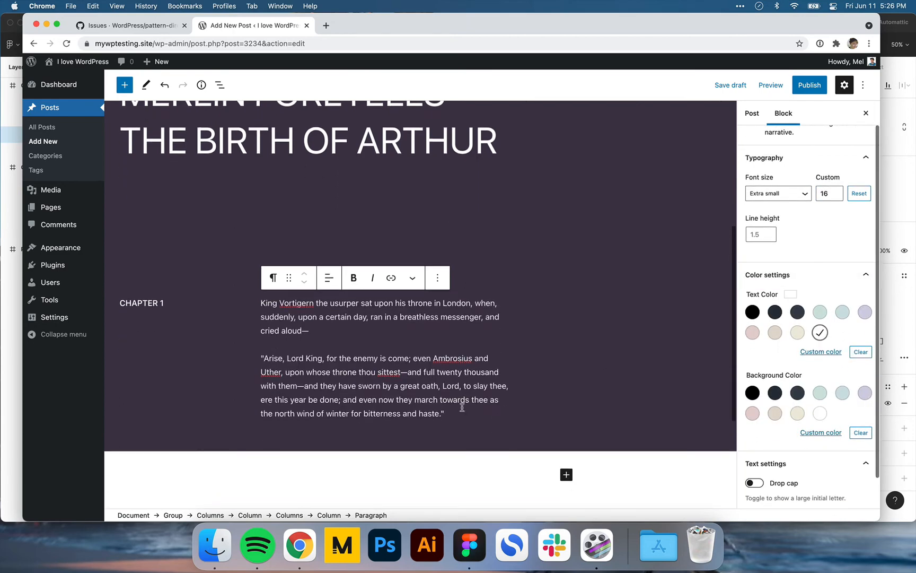
- Raise the King Vortigern paragraph's font size to 18
scroll(427, 398, "up", 2)
scroll(422, 431, "down", 1)
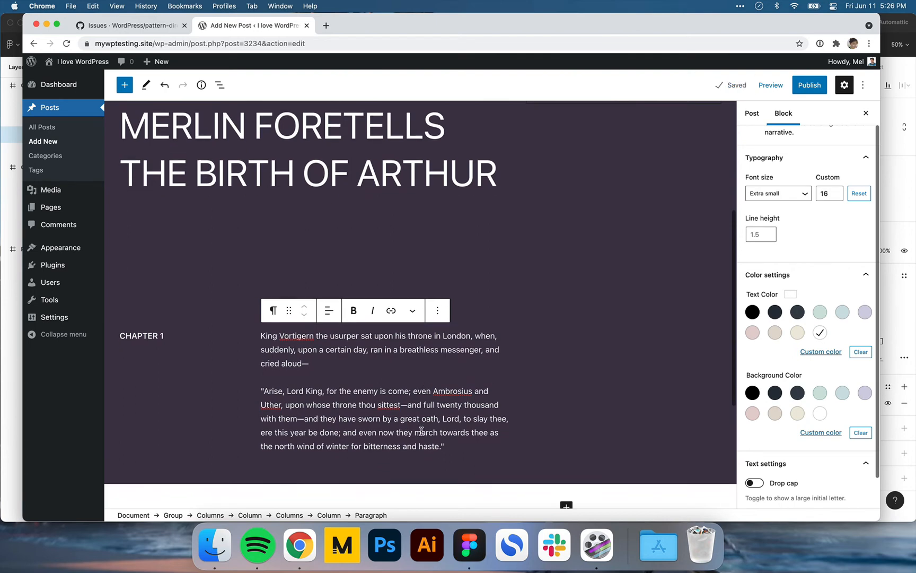
scroll(644, 360, "up", 4)
left_click(380, 460)
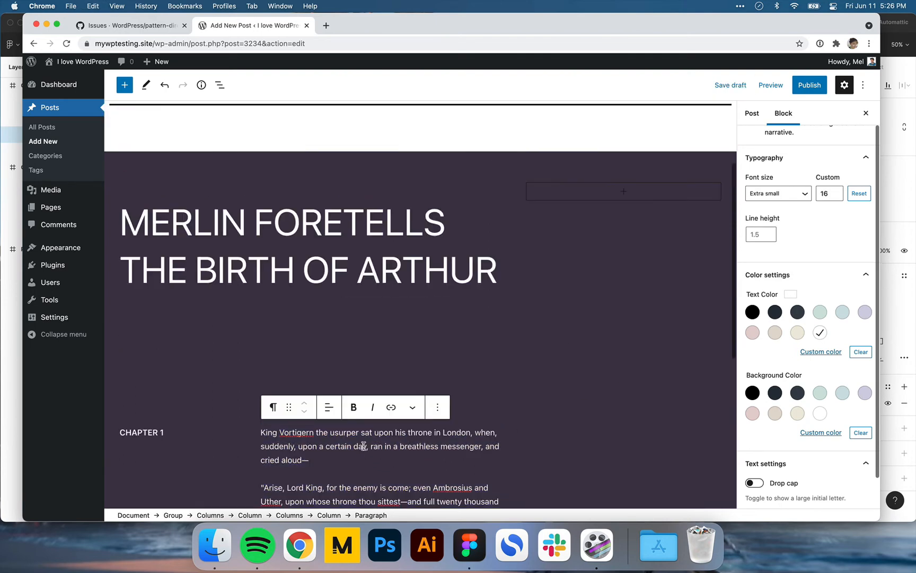
left_click(834, 192)
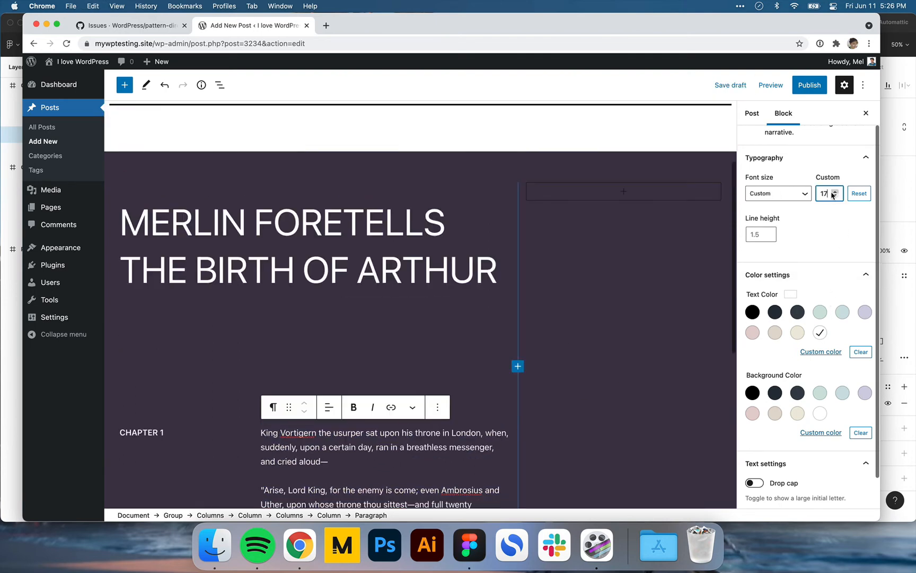
left_click(834, 191)
scroll(536, 358, "down", 5)
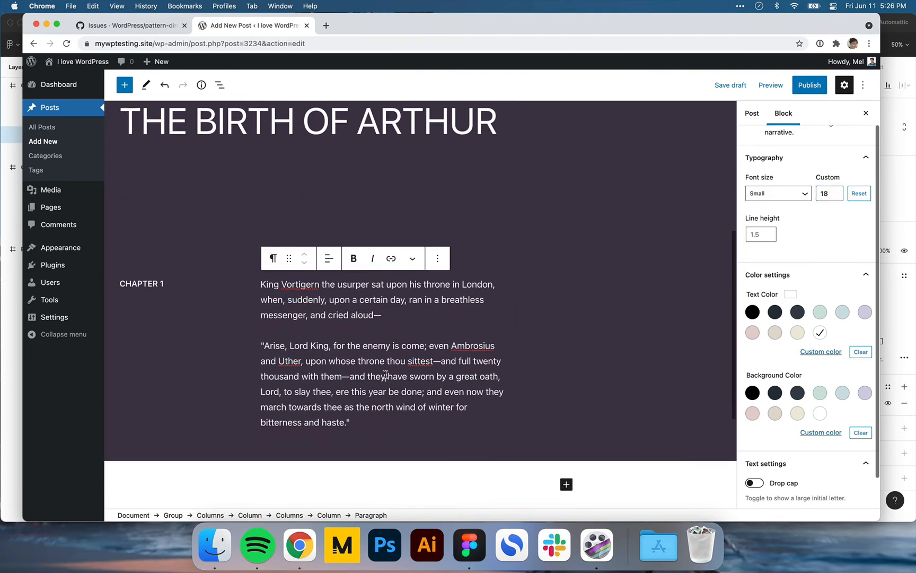
scroll(390, 373, "down", 1)
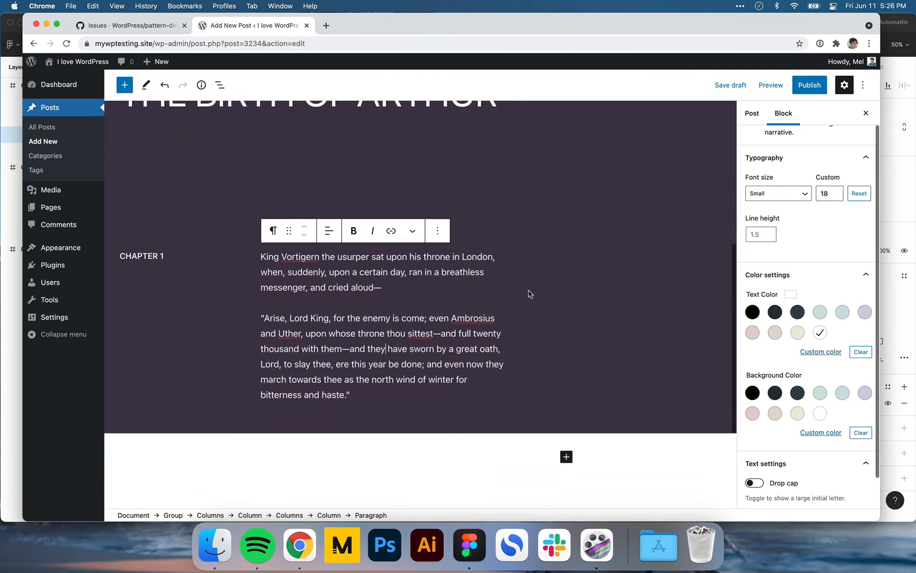
scroll(622, 315, "up", 1)
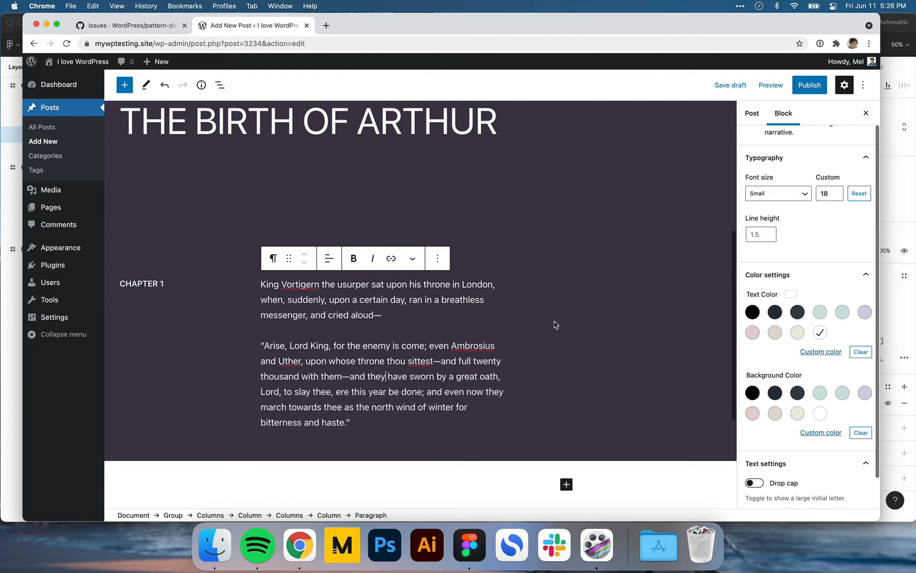
- Preview the post in a new tab and examine the layout and spacing of the dark chapter section
scroll(487, 348, "up", 3)
left_click(768, 85)
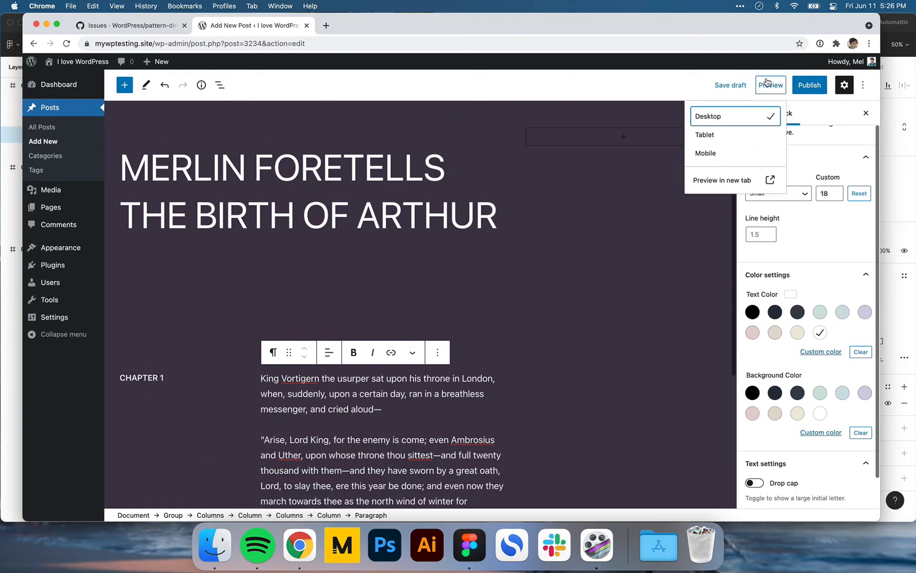
left_click(733, 182)
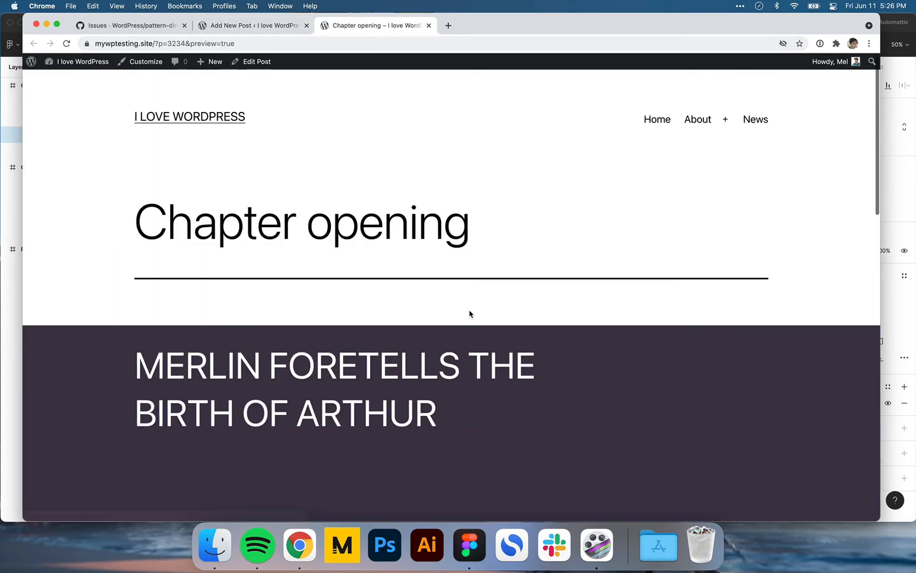
scroll(469, 314, "down", 5)
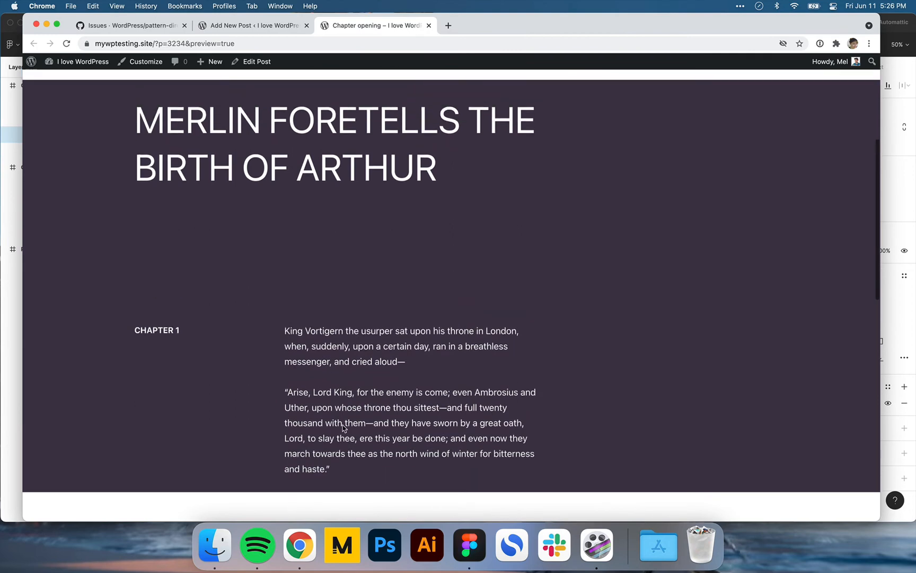
scroll(305, 329, "up", 3)
scroll(307, 330, "down", 4)
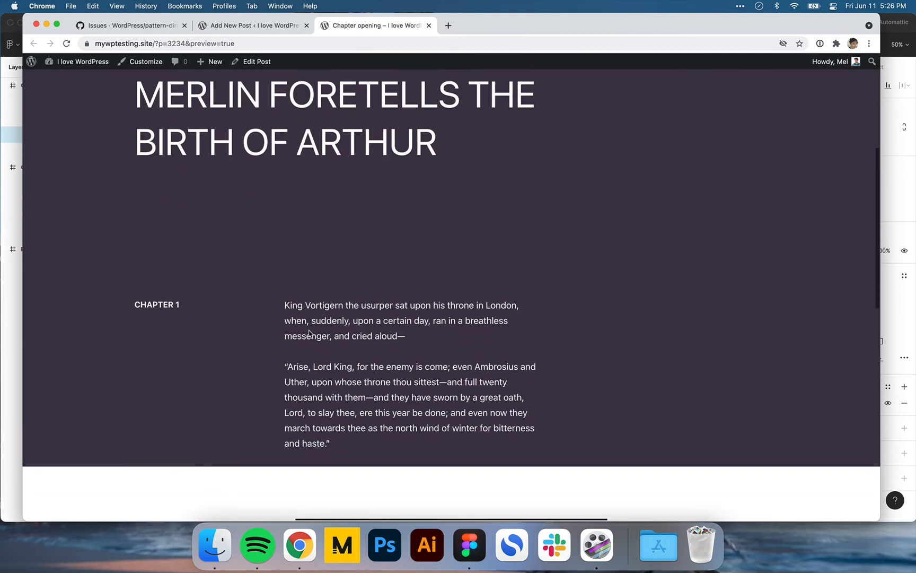
scroll(307, 331, "up", 1)
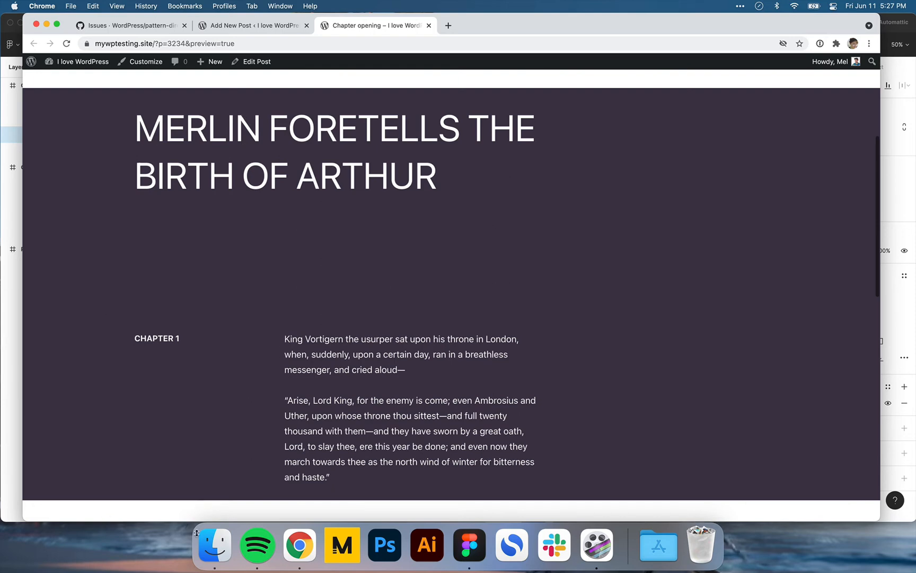
- Return to the post editor and select the dark group block for padding adjustments
left_click(228, 27)
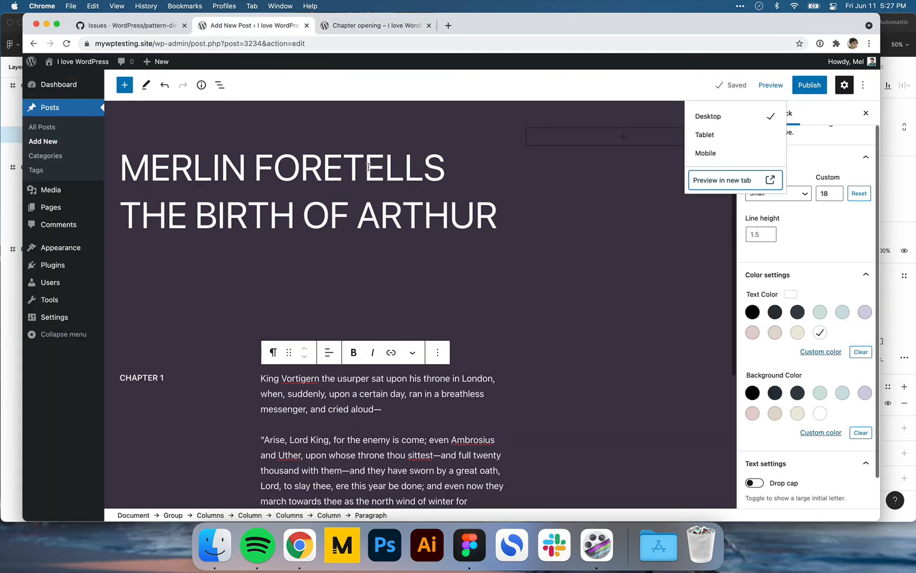
left_click(413, 115)
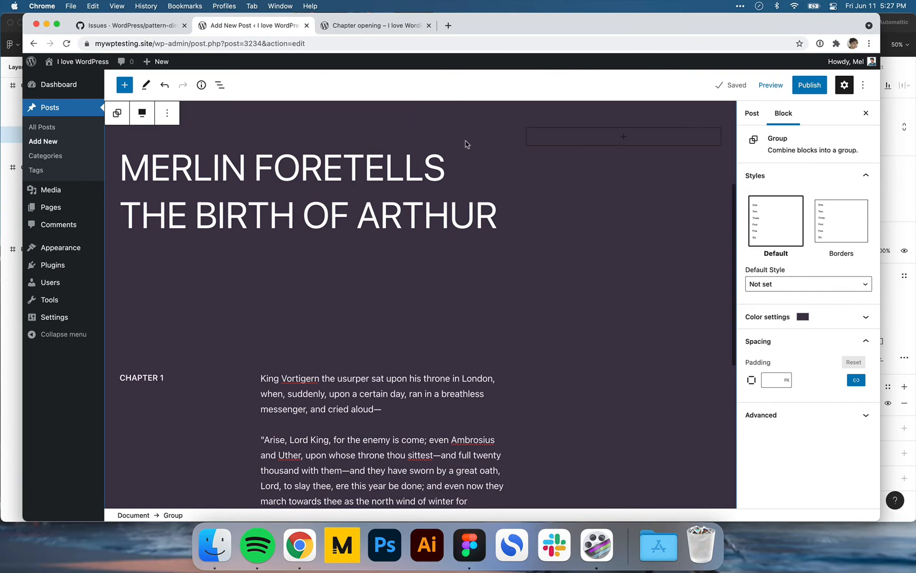
left_click(771, 377)
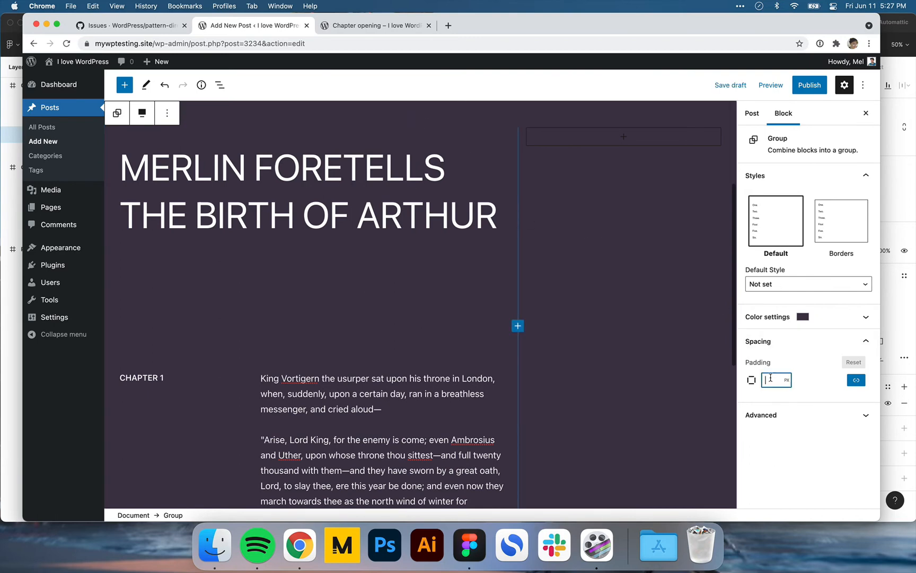
- Switch to Figma and measure the space above the heading in the Chapter opening frame with a temporary rectangle
key("super+Tab")
left_click(386, 159)
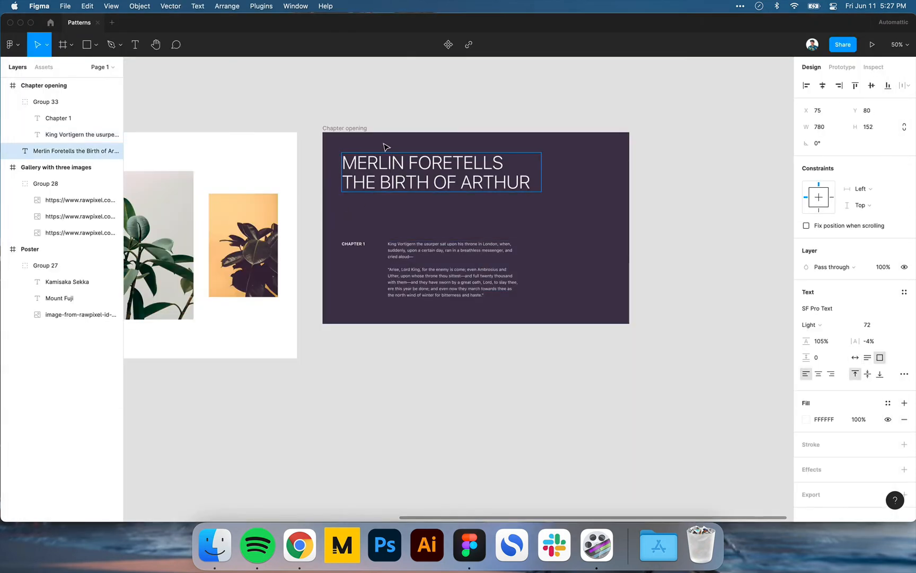
key("r")
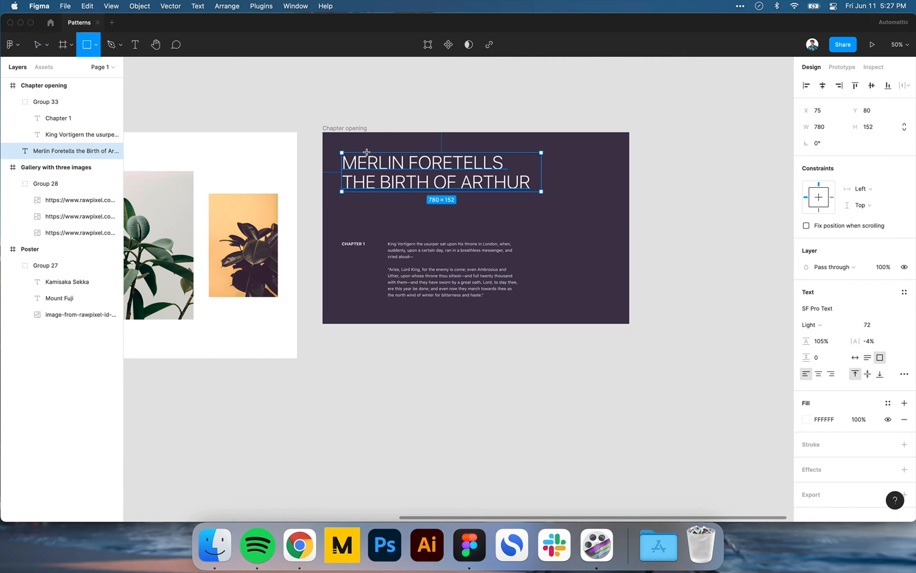
left_click_drag(366, 152, 358, 137)
key("Delete")
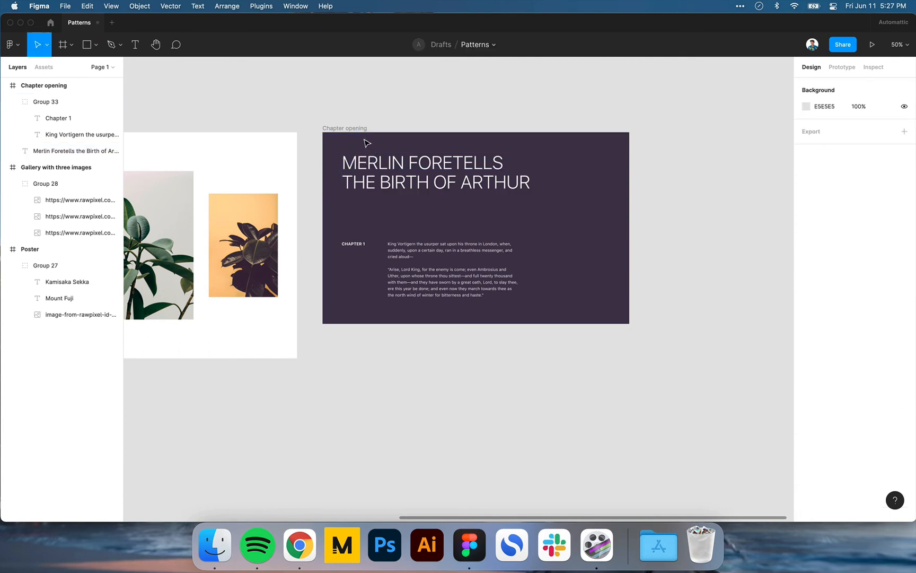
- Return to Chrome and give the group 80 px padding at top and bottom and 0 px on both sides
key("super+Tab")
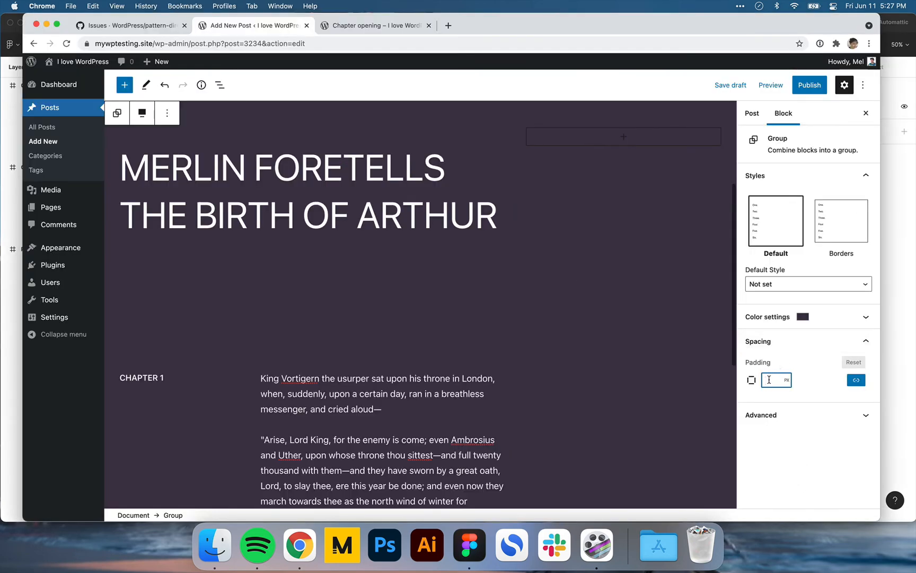
left_click(855, 379)
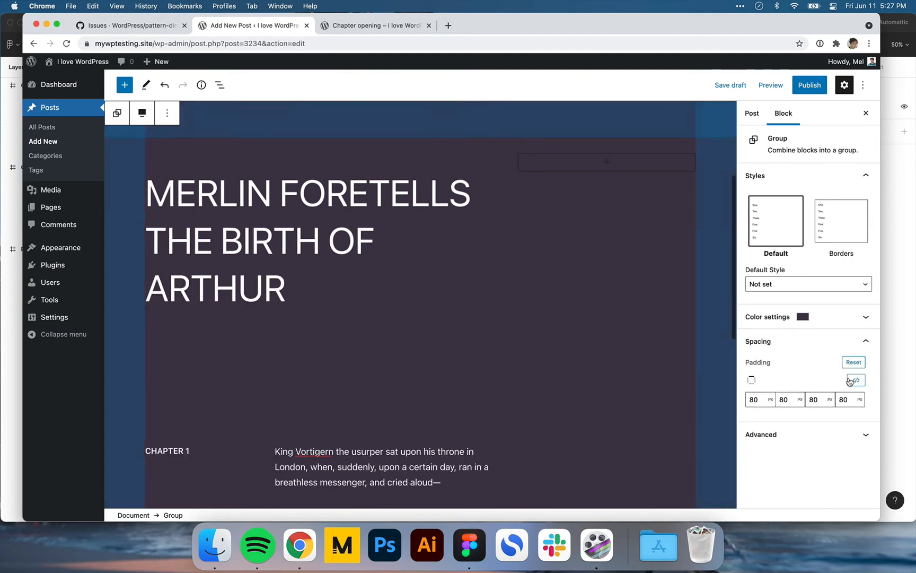
double_click(783, 399)
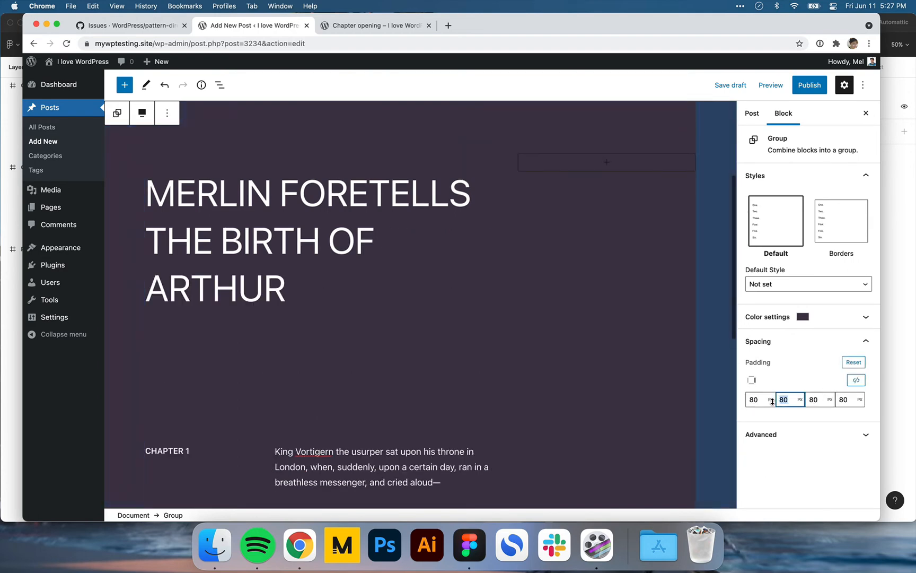
double_click(847, 400)
type("0")
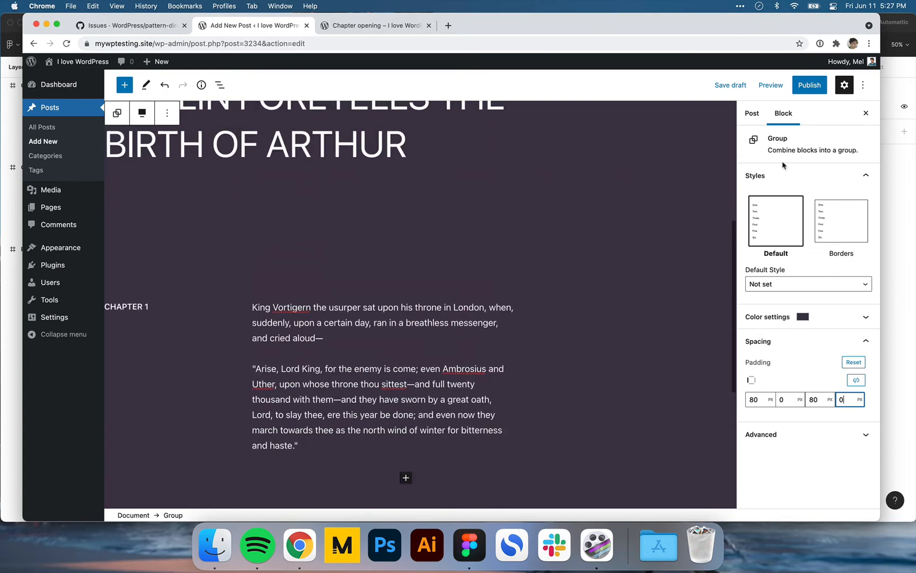
- Save the draft and open an updated preview of the post in a new tab
left_click(730, 85)
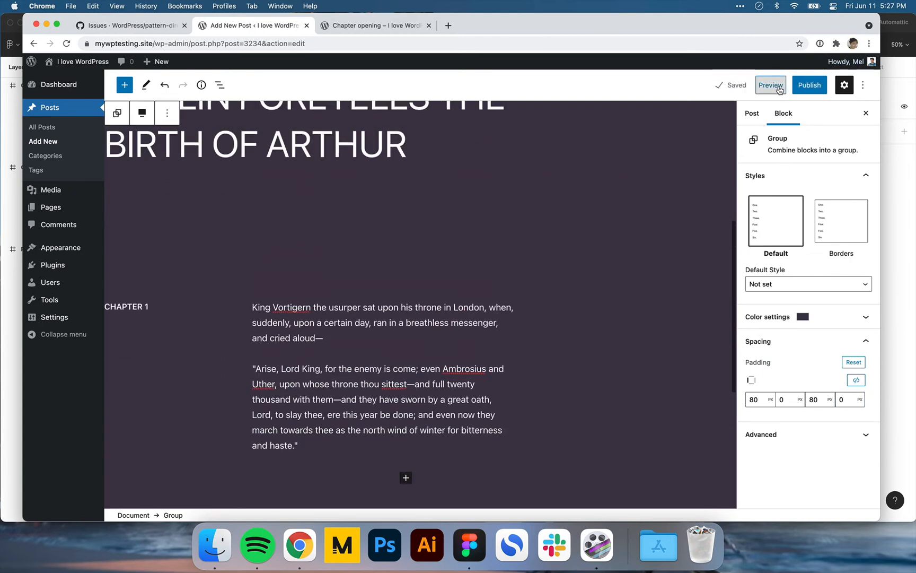
left_click(770, 85)
left_click(726, 180)
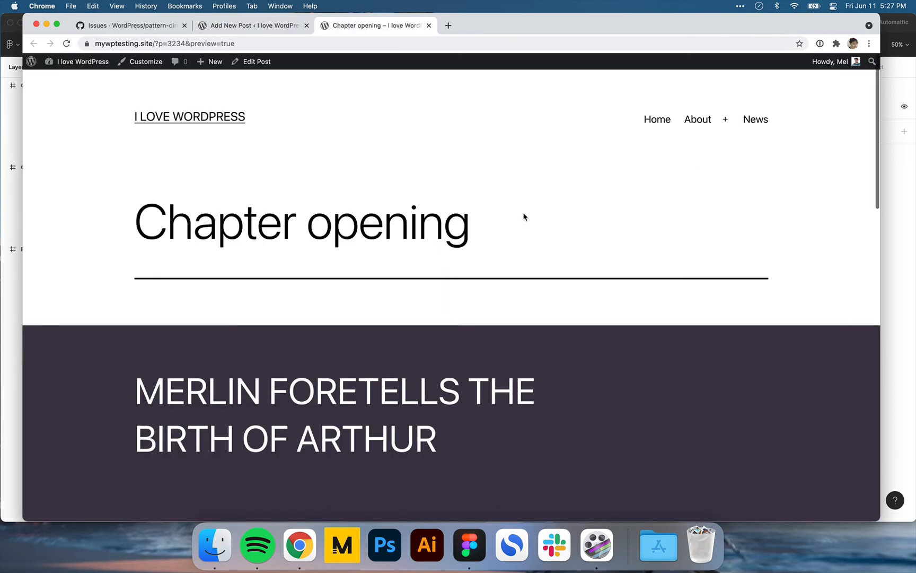
- Review the group's spacing in the preview, return to the post editor and set the group's bottom padding to 100 px
scroll(525, 216, "down", 2)
scroll(525, 217, "up", 3)
scroll(525, 217, "down", 1)
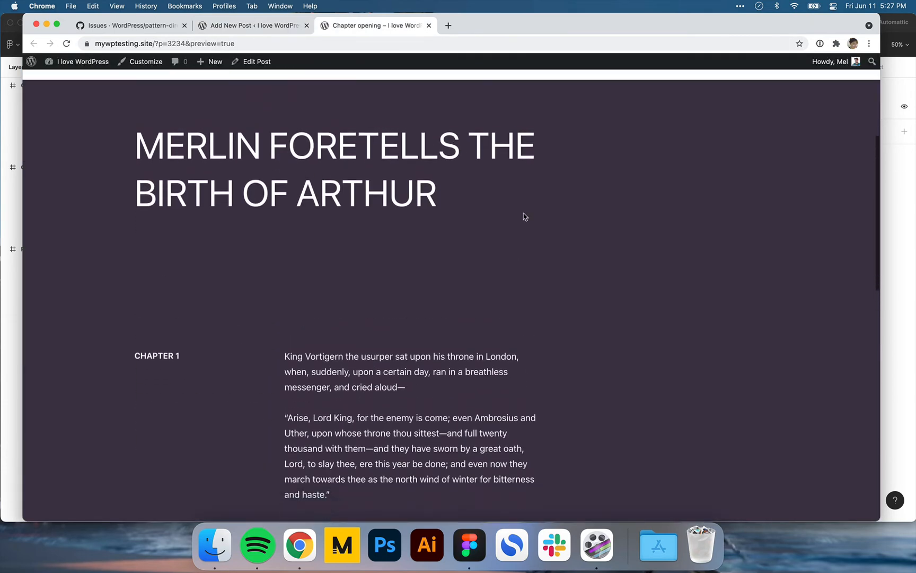
left_click(255, 26)
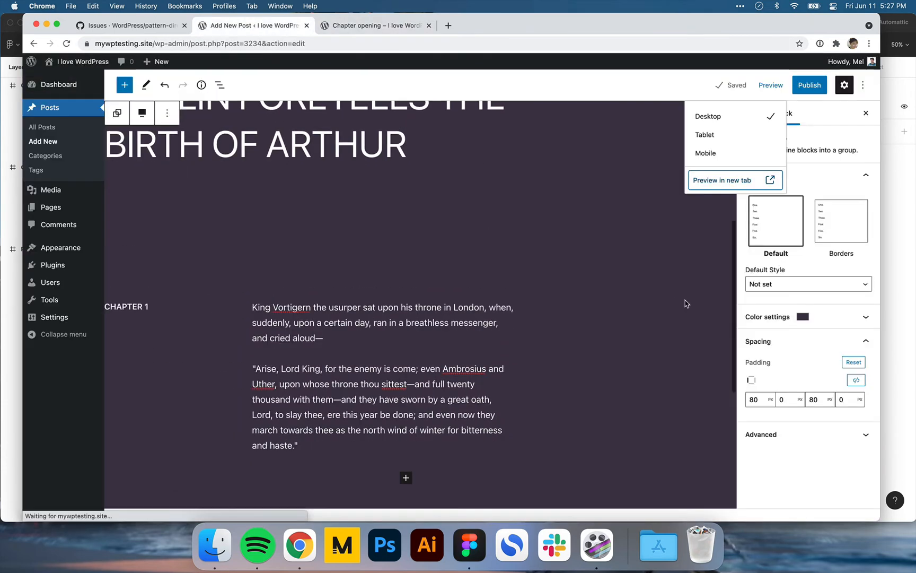
double_click(811, 398)
type("100")
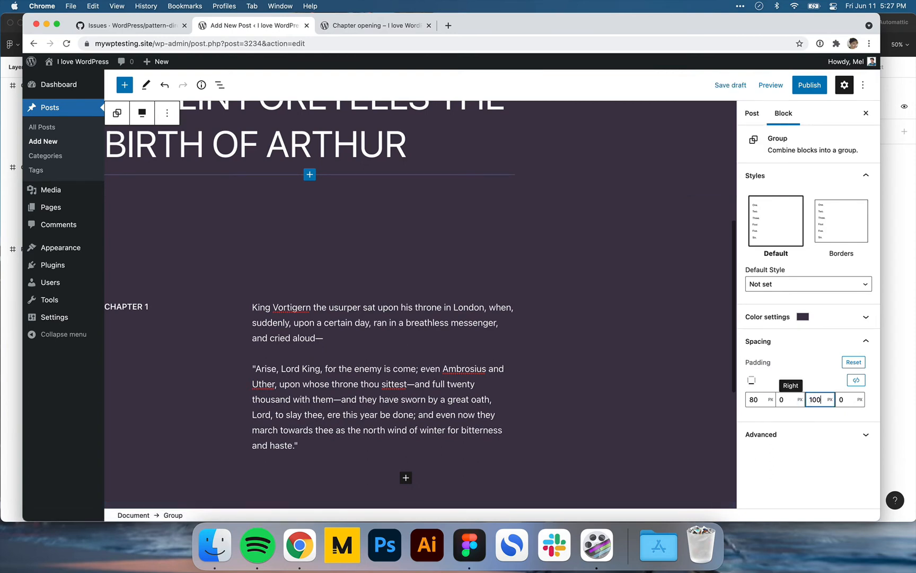
scroll(630, 359, "down", 3)
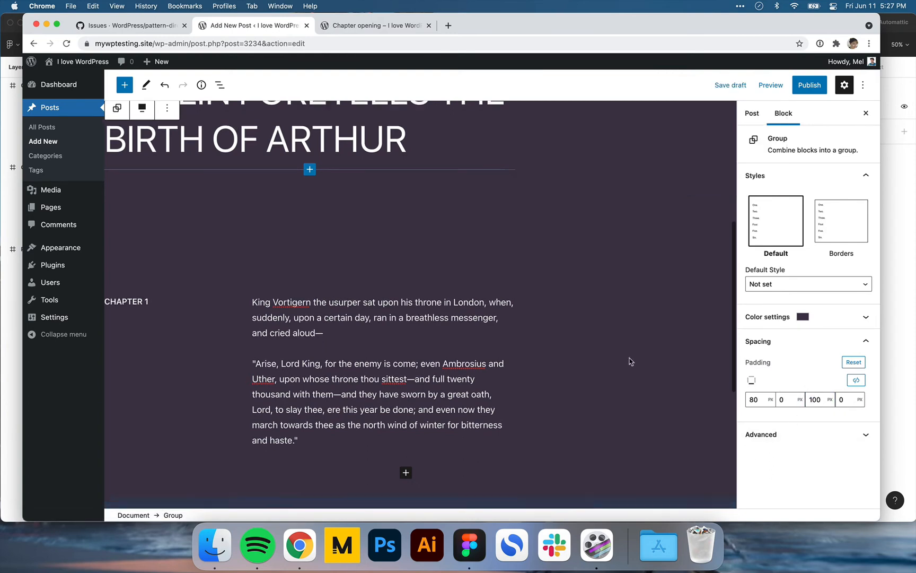
- Save the draft and check the group's padding in a refreshed preview of the post
left_click(728, 87)
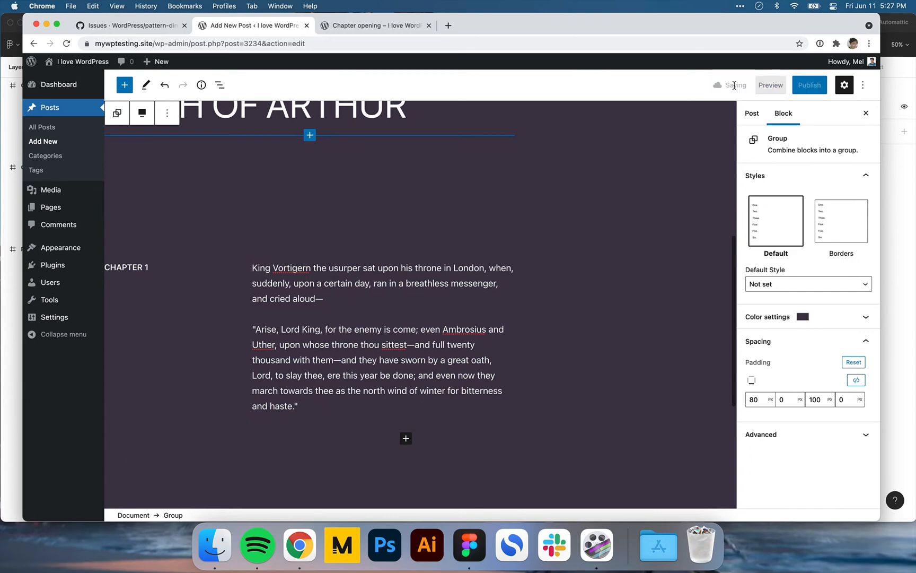
left_click(771, 85)
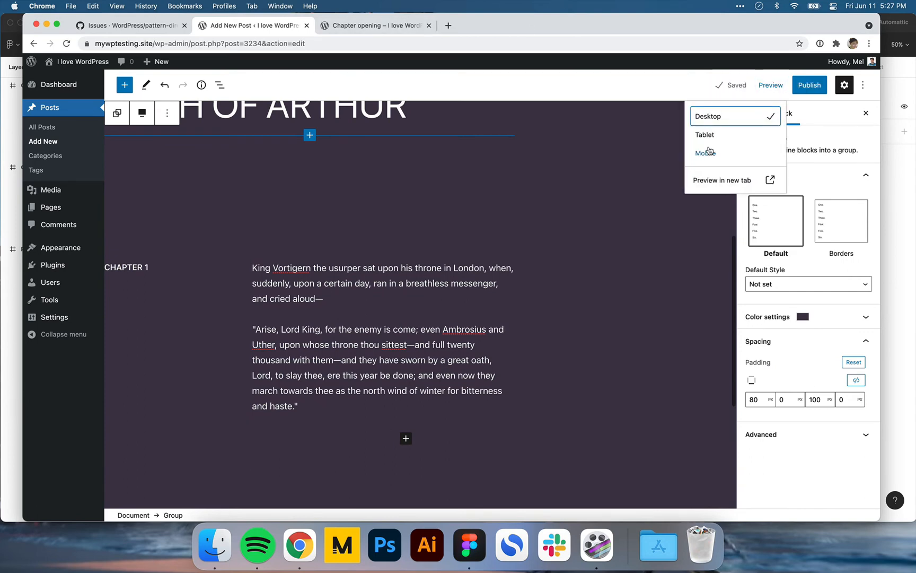
left_click(710, 180)
scroll(548, 131, "down", 3)
scroll(548, 131, "down", 4)
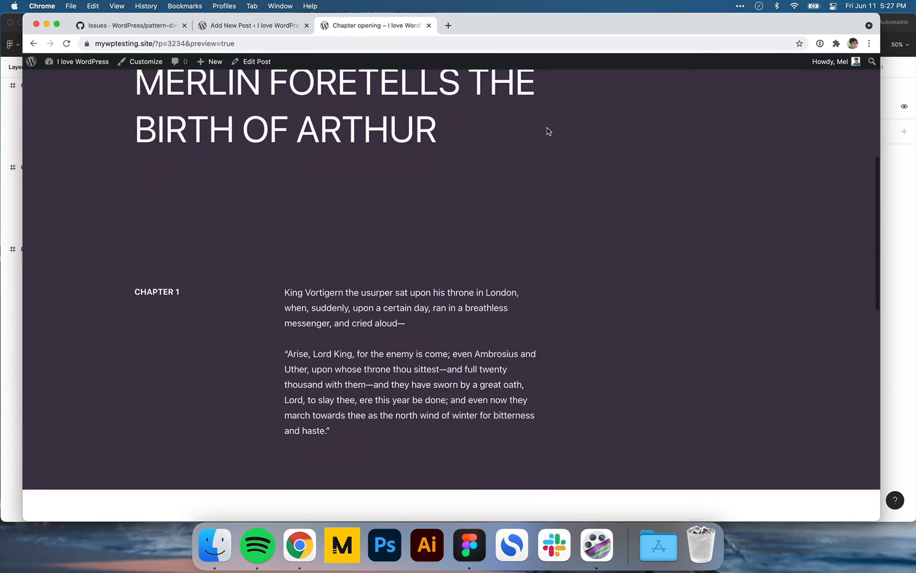
scroll(548, 131, "up", 1)
scroll(549, 131, "up", 2)
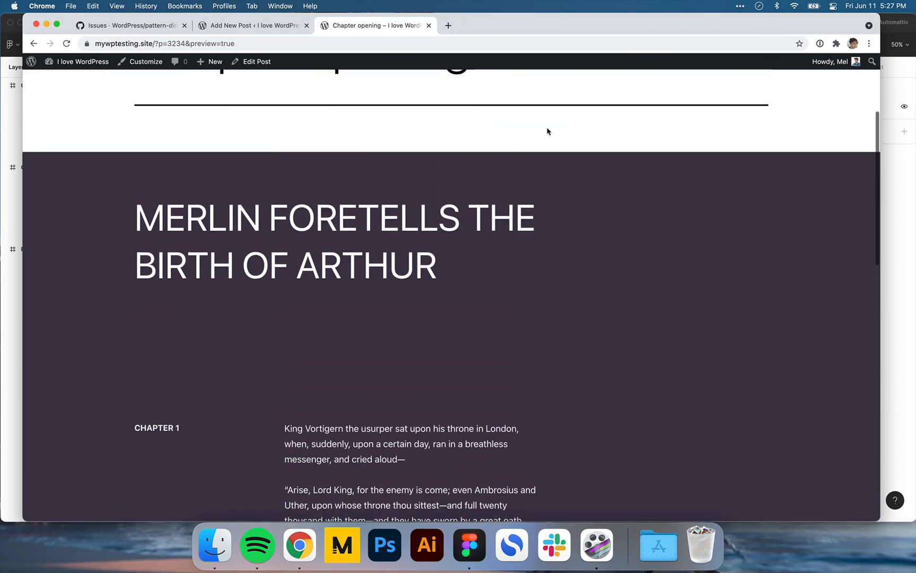
scroll(548, 131, "down", 2)
- Return to the post editor and check the chapter opening layout in the Mobile preview
left_click(282, 25)
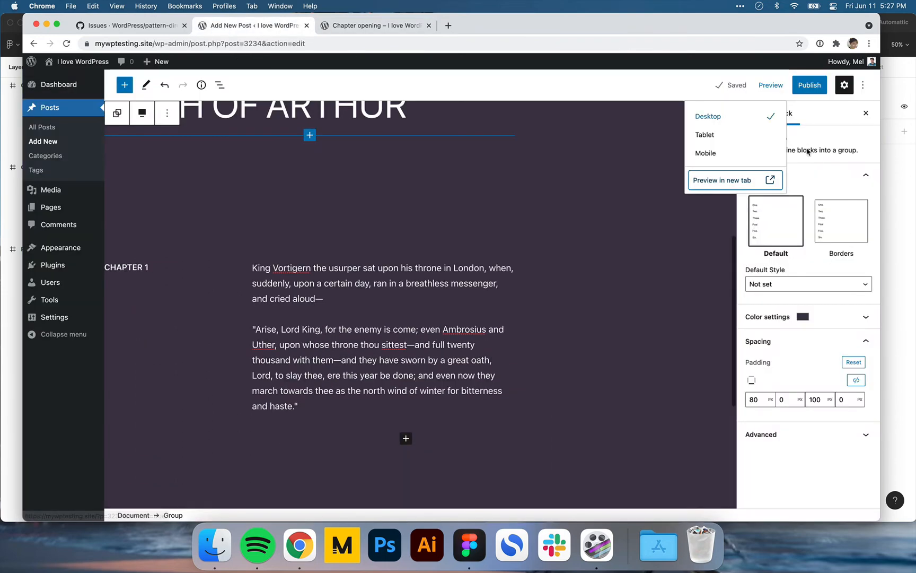
left_click(740, 152)
scroll(468, 300, "down", 10)
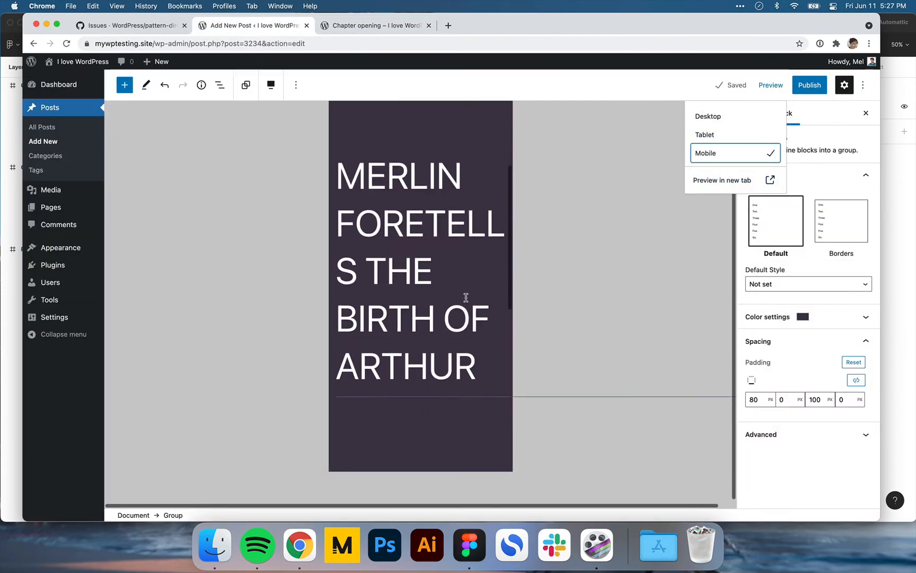
scroll(442, 248, "down", 5)
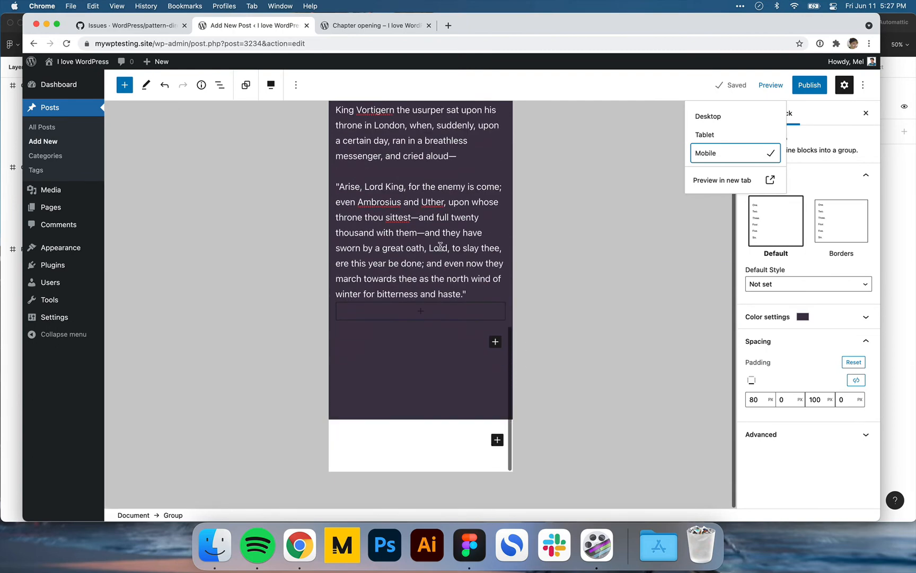
scroll(440, 246, "up", 9)
scroll(440, 246, "up", 2)
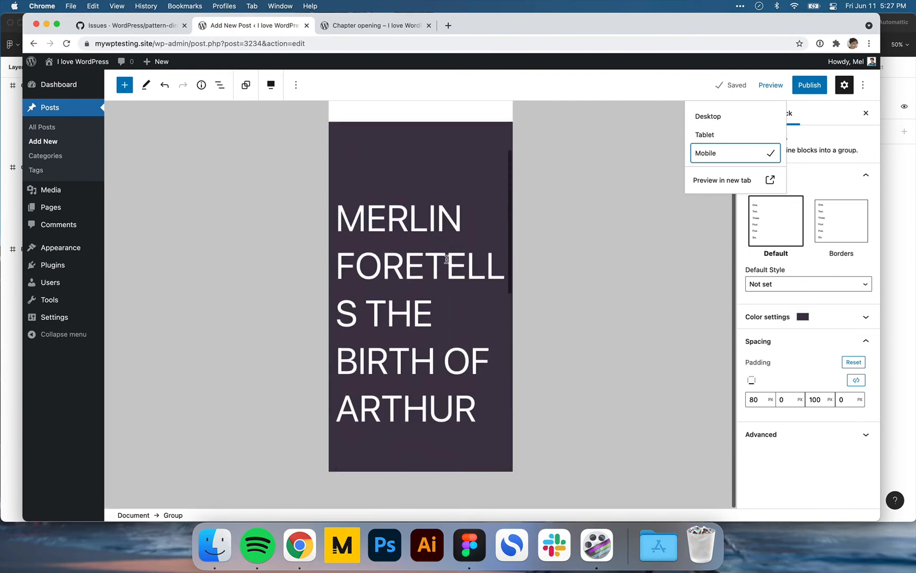
- Set the custom font size of the "MERLIN FORETELLS THE BIRTH OF ARTHUR" heading to 60
left_click(446, 259)
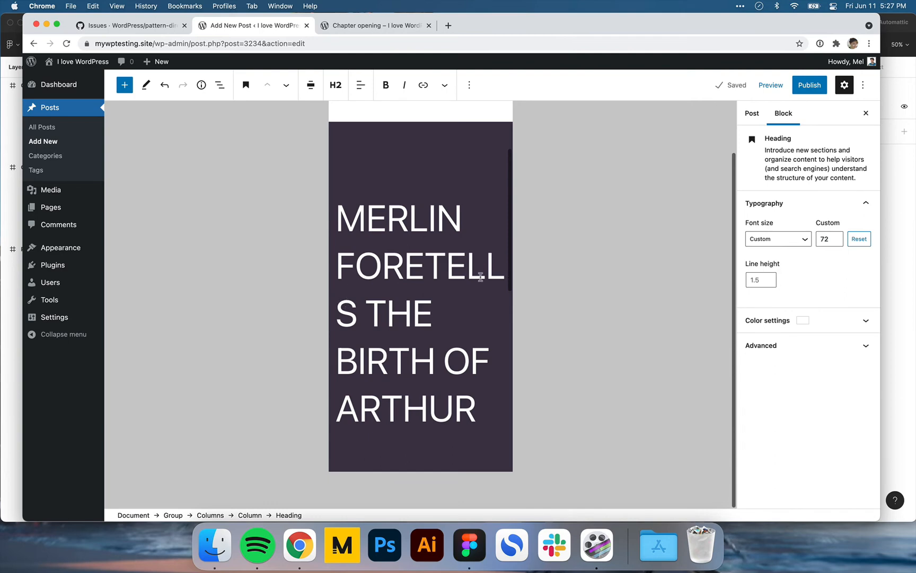
scroll(375, 330, "up", 2)
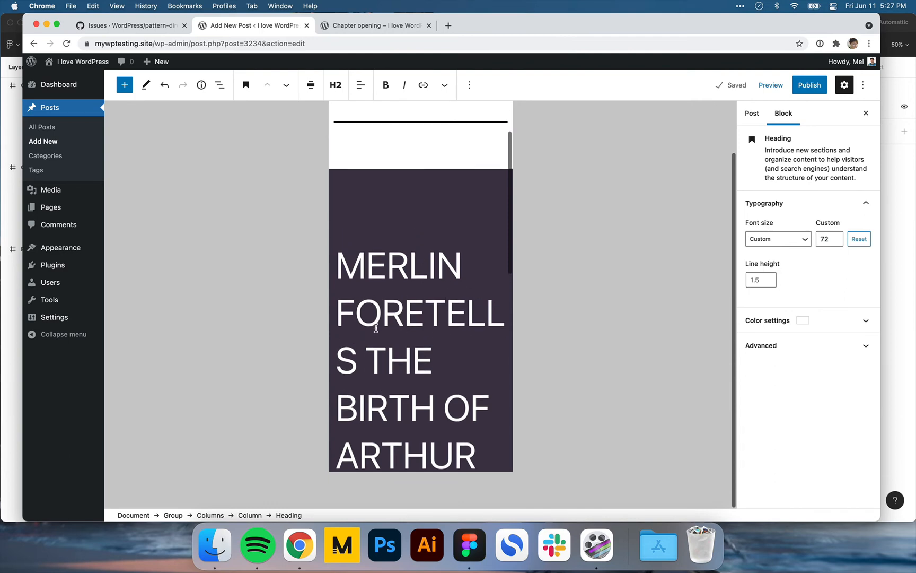
scroll(387, 237, "up", 5)
scroll(387, 237, "down", 5)
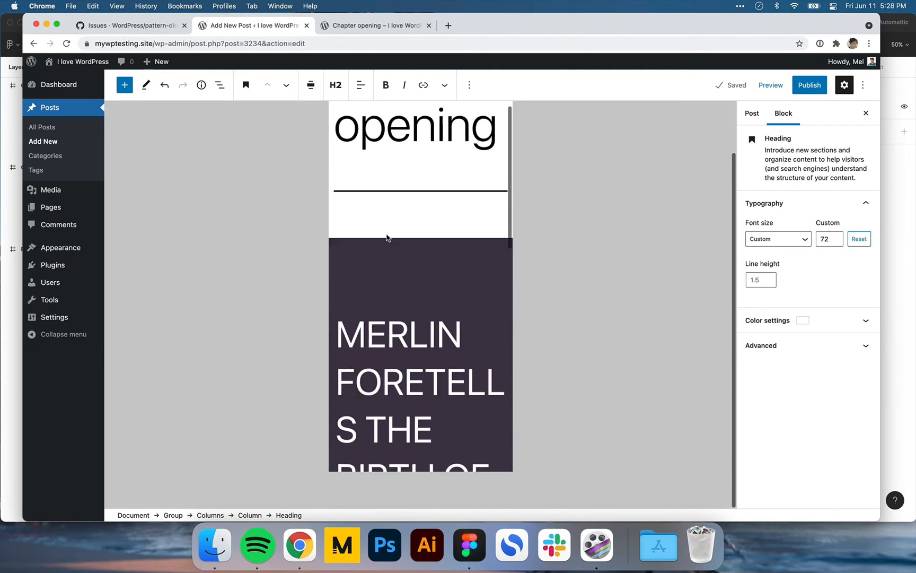
key("super+a")
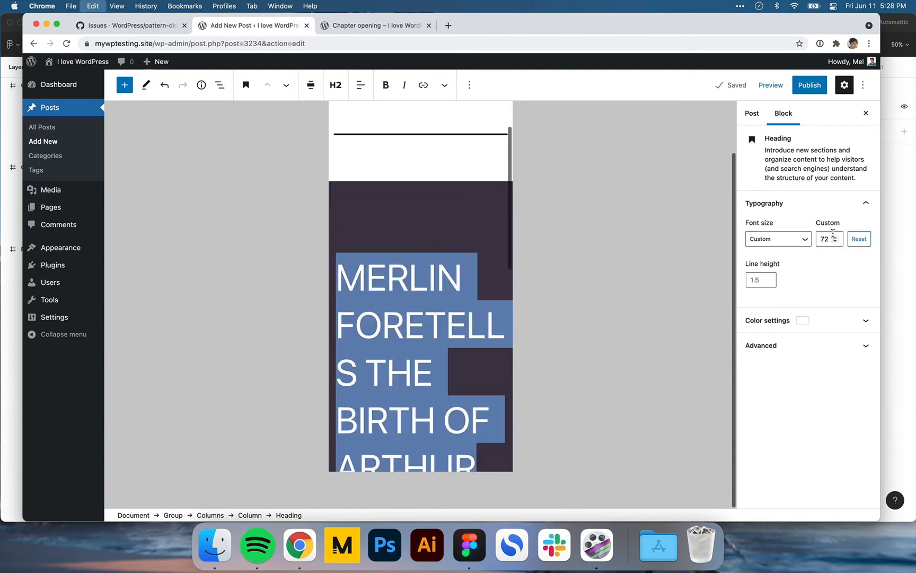
left_click(834, 236)
key("Down")
key("Down")
key("Down")
key("Down")
key("Down")
key("Down")
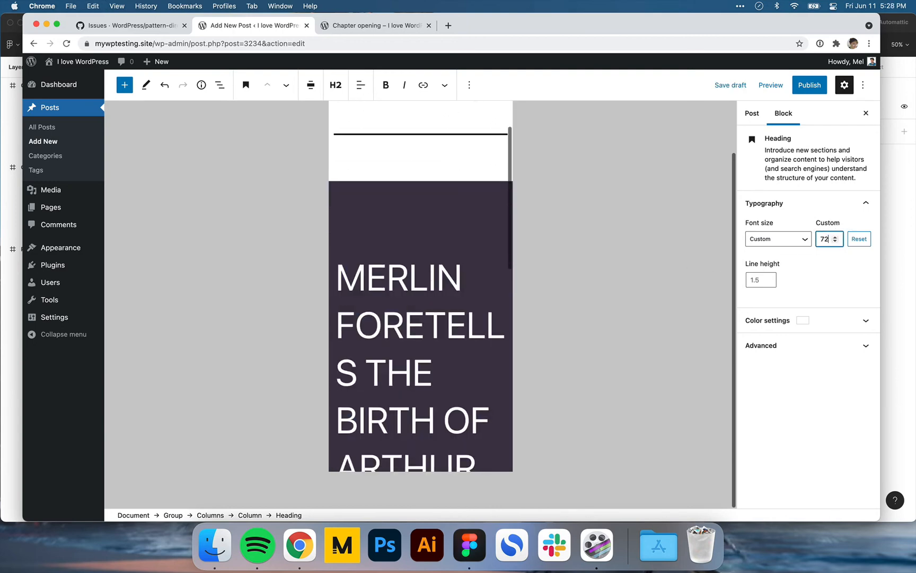
key("Down")
key("Down")
key("Down")
key("Down")
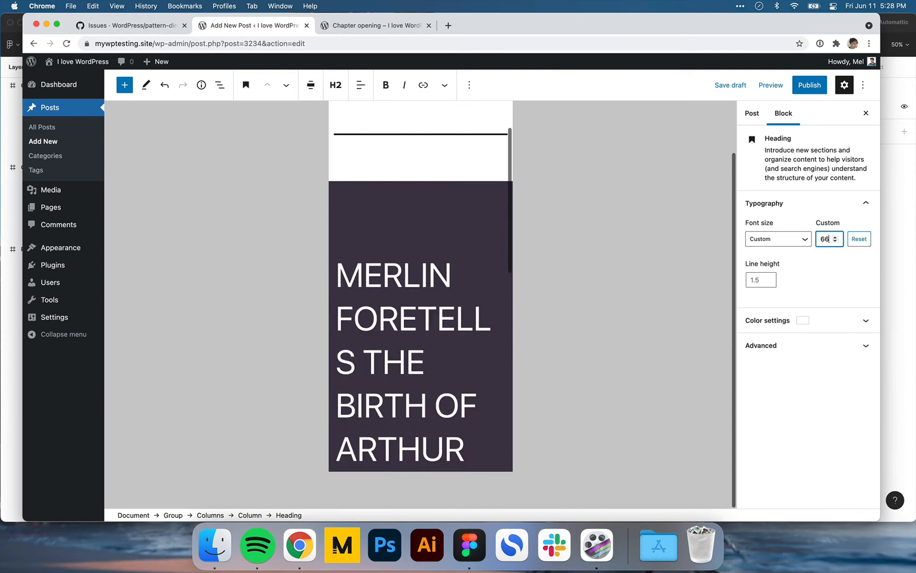
key("Down")
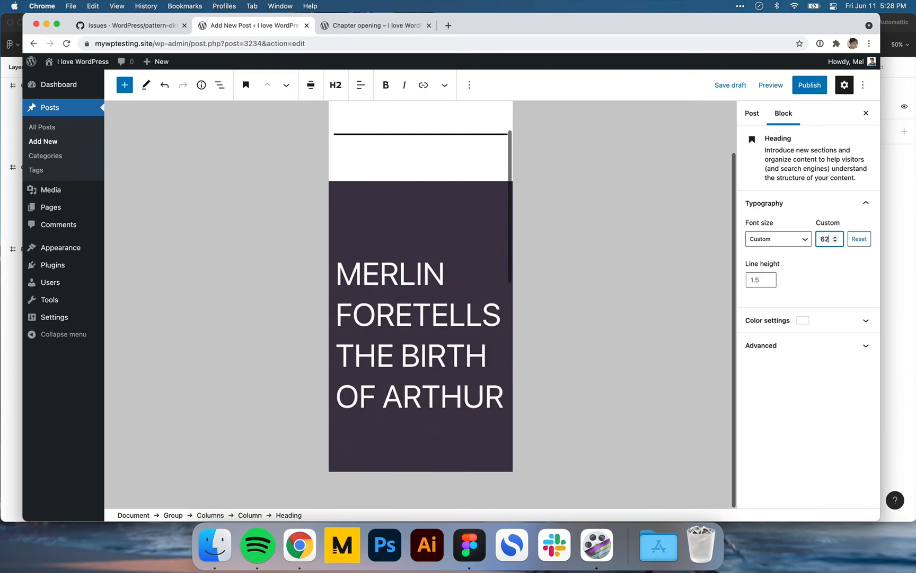
key("Down")
key("Down")
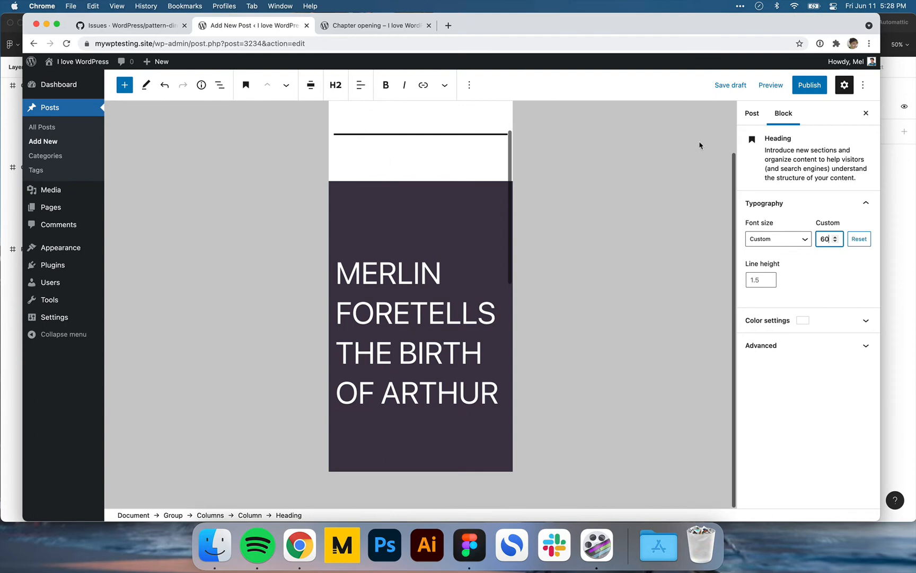
- Switch the editor canvas back to the Desktop preview
left_click(770, 85)
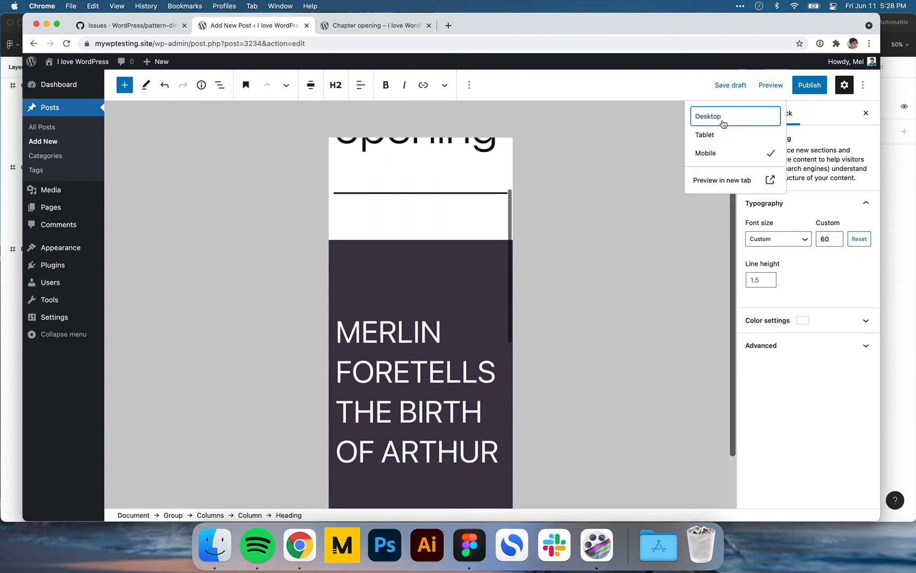
left_click(723, 116)
scroll(424, 282, "down", 3)
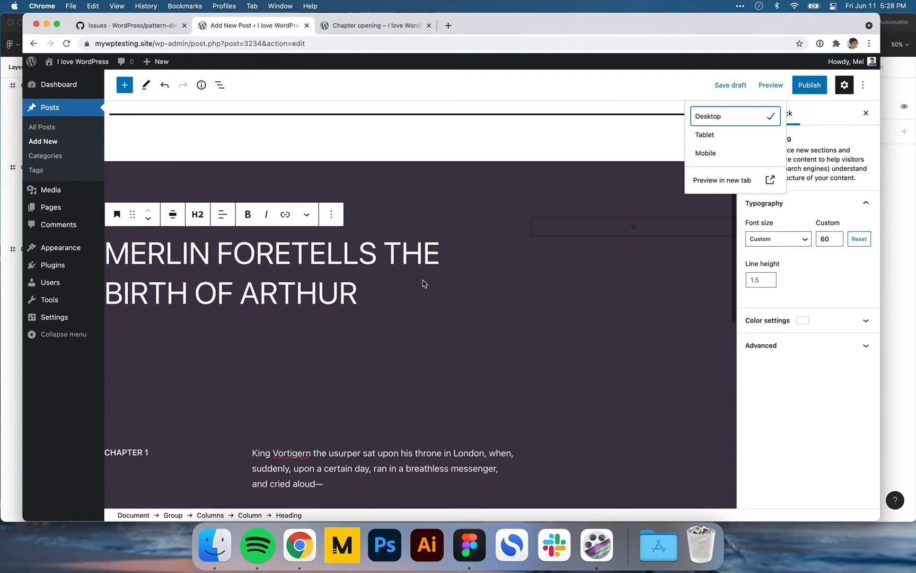
- Open the heading's line height for editing and switch to Figma to inspect the heading text's line height in the Chapter opening frame
left_click(398, 255)
left_click(757, 281)
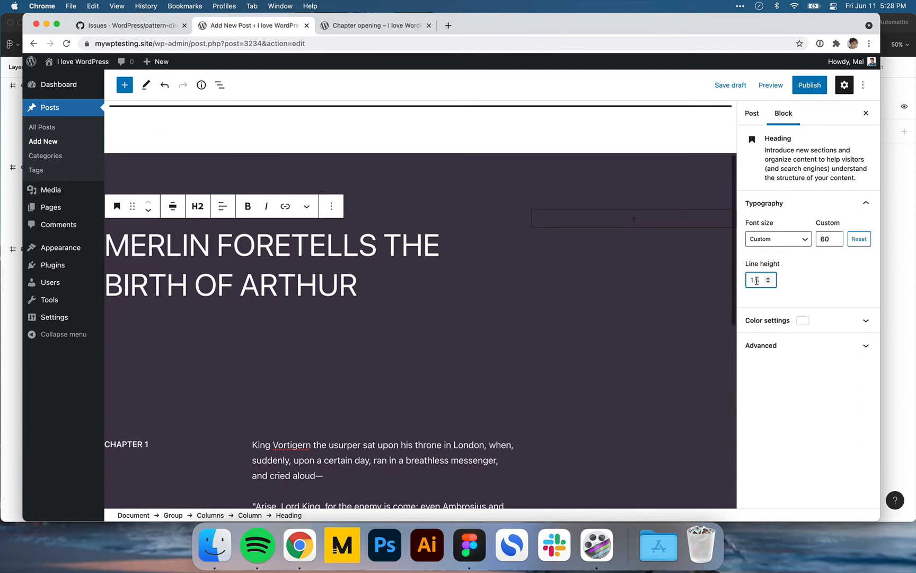
key("super+Tab")
left_click(418, 185)
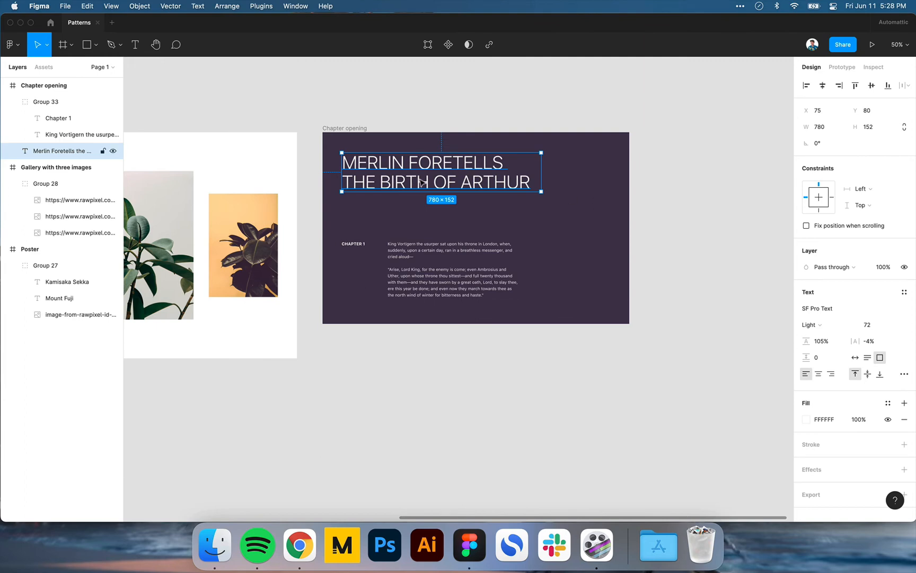
- Return to Chrome and set the heading's line height, trying 1.05 and settling on 1.1
key("super+Tab")
key("super+Tab")
key("super+Tab")
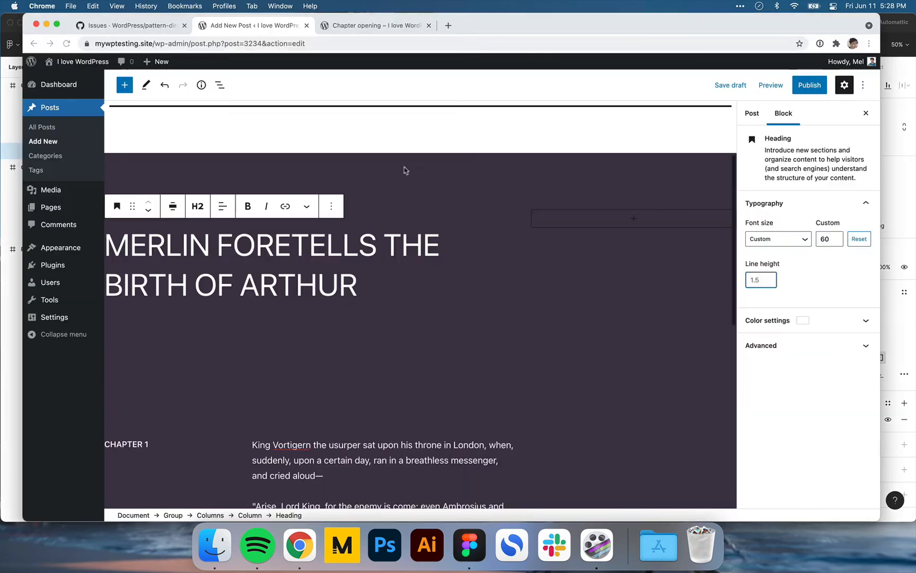
type("1")
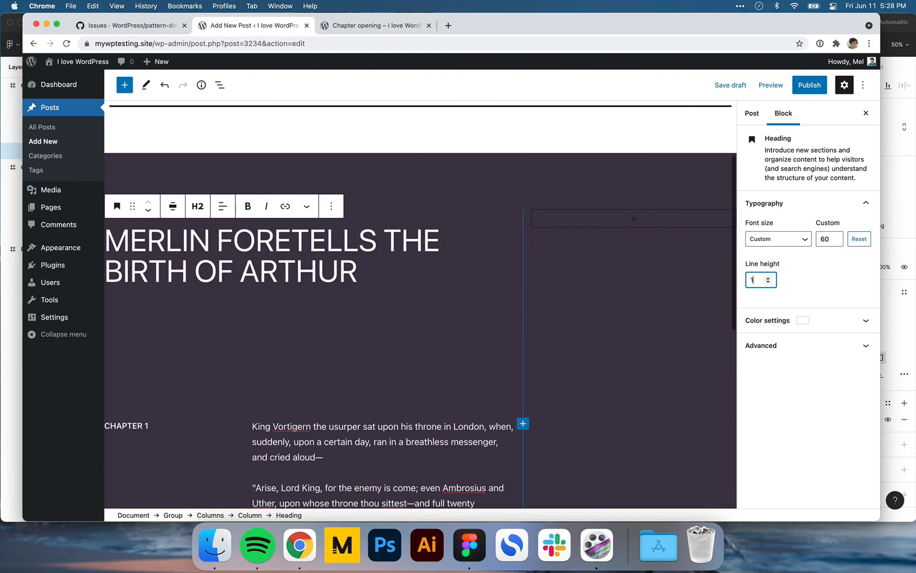
type(".05")
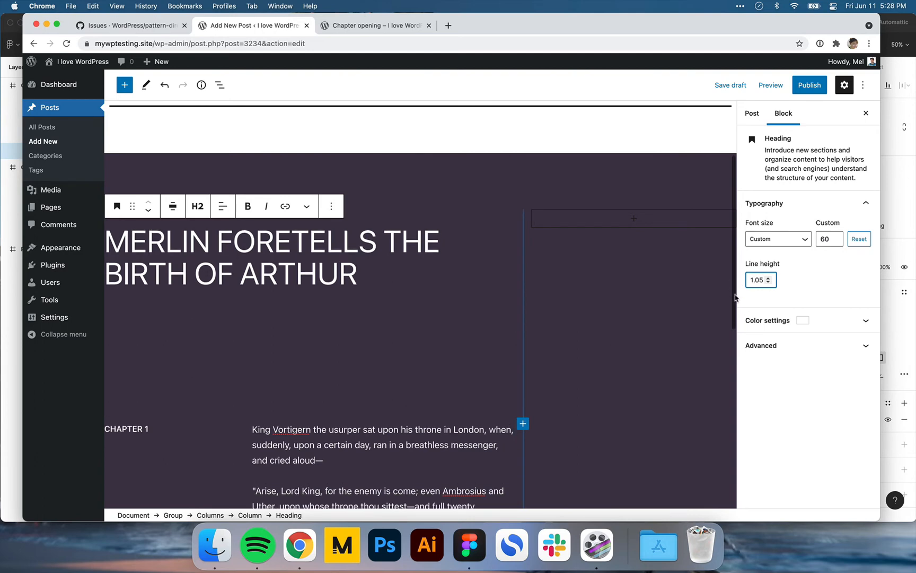
key("BackSpace")
key("BackSpace")
type("1")
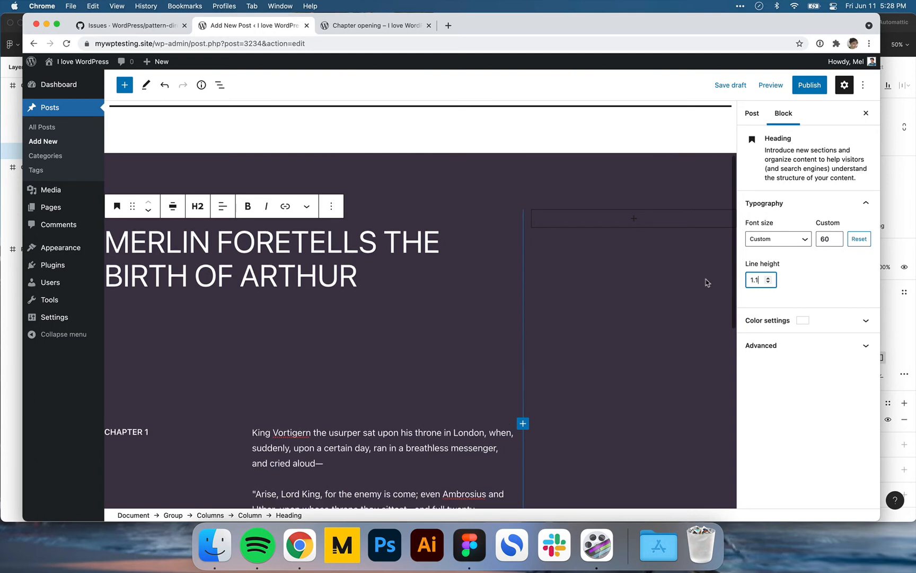
left_click(261, 245)
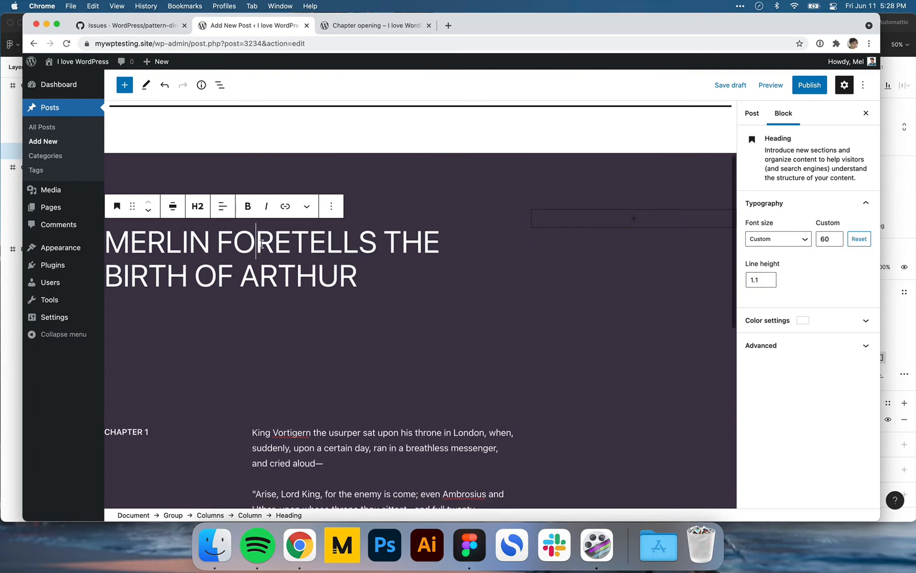
- Save the draft and examine the heading's new size and line spacing in the updated preview tab
left_click(727, 84)
left_click(770, 85)
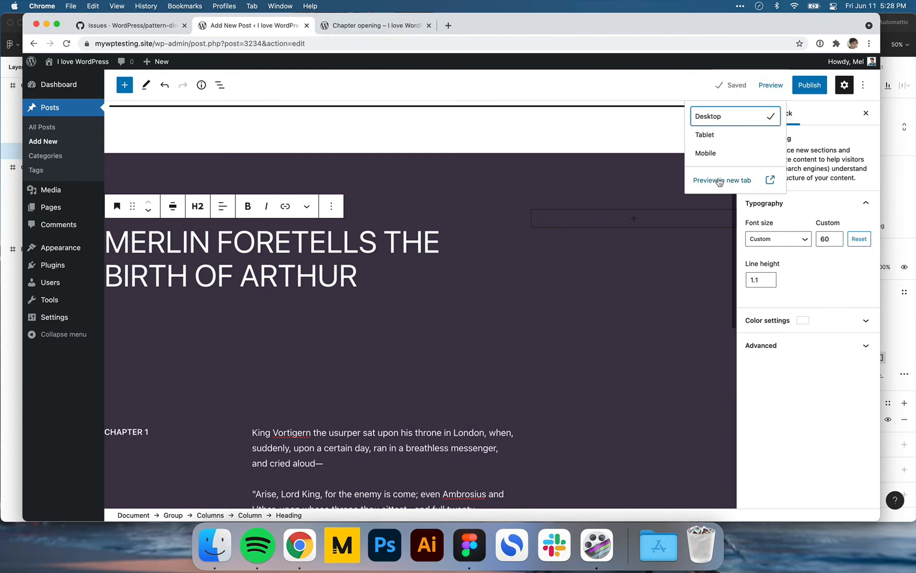
left_click(684, 183)
scroll(451, 151, "down", 3)
scroll(452, 150, "down", 3)
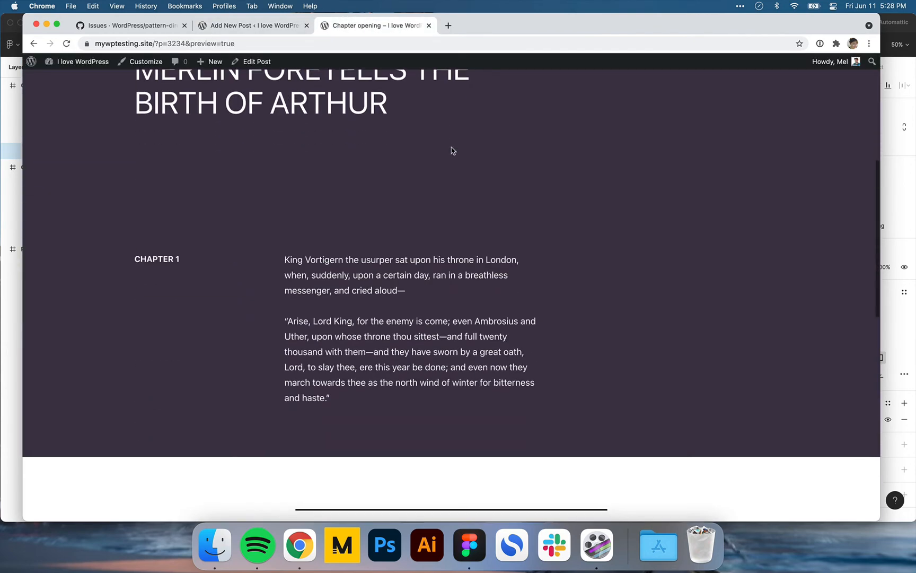
scroll(451, 150, "up", 3)
scroll(452, 151, "down", 2)
scroll(452, 150, "down", 1)
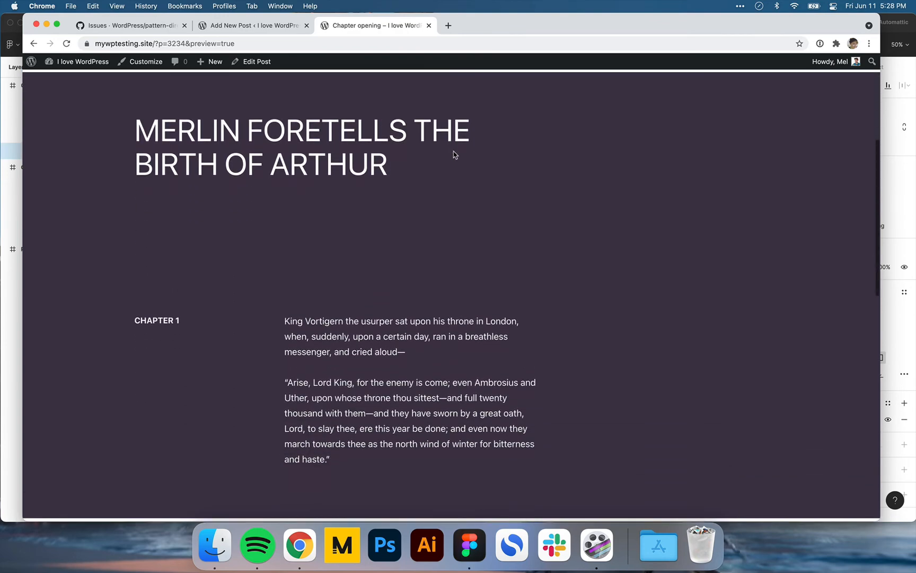
- Return to the post editor and set the heading's custom font size to 62
left_click(248, 27)
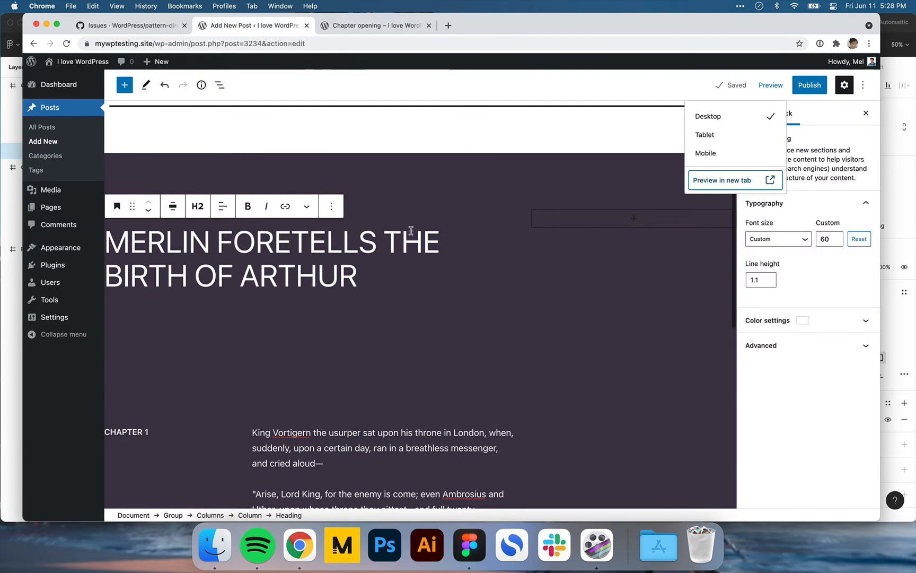
left_click(836, 237)
left_click(837, 237)
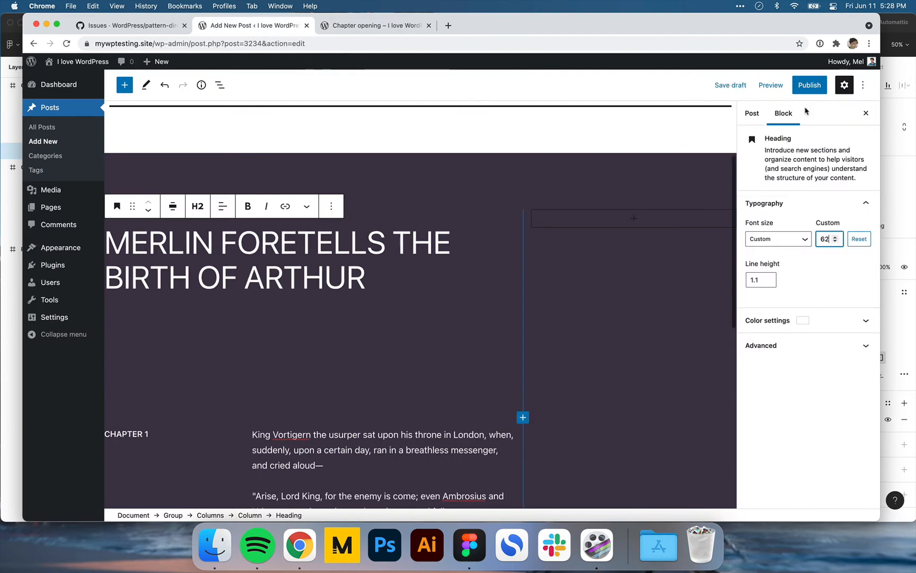
- Save the draft and review the resized heading in the refreshed preview tab
left_click(722, 91)
left_click(393, 25)
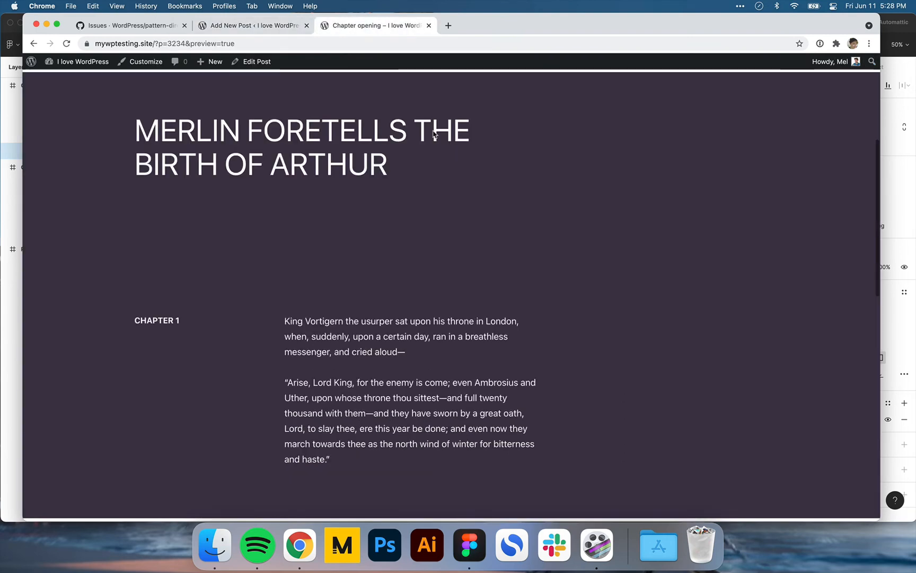
scroll(489, 227, "up", 1)
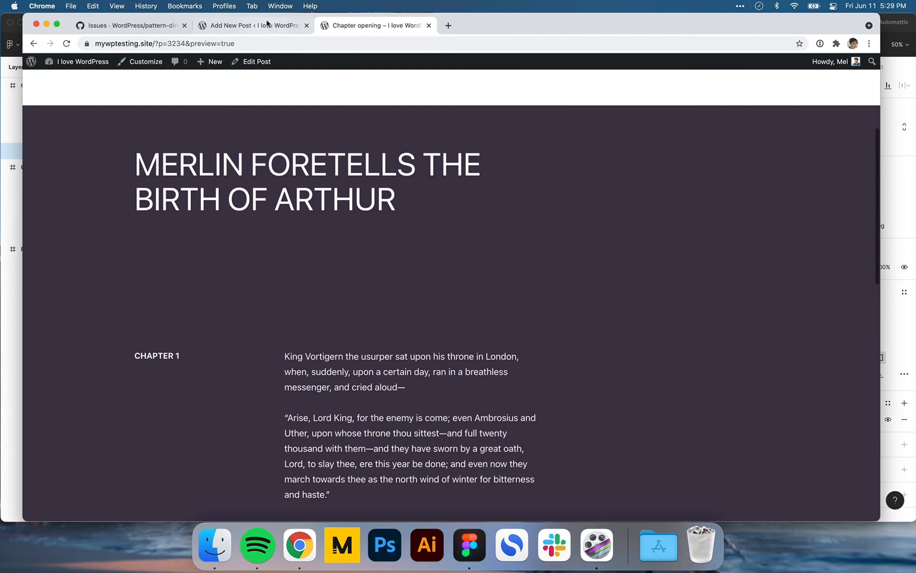
- Return to the post editor, publish the Chapter opening post, and close the old preview tab
left_click(267, 25)
left_click(382, 180)
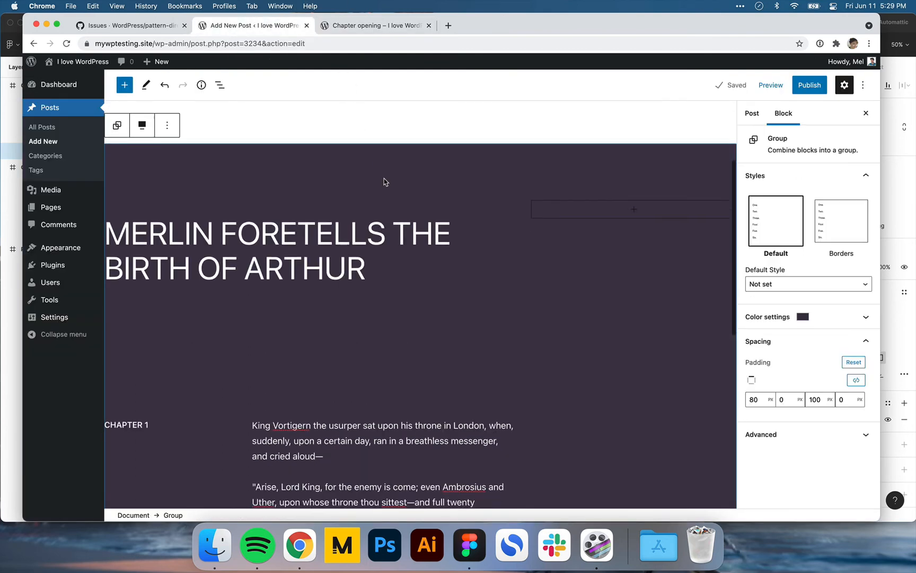
left_click(818, 94)
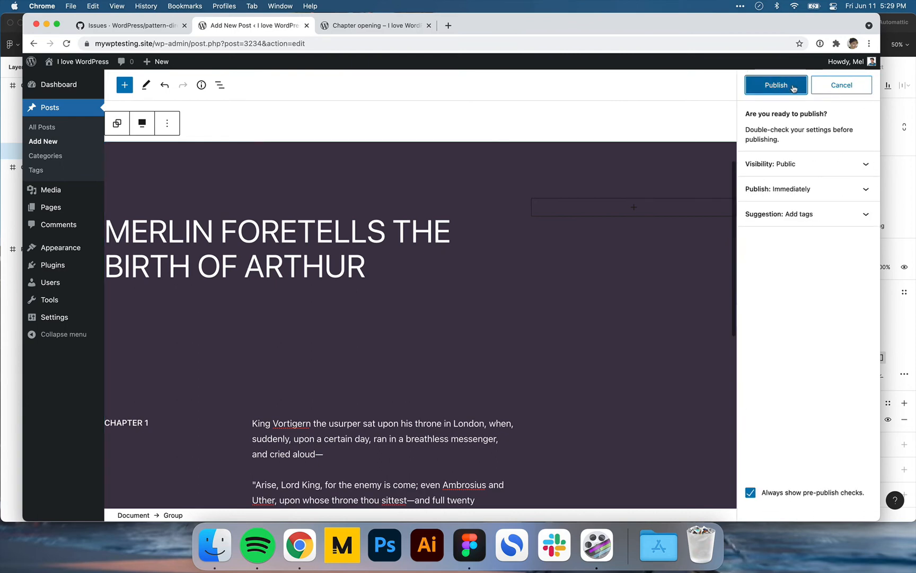
left_click(795, 85)
left_click(429, 25)
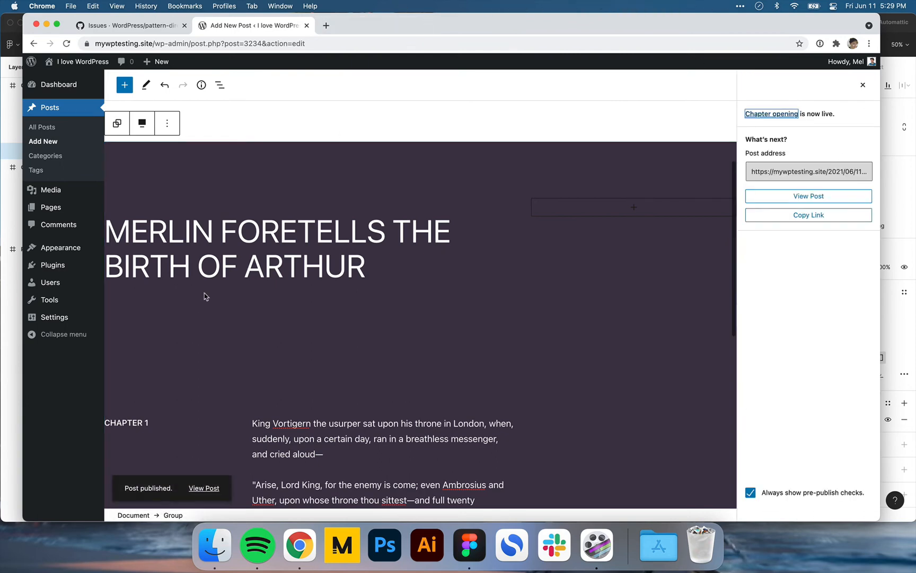
- View the published Chapter opening post and examine its heading, chapter text and spacing down the page
left_click(215, 486)
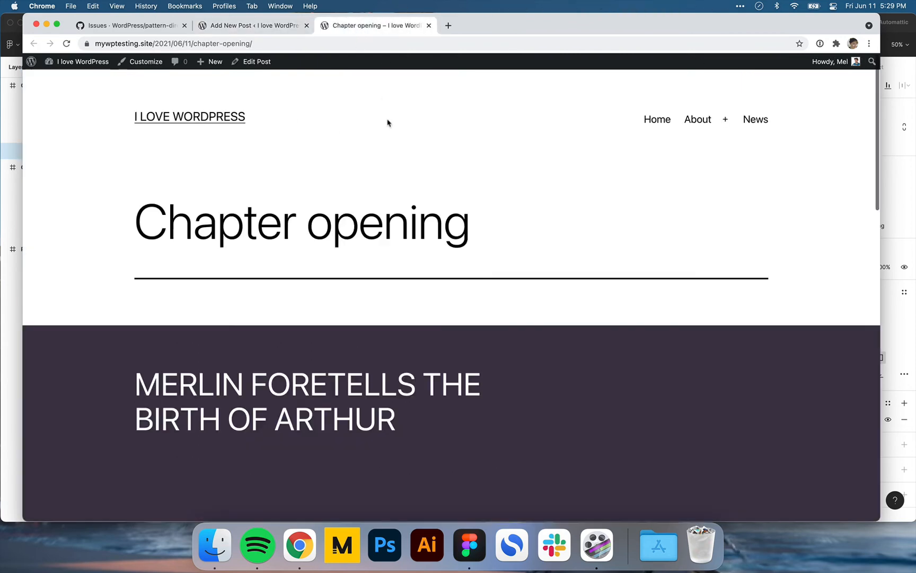
scroll(395, 144, "down", 2)
scroll(395, 141, "up", 4)
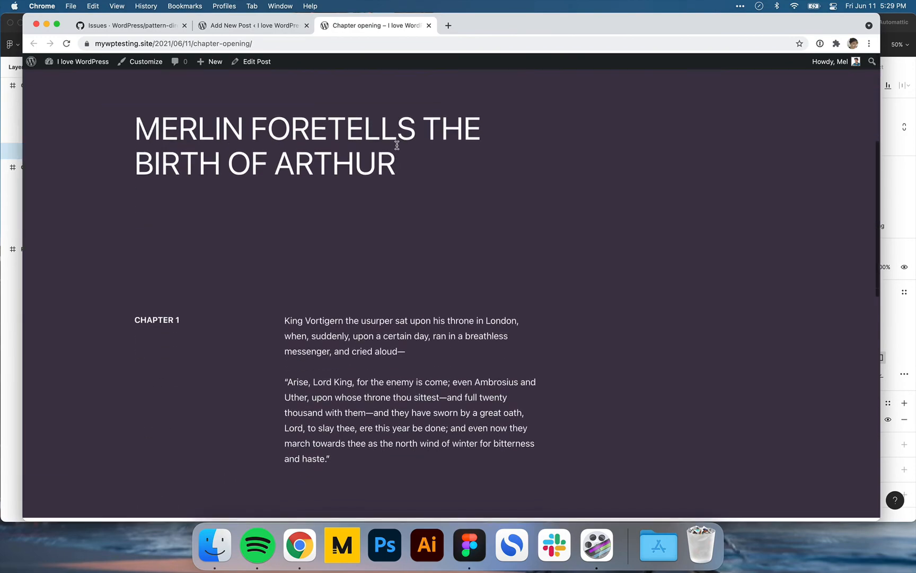
scroll(397, 145, "up", 2)
scroll(396, 145, "down", 7)
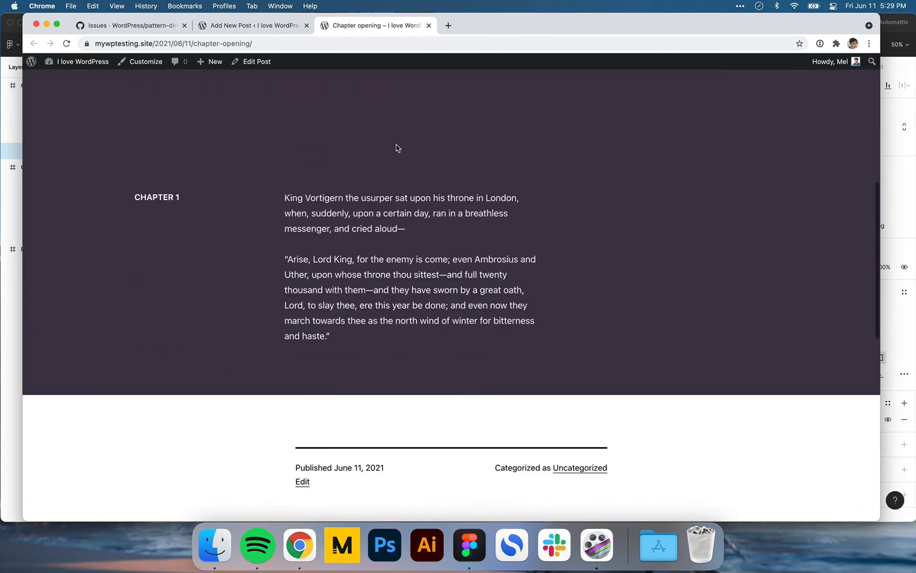
scroll(397, 145, "up", 6)
scroll(397, 144, "up", 3)
- Go to the list of all posts and open the published Poster and Gallery with three images posts in new tabs
left_click(249, 26)
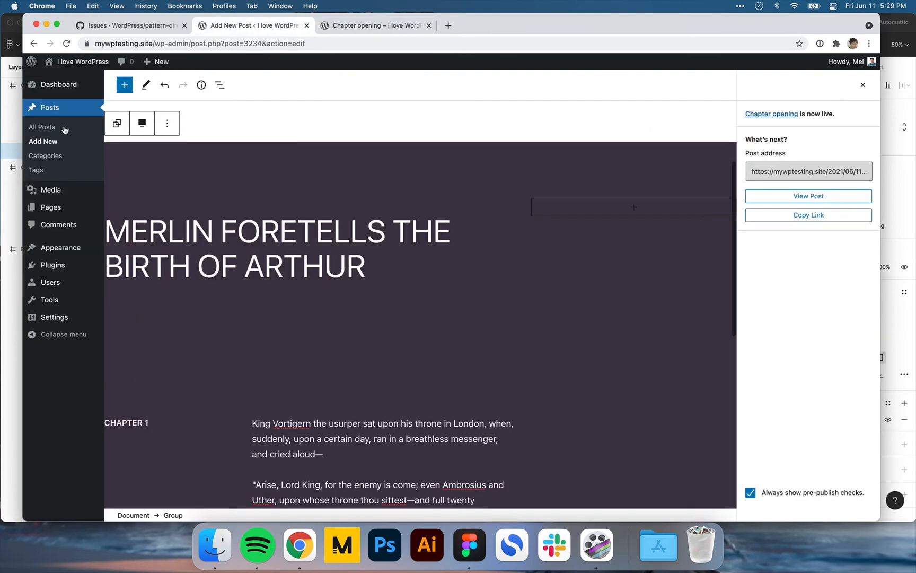
left_click(46, 128)
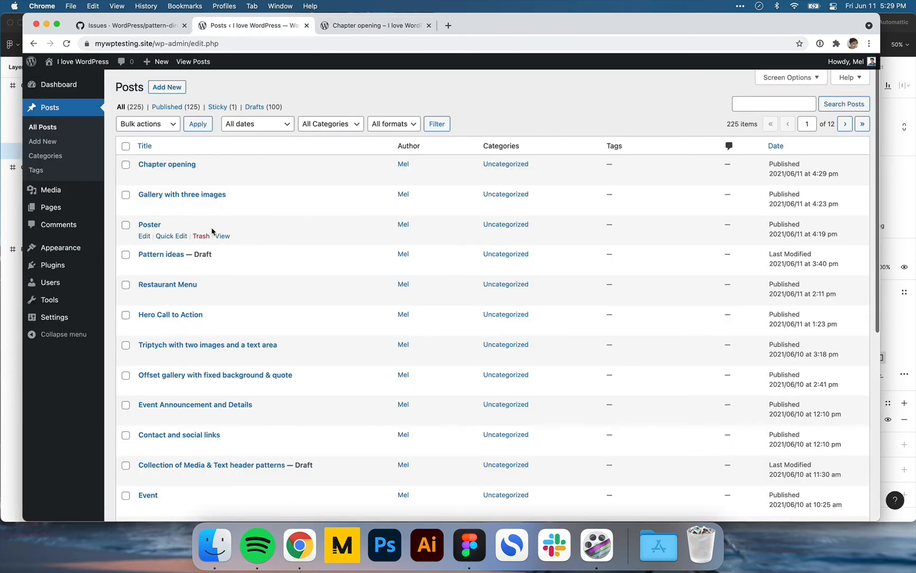
left_click(222, 236, "super")
left_click(222, 206, "super")
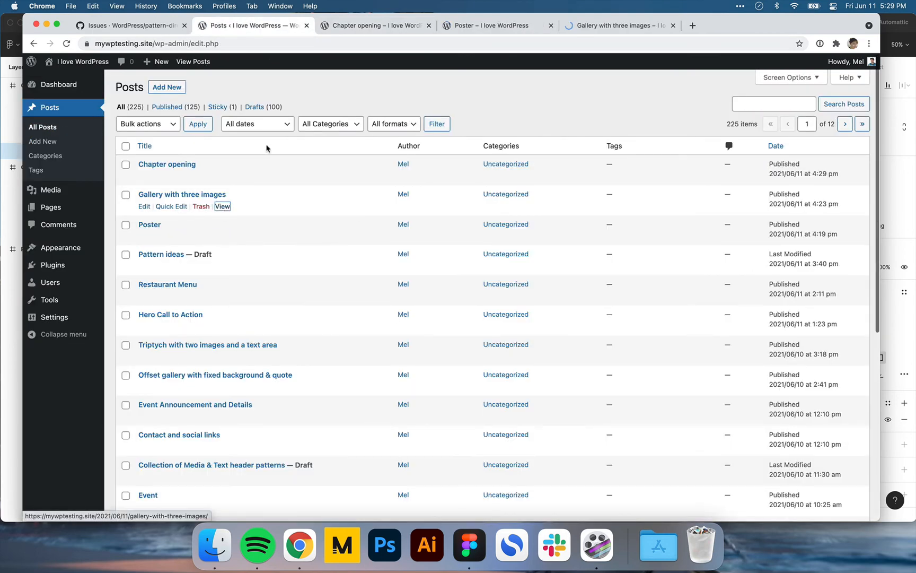
- Look through the published Chapter opening, Poster and Gallery with three images pages one after another
left_click(362, 25)
scroll(515, 184, "down", 10)
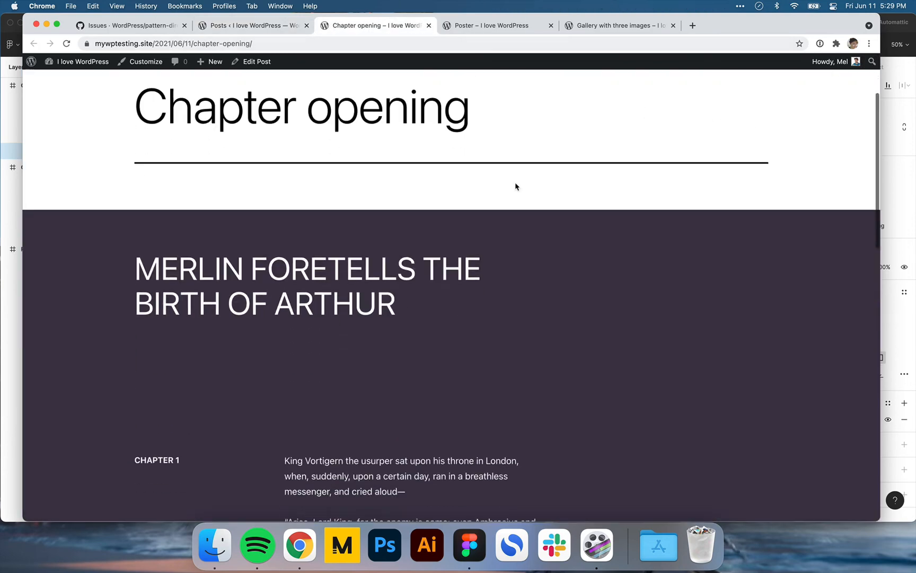
left_click(485, 26)
scroll(586, 136, "down", 10)
scroll(586, 133, "up", 6)
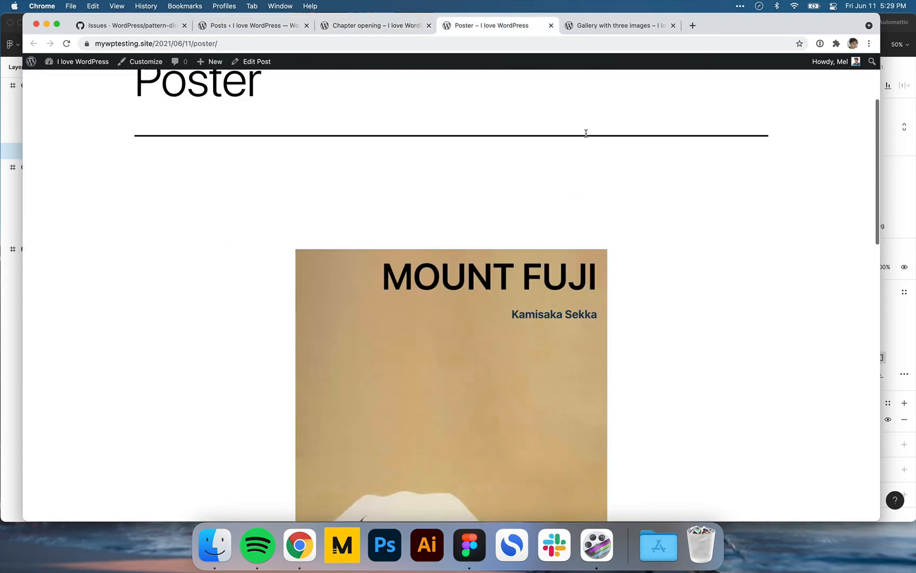
left_click(615, 25)
scroll(622, 224, "down", 3)
scroll(622, 224, "down", 9)
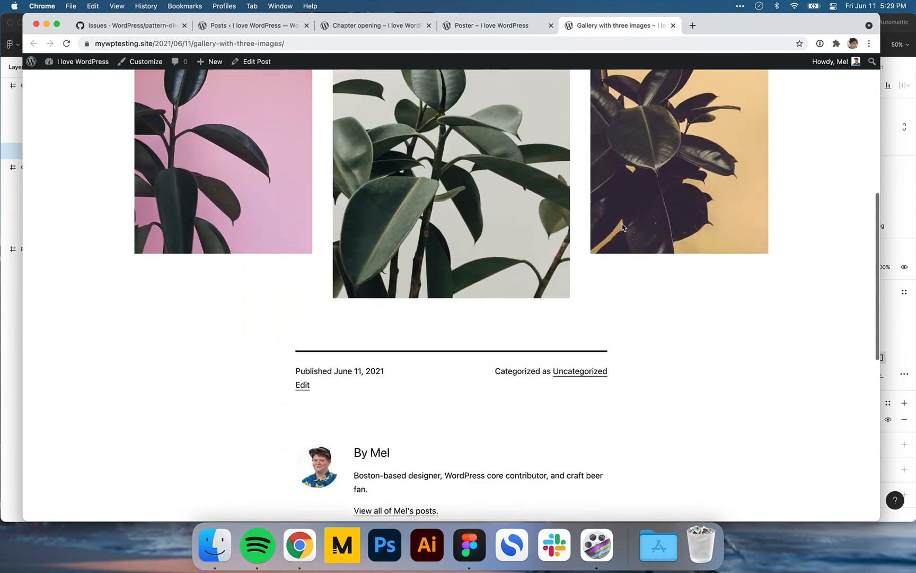
scroll(623, 227, "up", 9)
scroll(622, 227, "up", 3)
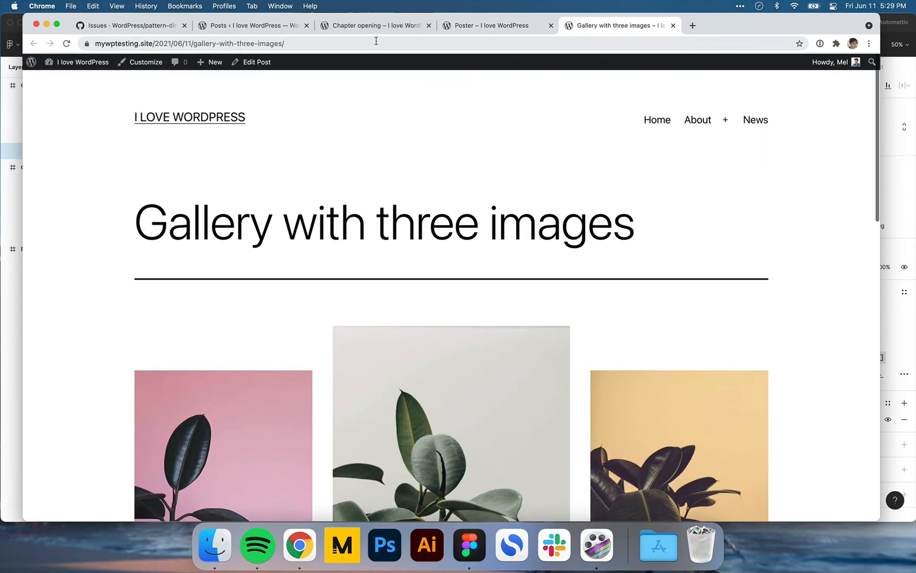
- Go back to the published Chapter opening page and review its heading and chapter text
key("super+3")
scroll(492, 190, "down", 3)
scroll(492, 190, "up", 6)
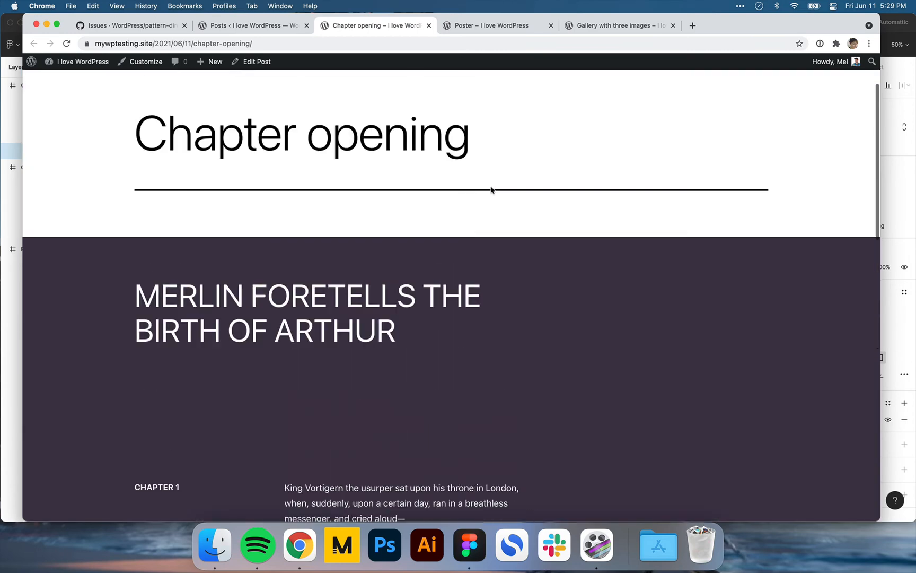
scroll(492, 190, "down", 4)
scroll(492, 189, "up", 2)
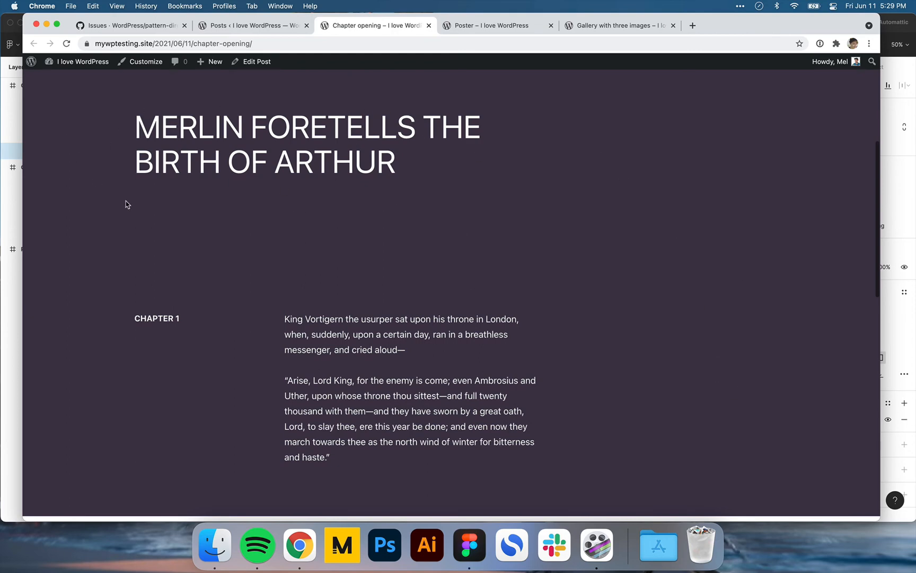
scroll(126, 203, "up", 2)
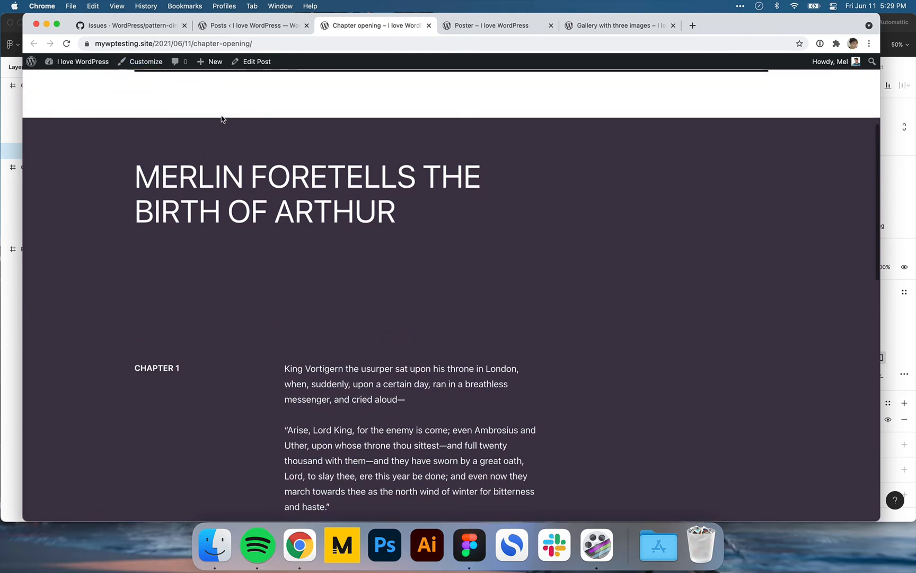
- Open the published Chapter opening post for editing and copy all of its content
left_click(254, 28)
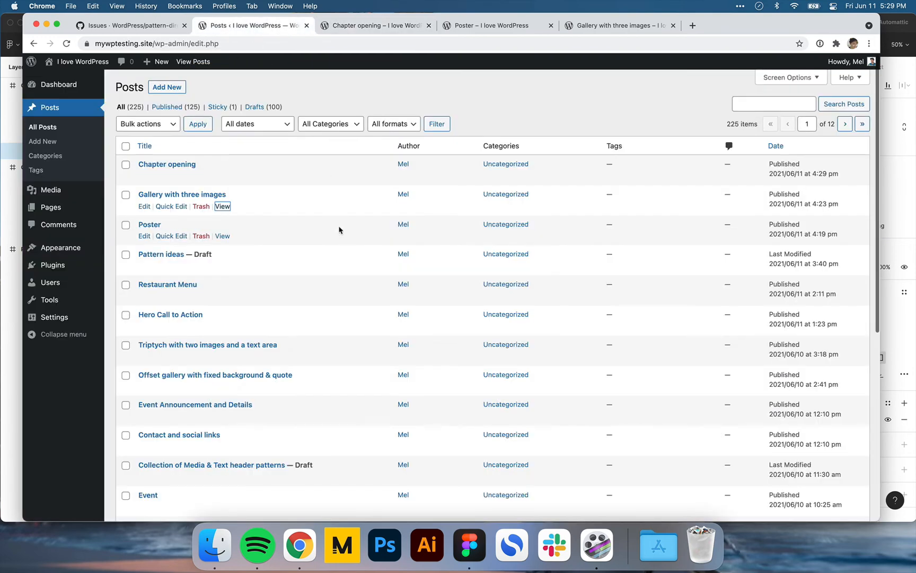
left_click(348, 30)
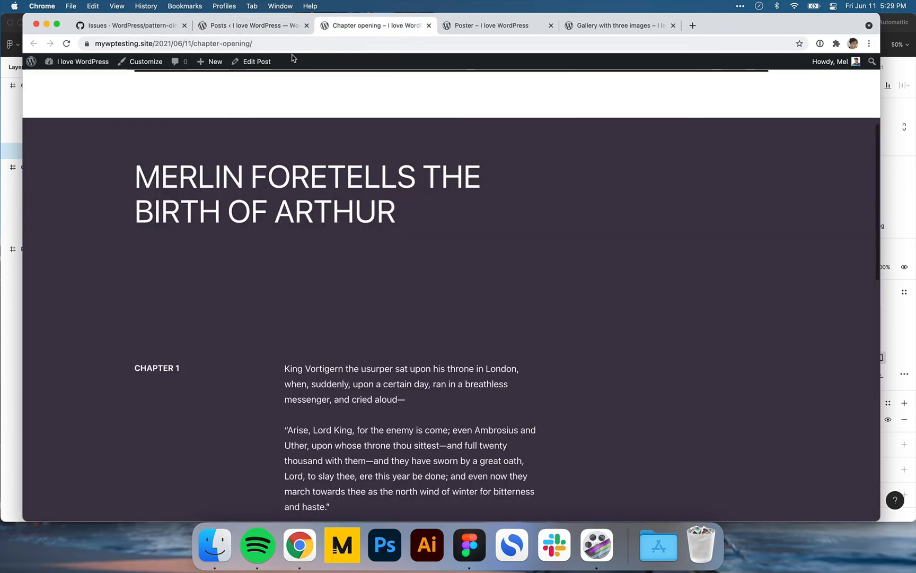
left_click(251, 62)
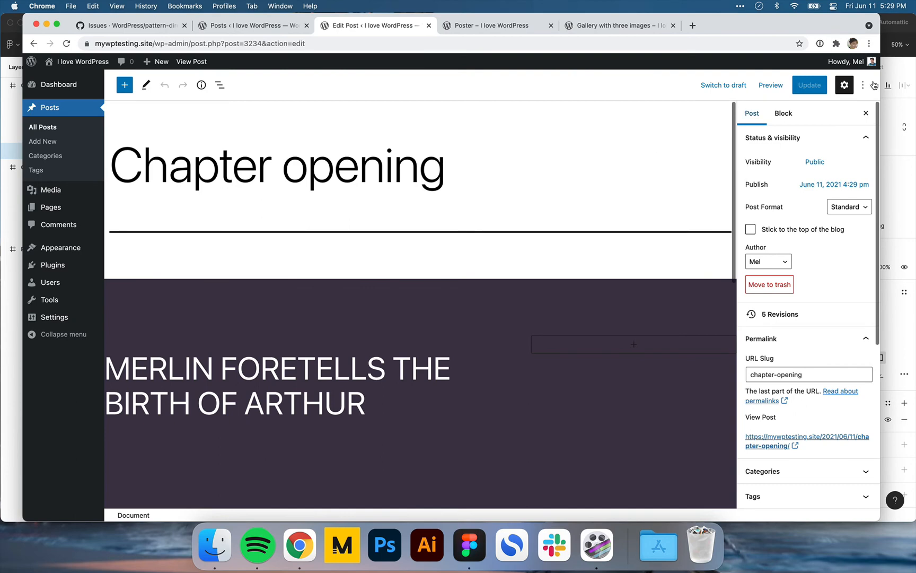
left_click(863, 85)
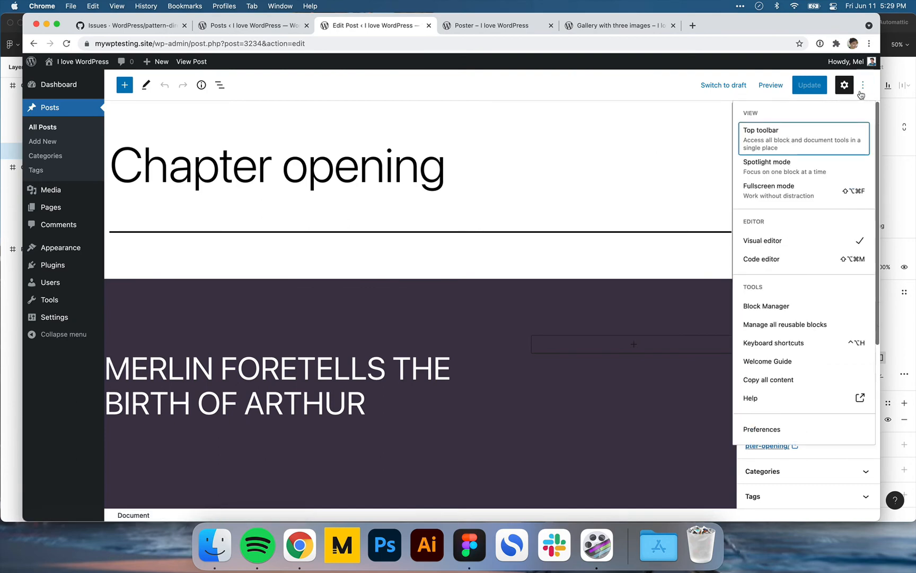
left_click(790, 380)
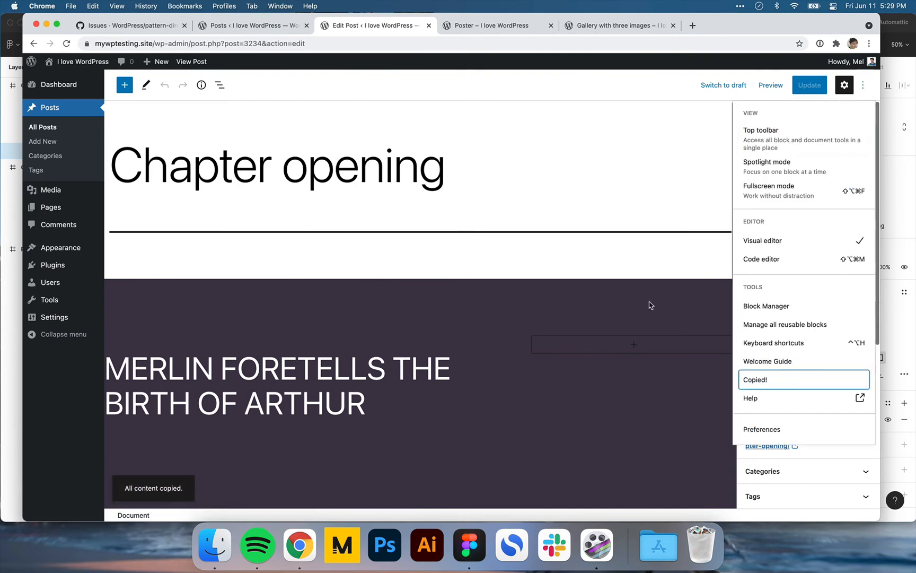
- Open gist.github.com in a new tab and paste the copied pattern code into the new gist
key("super+t")
type("gist.github.com")
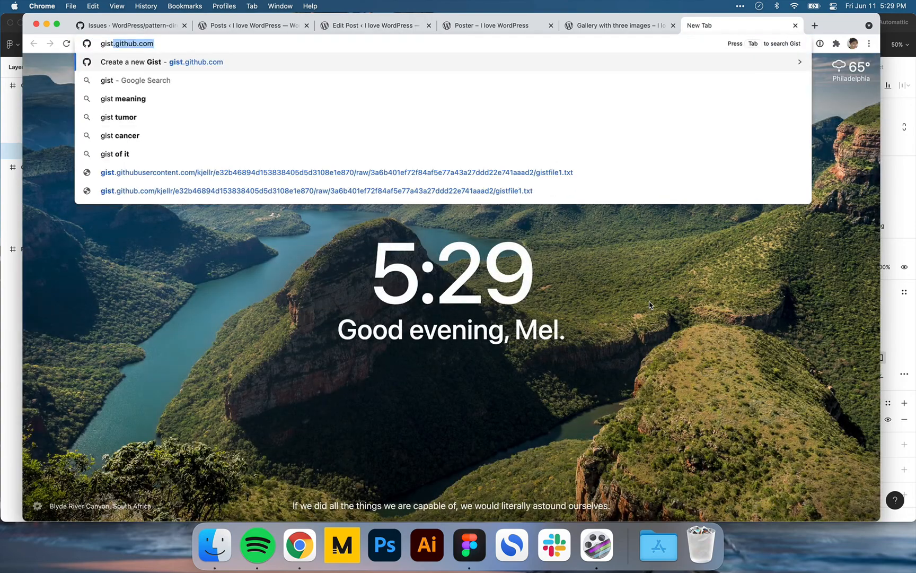
key("Return")
left_click(289, 201)
key("super+v")
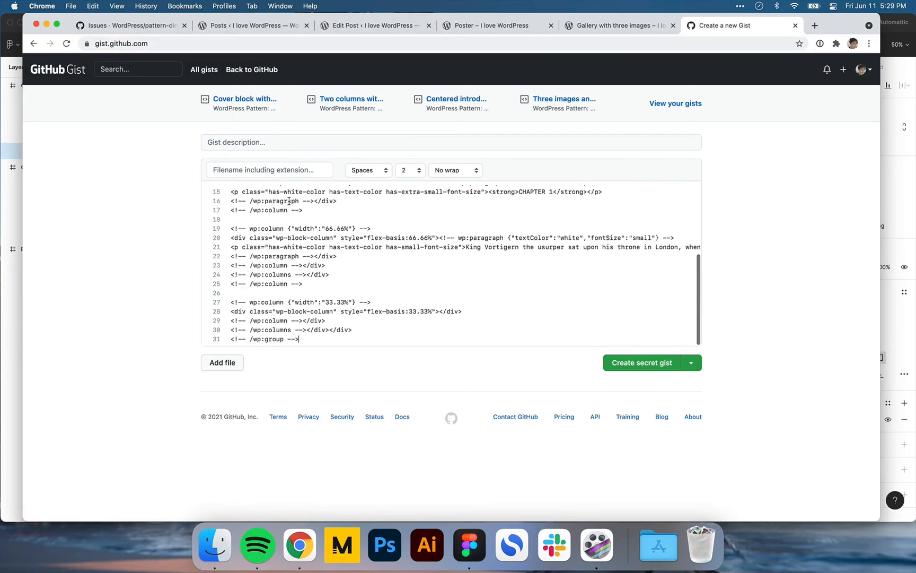
- Set the gist's indent mode to Tabs and its line wrap mode to Soft wrap
left_click(368, 171)
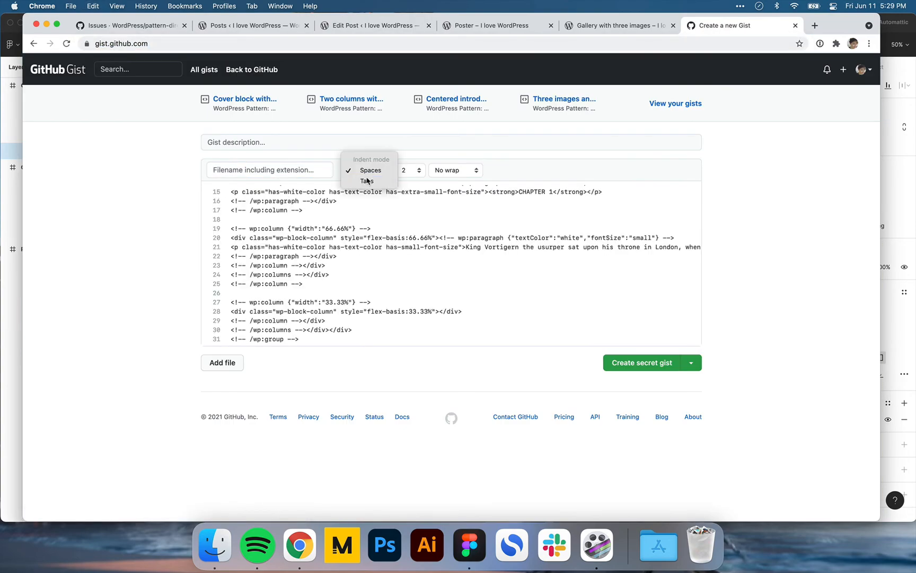
left_click(368, 159)
left_click(447, 171)
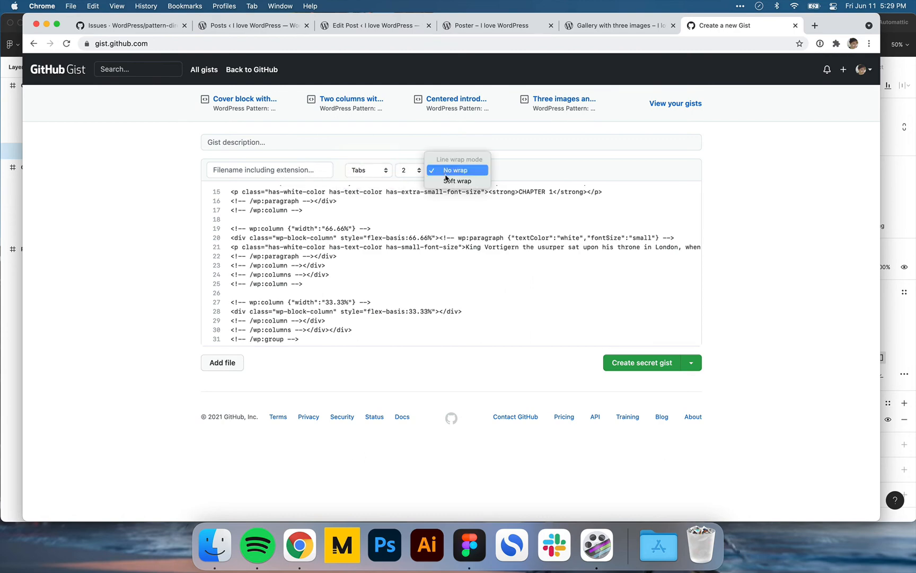
left_click(447, 180)
- Check the pattern's title in the open post tabs, then return to the new gist
left_click(269, 173)
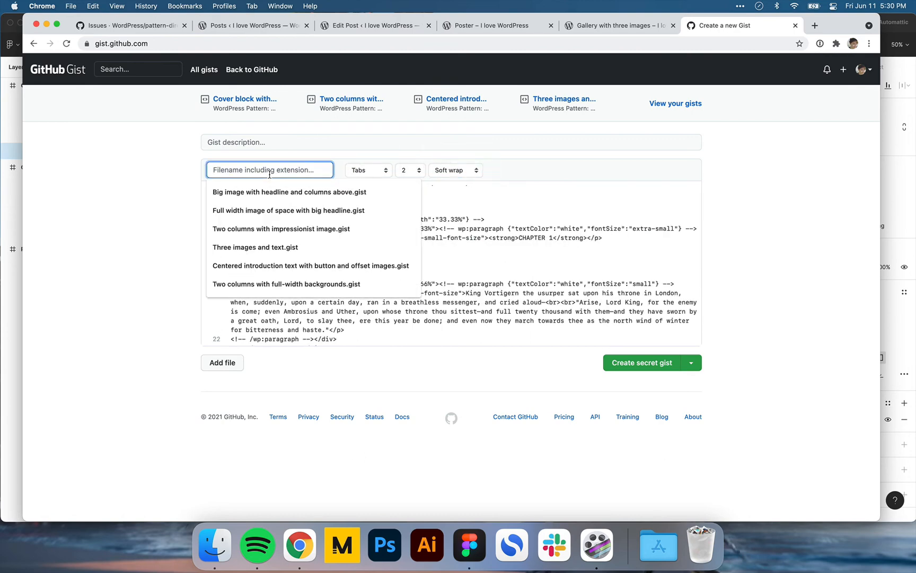
left_click(499, 29)
left_click(595, 29)
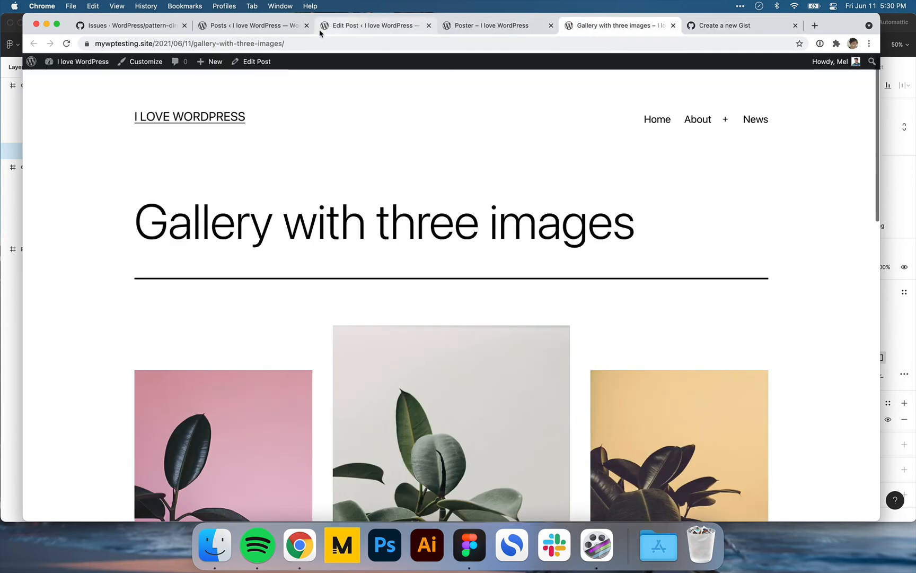
left_click(397, 29)
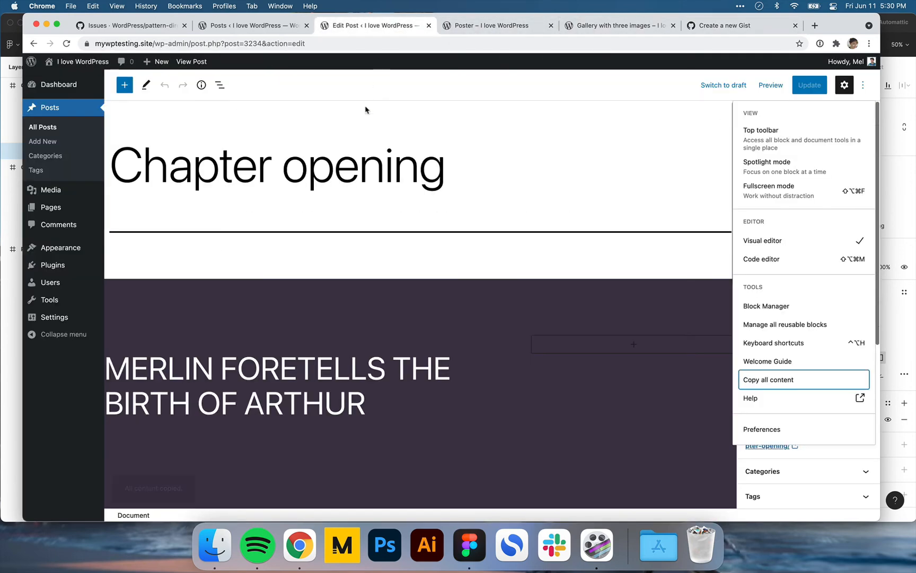
left_click(393, 156)
left_click(717, 29)
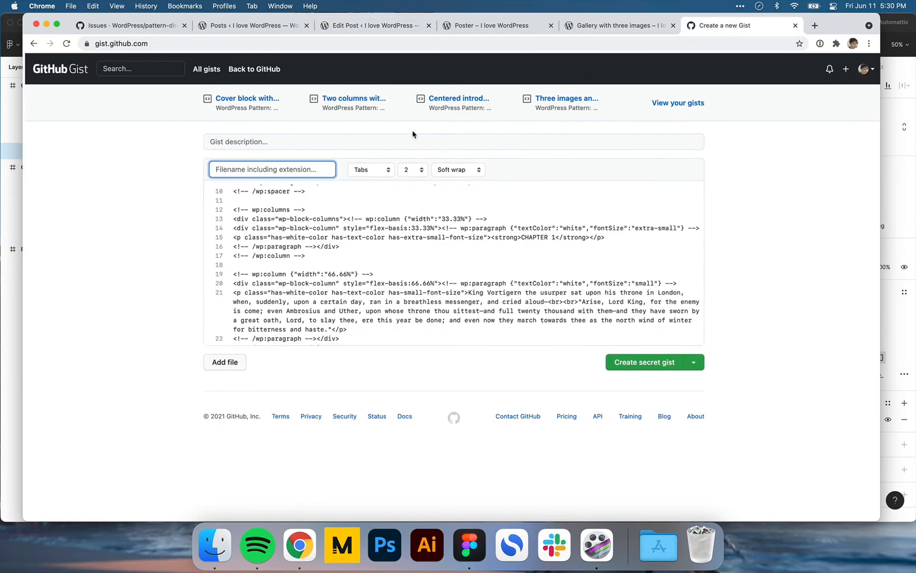
- Describe the gist as "WordPress Pattern: Chapter opening" and name its file chapter-opening.gist
left_click(402, 142)
type("WordPress")
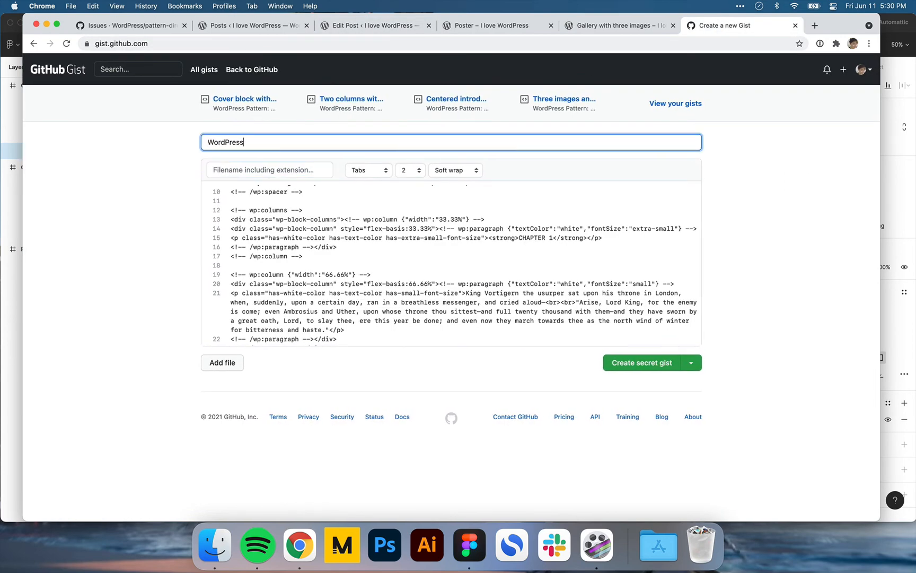
type(" Pattern: Chapter opening")
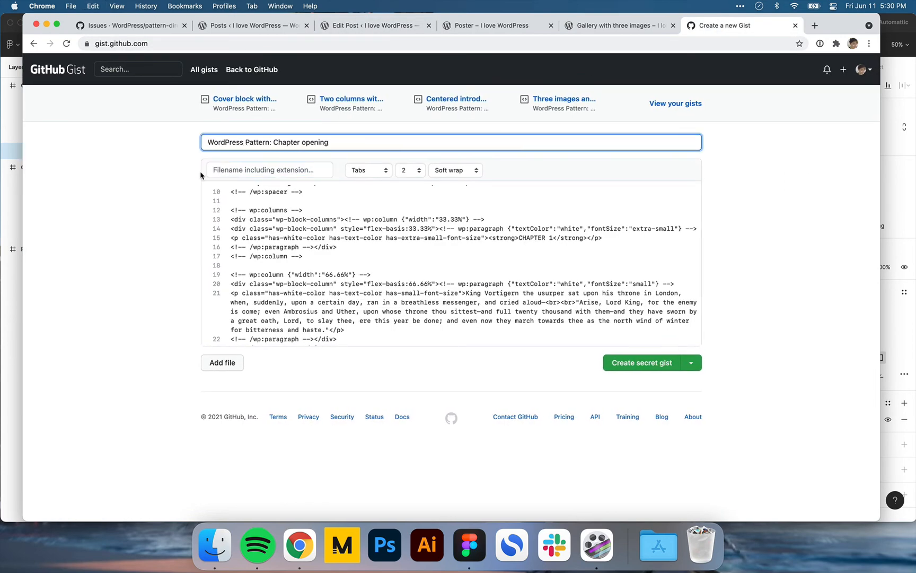
left_click(237, 170)
type("chapter-opening.gist")
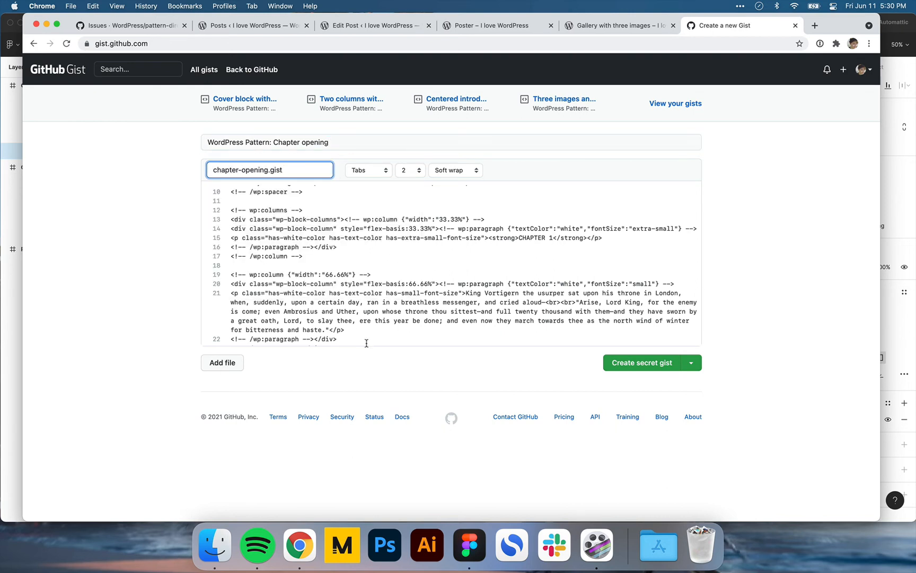
- Switch the gist's visibility to public and create it
left_click(691, 362)
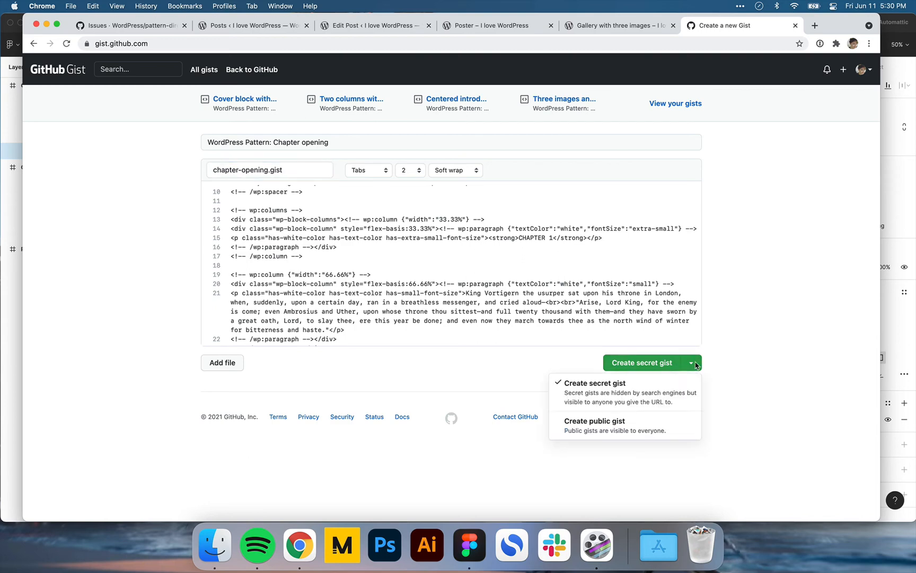
left_click(650, 417)
left_click(651, 366)
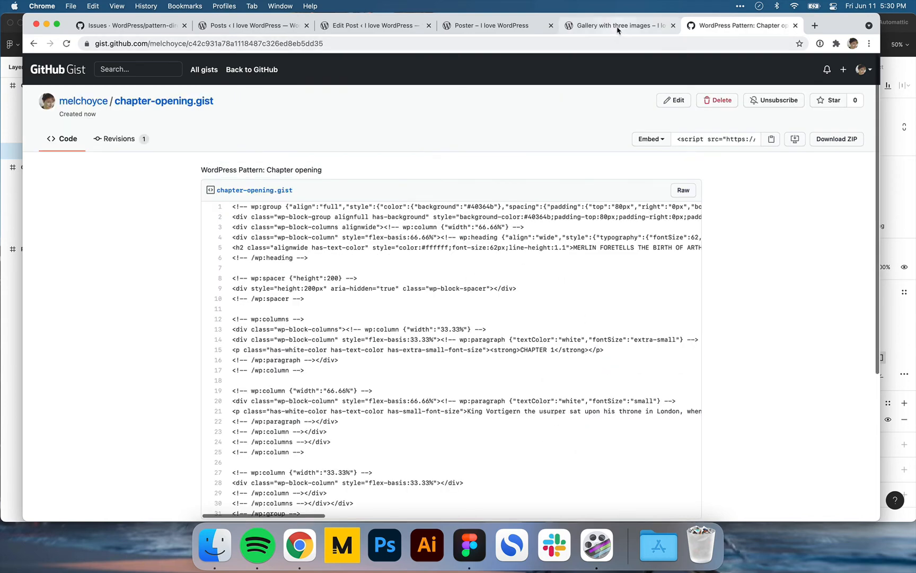
- View the published Chapter opening post and capture a screenshot of its dark pattern section
left_click(394, 29)
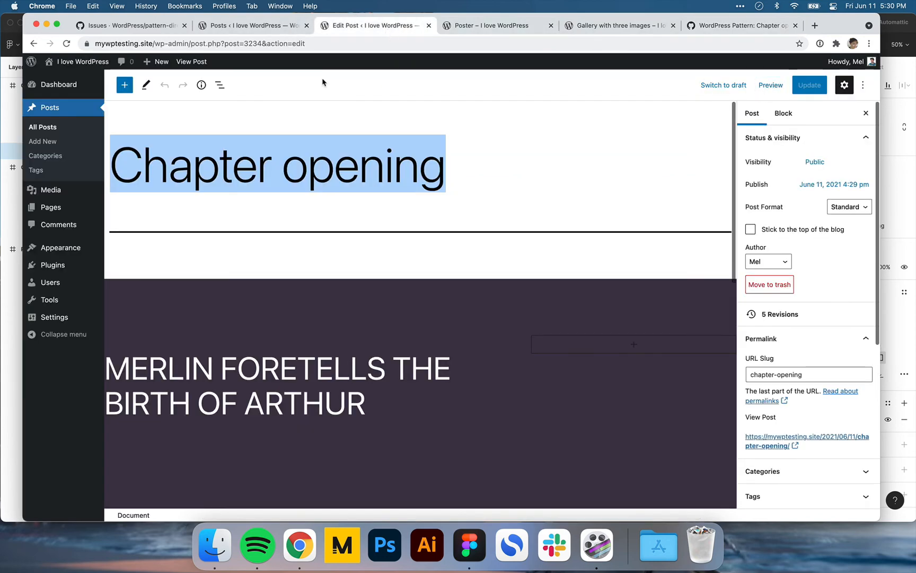
left_click(190, 62)
scroll(615, 252, "down", 5)
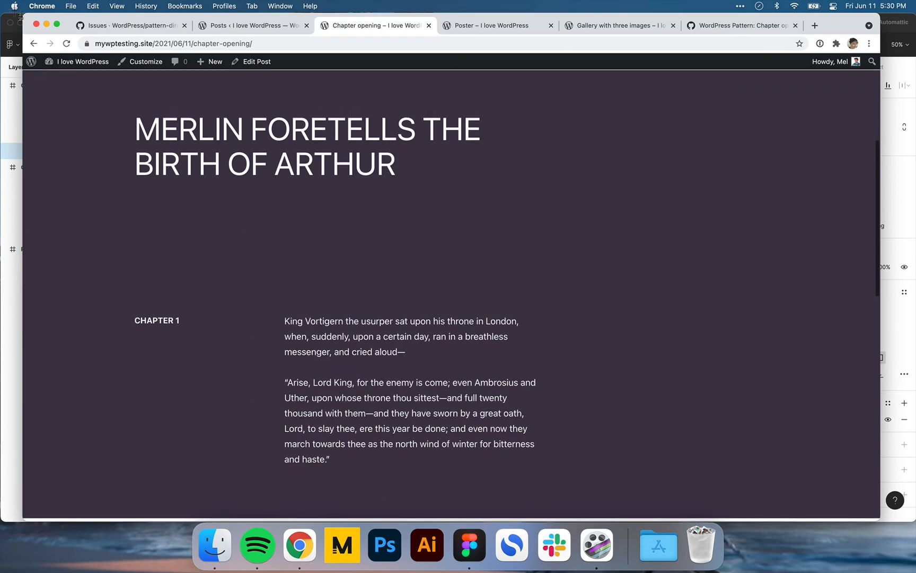
left_click_drag(25, 70, 879, 515)
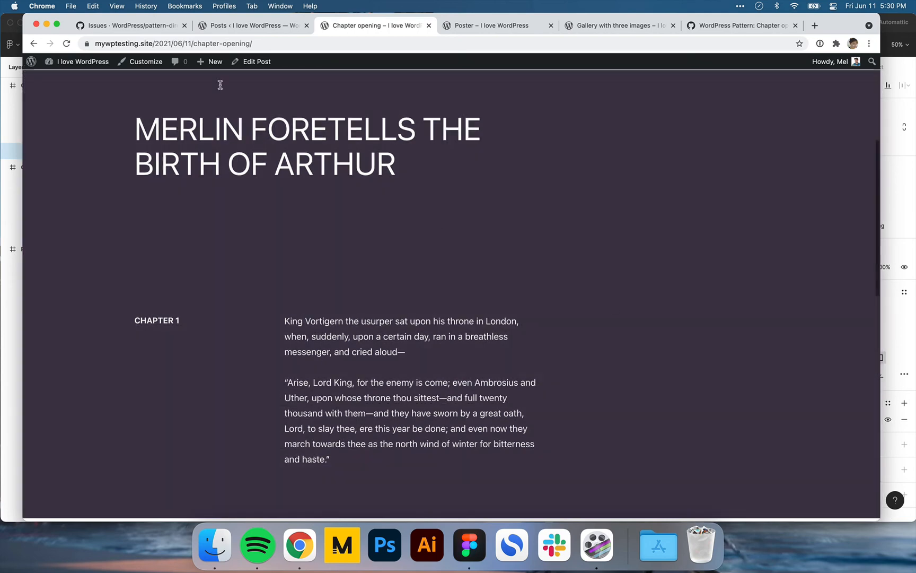
- Start a new issue in the WordPress/pattern-directory repository using the Pattern Submission template
left_click(138, 30)
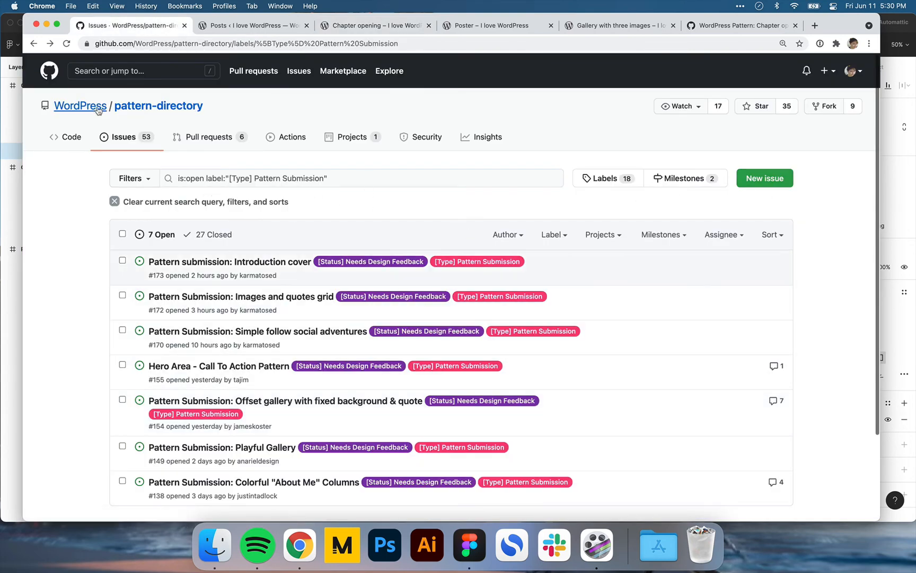
scroll(244, 350, "down", 3)
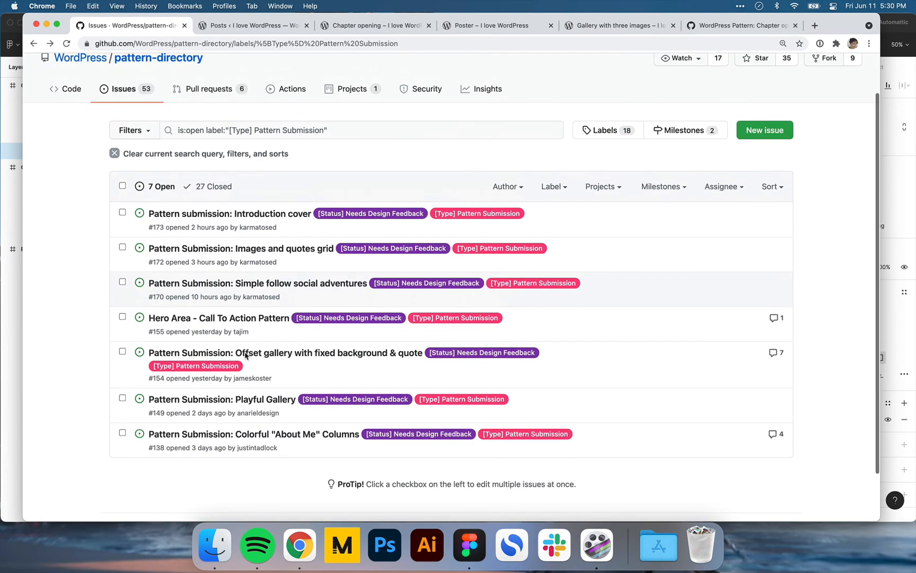
left_click(747, 131)
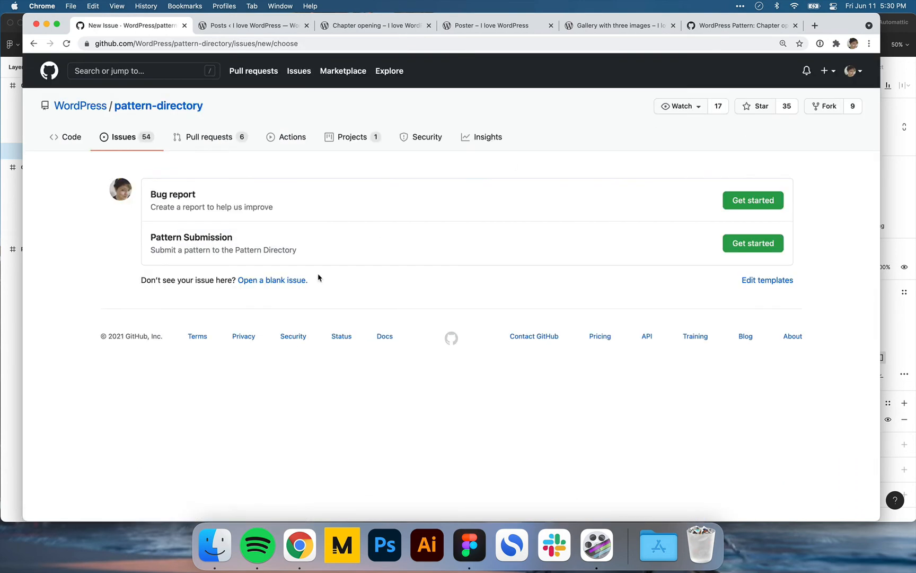
left_click(747, 248)
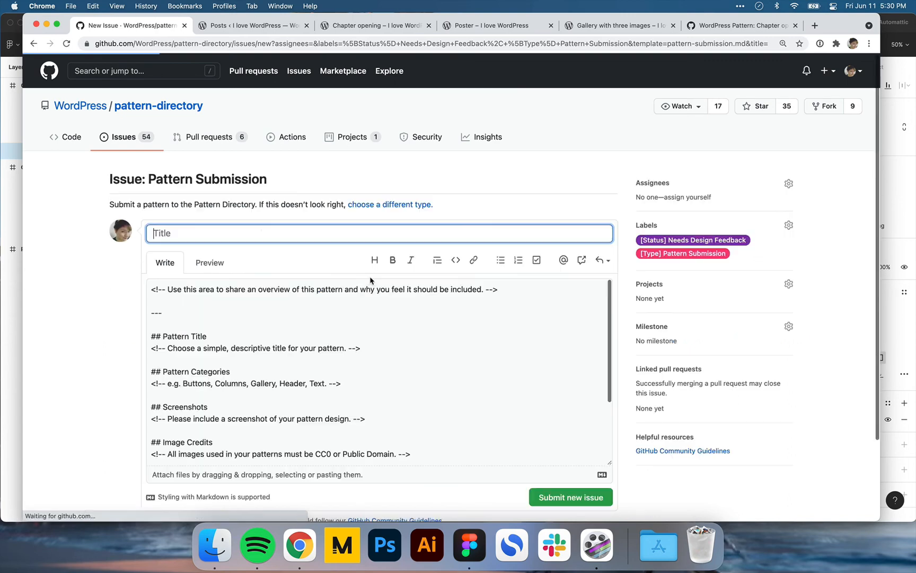
- Replace the Screenshots placeholder in the issue body with the captured pattern image
triple_click(381, 383)
key("BackSpace")
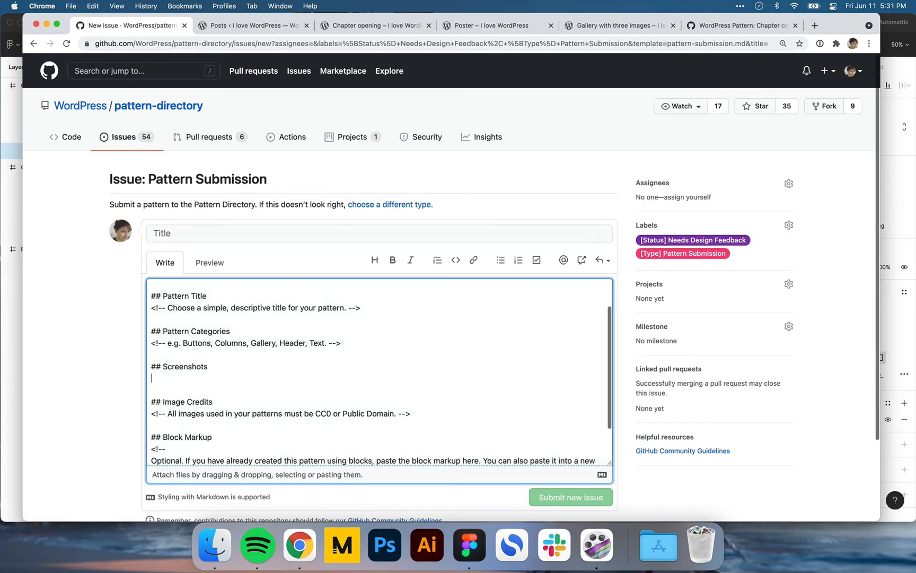
key("cmd+v")
key("BackSpace")
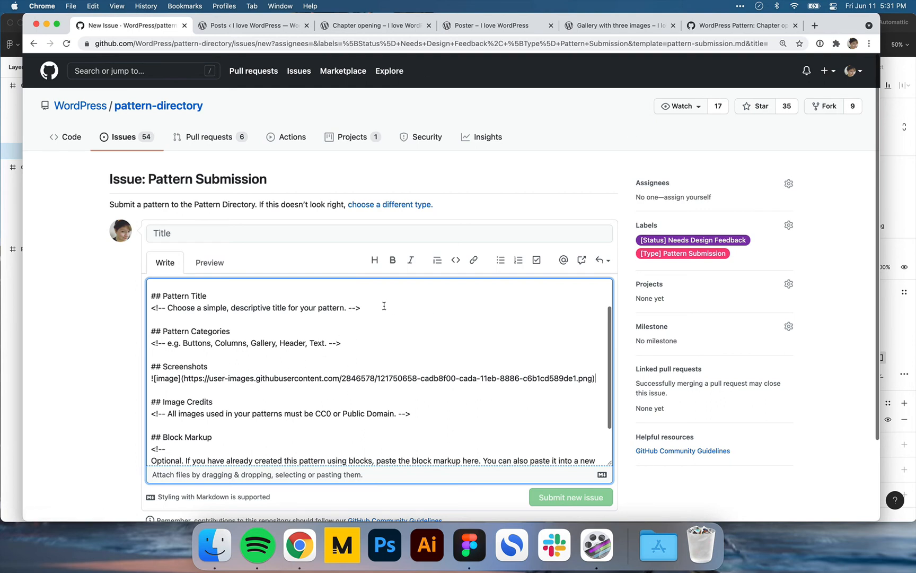
- In the issue body, replace the Pattern Categories placeholder with "Text" and the Pattern Title placeholder with "Chapter Opening"
left_click(345, 344)
key("super+shift+Left")
type("Text")
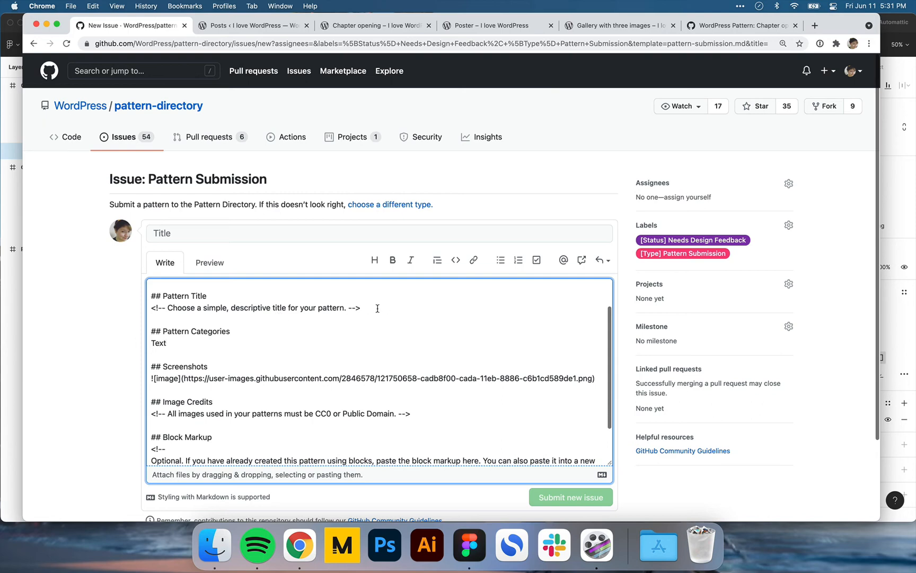
left_click_drag(376, 307, 149, 308)
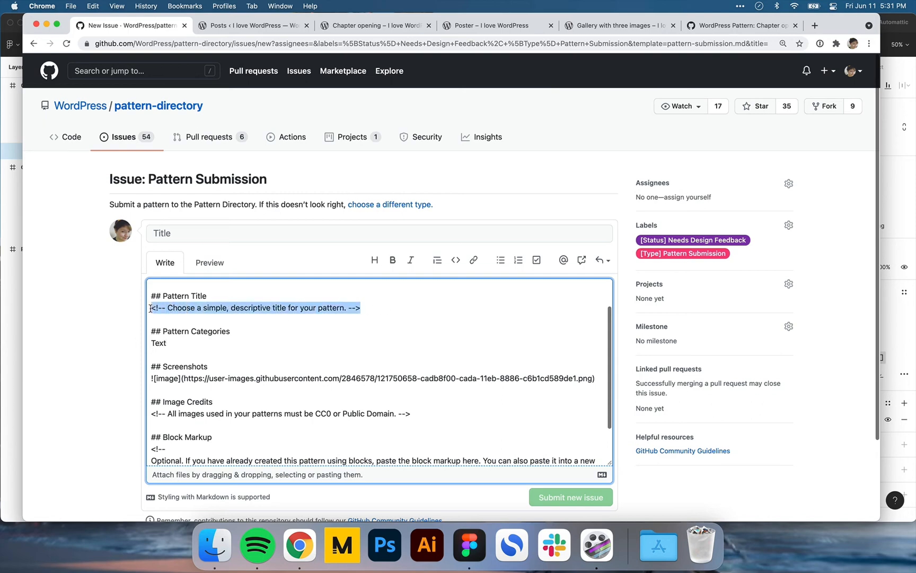
type("Chapter Opening")
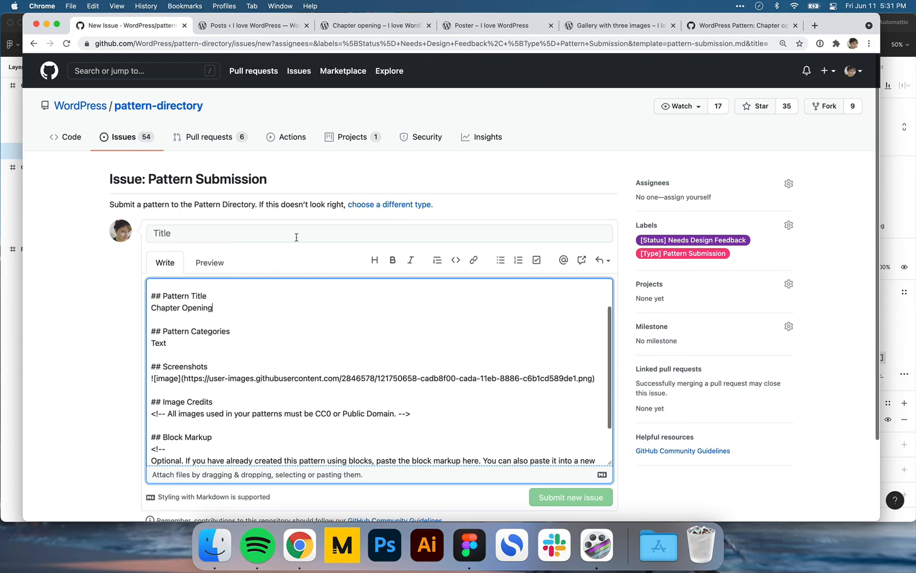
- Title the issue "Chapter Opening"
left_click(285, 233)
type("Opening")
key("super+a")
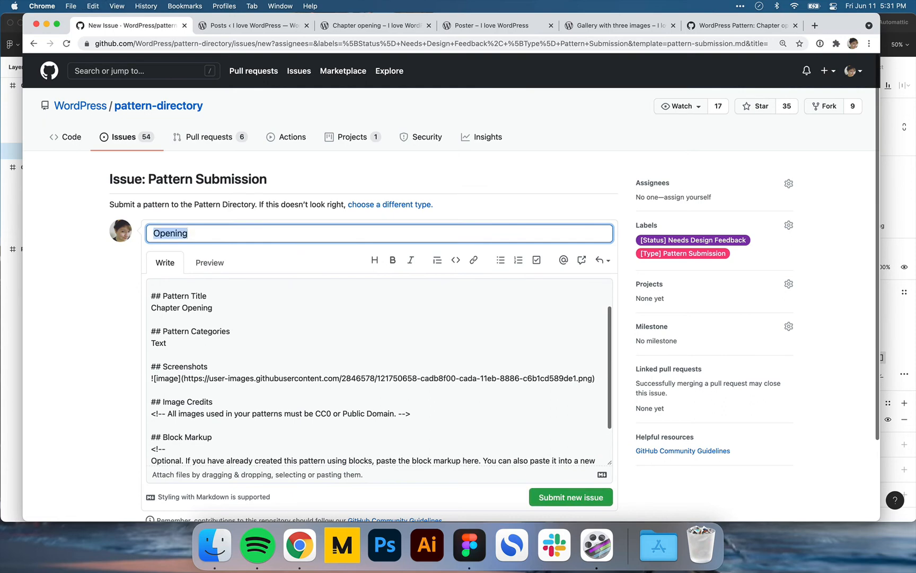
key("Left")
type("Chapter")
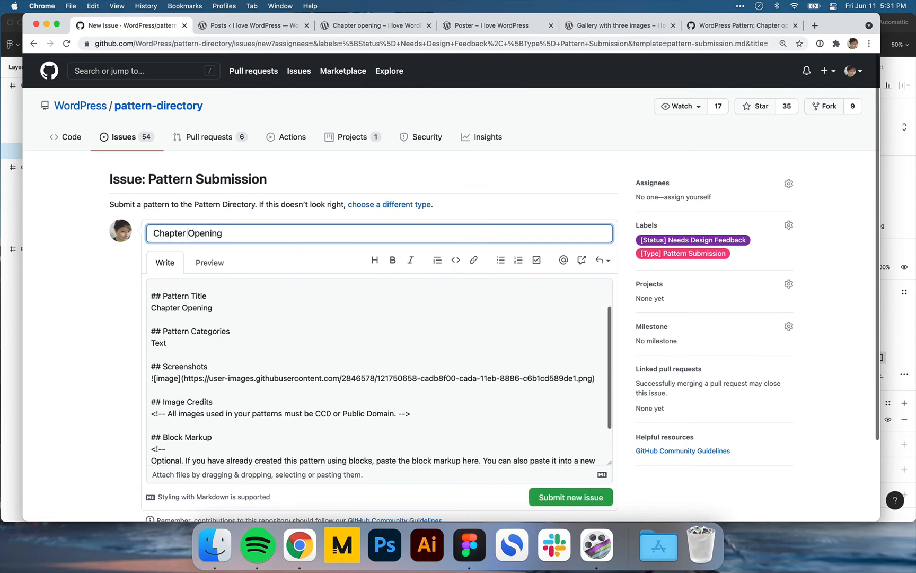
- Close the Poster and "Gallery with three images" browser tabs and return to the new issue
left_click(710, 29)
left_click(633, 27)
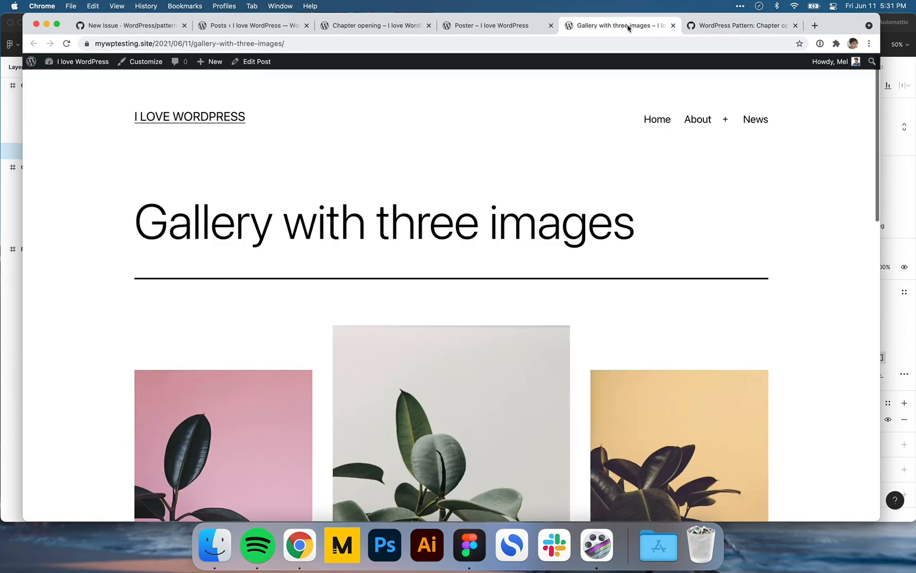
left_click(550, 26)
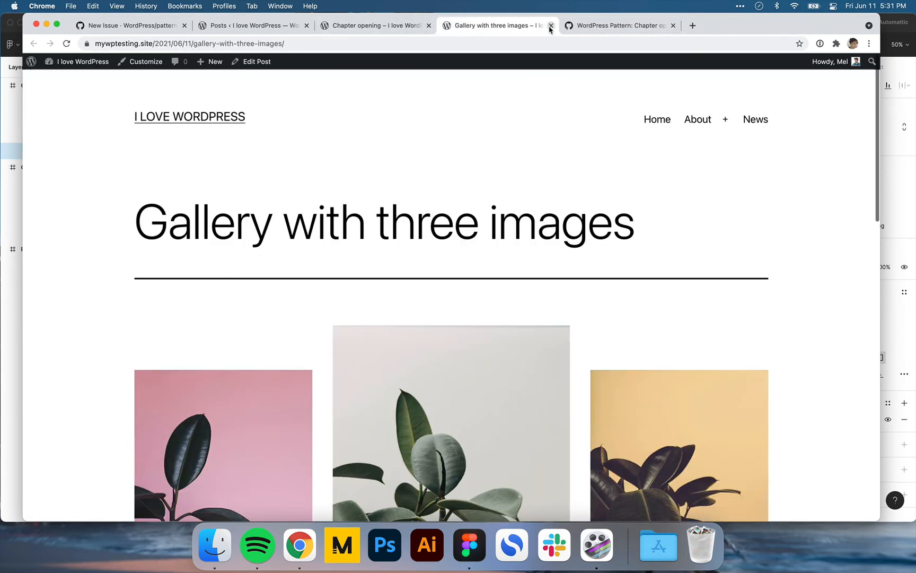
left_click(549, 26)
left_click(411, 28)
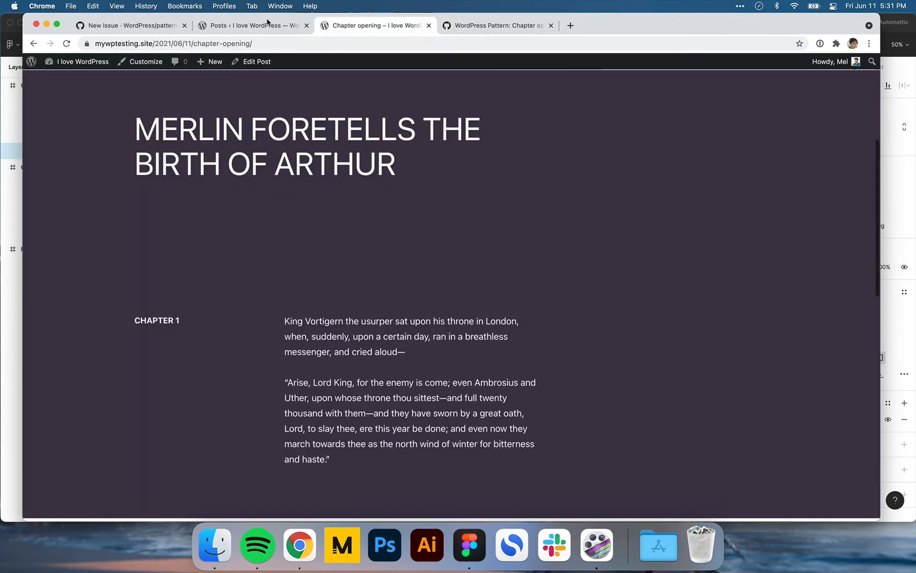
left_click(269, 24)
left_click(132, 25)
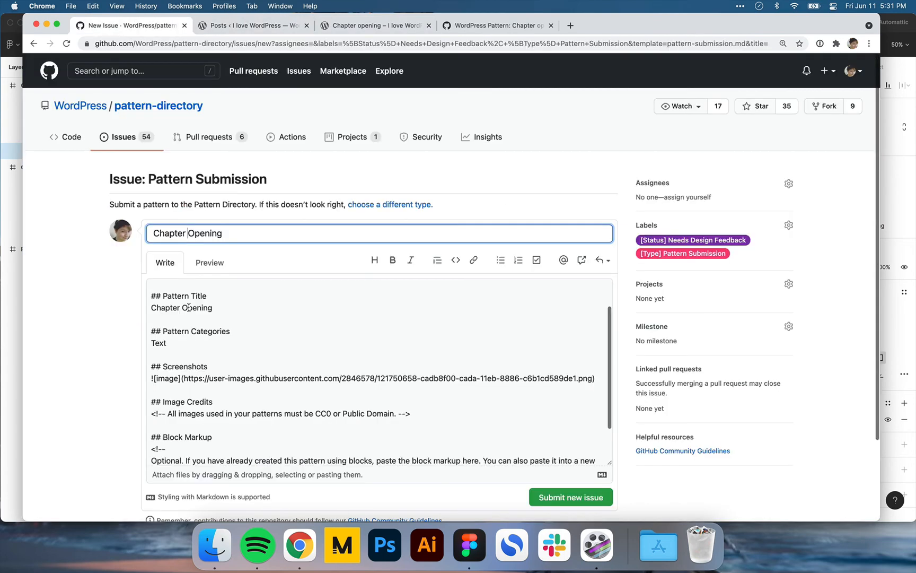
- Delete the Image Credits heading and its placeholder comment from the issue body
left_click(217, 396)
left_click_drag(437, 413, 151, 405)
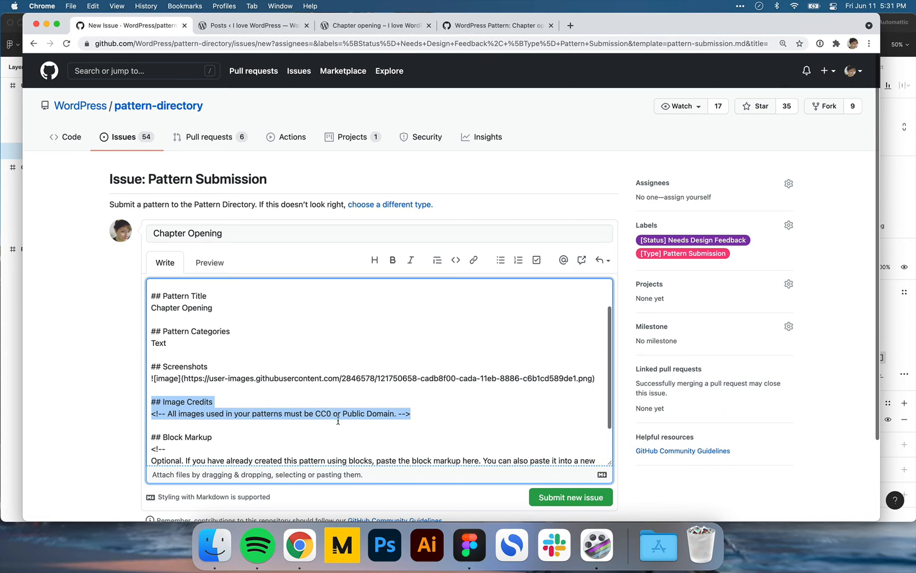
left_click_drag(440, 410, 149, 393)
key("BackSpace")
key("BackSpace")
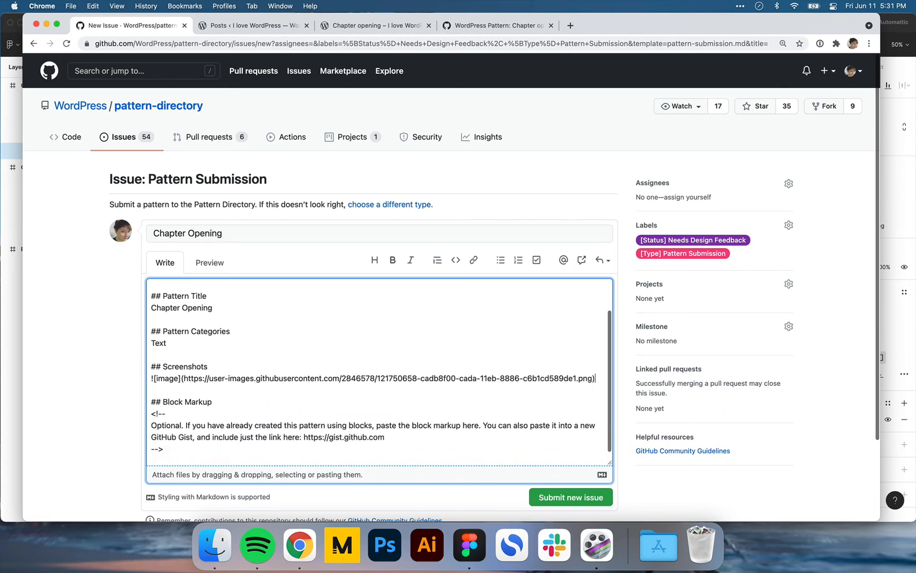
- Copy the chapter-opening gist's URL and paste it under Block Markup in place of the placeholder comment
left_click(493, 26)
left_click(455, 43)
key("super+c")
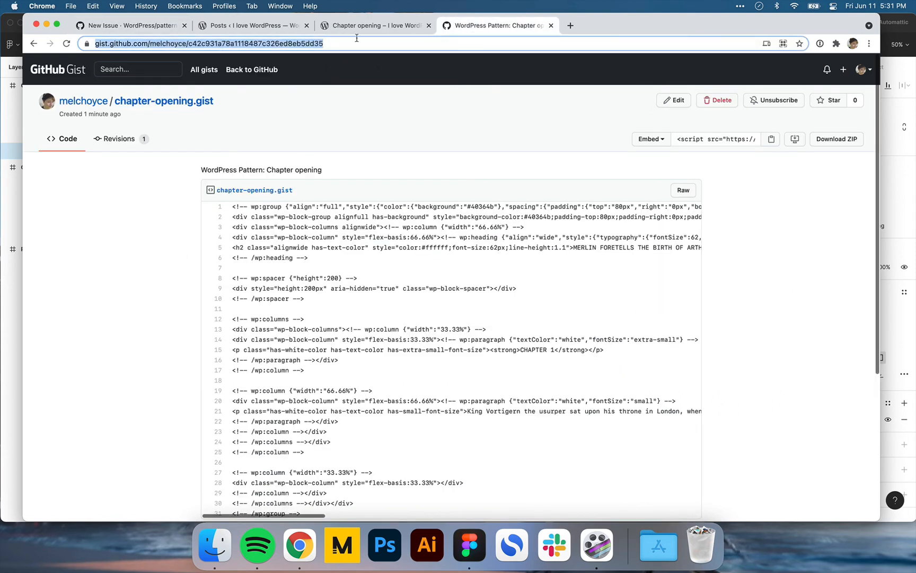
left_click(133, 25)
left_click_drag(186, 444, 150, 407)
key("BackSpace")
key("super+v")
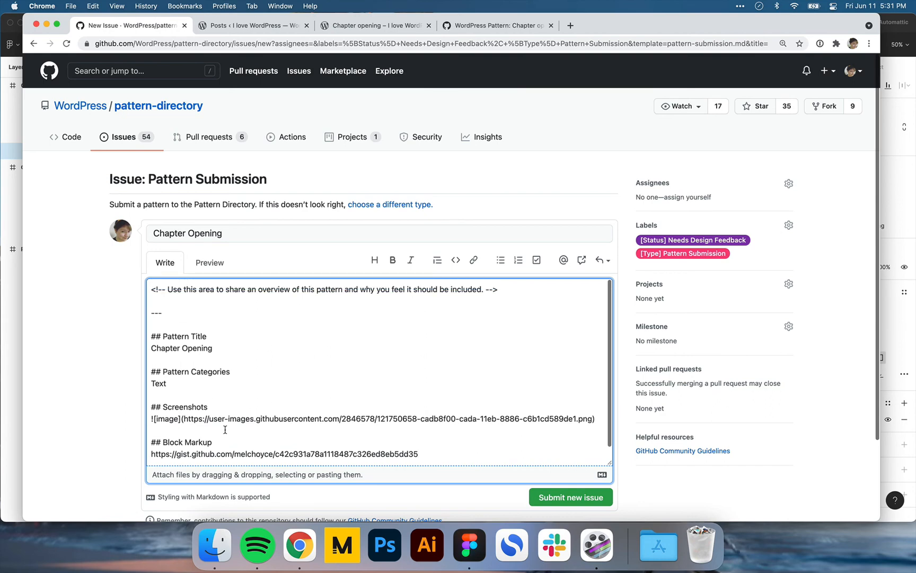
- Delete the overview placeholder comment from the issue body and check the Chapter opening design in Figma before returning to the issue in Chrome
triple_click(512, 284)
key("BackSpace")
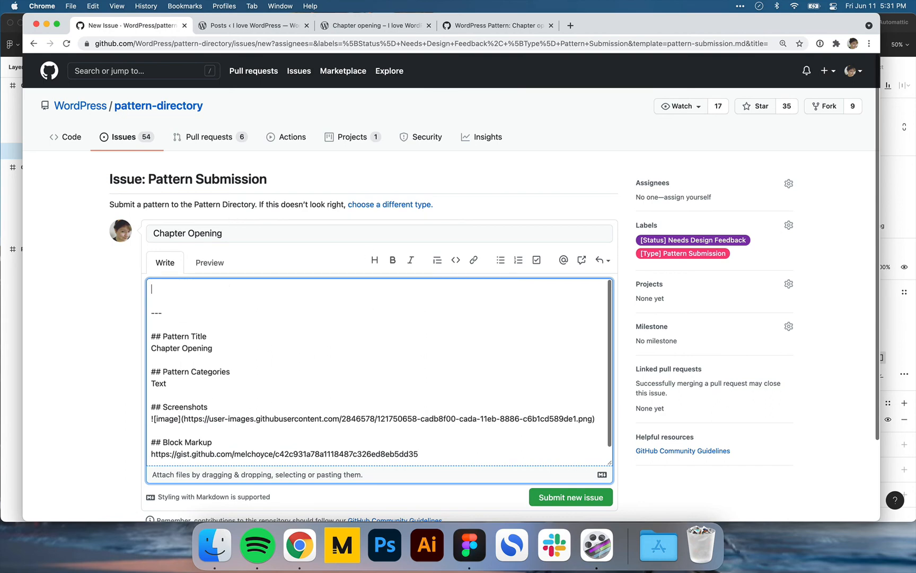
key("super+Tab")
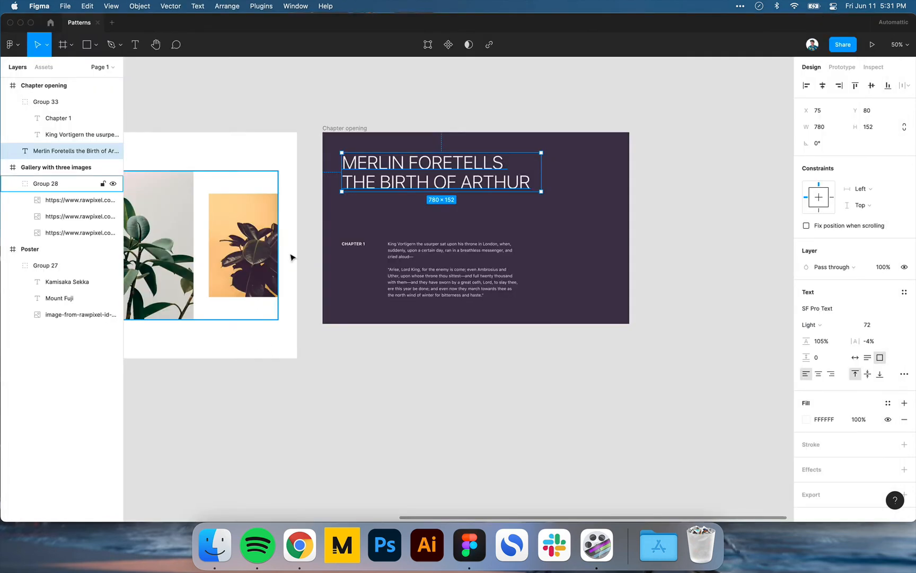
left_click(474, 392)
key("super+Tab")
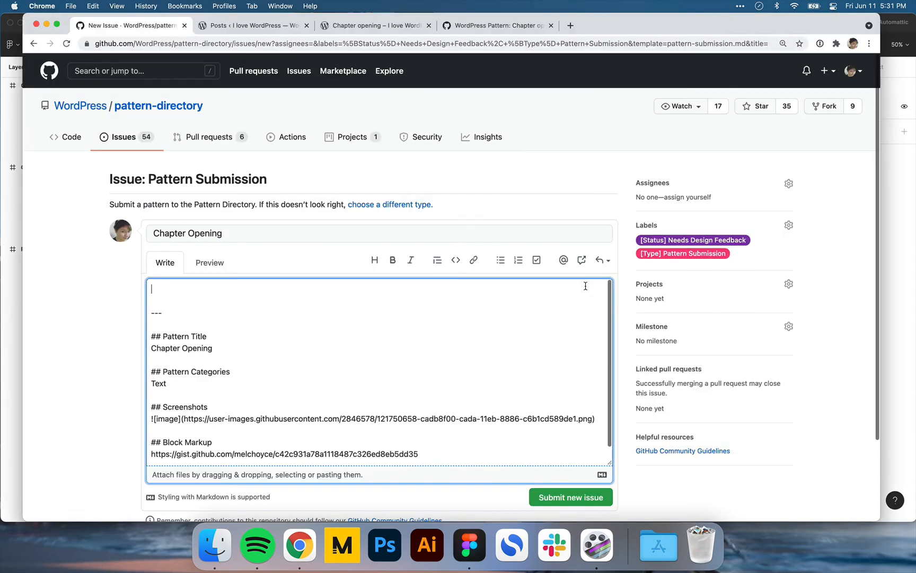
- Write the overview "This pattern is a bold, type-driven design that can be used for blogs and storytellers."
type("A bold, type-driven pattern")
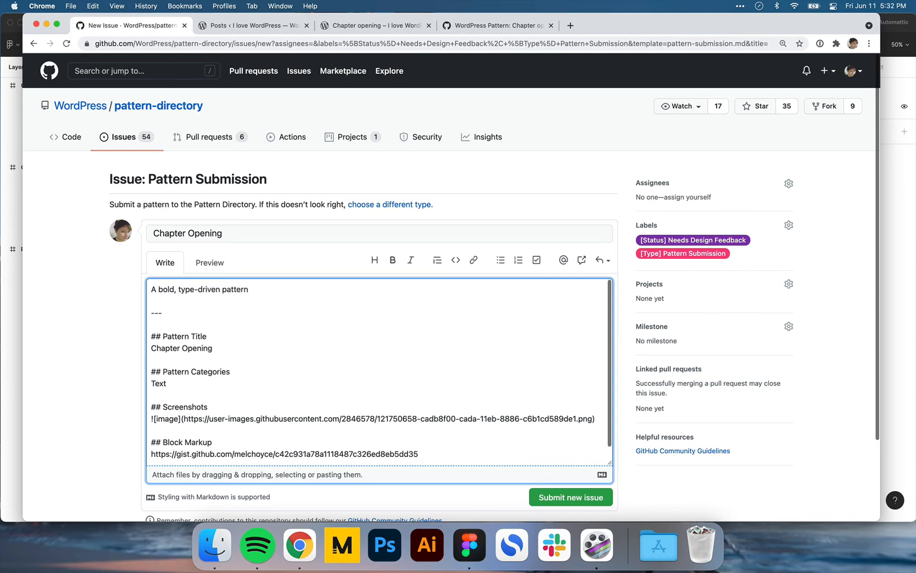
type(" that can be used for blogs and")
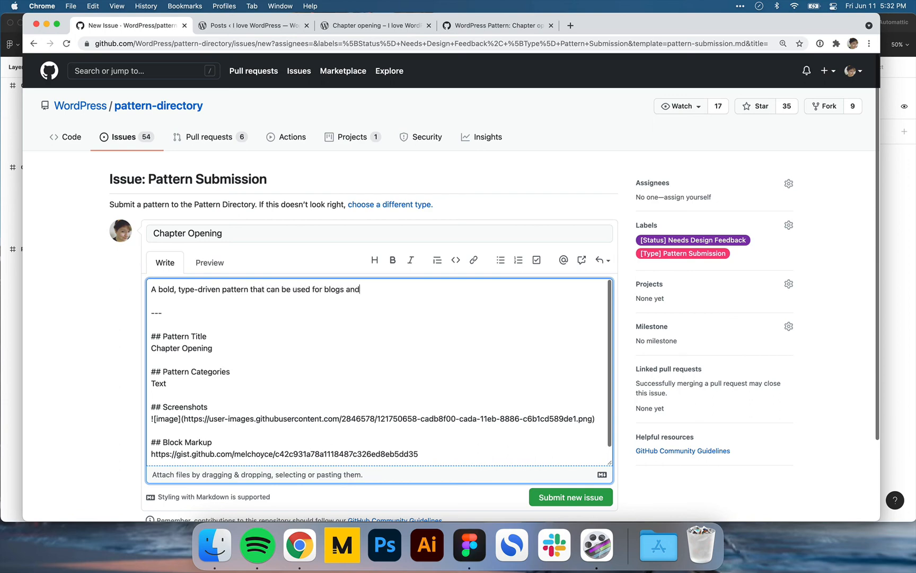
type(" other")
key("BackSpace")
key("BackSpace")
key("BackSpace")
type("storytellers.This pattern is")
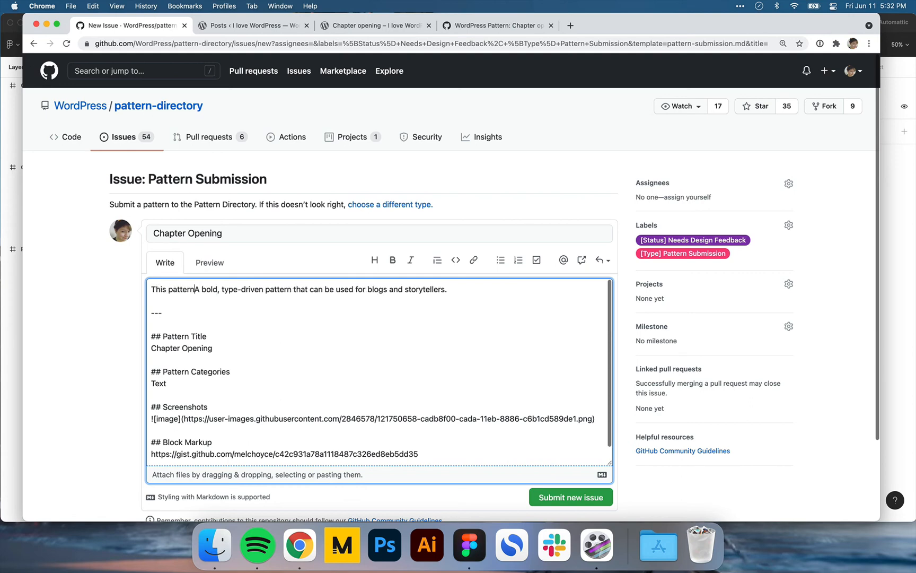
key("BackSpace")
type("a")
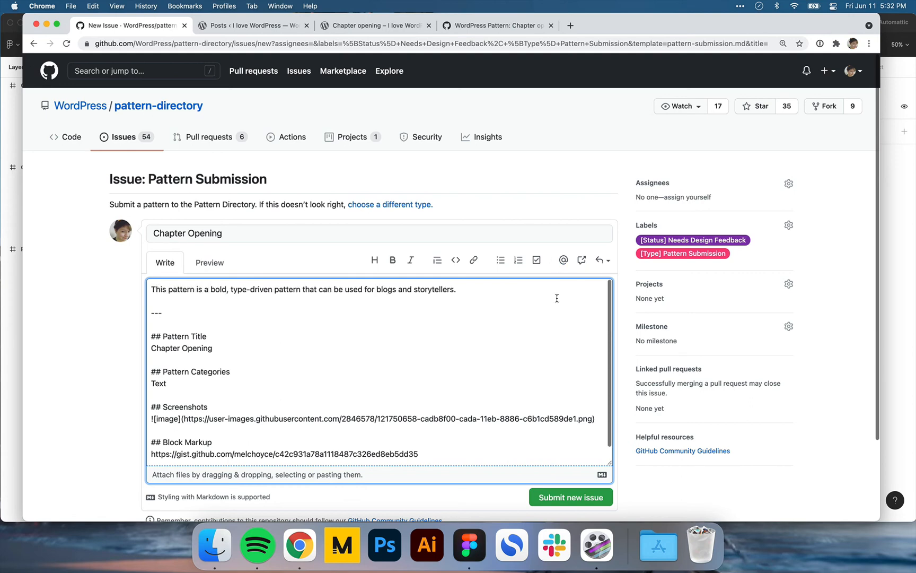
double_click(290, 289)
type("design")
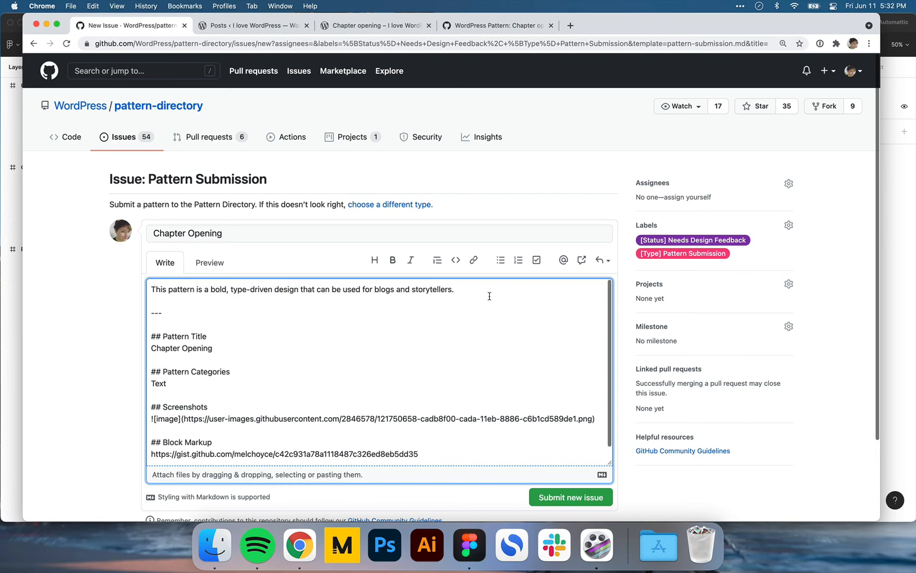
- Submit the new issue and review the posted pattern submission down to its Block Markup link
key("Up")
scroll(453, 285, "down", 1)
scroll(455, 286, "up", 1)
scroll(459, 293, "down", 1)
left_click(571, 496)
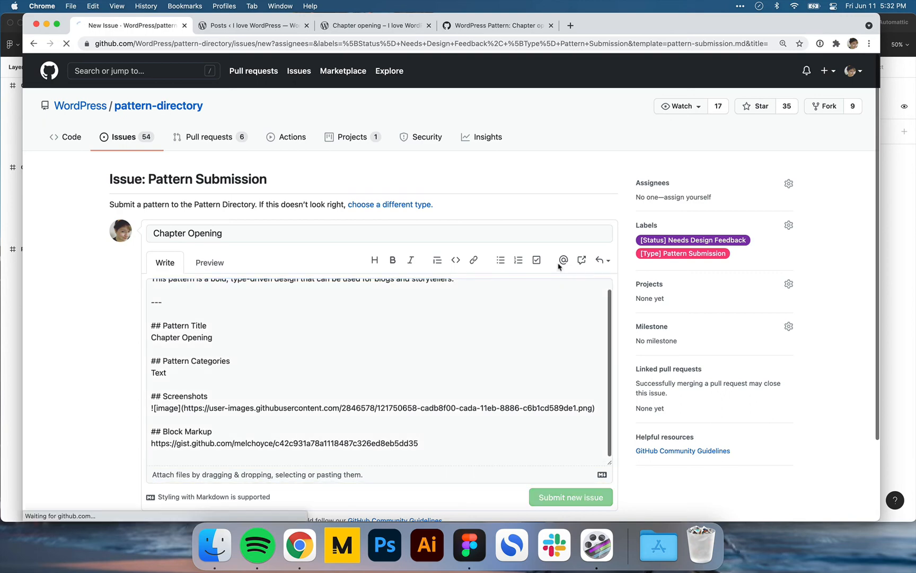
scroll(468, 194, "down", 5)
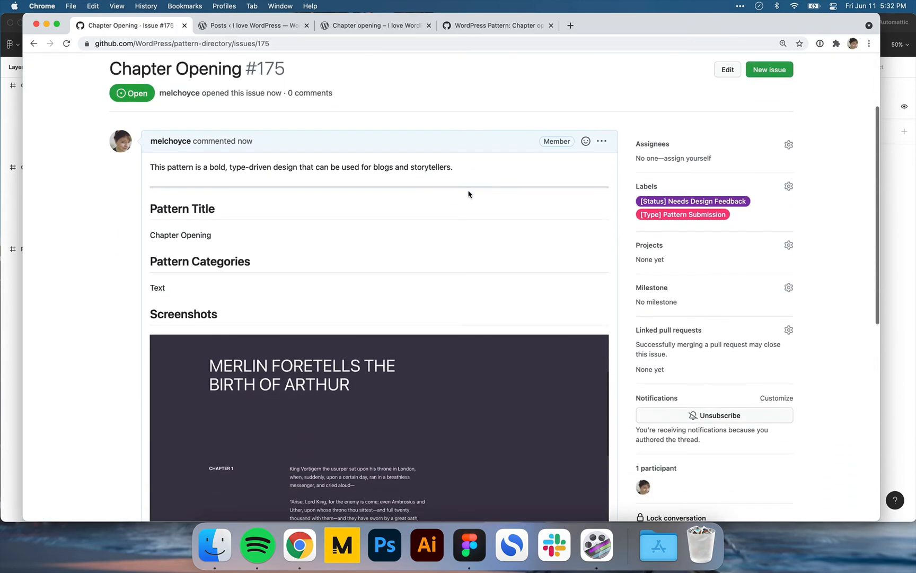
scroll(468, 194, "down", 4)
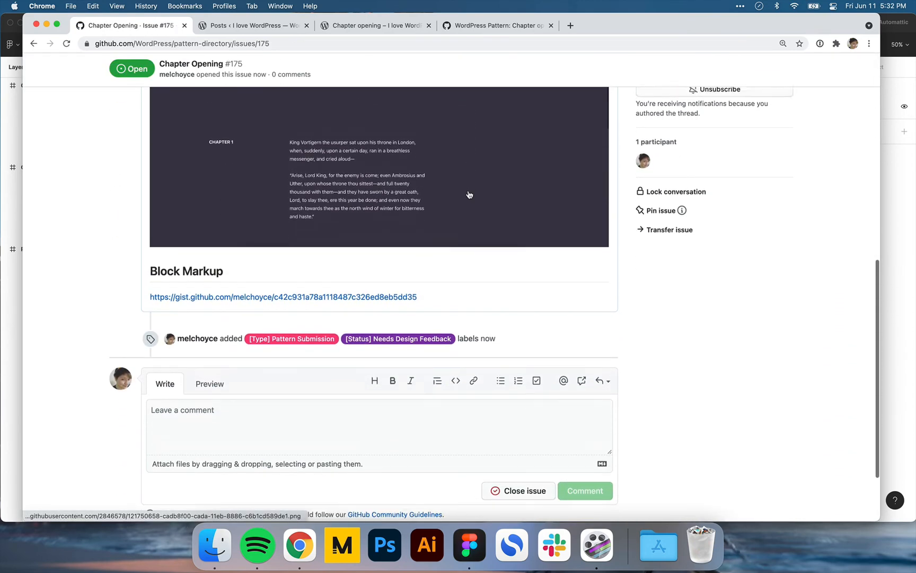
- Reread the posted Chapter Opening issue from its description through the screenshot to the Block Markup link
scroll(468, 194, "up", 5)
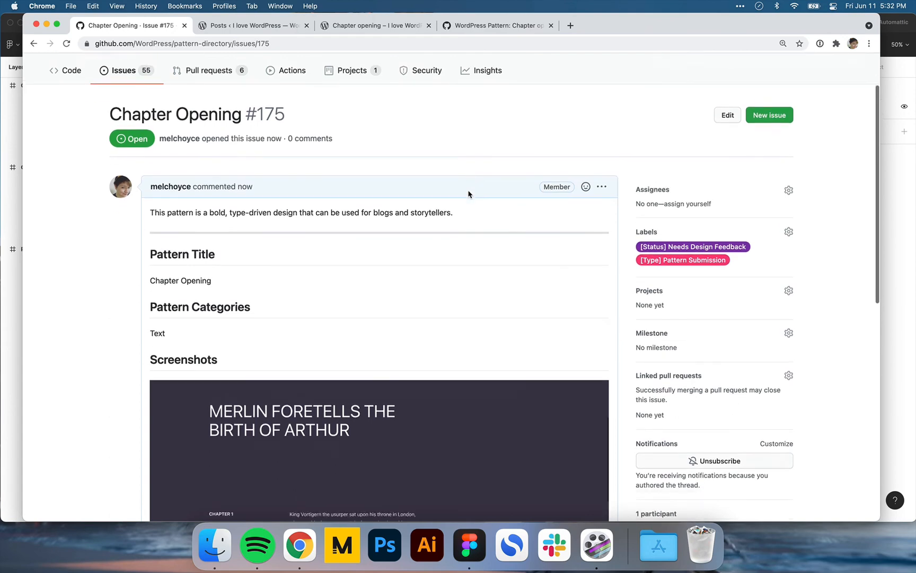
scroll(468, 194, "down", 2)
scroll(469, 194, "down", 2)
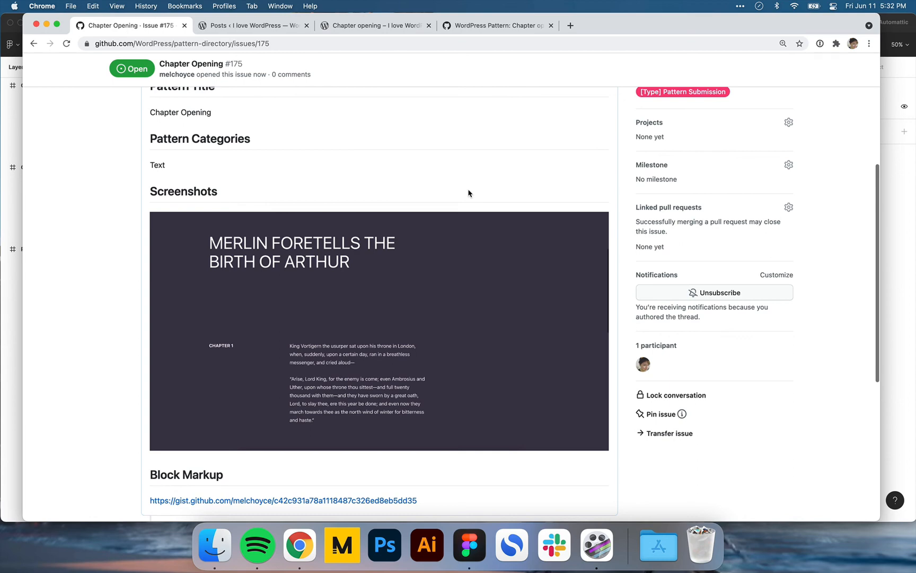
- Switch to Figma and look over the Poster, Gallery with three images and Chapter opening designs
left_click(7, 208)
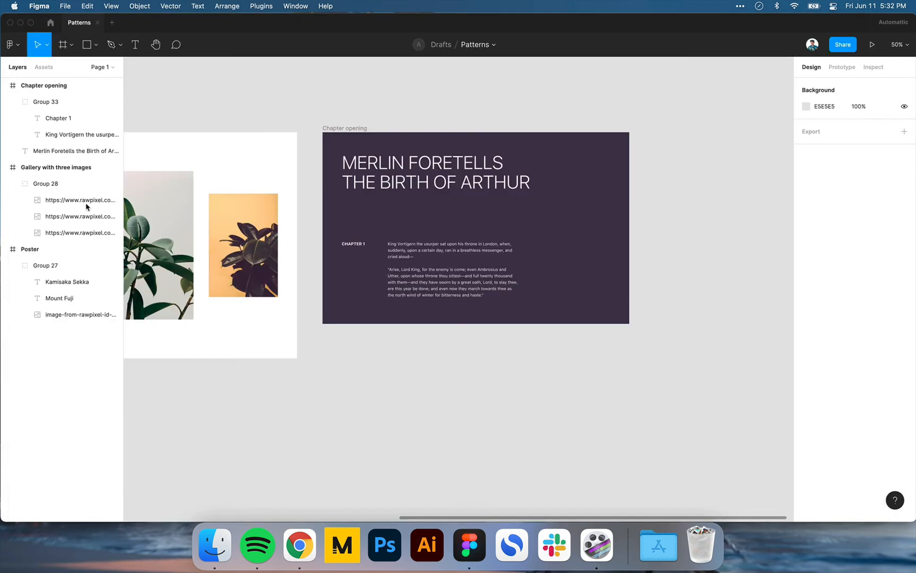
scroll(235, 387, "left", 10)
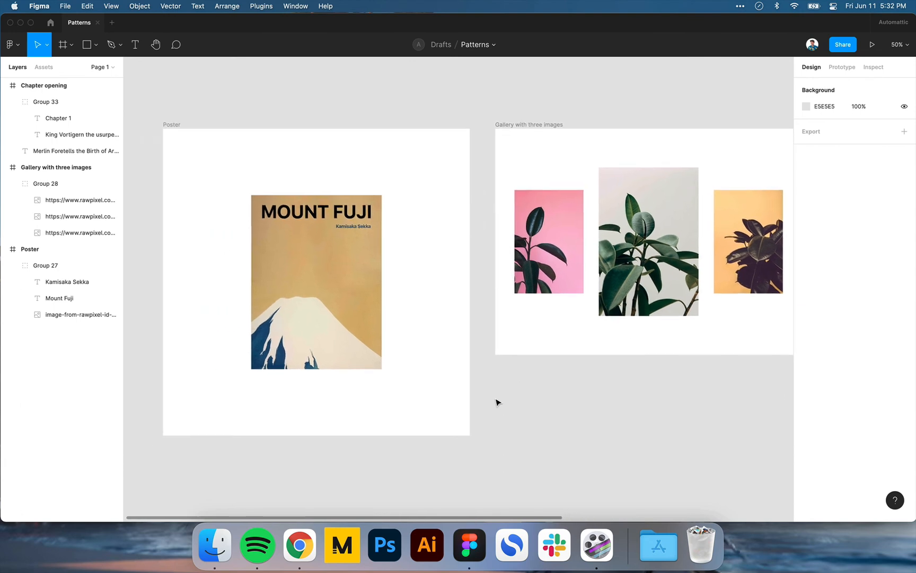
scroll(498, 402, "right", 10)
scroll(497, 402, "left", 10)
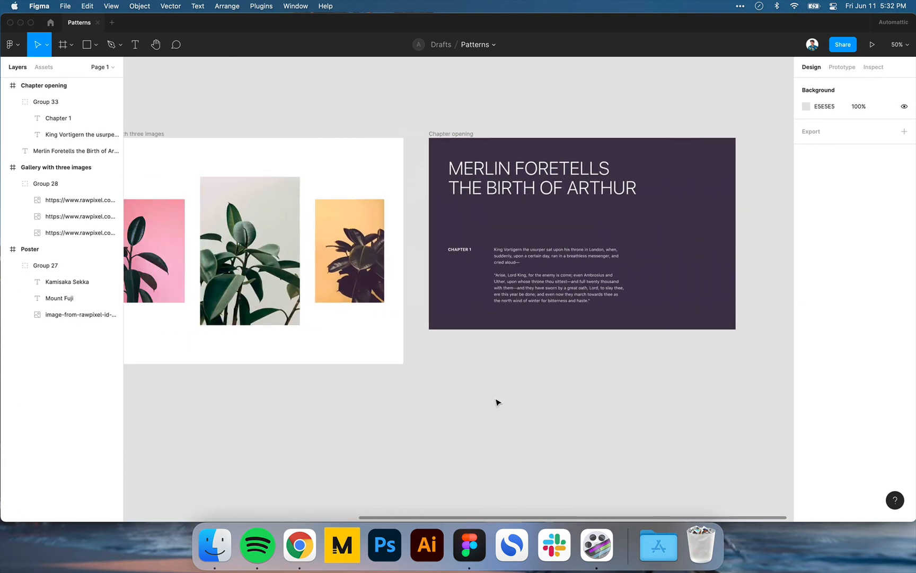
- Return to Chrome, open the published Chapter opening post in the WordPress editor and review its cover section
key("super+Tab")
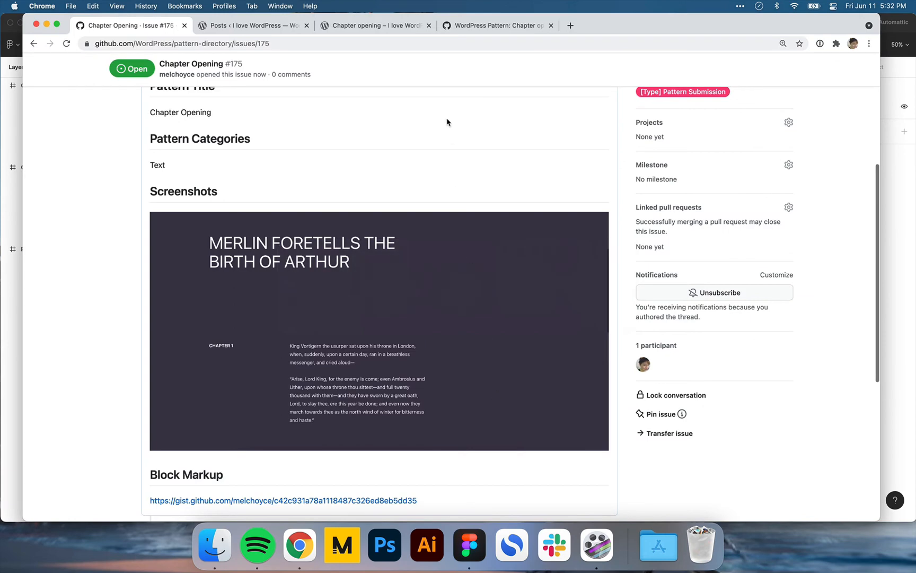
left_click(392, 26)
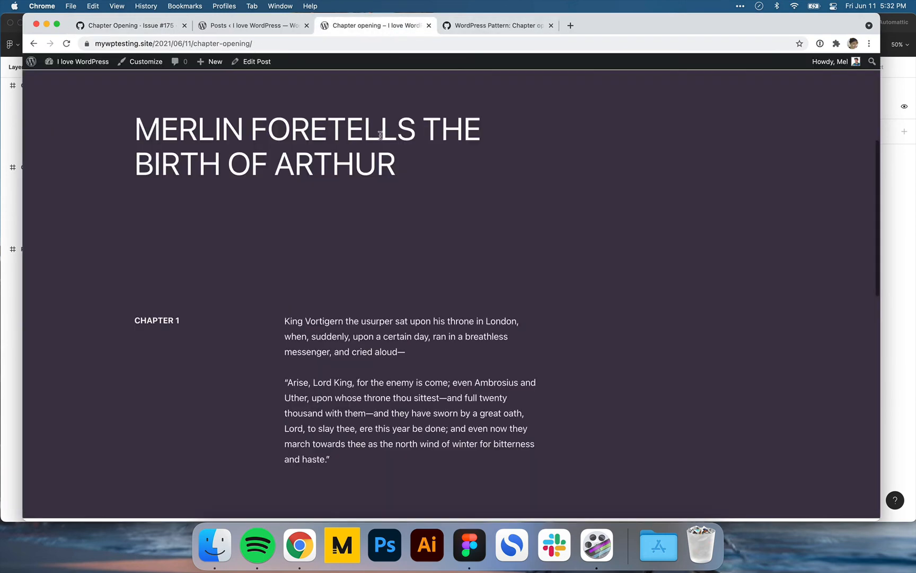
left_click(249, 61)
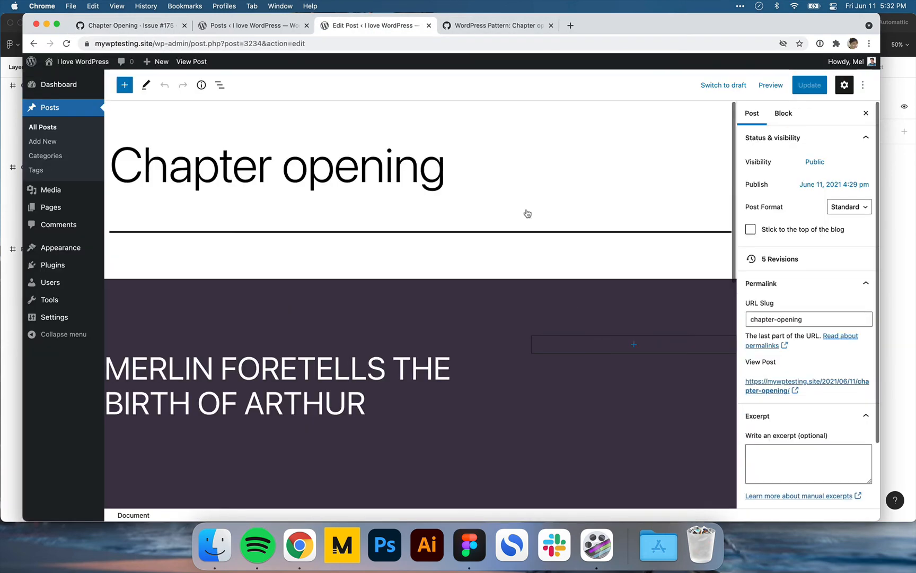
scroll(576, 178, "down", 5)
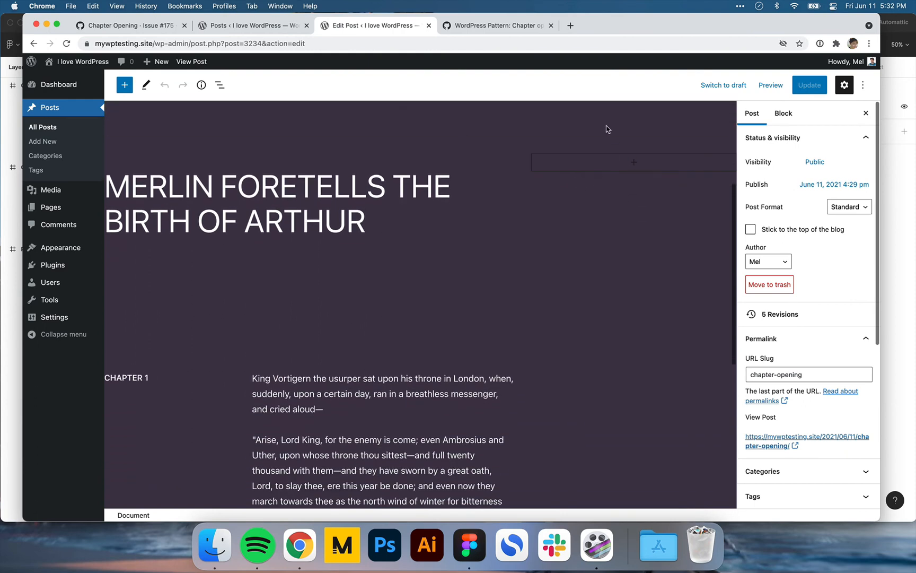
- Switch to Figma again and review the three pattern designs from Poster across to Chapter opening
left_click(3, 382)
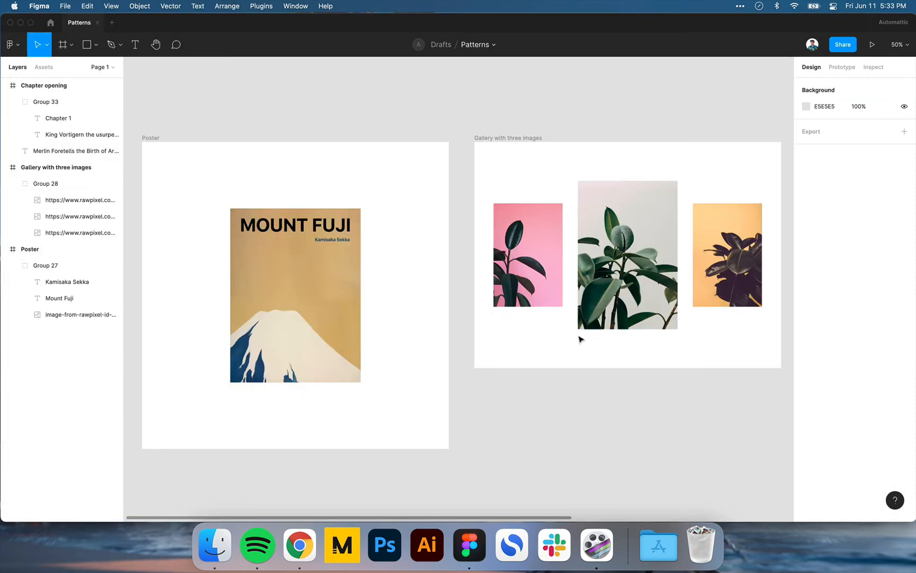
scroll(581, 339, "right", 6)
scroll(578, 340, "right", 2)
- Return to Chrome and browse the closed issues of the pattern-directory repository for earlier pattern submissions
key("super+Tab")
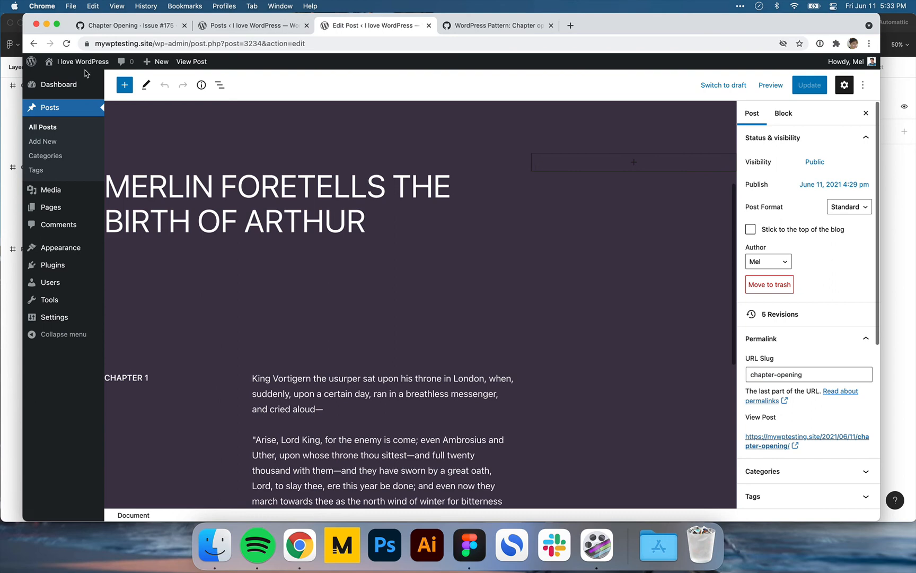
left_click(120, 26)
scroll(274, 222, "up", 5)
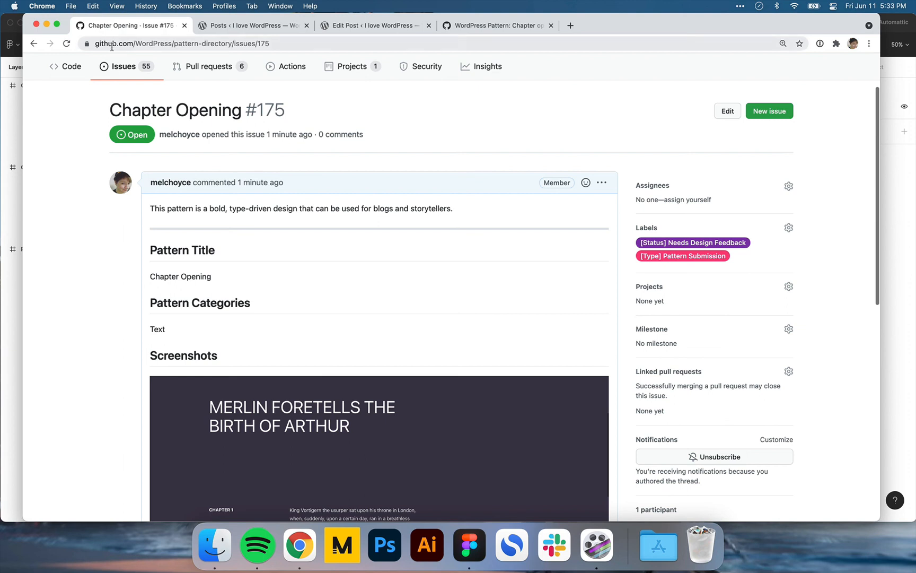
left_click(128, 78)
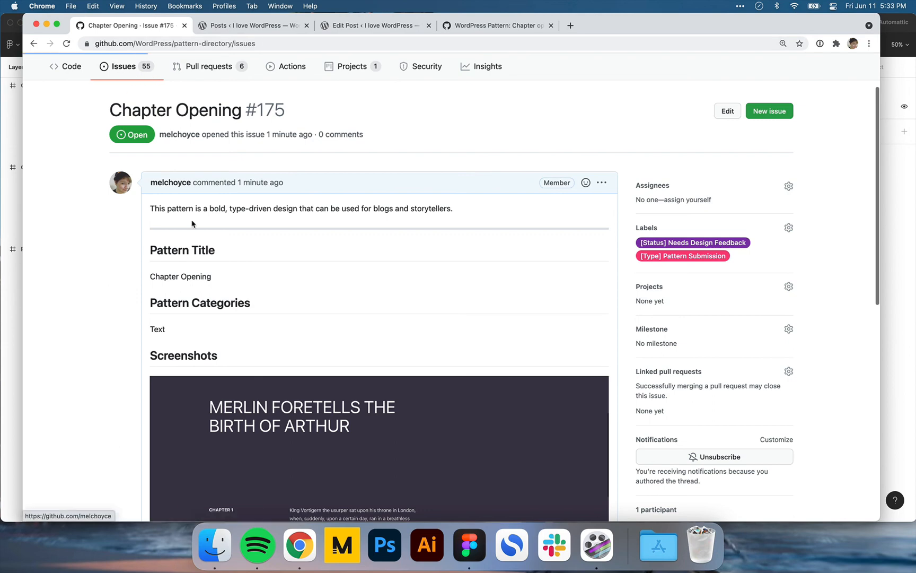
left_click(209, 211)
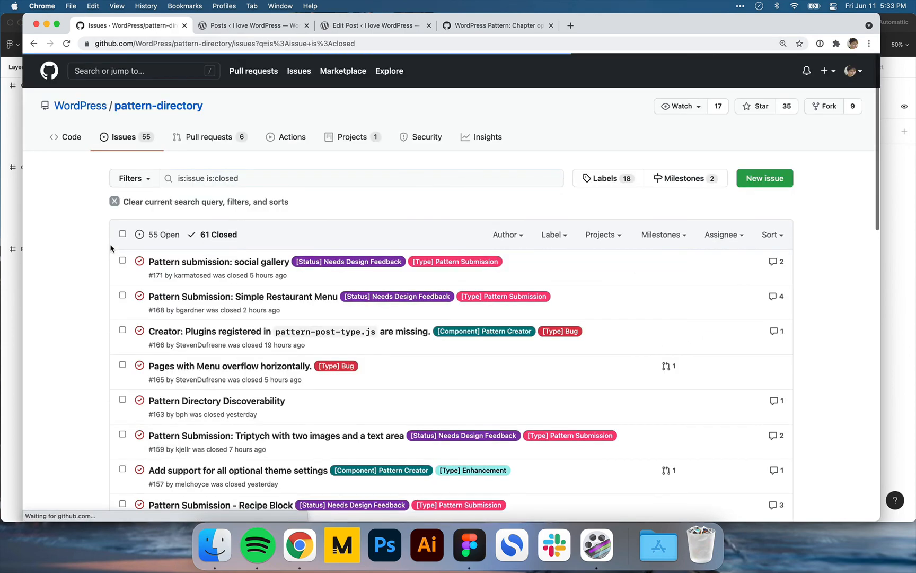
scroll(114, 246, "down", 5)
scroll(111, 246, "down", 5)
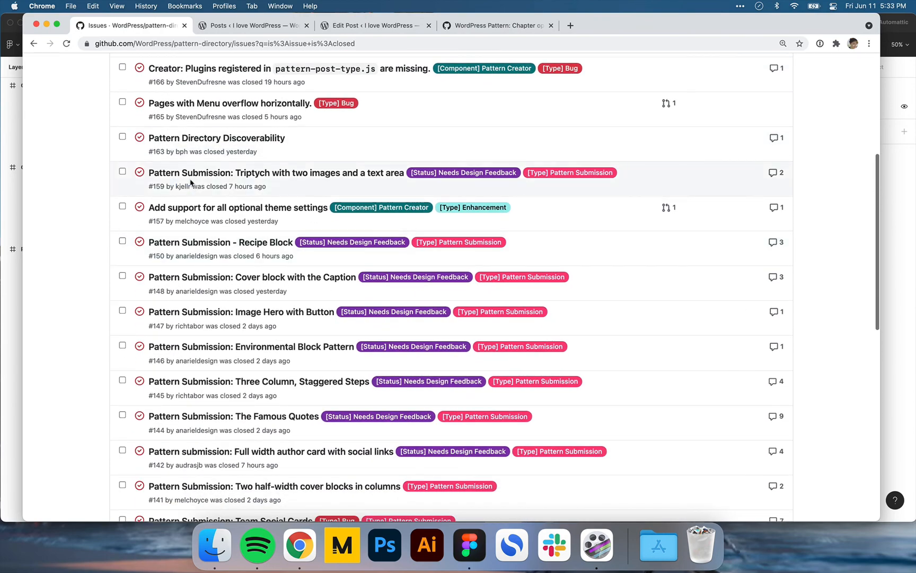
- Open the submission "Triptych with two images and a text area" in a new browser tab and examine its screenshots
left_click(186, 173, "super")
left_click(225, 29)
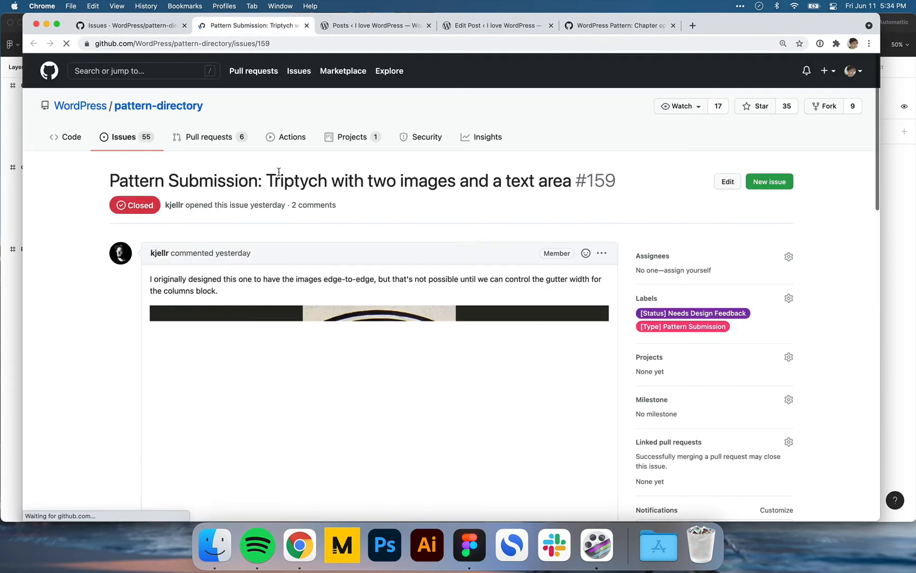
scroll(275, 175, "down", 4)
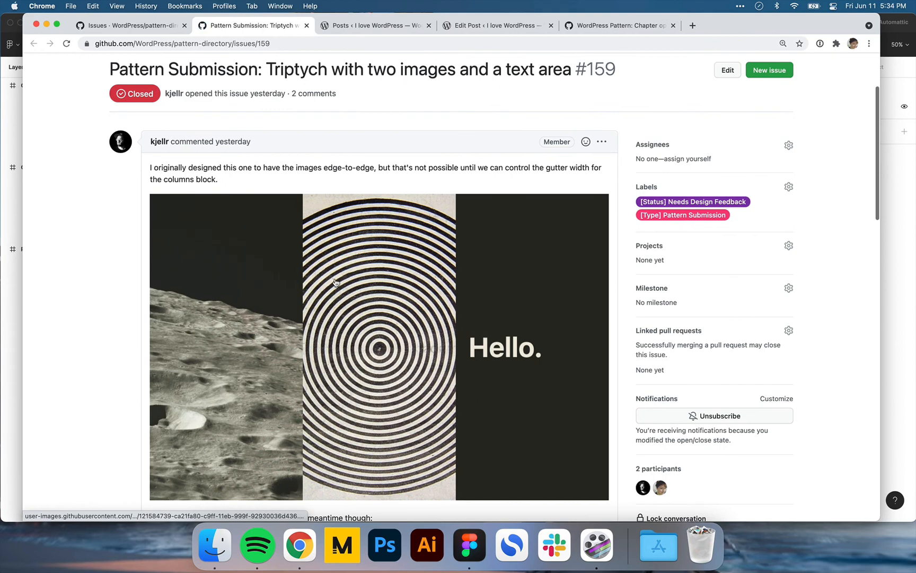
scroll(335, 281, "down", 2)
scroll(395, 281, "down", 3)
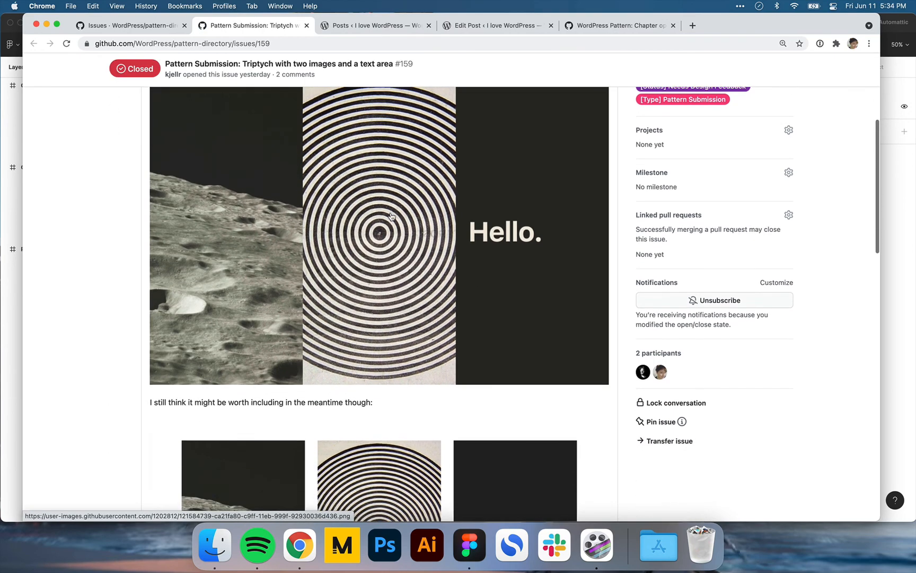
- Open the closed submission "Three Column, Staggered Steps" in a new browser tab, examine it and return to the issue list
left_click(156, 26)
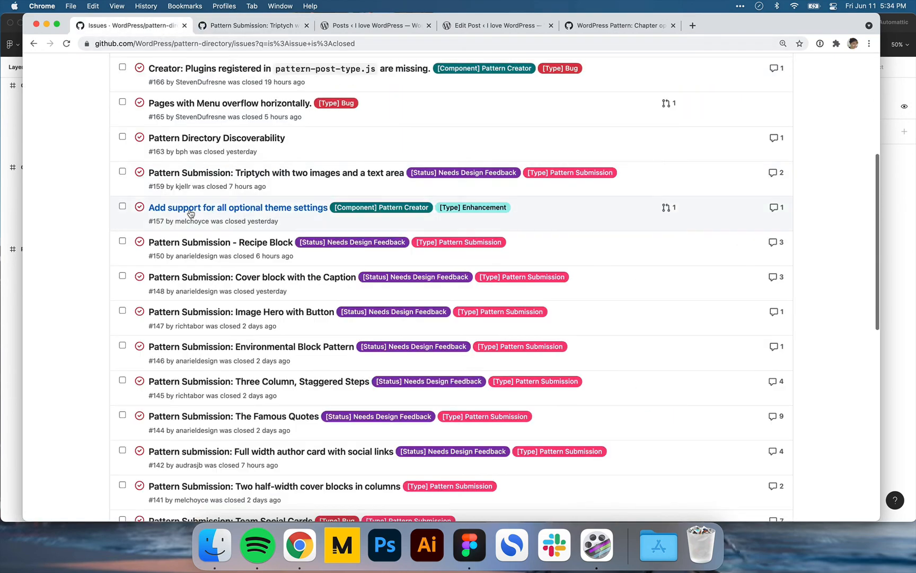
scroll(189, 215, "down", 2)
mouse_move(190, 212)
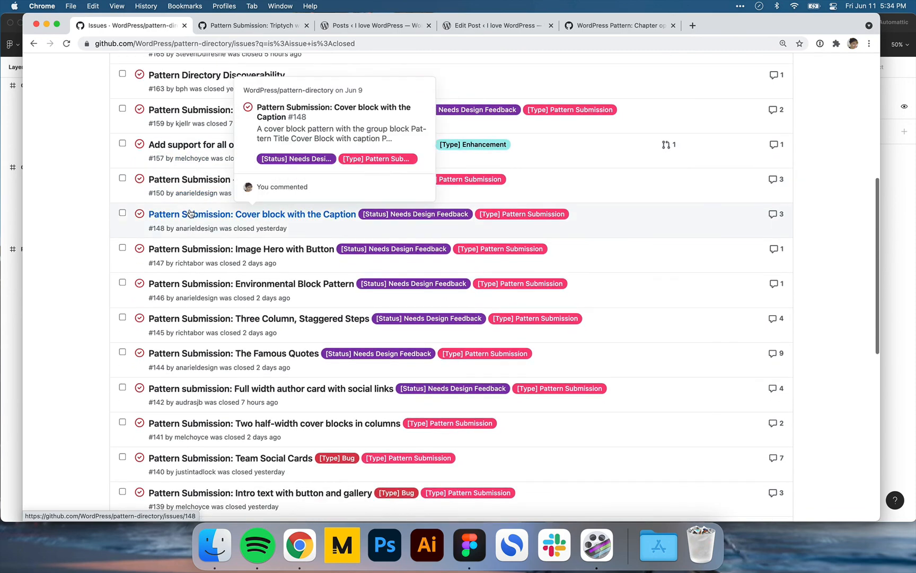
scroll(189, 214, "down", 3)
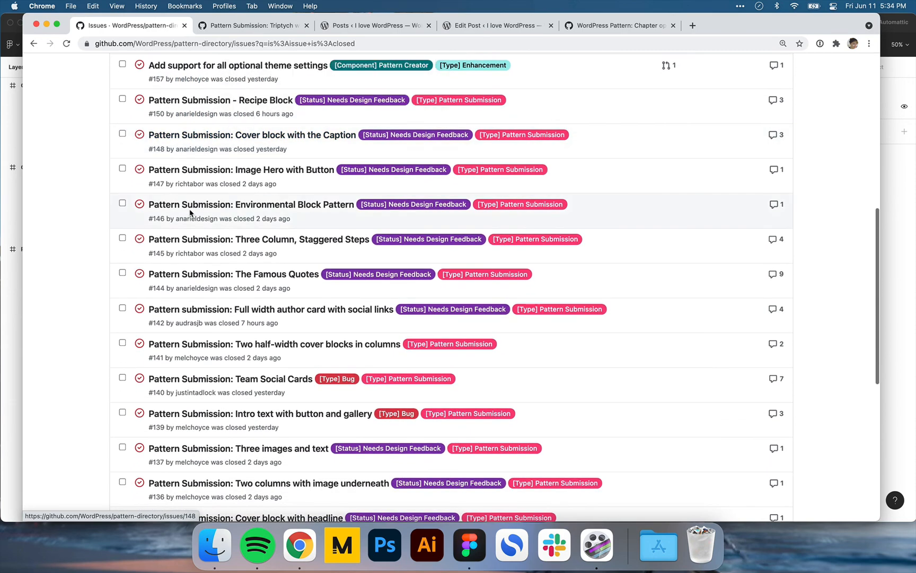
mouse_move(203, 239)
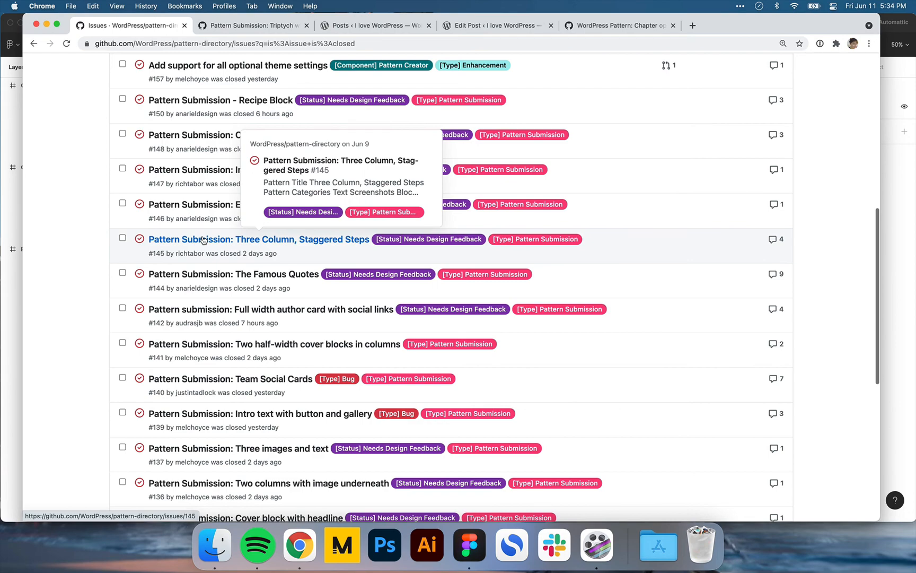
left_click(203, 239, "super")
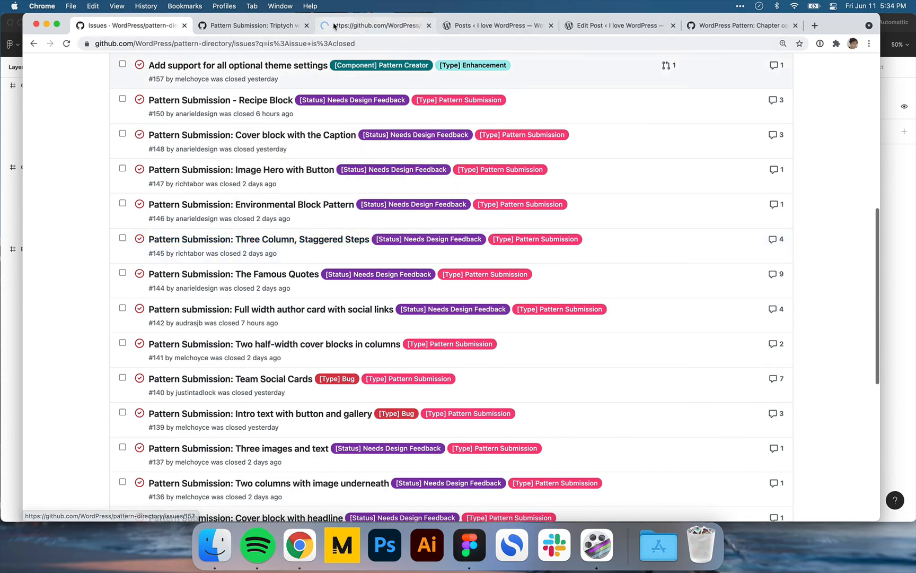
left_click(345, 26)
scroll(334, 150, "down", 5)
key("super+1")
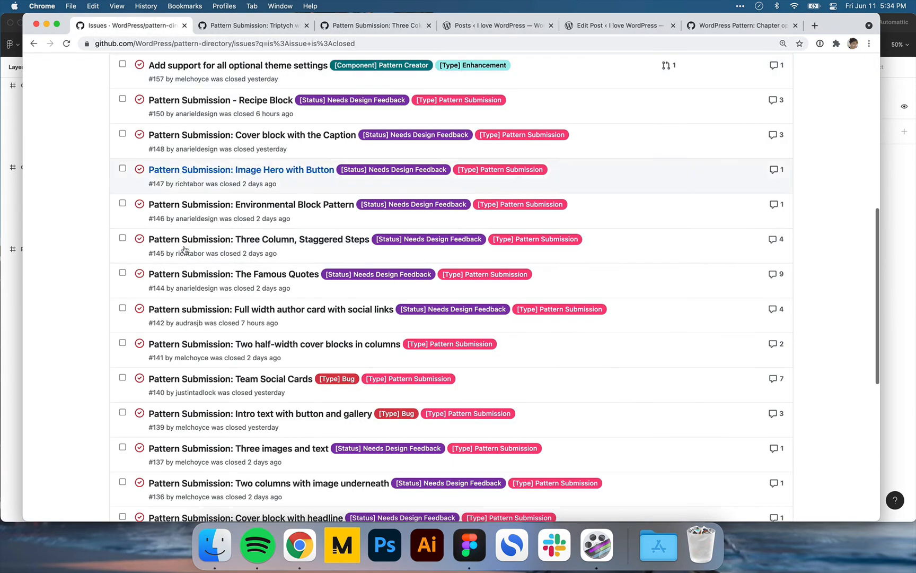
- Open the closed submission "Intro text with button and gallery" and examine its description, screenshot and image credits
scroll(185, 255, "down", 3)
mouse_move(189, 259)
scroll(189, 260, "down", 5)
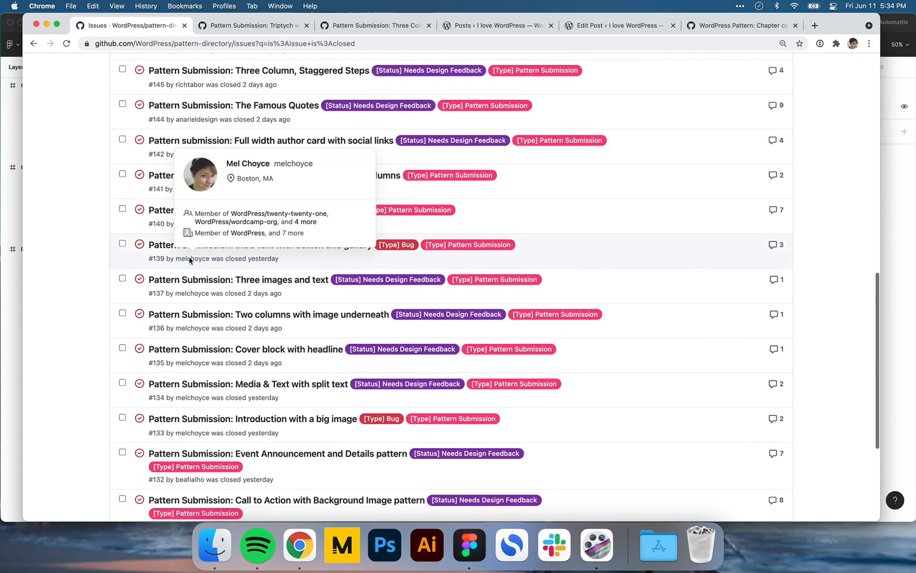
left_click(165, 248)
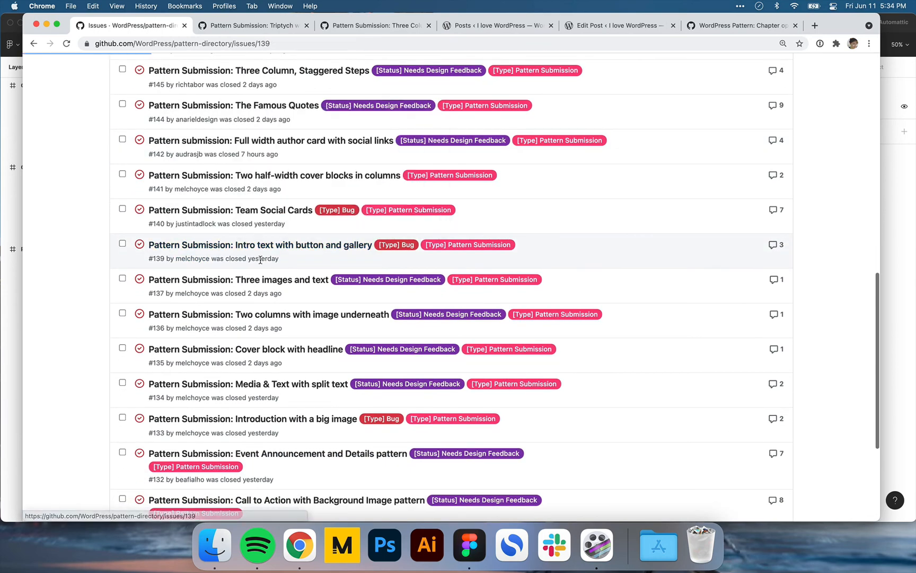
scroll(260, 262, "down", 12)
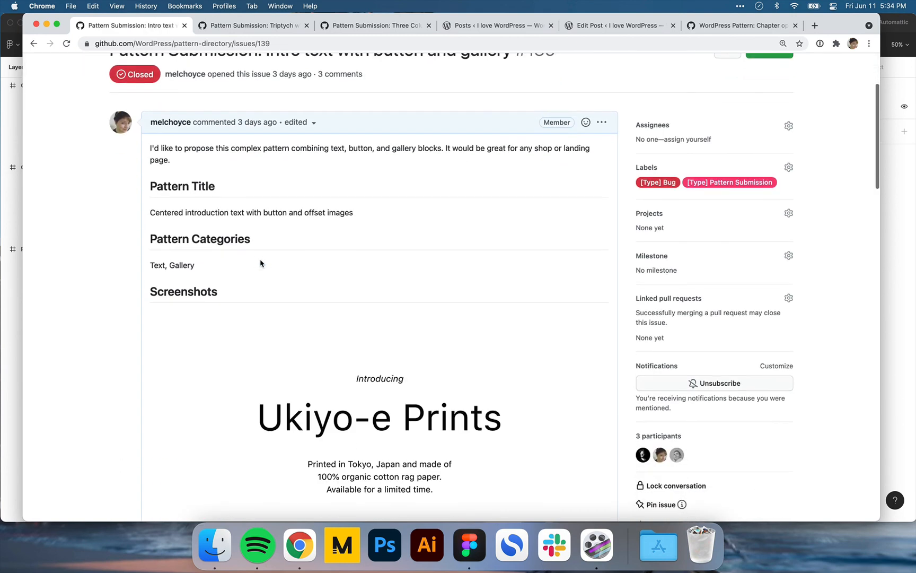
scroll(260, 263, "down", 3)
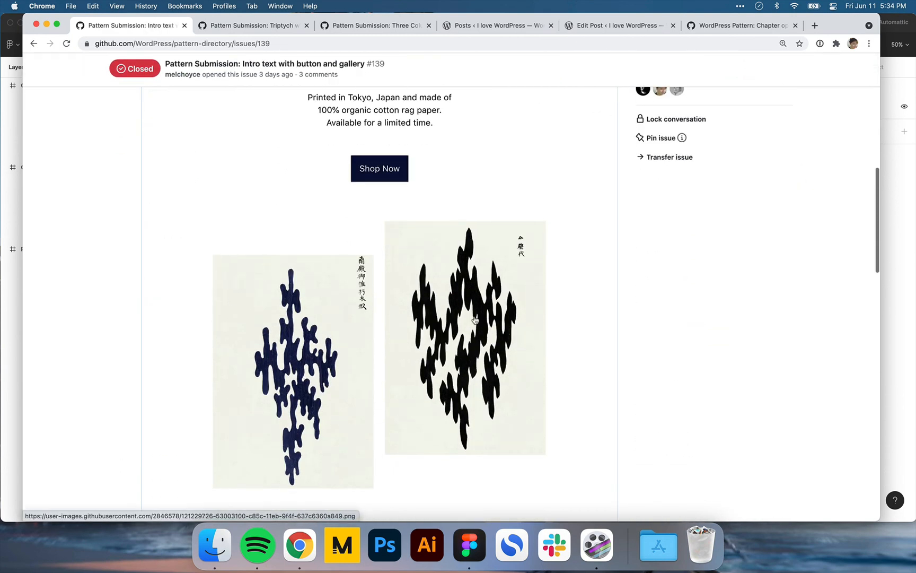
scroll(484, 274, "down", 3)
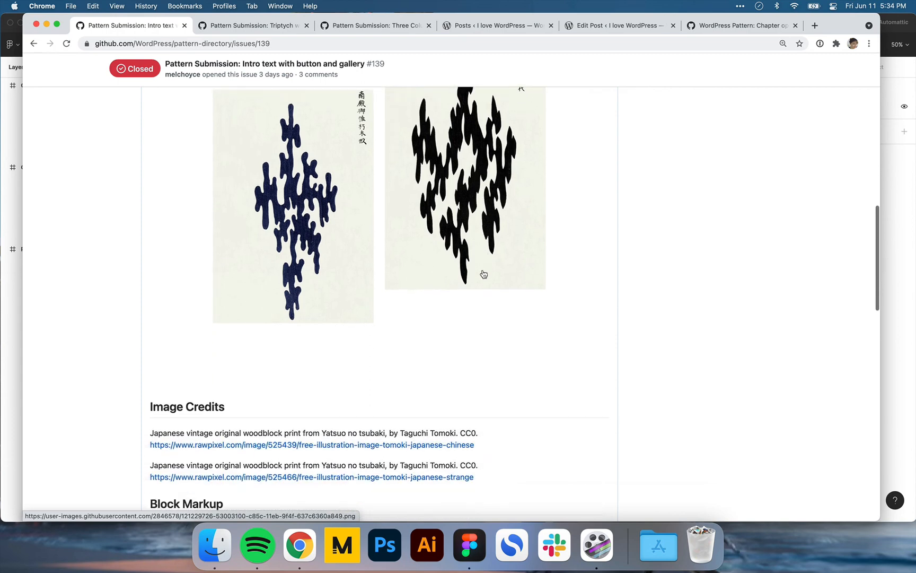
scroll(482, 272, "up", 6)
scroll(524, 299, "up", 1)
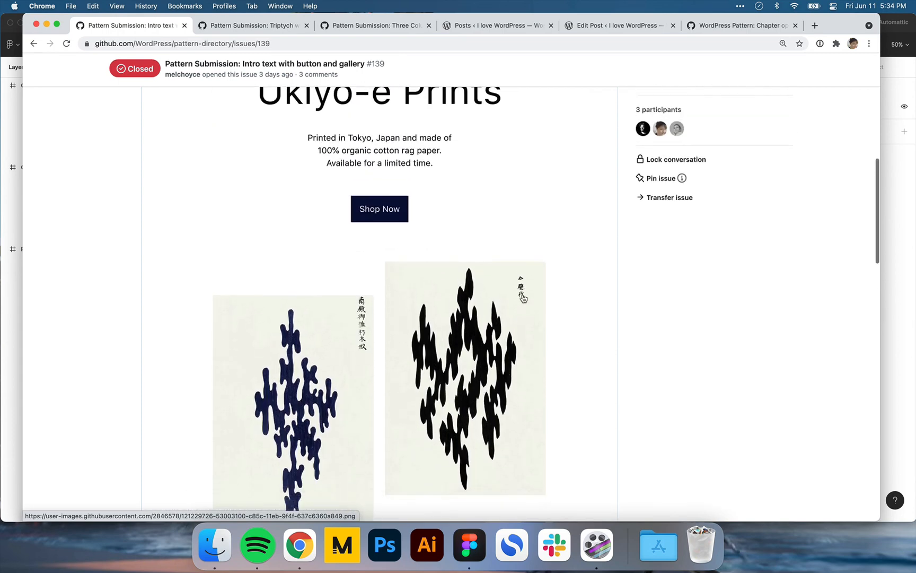
scroll(523, 299, "down", 1)
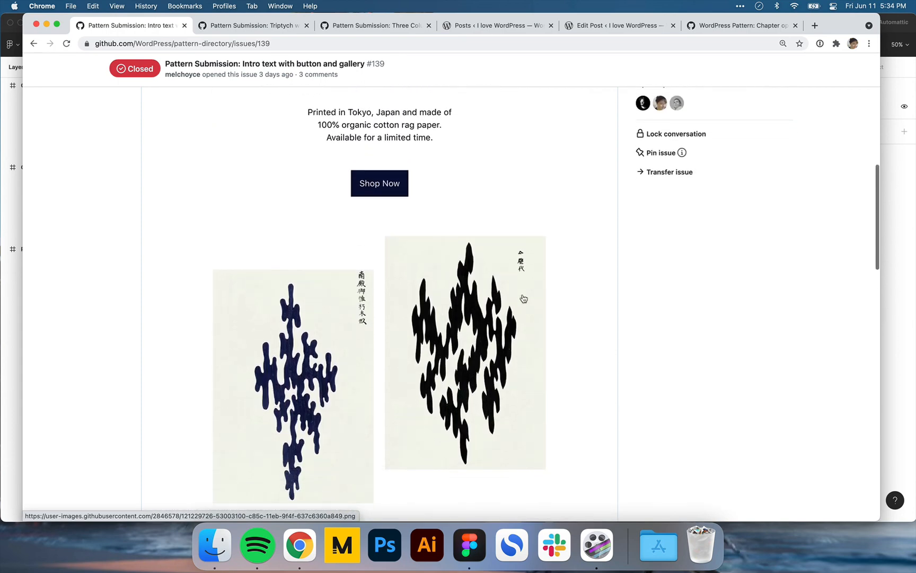
scroll(523, 298, "down", 1)
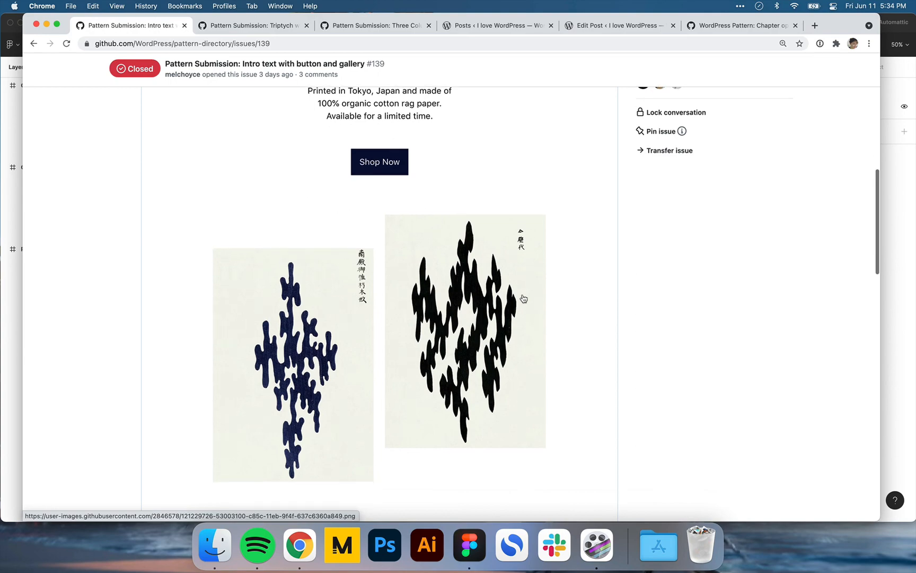
scroll(523, 298, "up", 15)
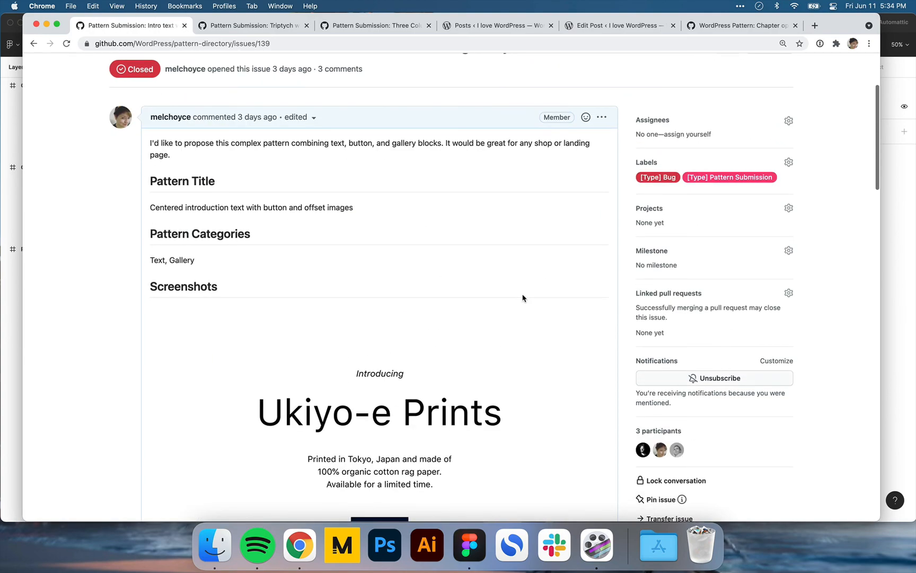
- Open rawpixel's Public Domain category page in a new browser tab and browse its trending image collections
key("super+t")
type("raw")
key("Return")
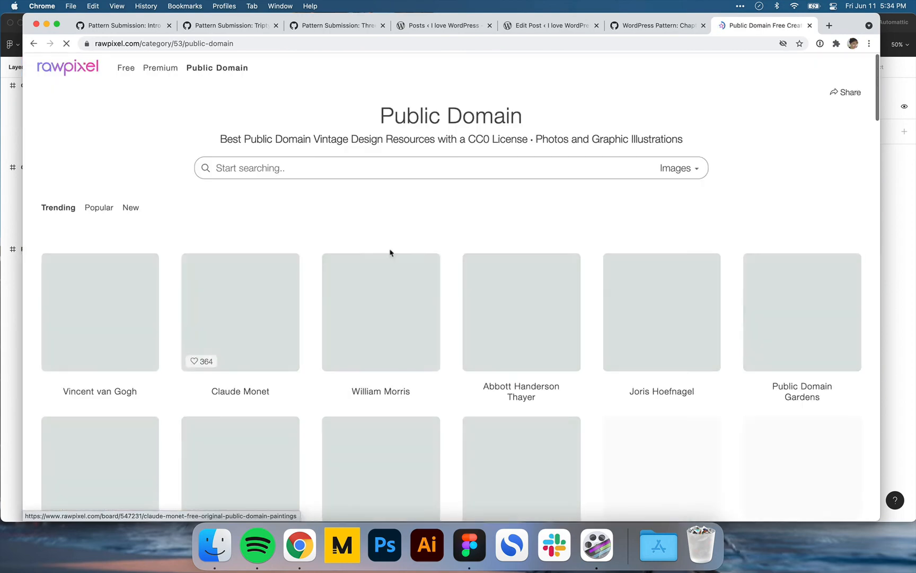
scroll(390, 252, "down", 3)
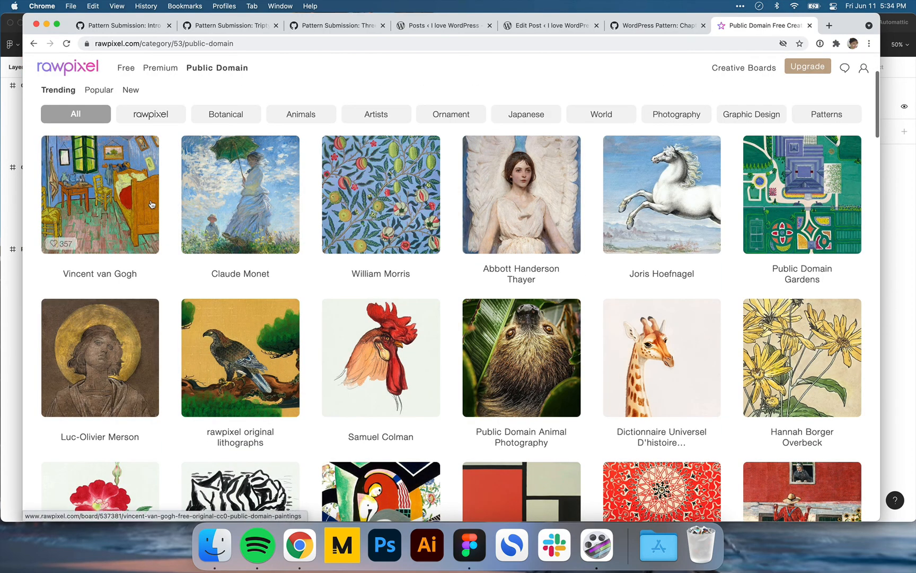
- Look through more of the trending public-domain collections and return to the start of the page
scroll(240, 212, "down", 2)
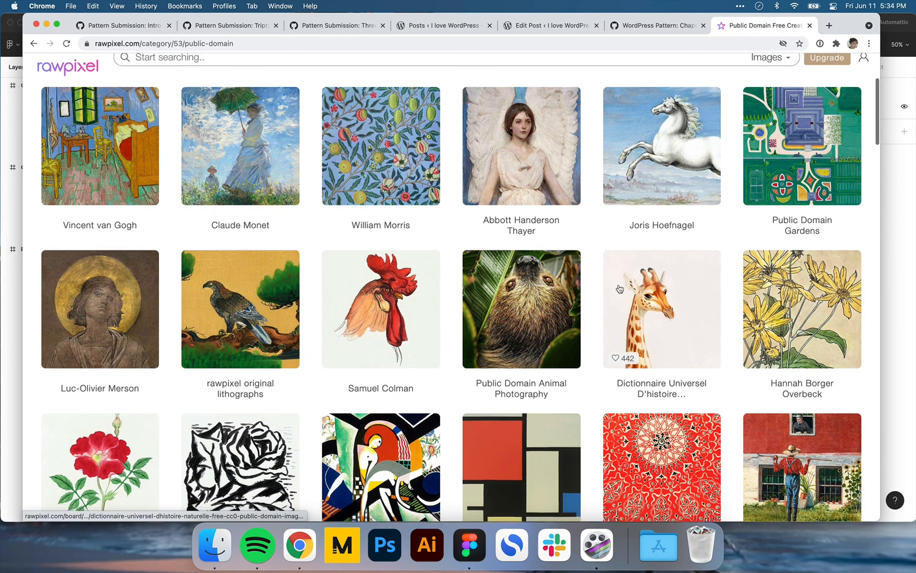
scroll(619, 288, "down", 5)
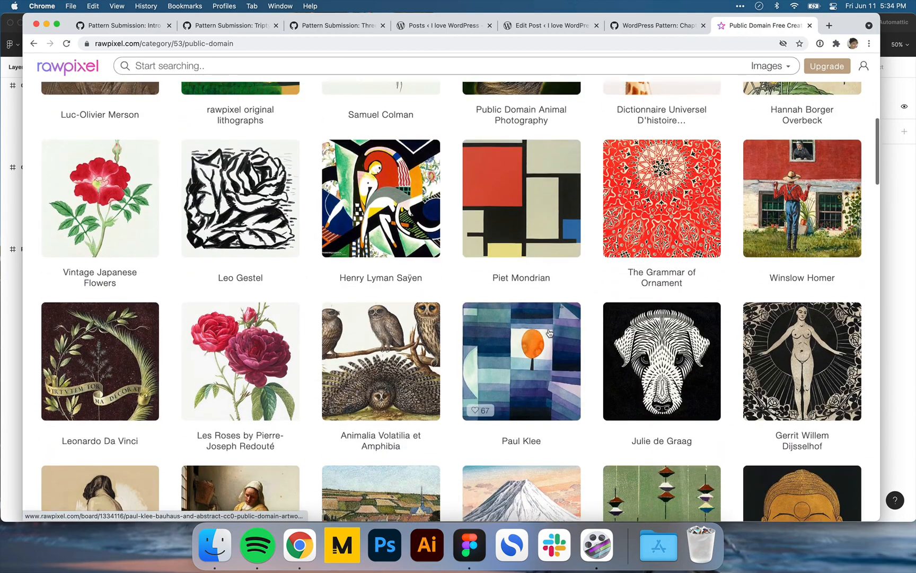
scroll(548, 332, "up", 10)
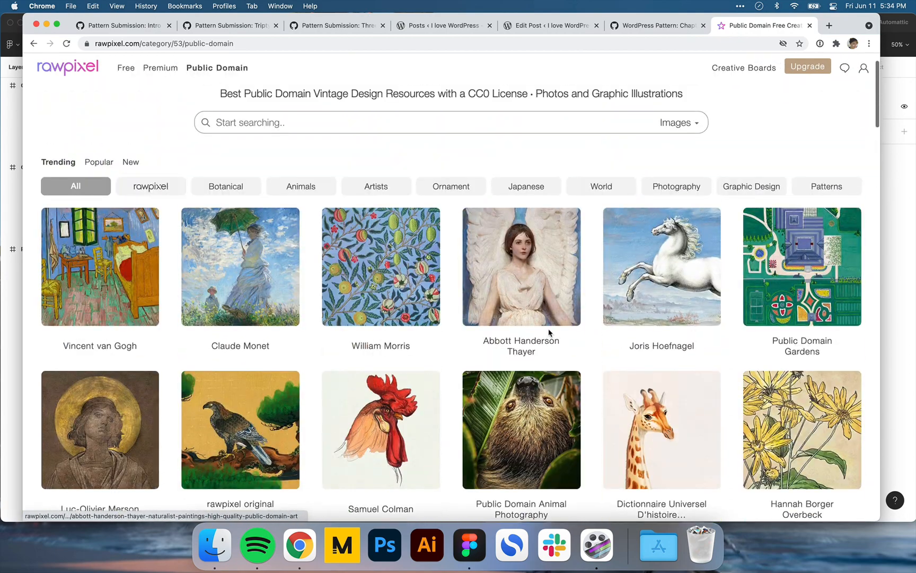
scroll(548, 332, "up", 2)
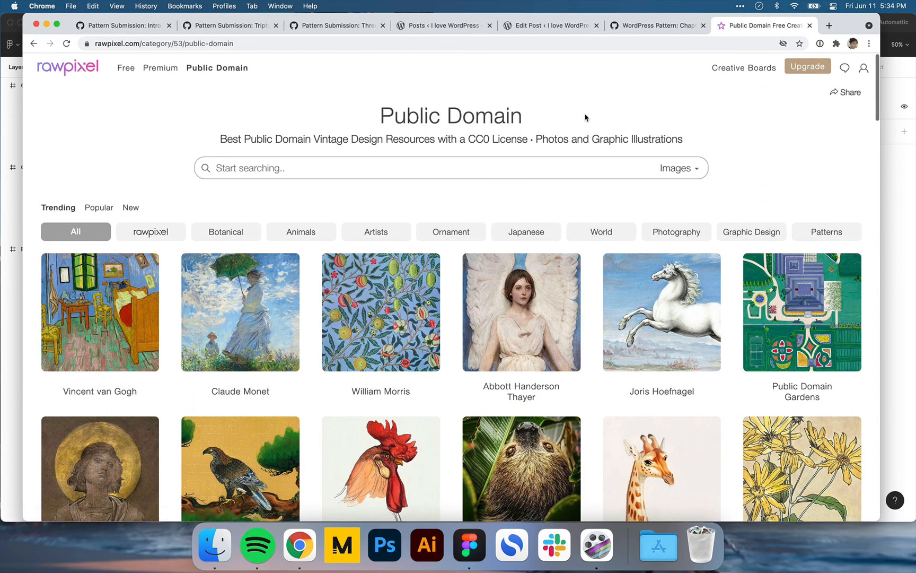
- Return to the open "Three Column, Staggered Steps" submission and examine its title, category and screenshot
left_click(454, 28)
left_click(336, 26)
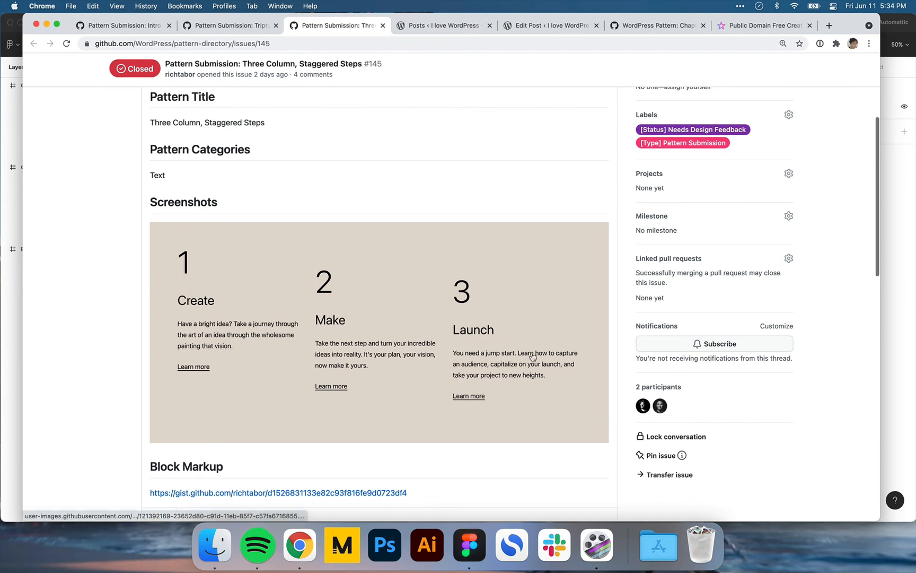
scroll(240, 300, "up", 1)
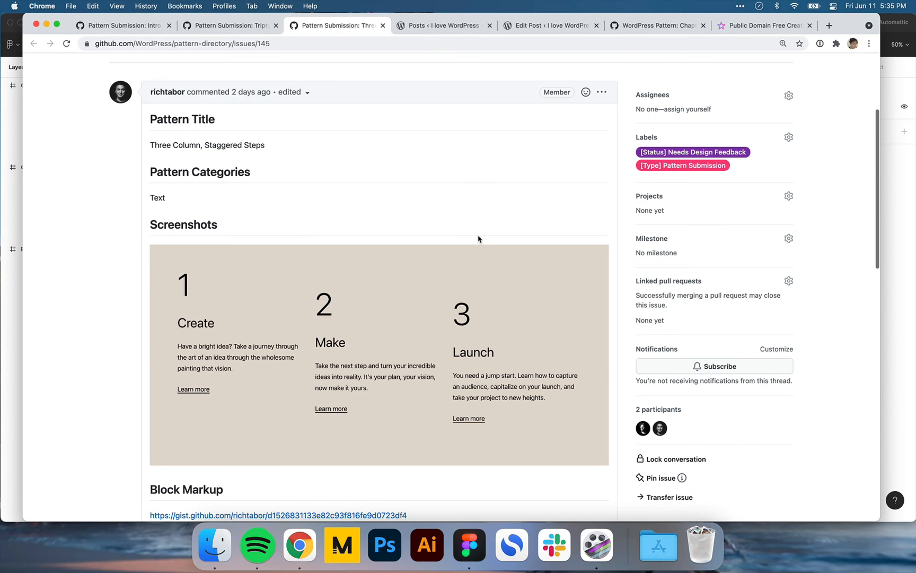
- Switch to the Patterns file in Figma and compare the Poster, Gallery with three images and Chapter opening designs
left_click(18, 220)
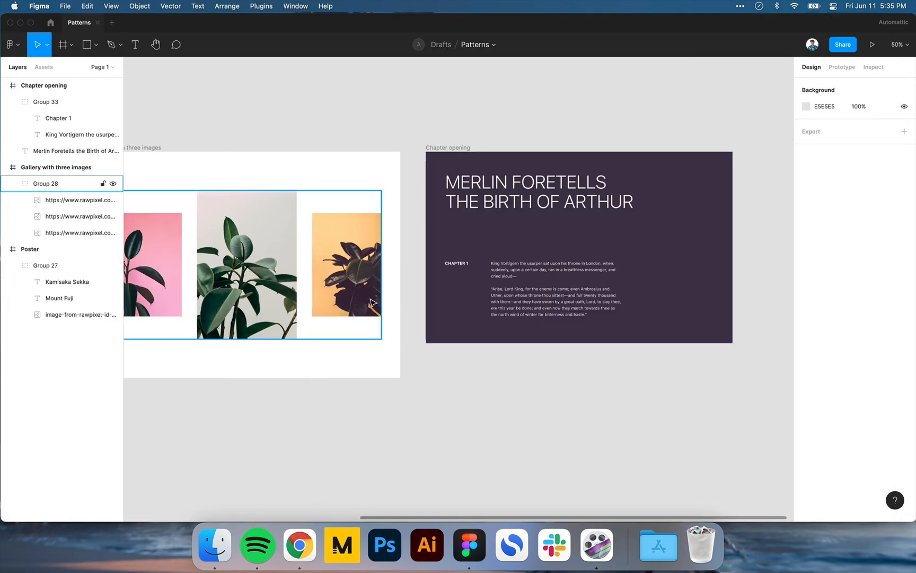
left_click(520, 303)
left_click(520, 302)
left_click(501, 329)
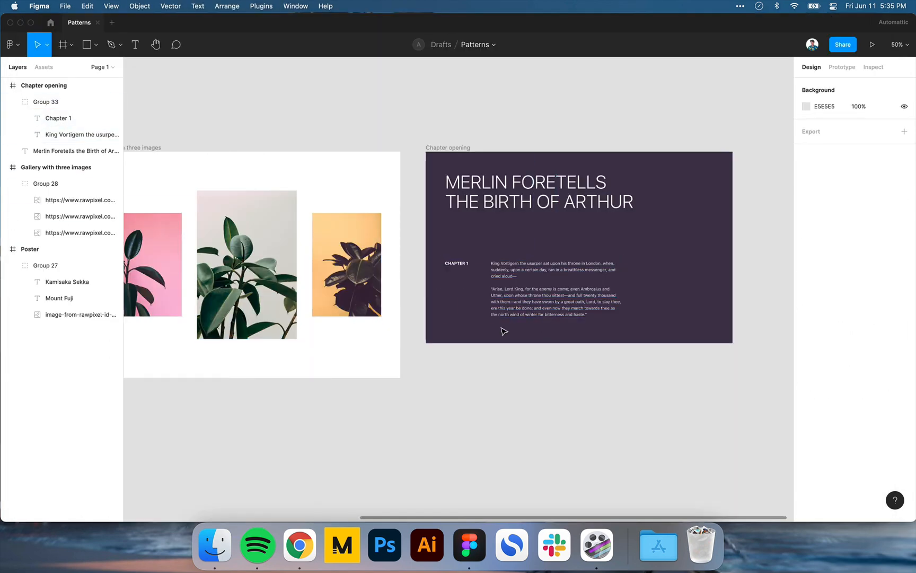
left_click(512, 305)
left_click(482, 280)
scroll(482, 280, "left", 15)
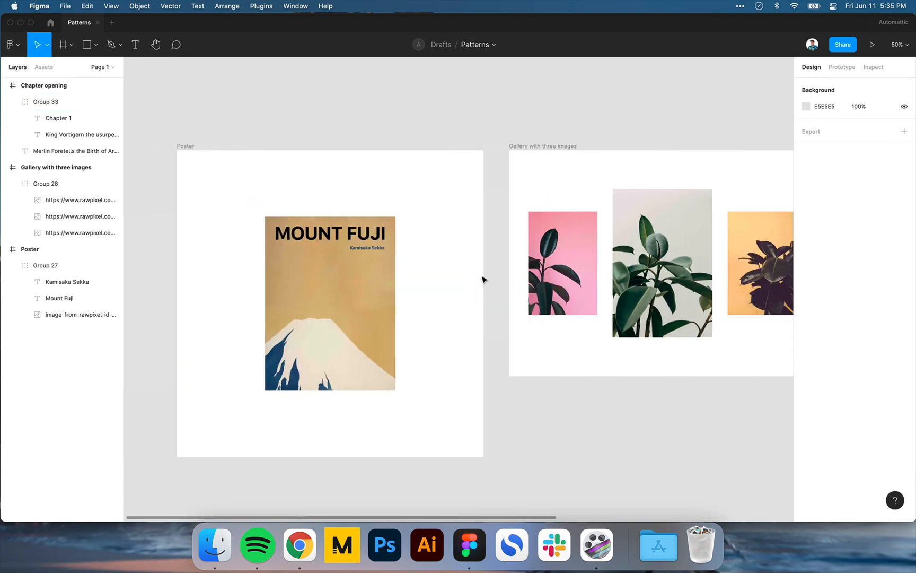
scroll(483, 280, "right", 13)
scroll(482, 279, "left", 10)
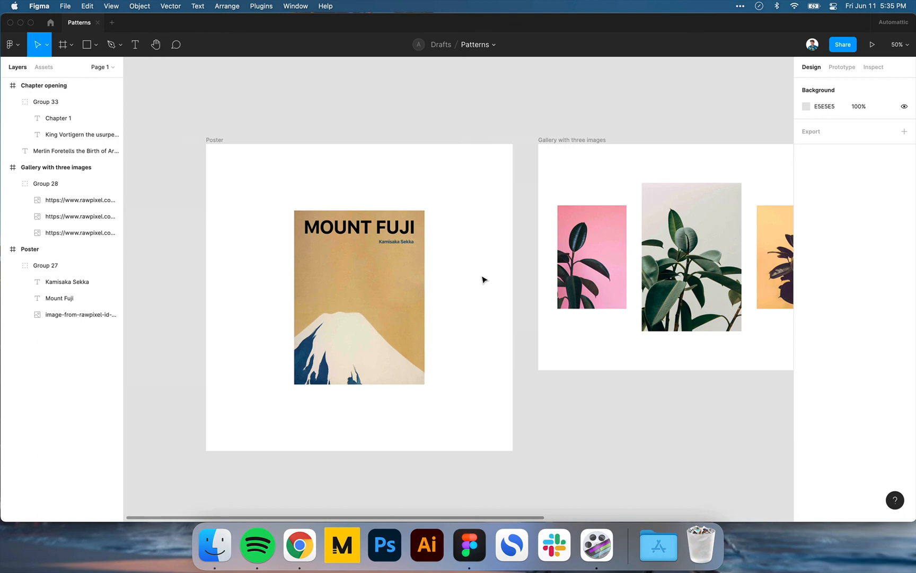
scroll(484, 280, "right", 5)
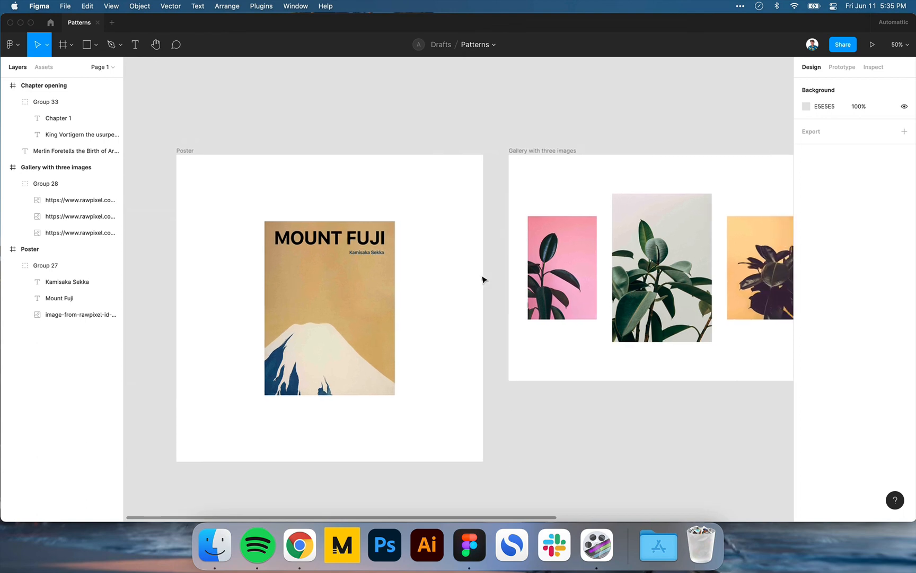
scroll(413, 301, "right", 5)
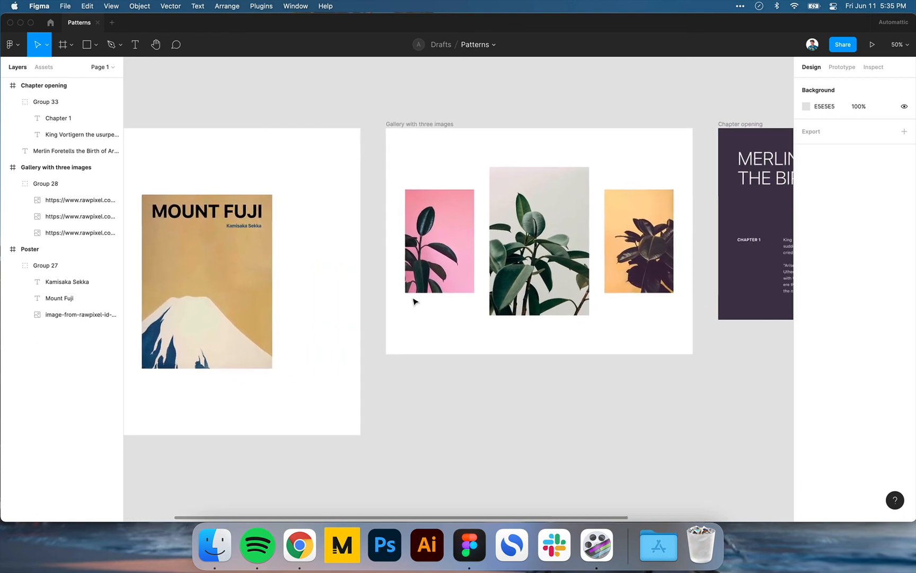
scroll(599, 321, "right", 6)
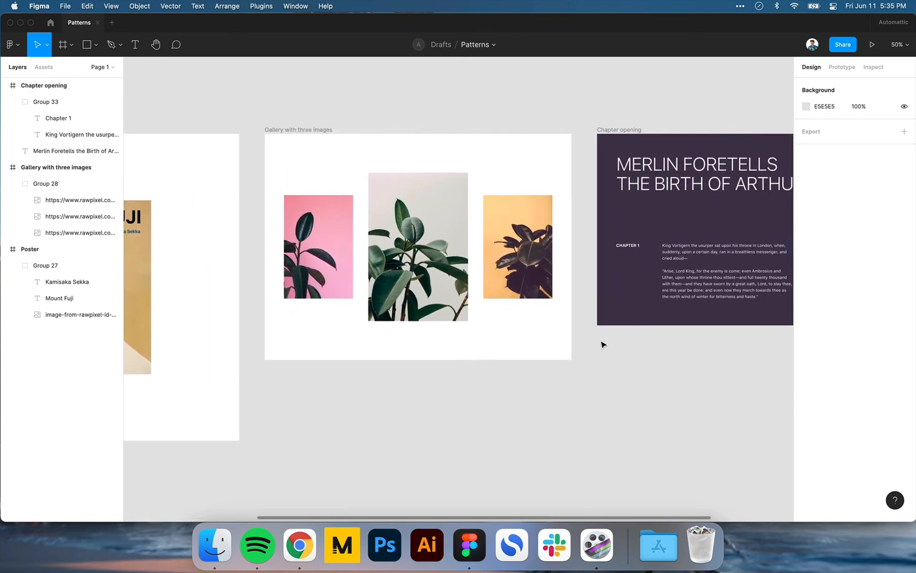
scroll(601, 344, "right", 4)
scroll(603, 344, "left", 10)
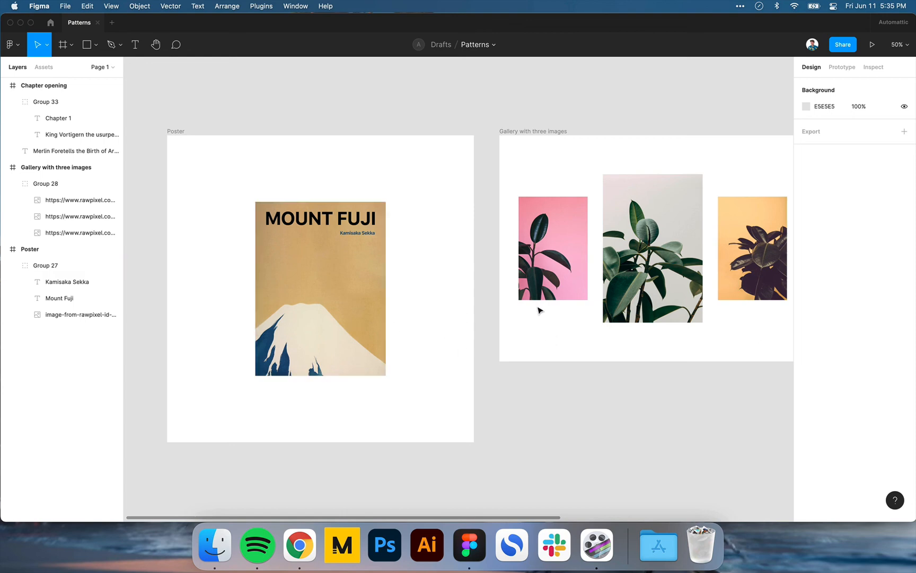
scroll(537, 310, "right", 9)
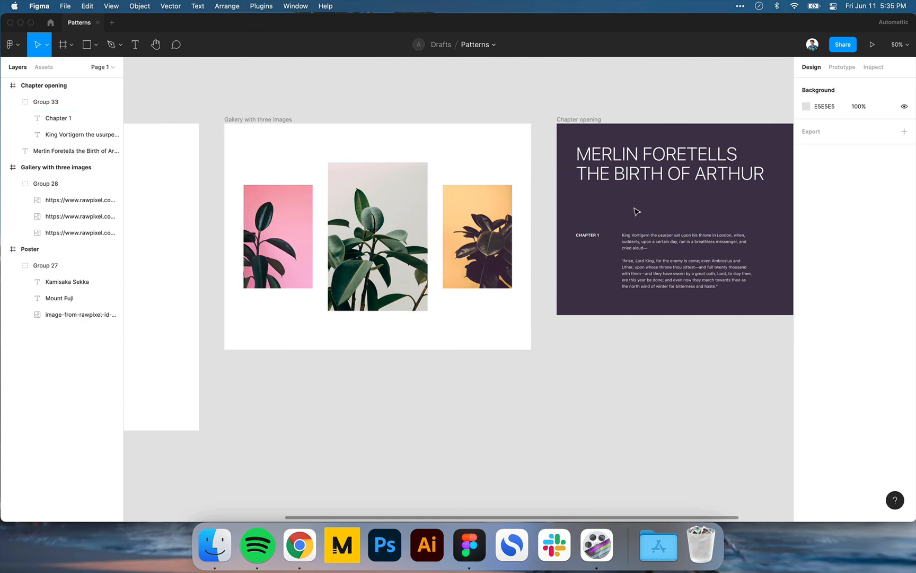
scroll(636, 209, "right", 3)
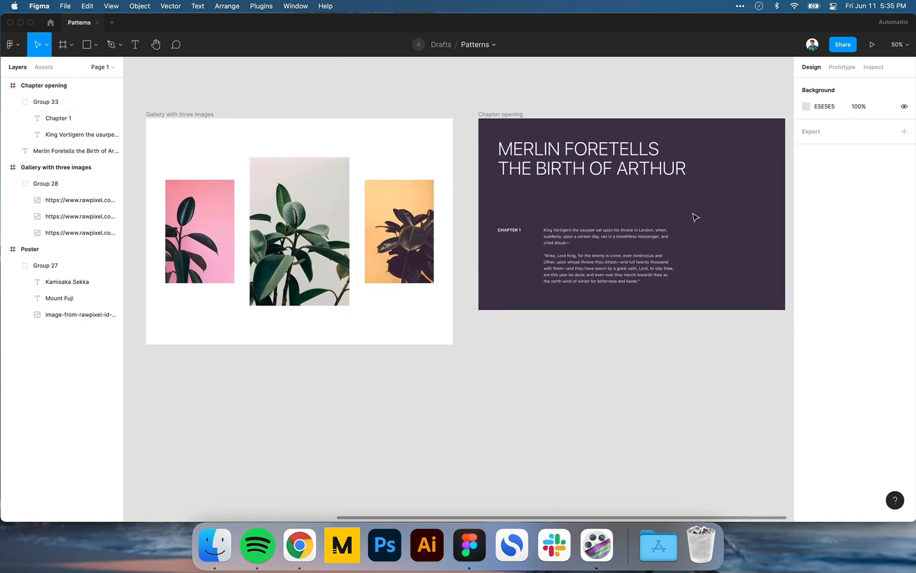
scroll(695, 217, "left", 8)
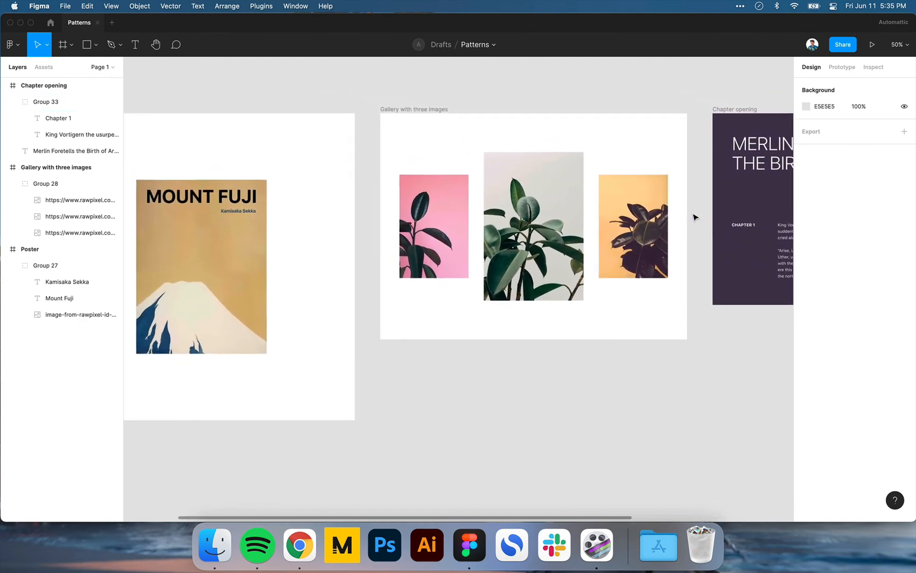